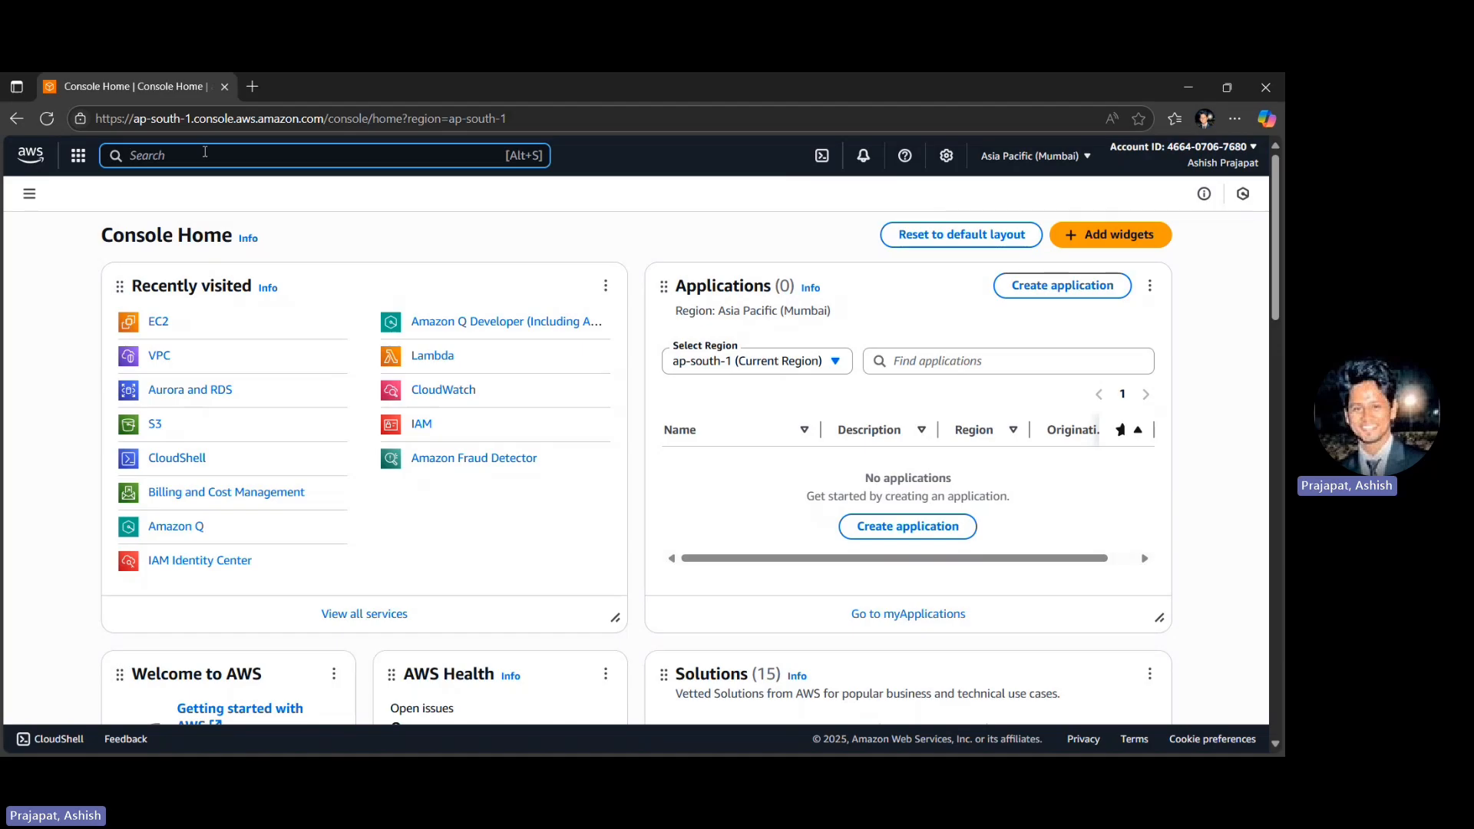
# - Open the VPC service and start creating a VPC with the "VPC and more" resource option
pyautogui.write('VPC')
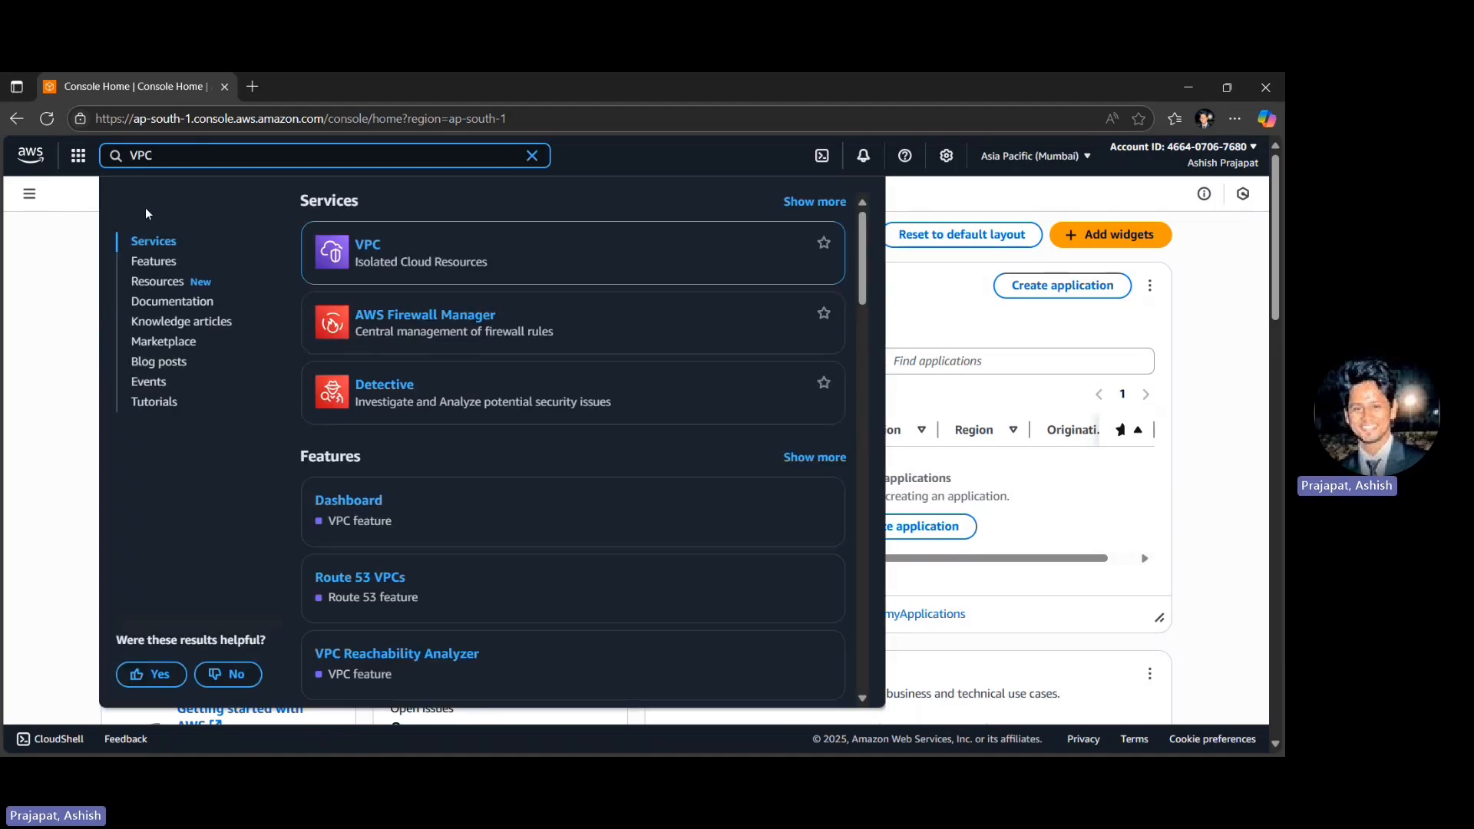
pyautogui.click(366, 247)
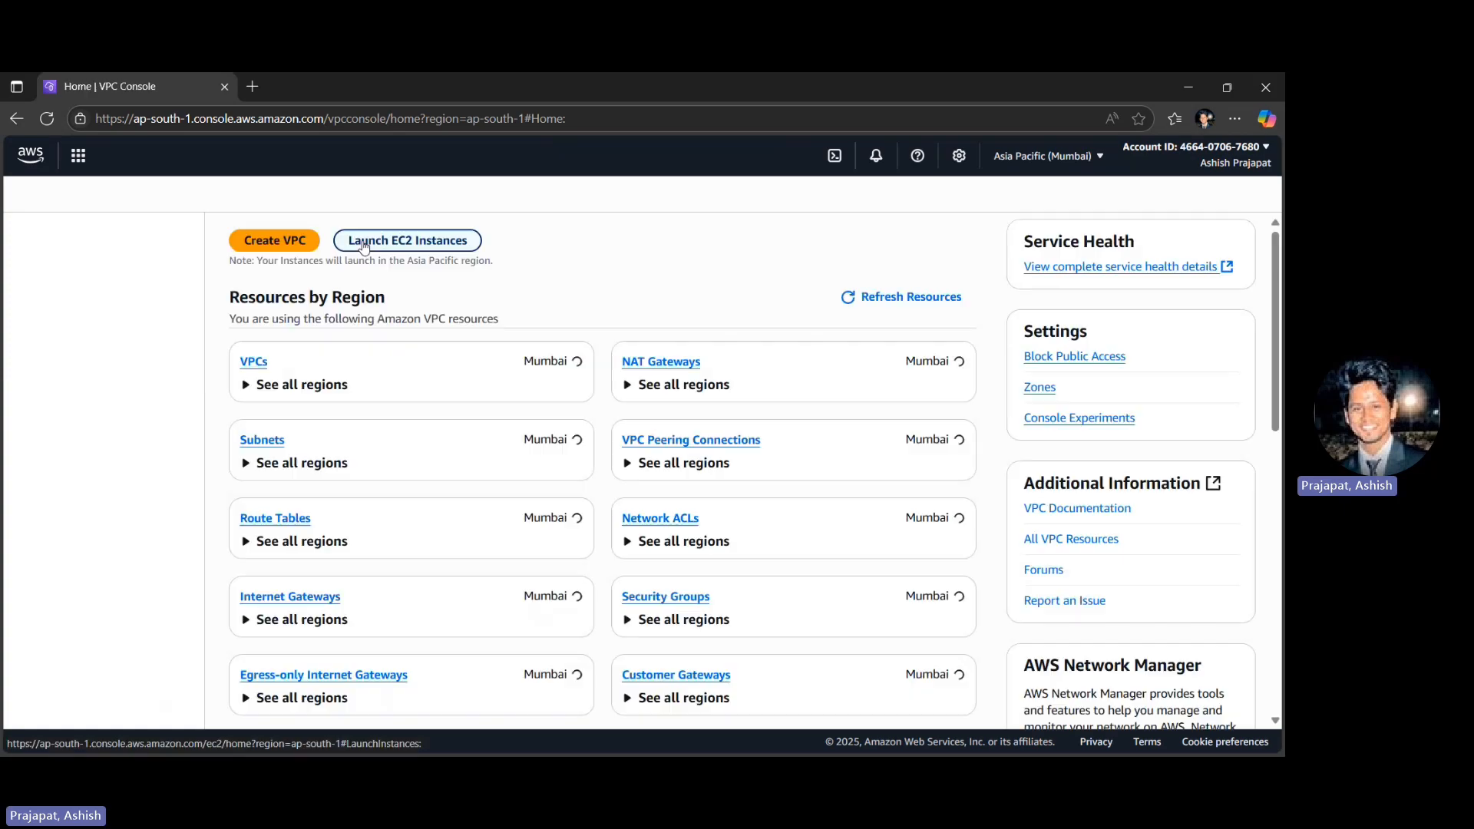
pyautogui.click(47, 361)
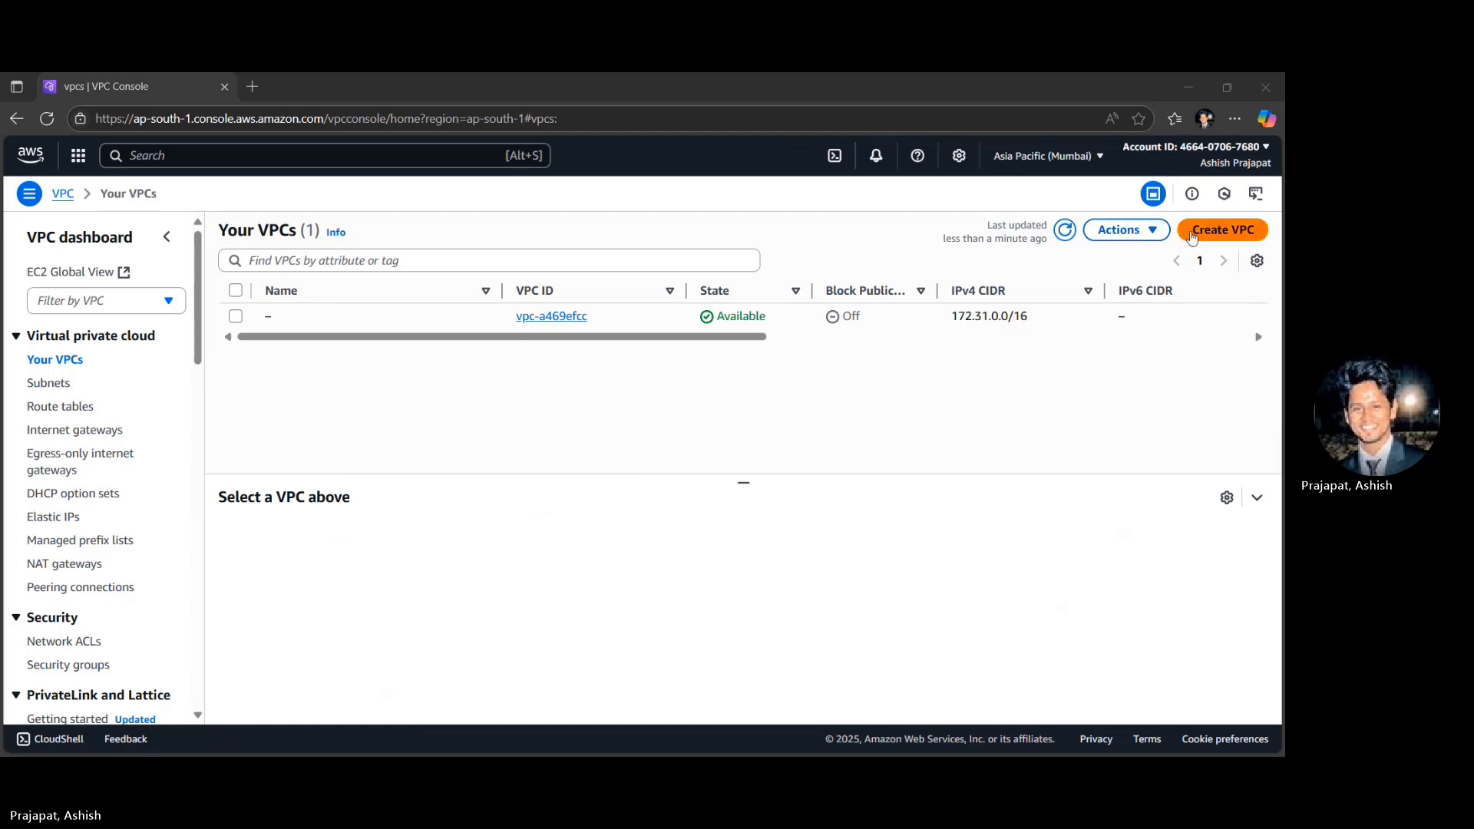
pyautogui.click(1194, 235)
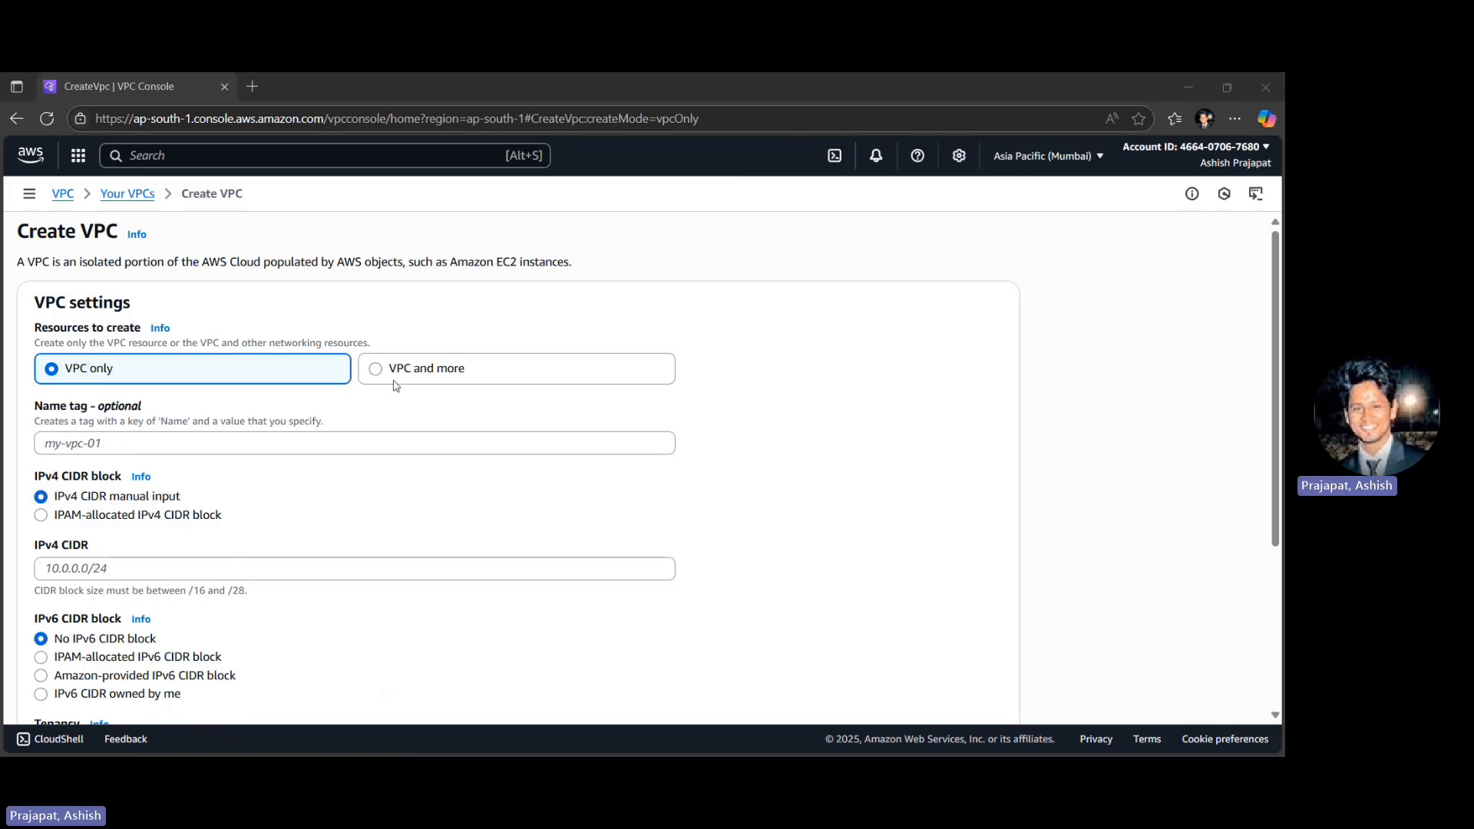
pyautogui.click(436, 370)
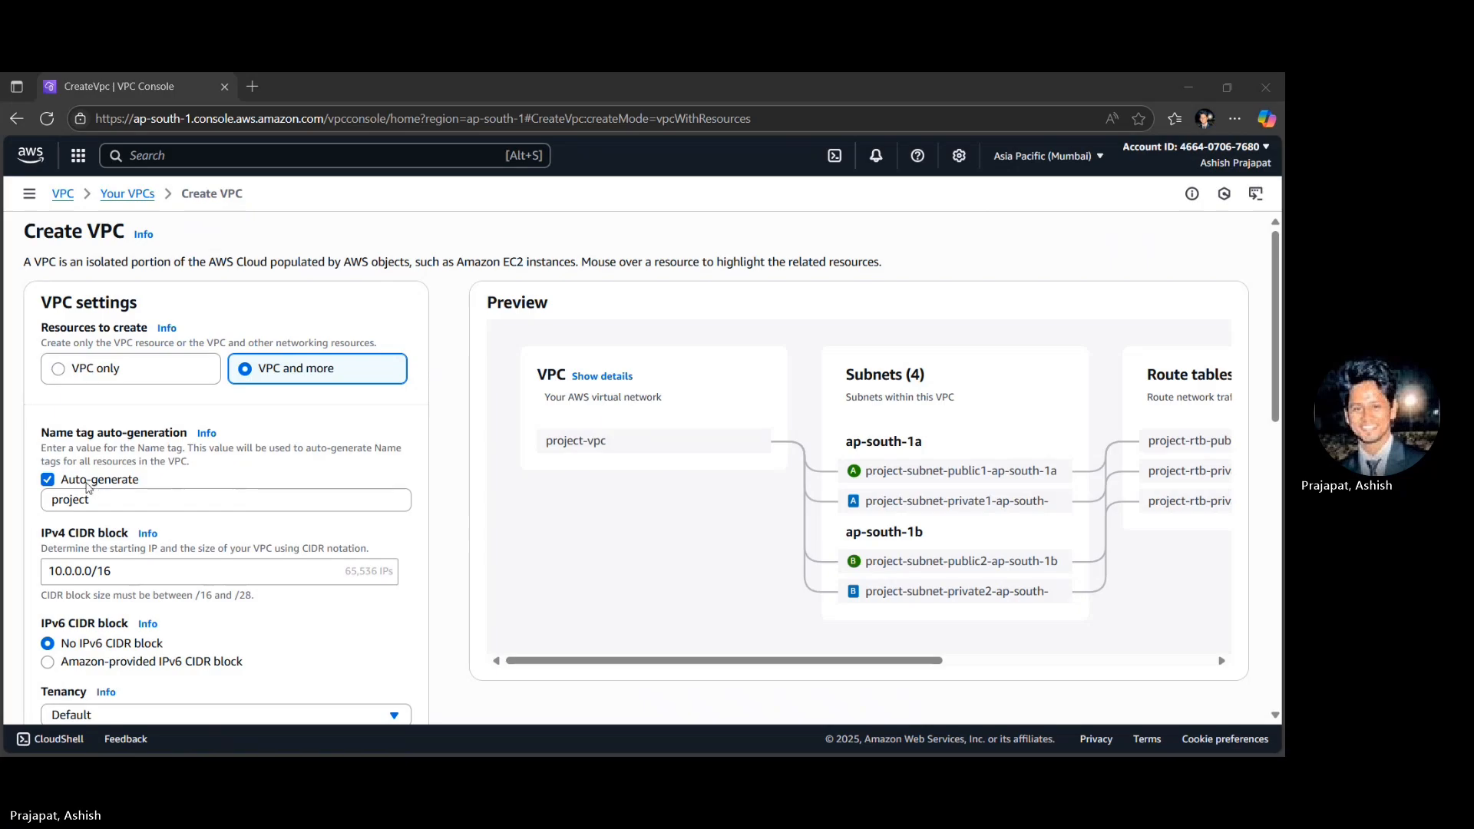
# - Set the auto-generated name tag of the VPC resources to MyWebAppVPC
pyautogui.click(93, 482)
pyautogui.click(87, 483)
pyautogui.click(82, 495)
pyautogui.write('MyWebAppVPC')
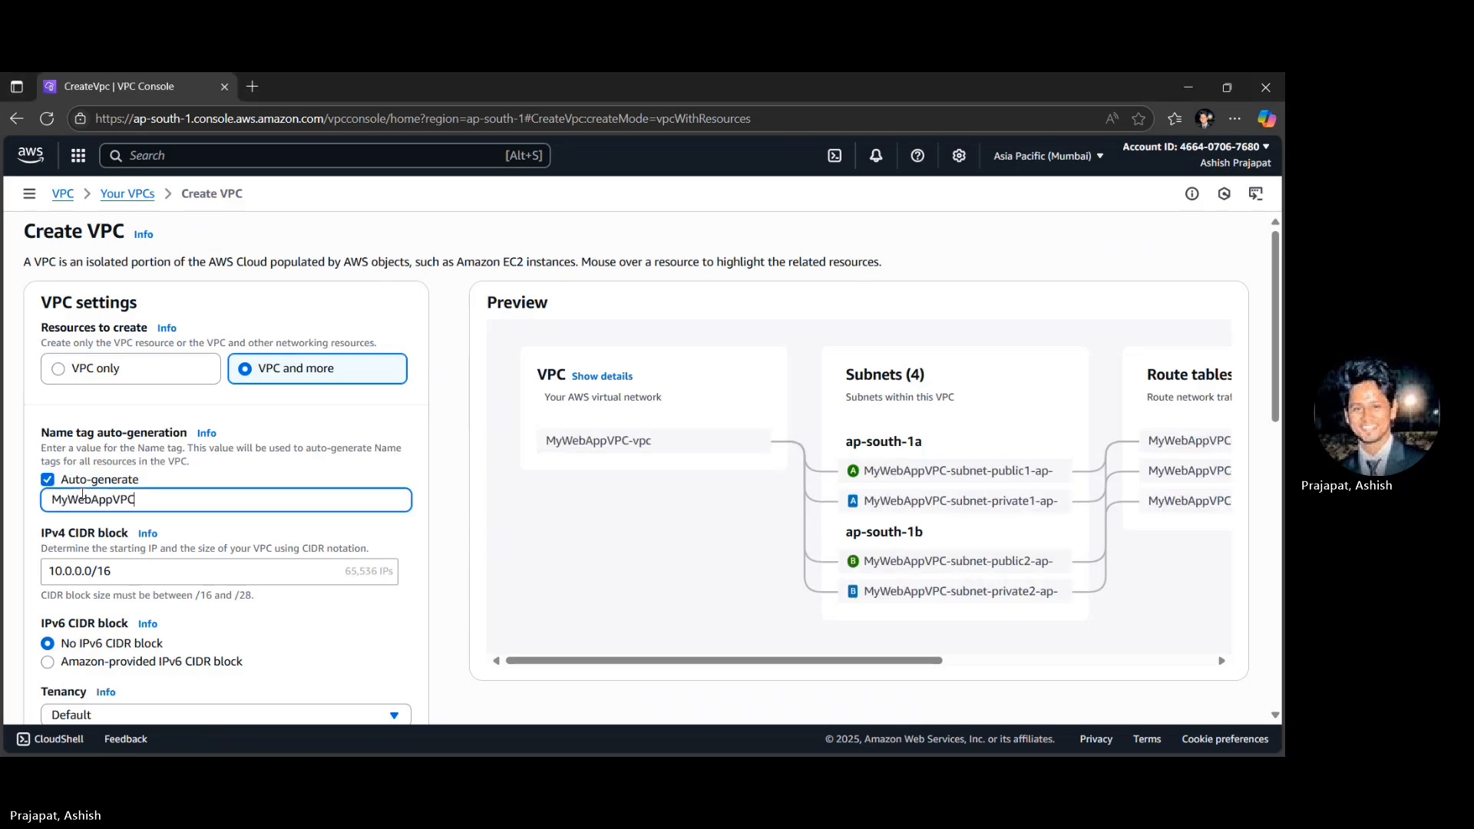
# - Create the VPC with VPC endpoints set to None and open its details page
pyautogui.scroll(-1, 231, 454)
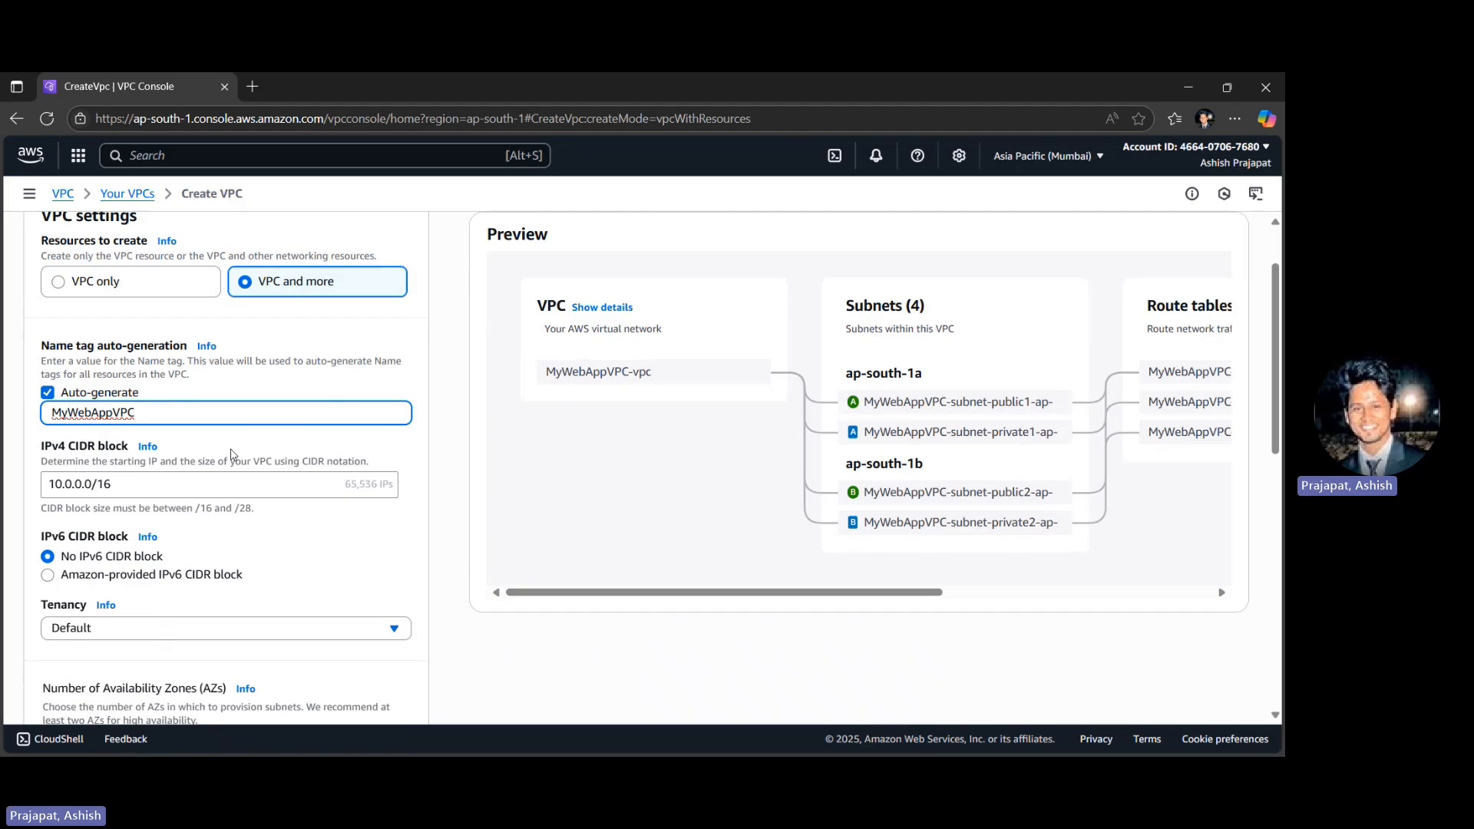
pyautogui.scroll(-1, 231, 454)
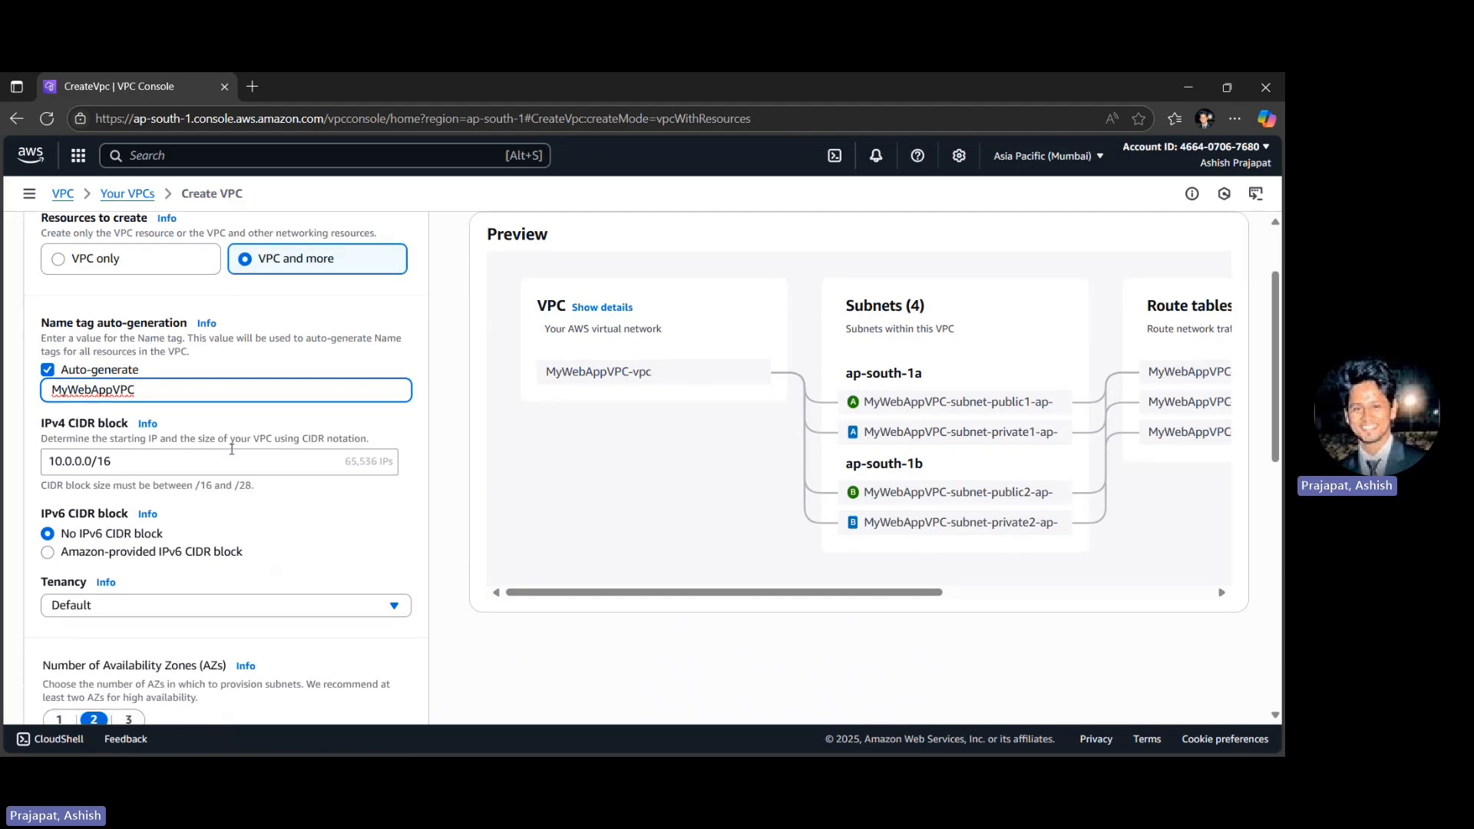
pyautogui.scroll(-2, 231, 449)
pyautogui.scroll(-1, 232, 454)
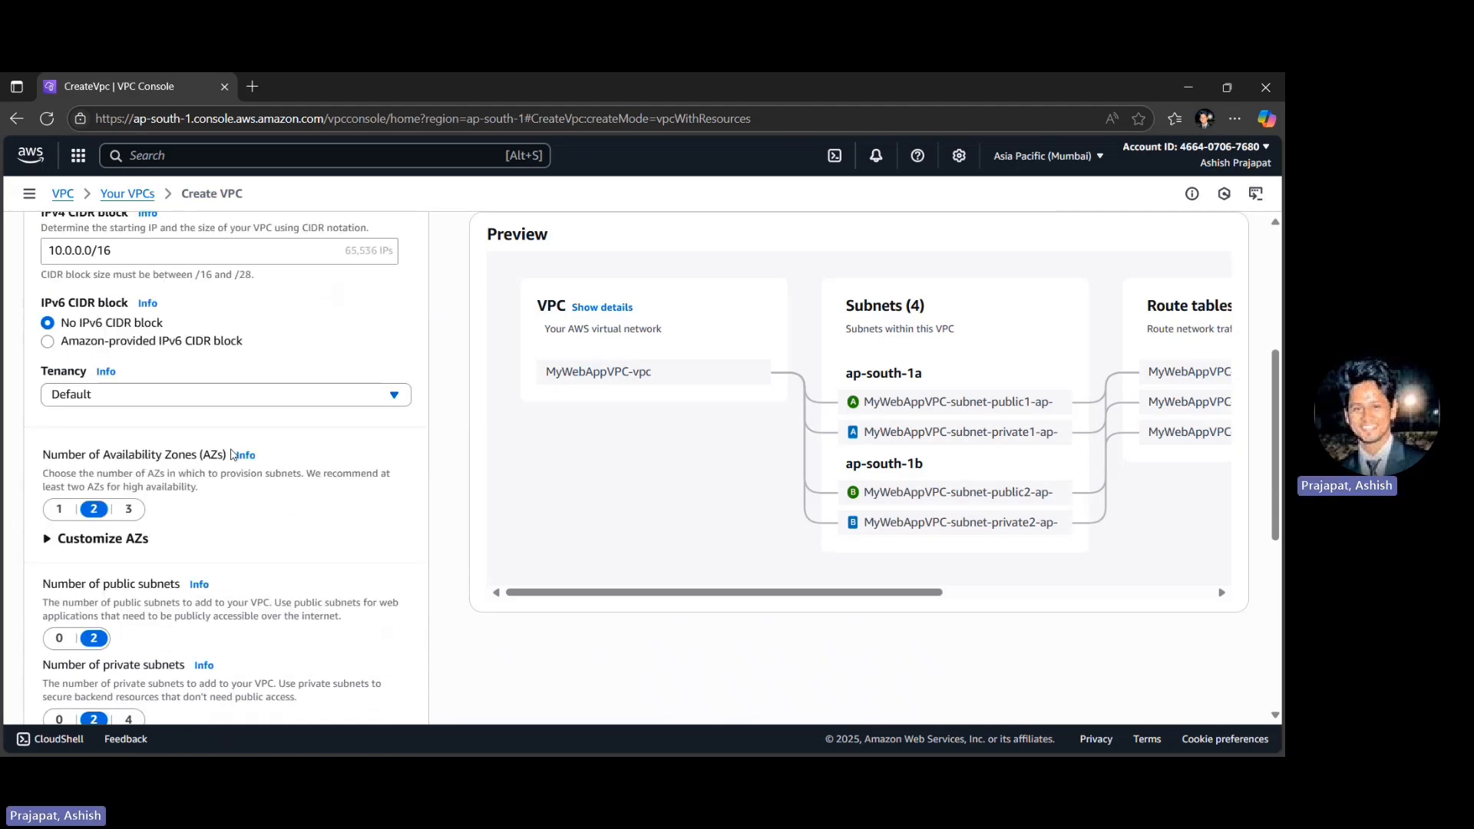
pyautogui.scroll(-1, 233, 455)
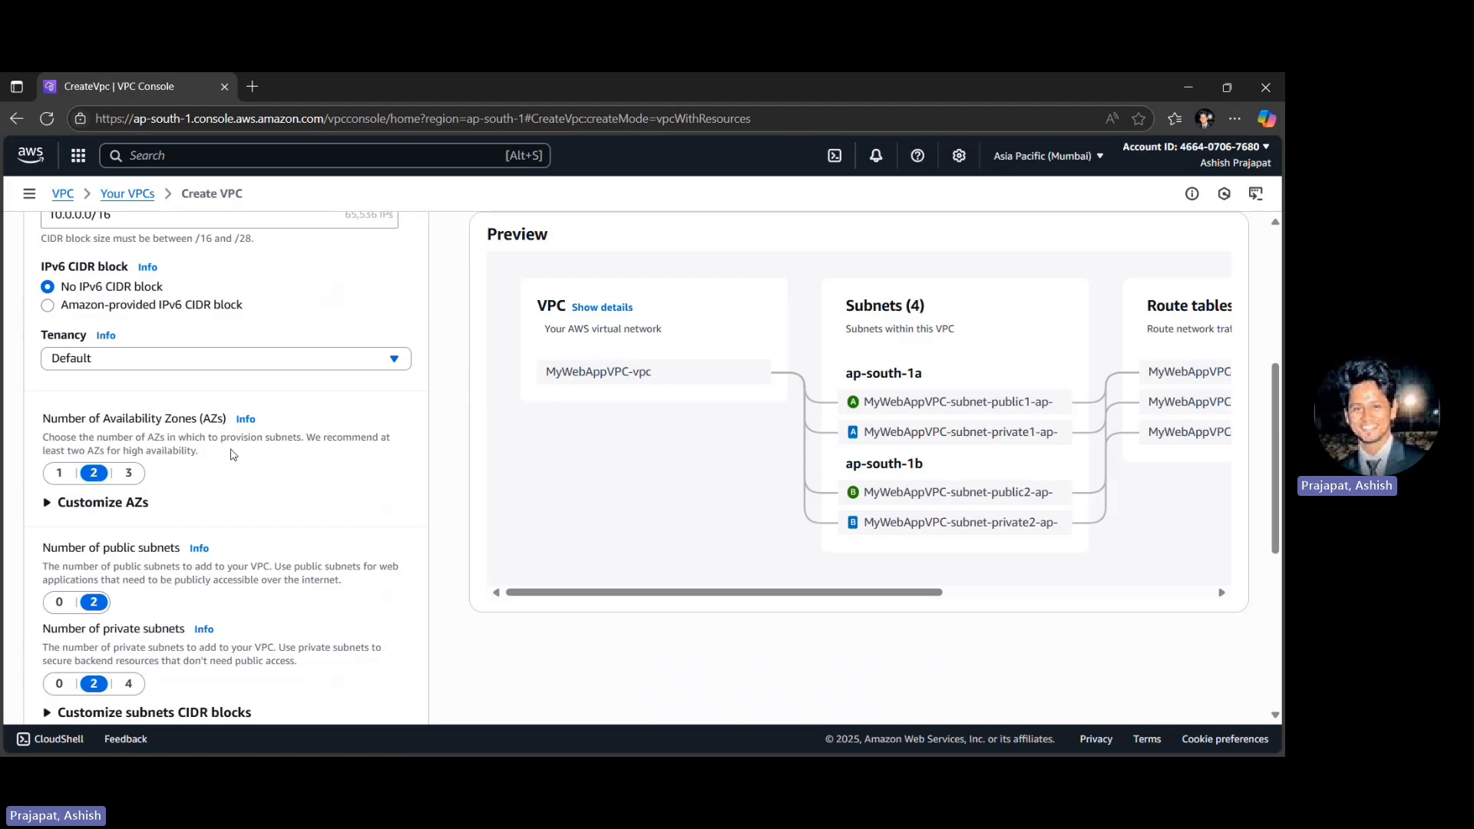
pyautogui.scroll(-5, 233, 454)
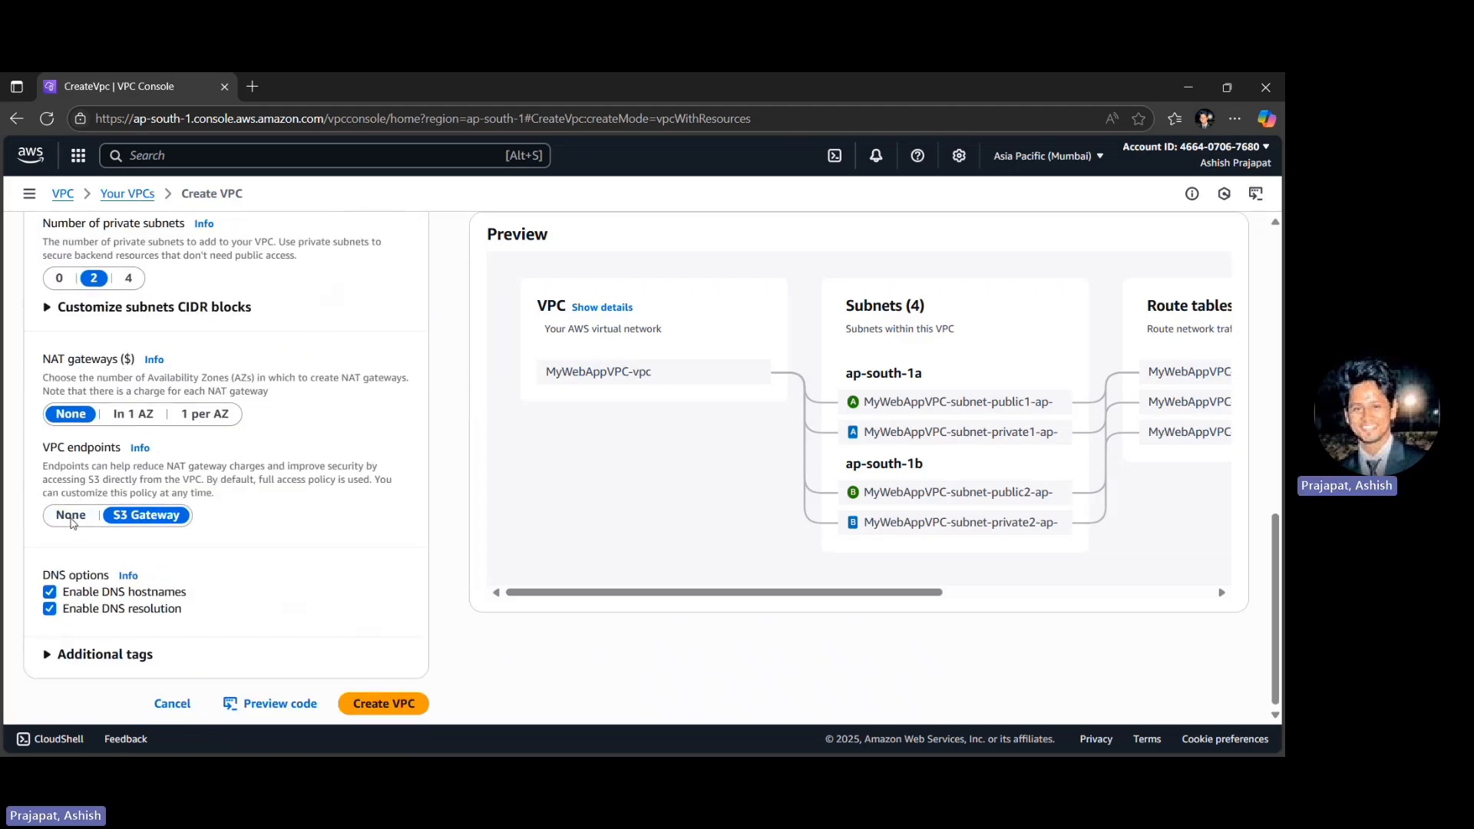
pyautogui.click(71, 520)
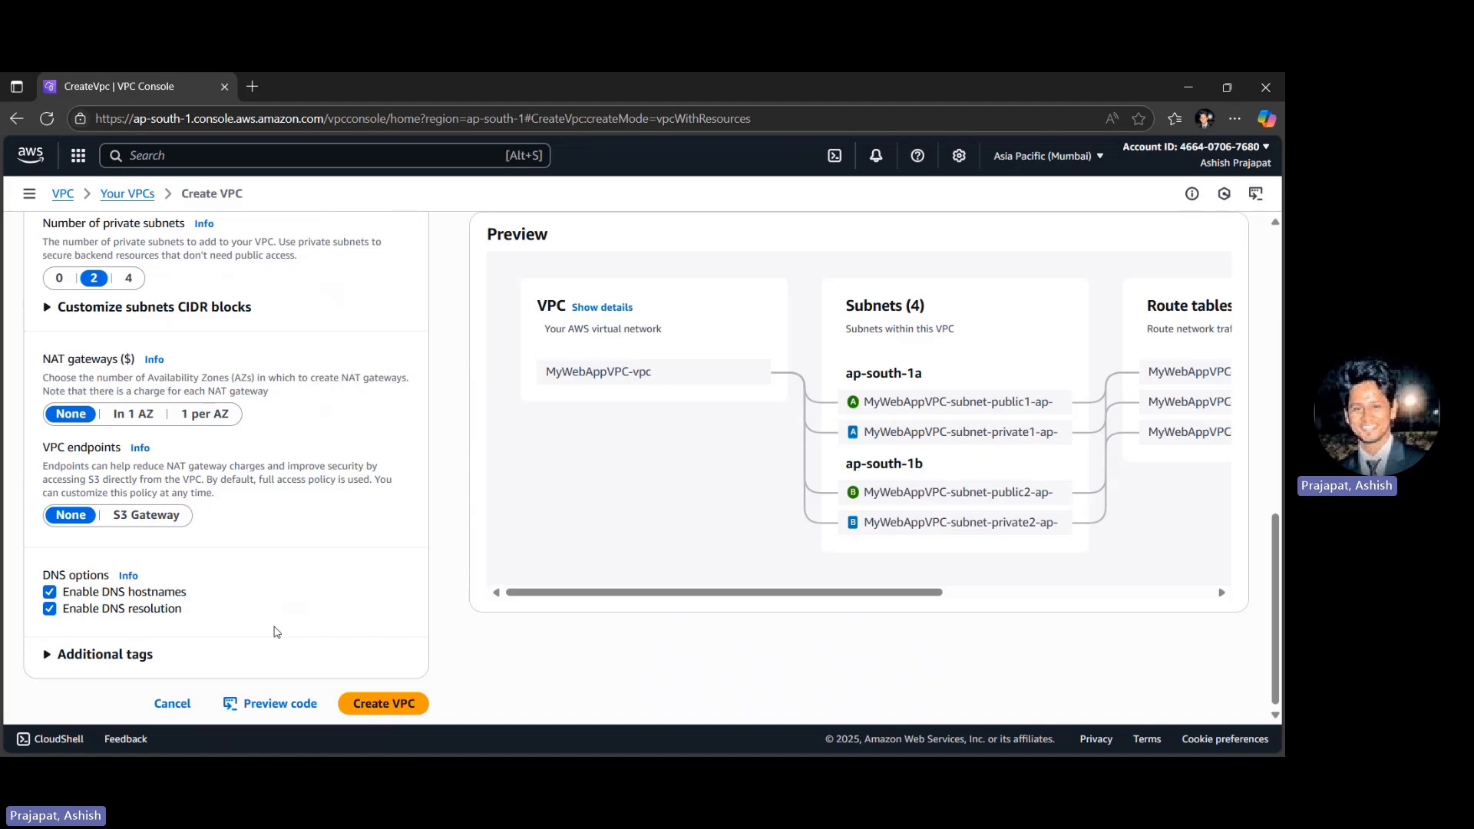
pyautogui.click(379, 703)
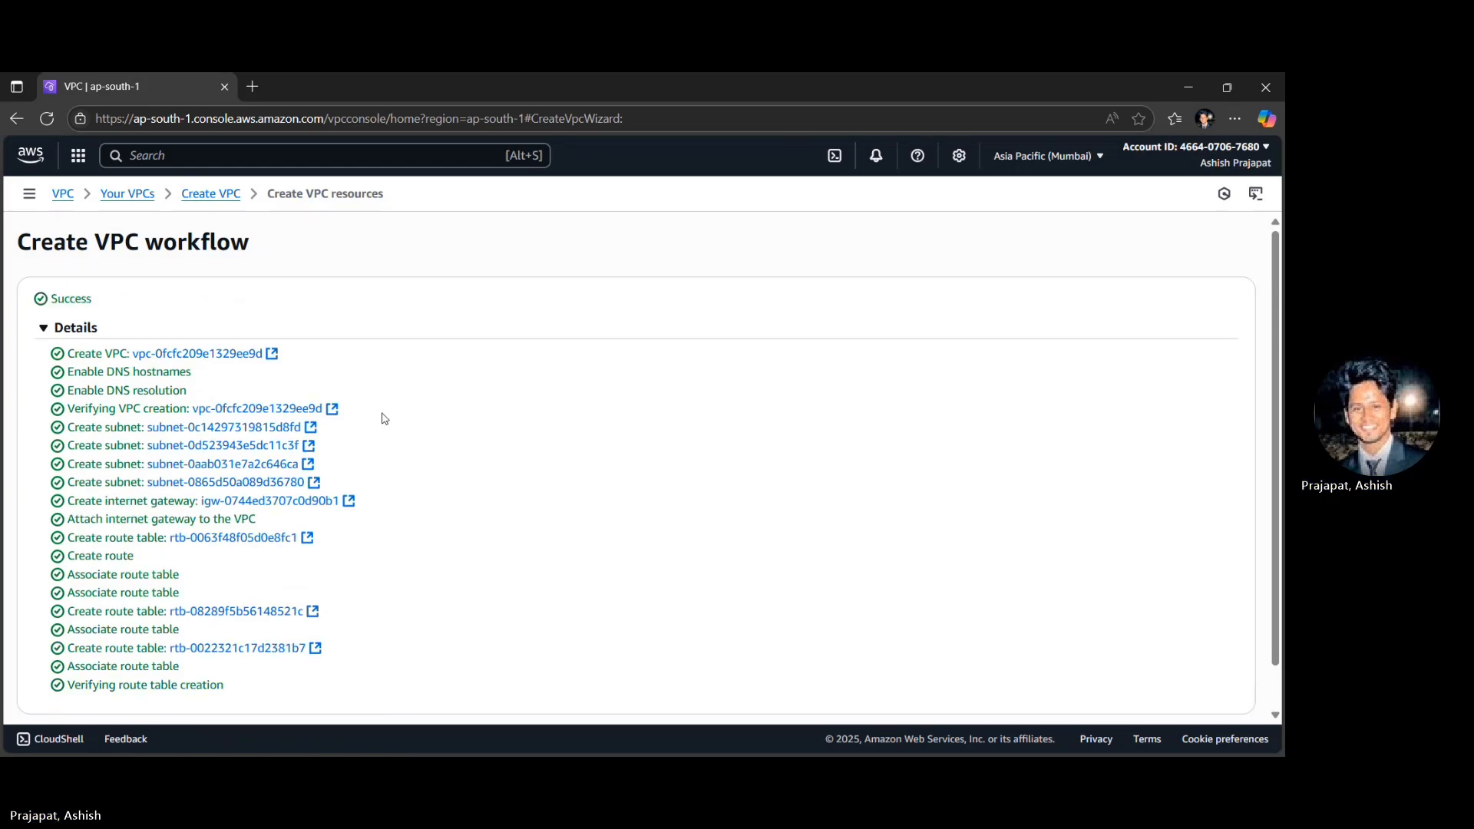
pyautogui.scroll(-1, 385, 418)
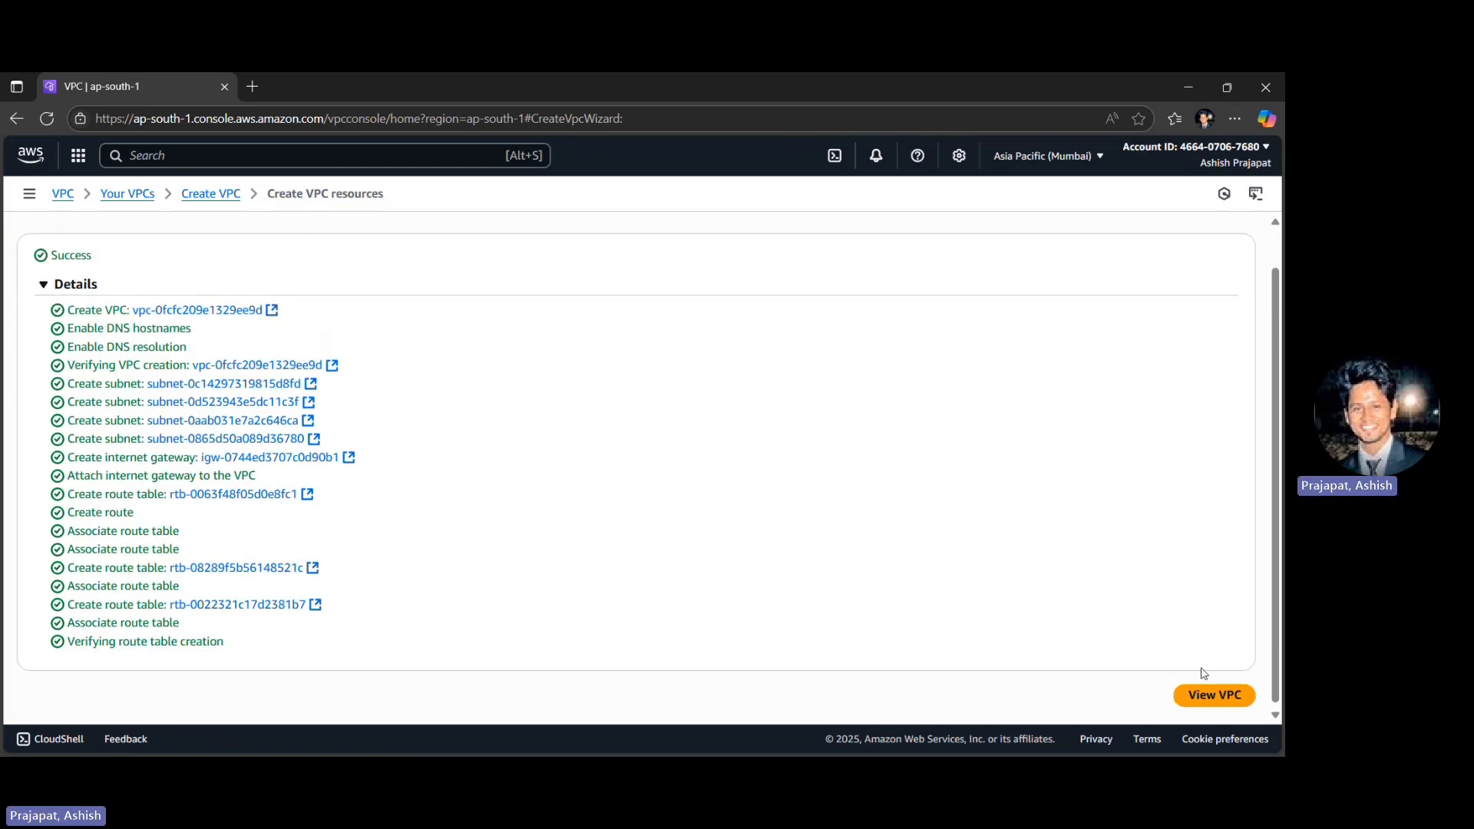
pyautogui.click(1202, 699)
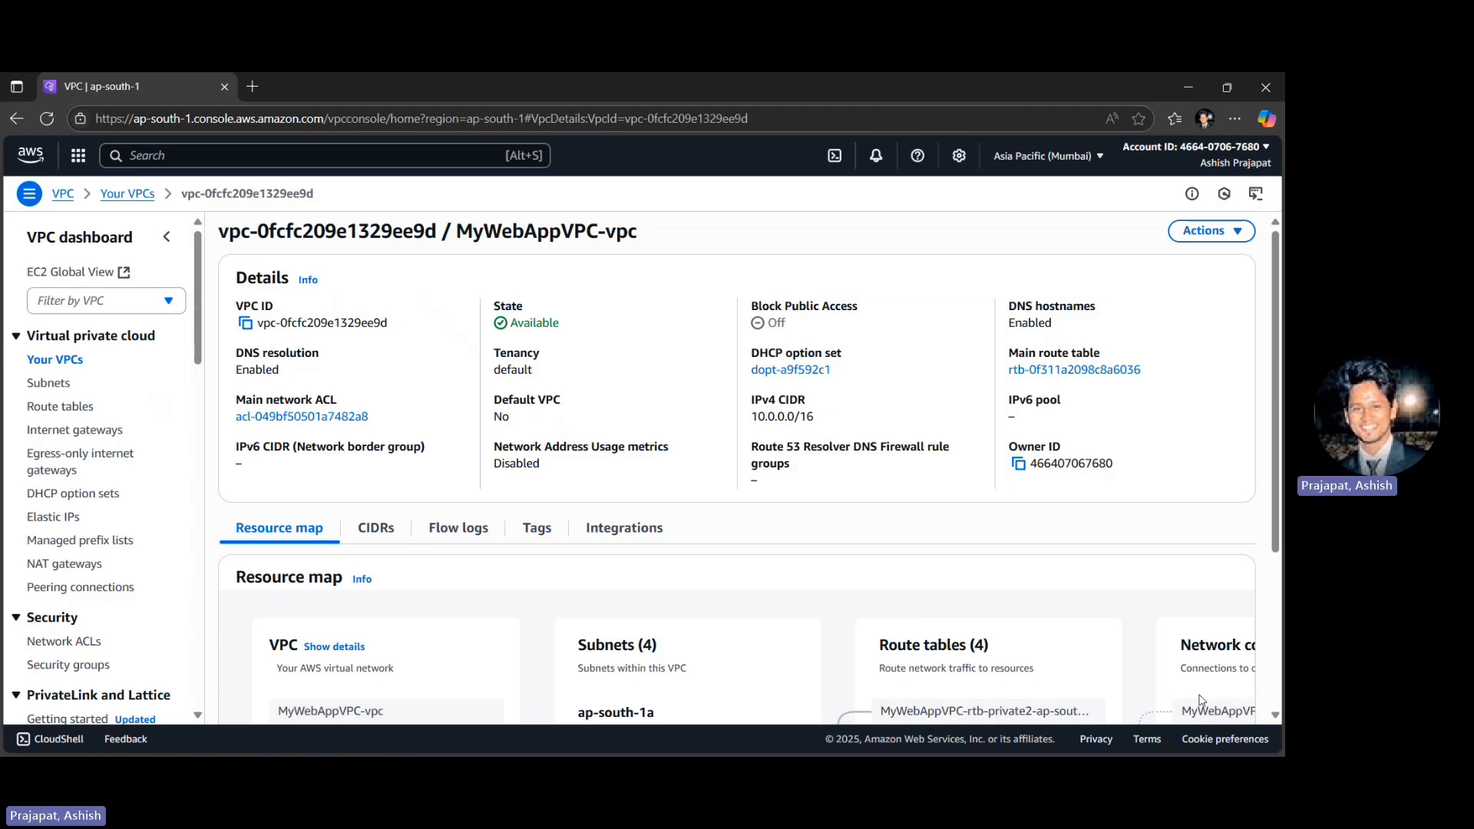
# - Start a new security group named WebServerSecurityGroup with the description "Allows web and SSH access"
pyautogui.click(71, 666)
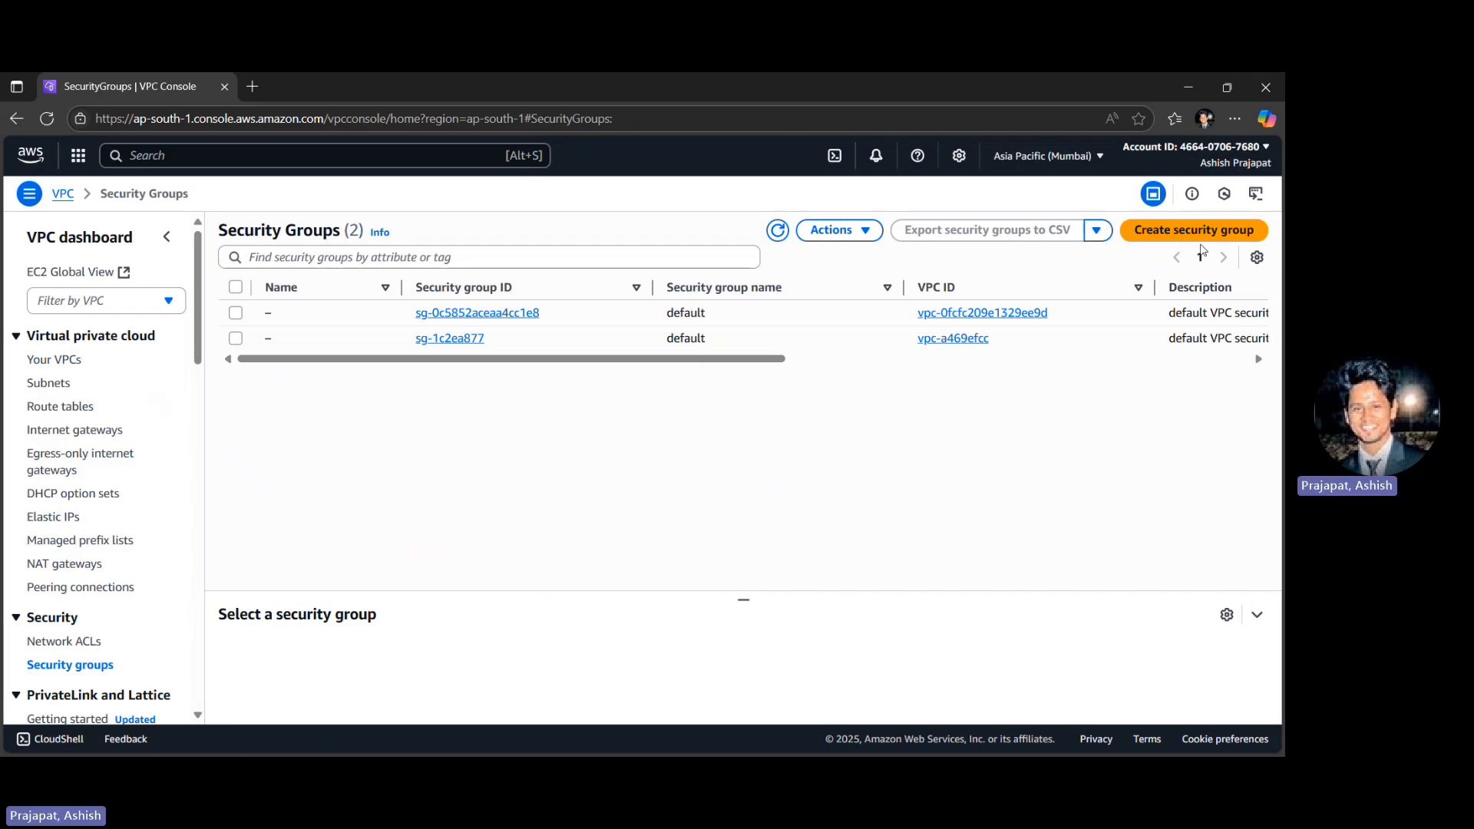
pyautogui.click(1163, 231)
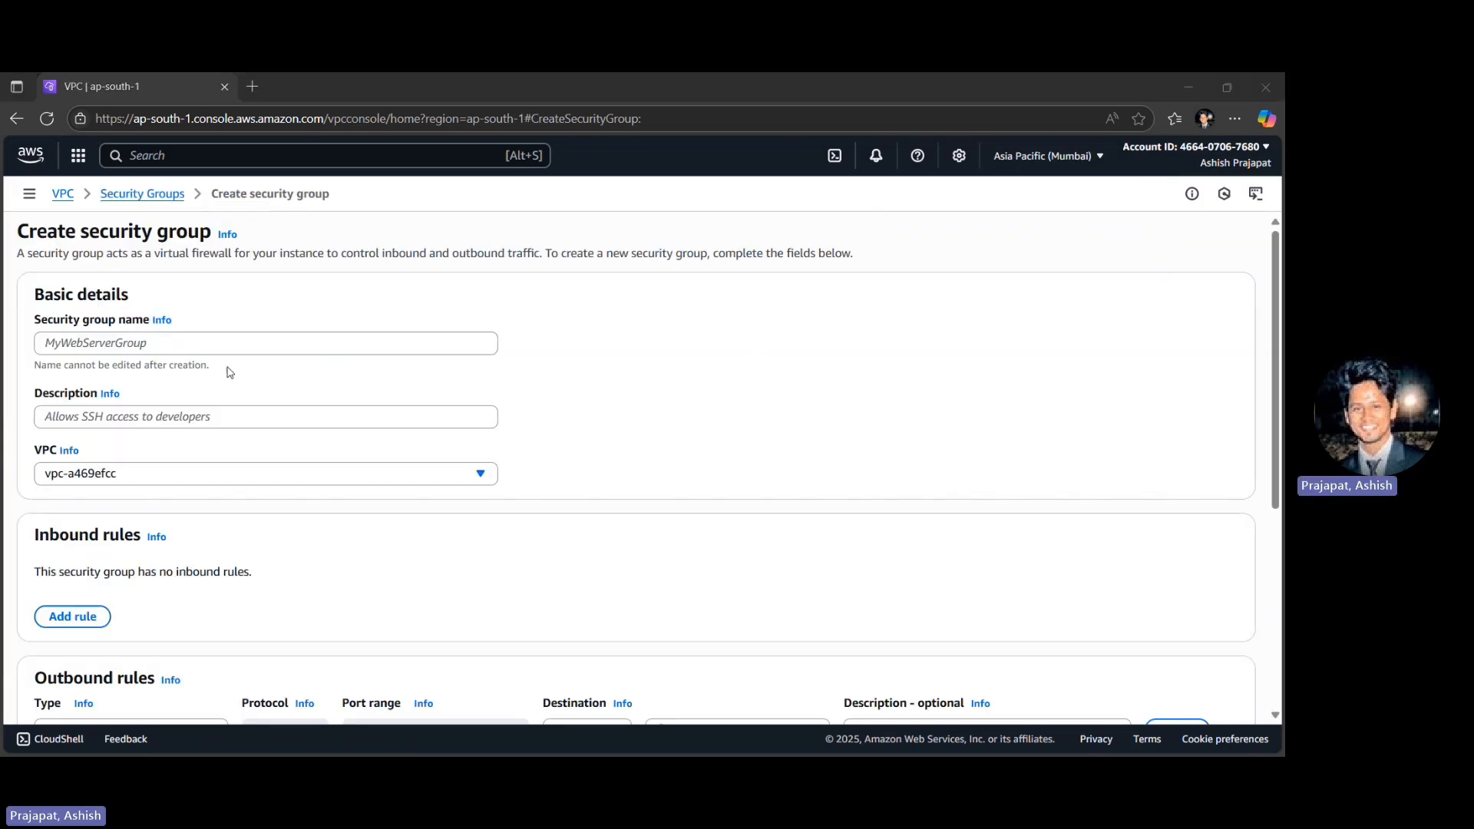
pyautogui.click(213, 350)
pyautogui.write('WebServerSecurityGroup')
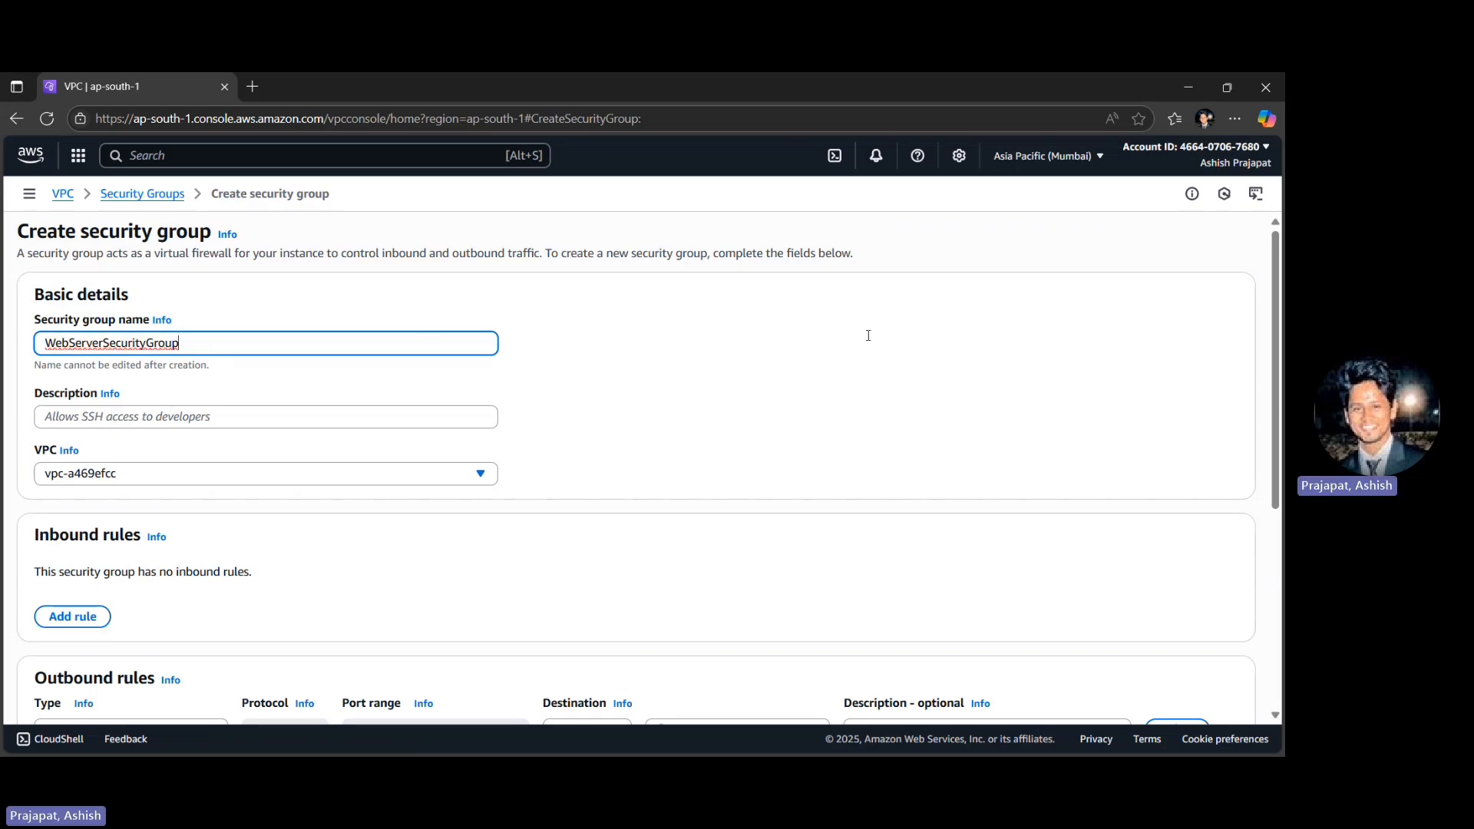
pyautogui.click(1003, 319)
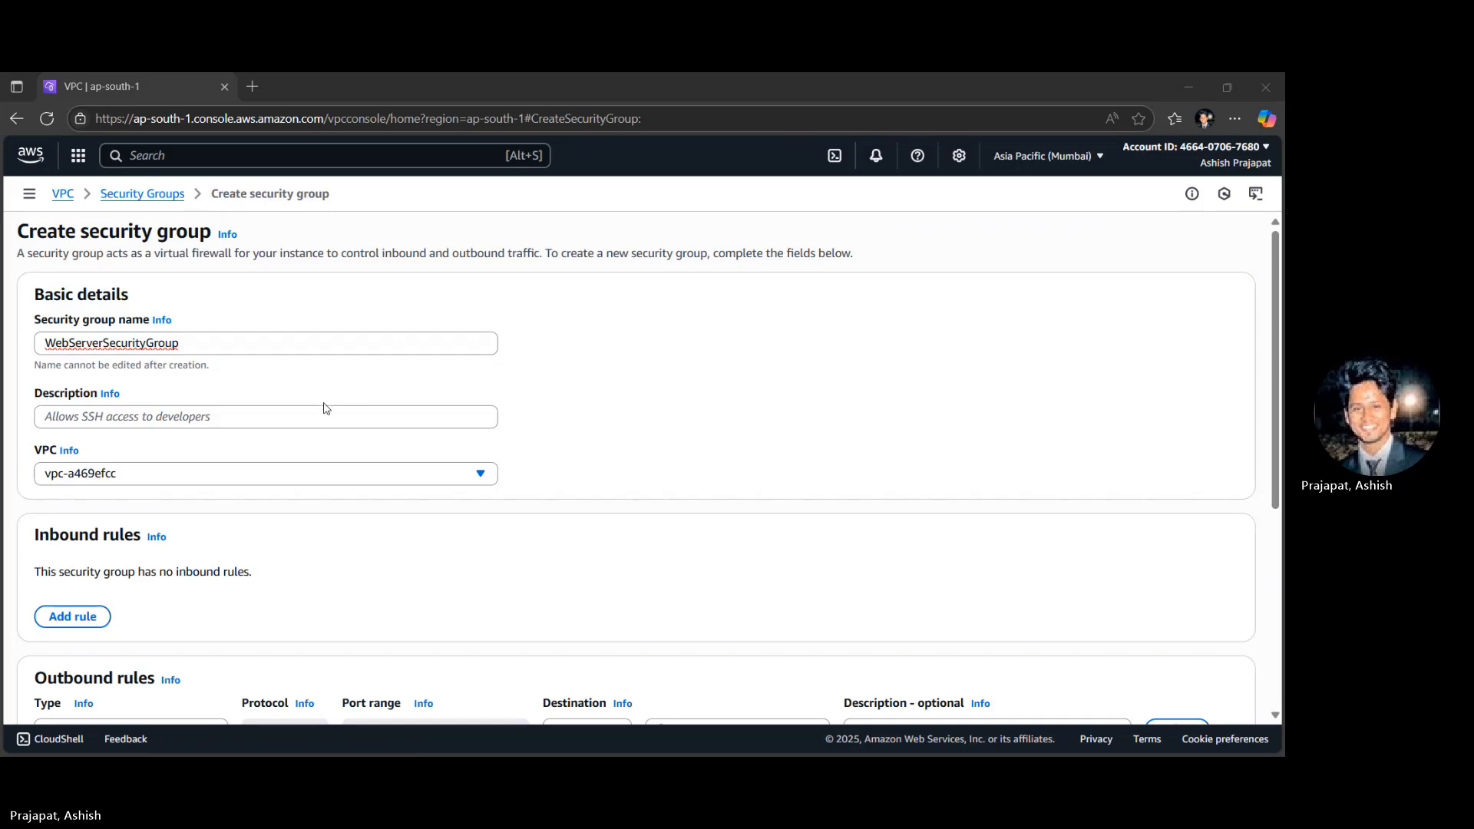
pyautogui.click(292, 416)
pyautogui.write('Allows web and SSH access')
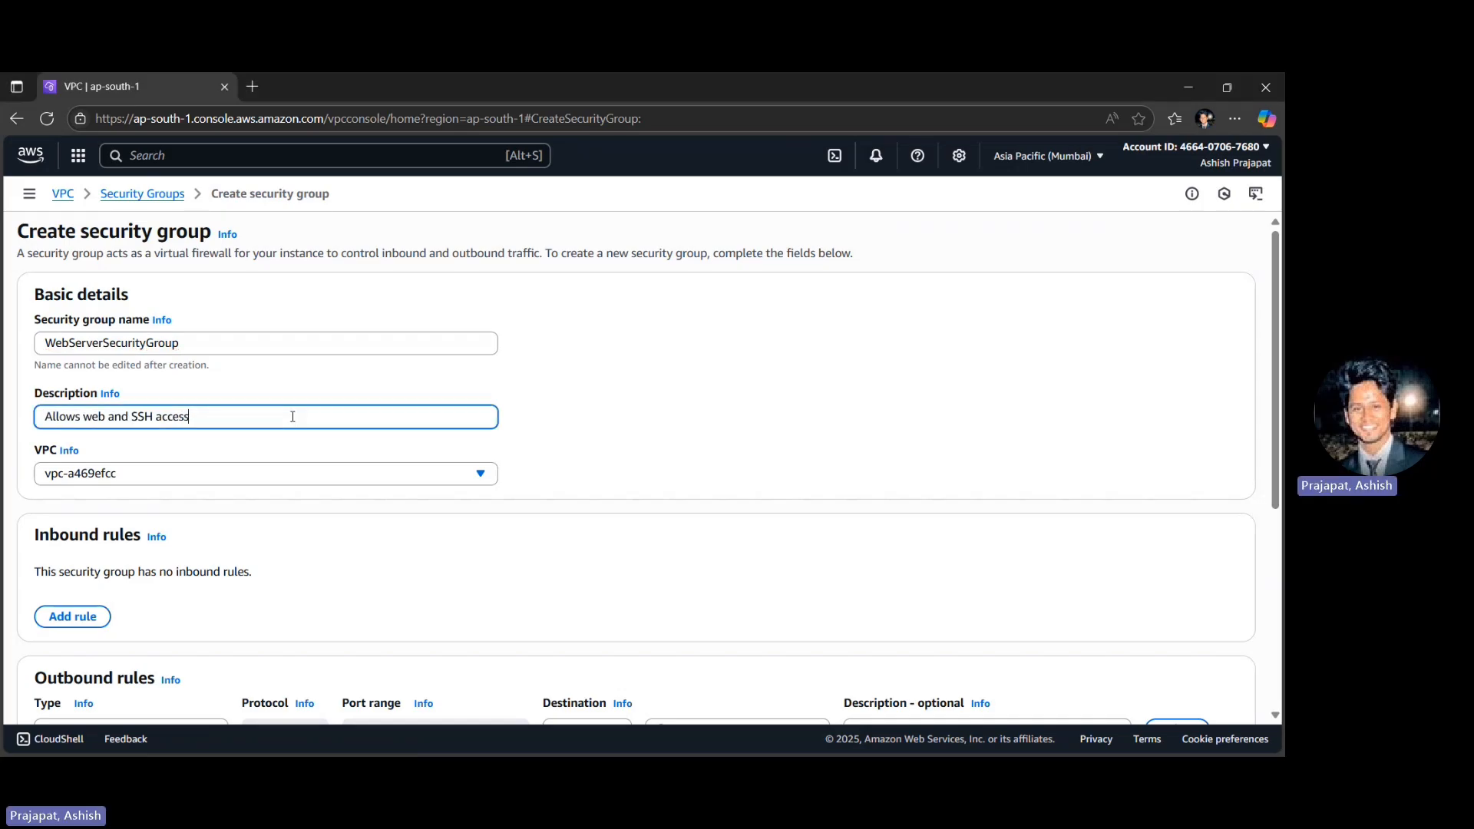
# - Assign the security group to the MyWebAppVPC-vpc network
pyautogui.scroll(-1, 292, 416)
pyautogui.click(217, 393)
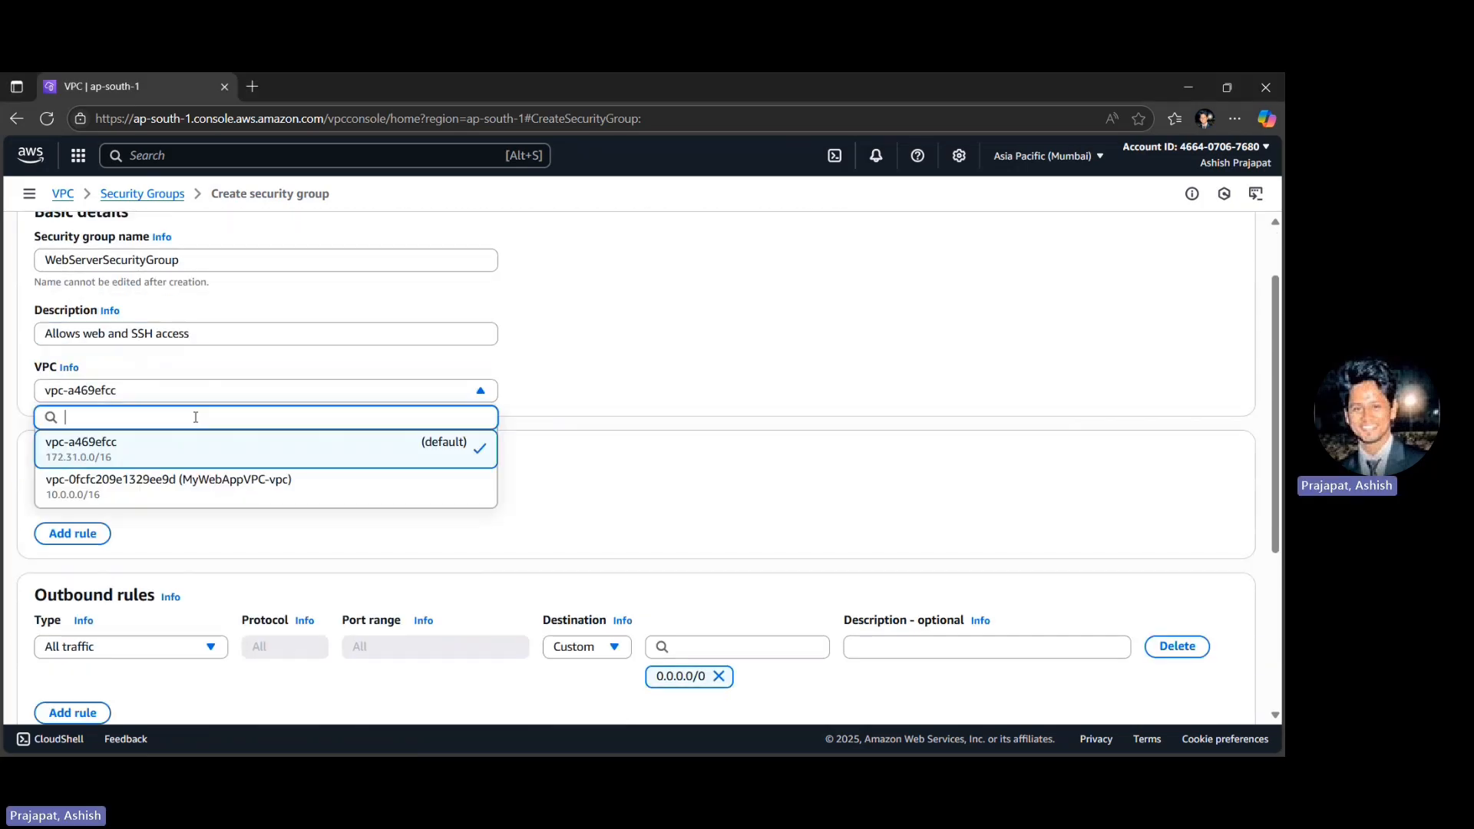
pyautogui.click(159, 489)
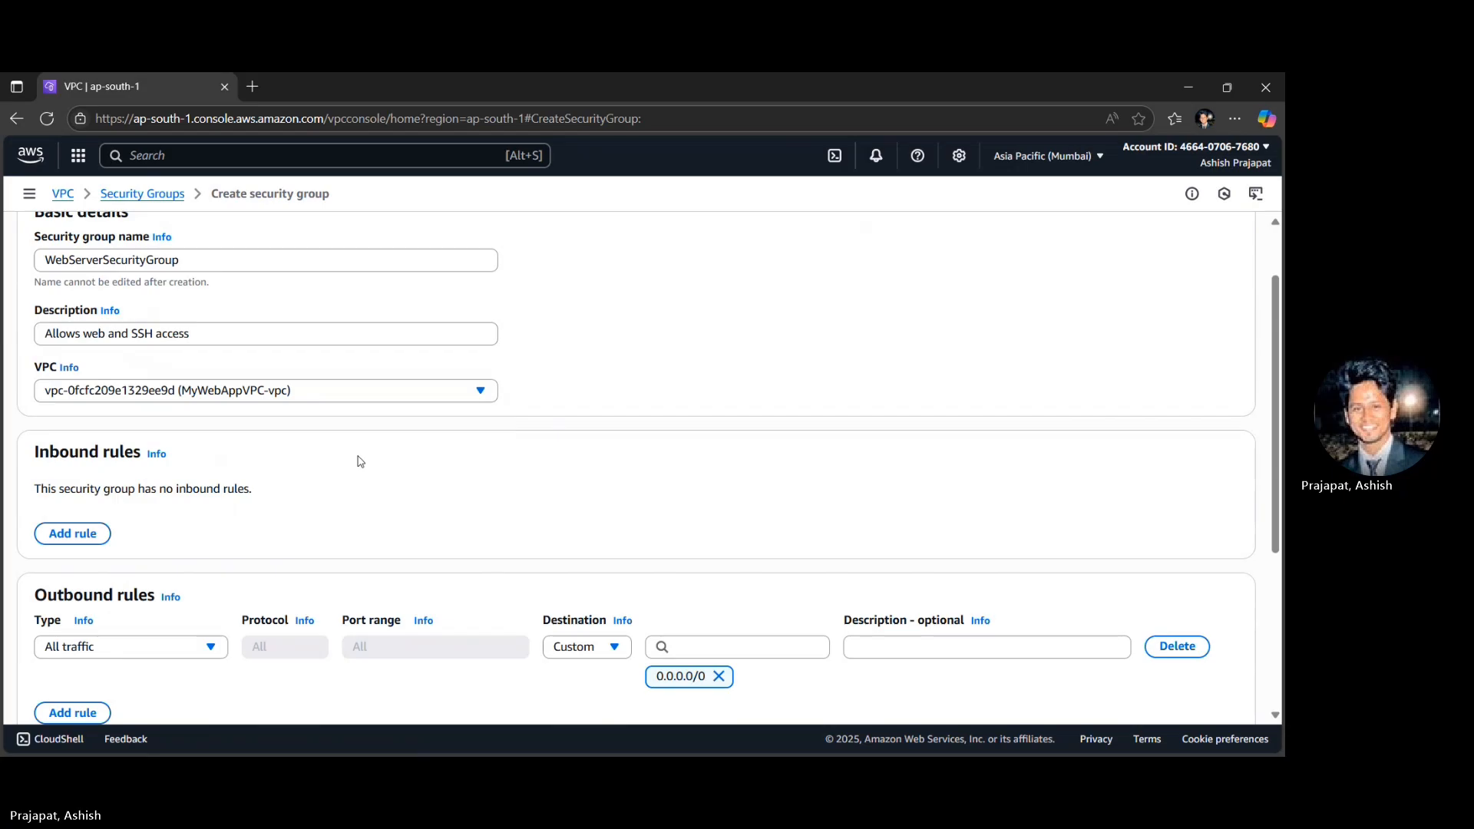
# - Add an inbound rule of type SSH to the security group and check its available source options
pyautogui.scroll(-1, 358, 459)
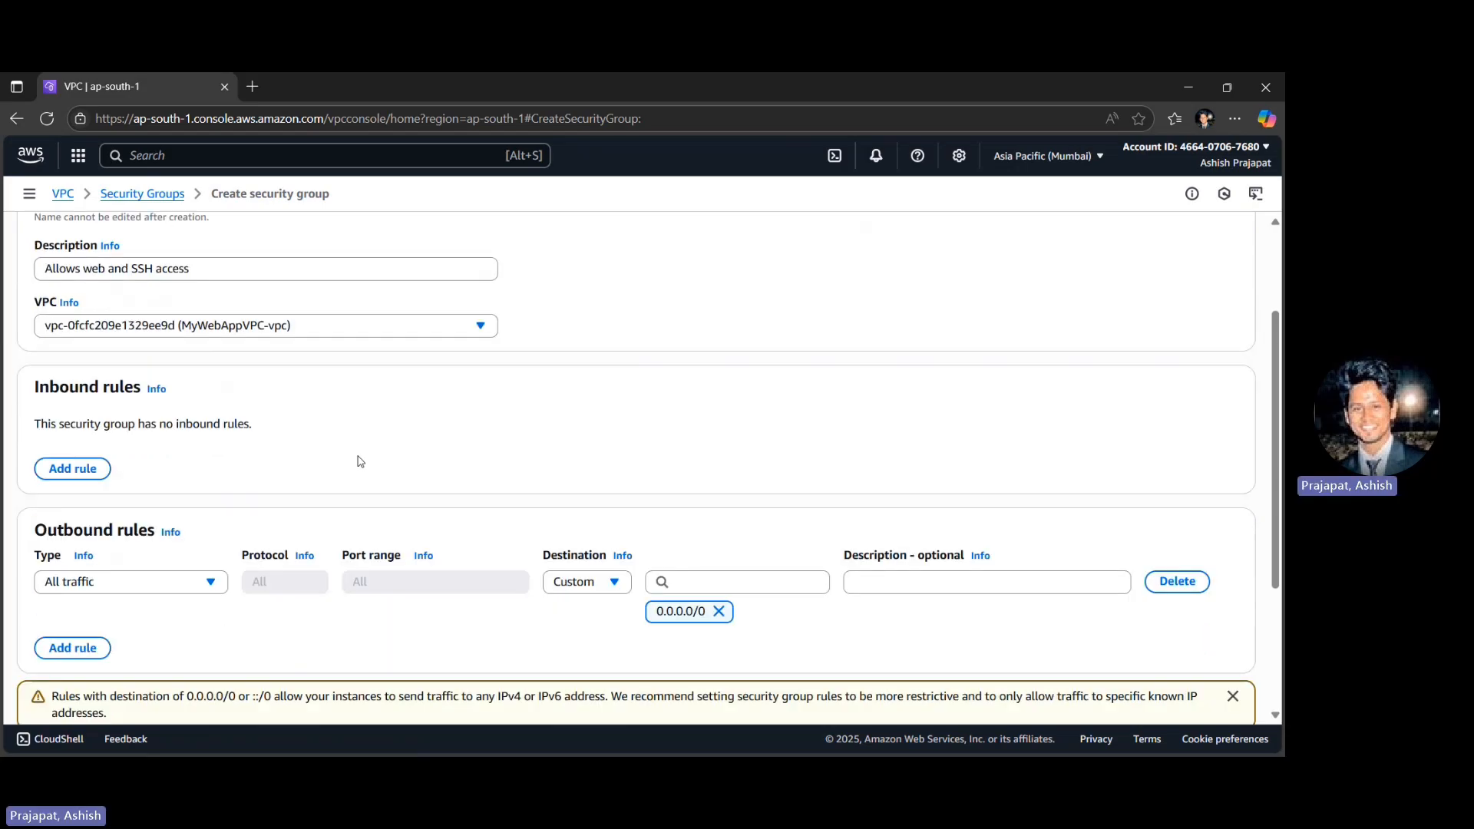
pyautogui.click(67, 465)
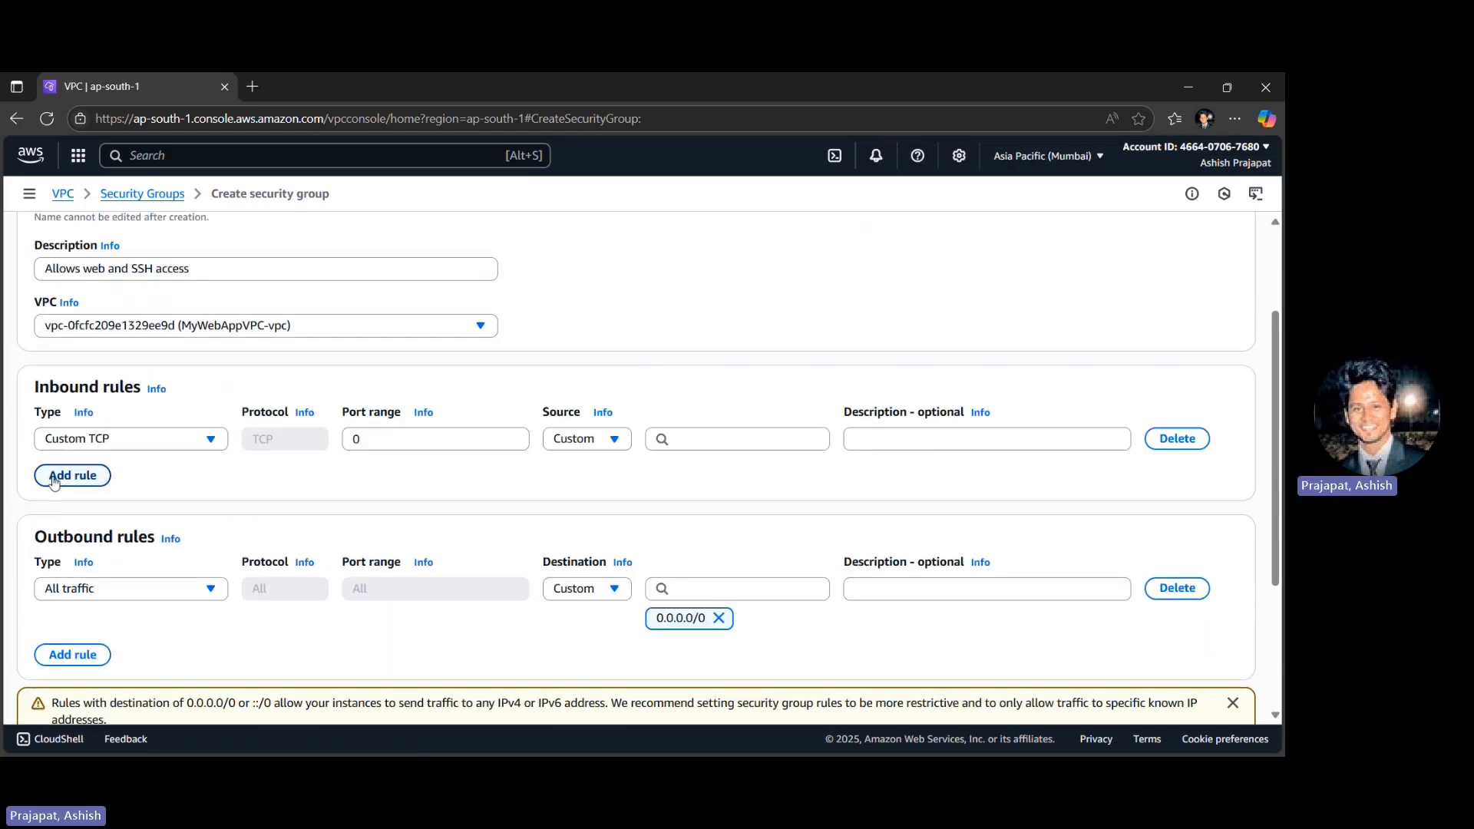
pyautogui.click(106, 447)
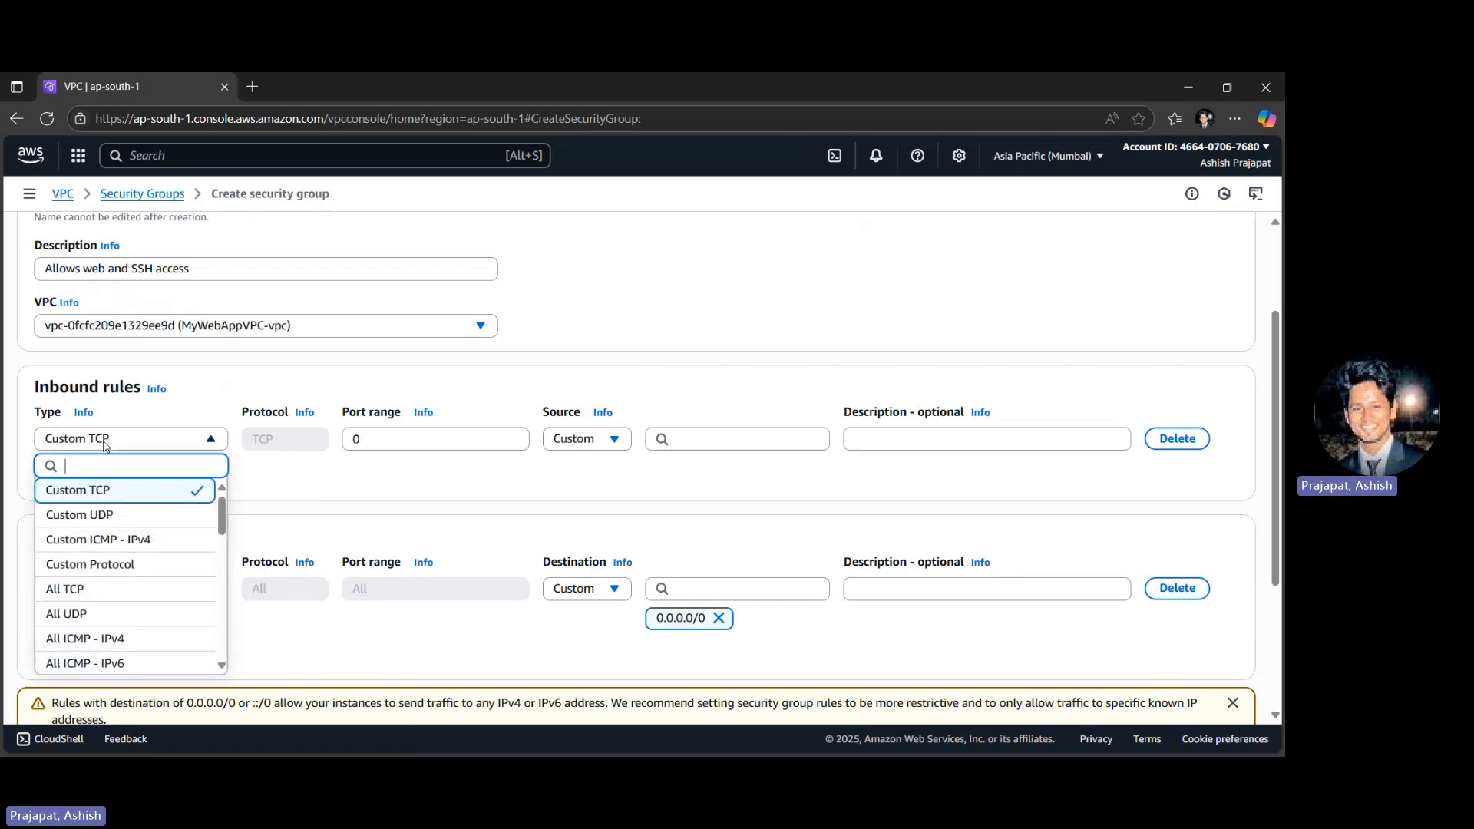
pyautogui.write('shh')
pyautogui.click(106, 446)
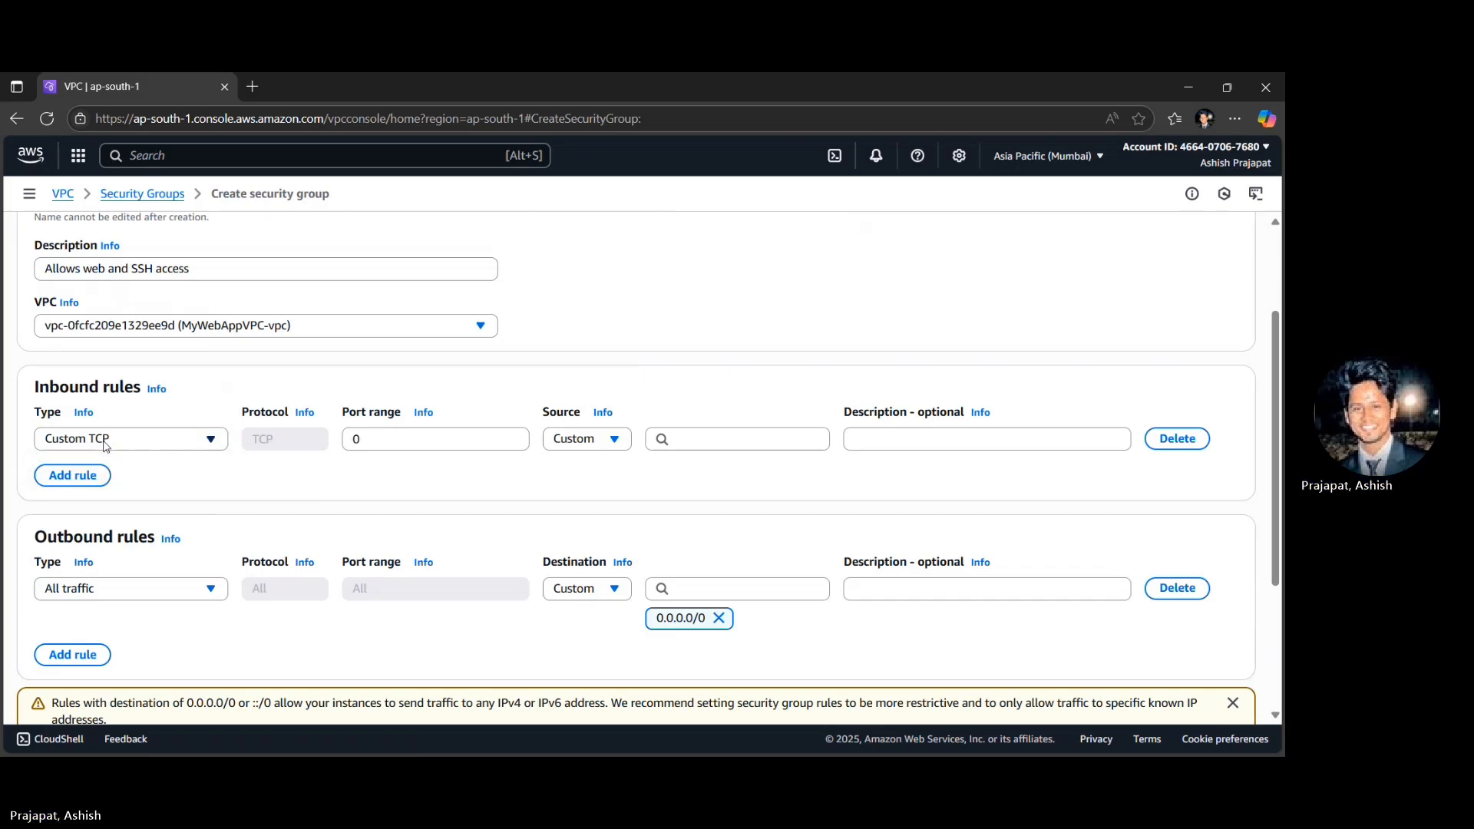
pyautogui.click(106, 447)
pyautogui.write('ssh')
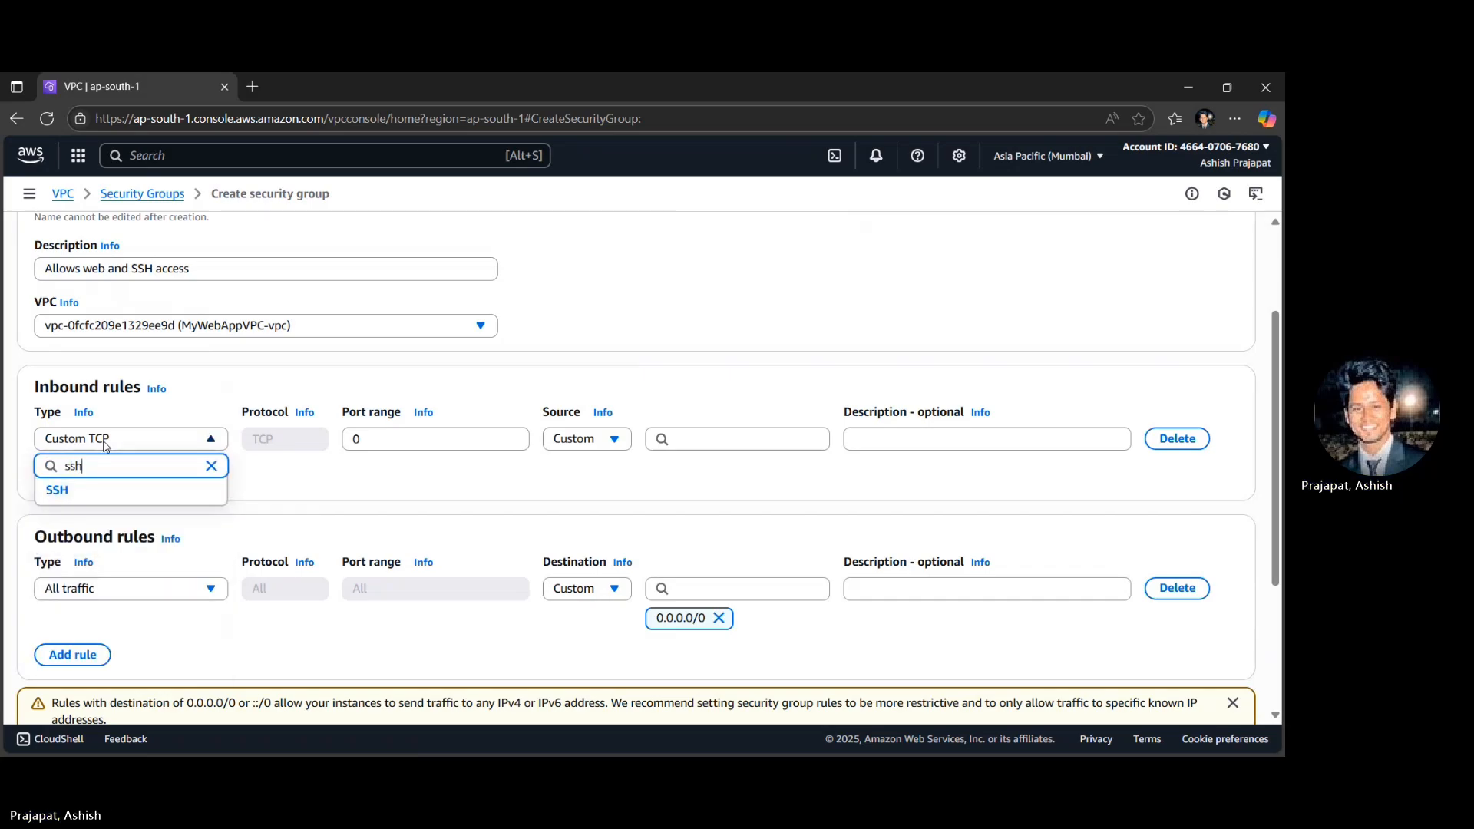
pyautogui.click(72, 490)
pyautogui.hscroll(1, 372, 490)
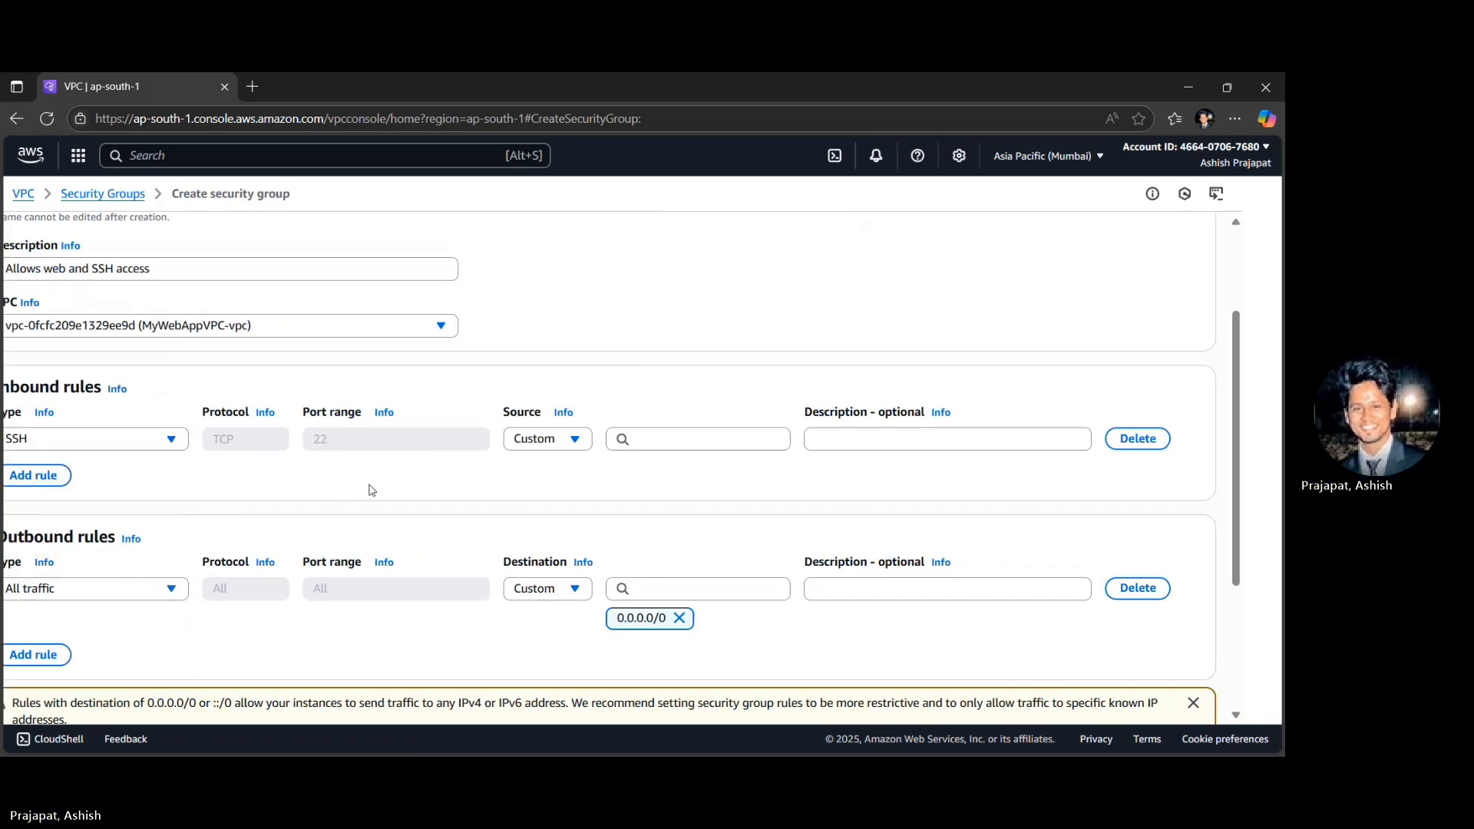
pyautogui.hscroll(-1, 372, 490)
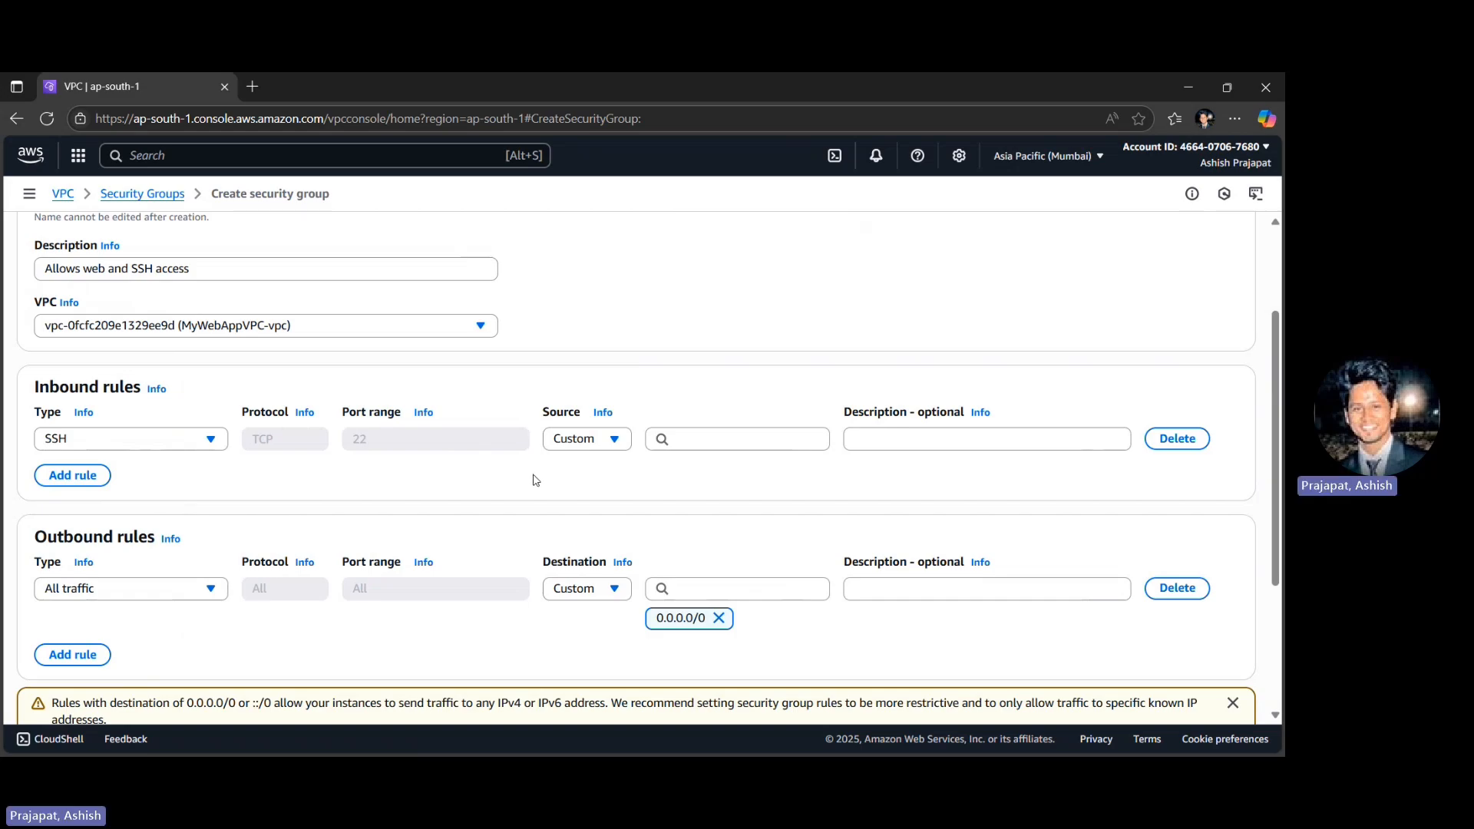
pyautogui.click(563, 445)
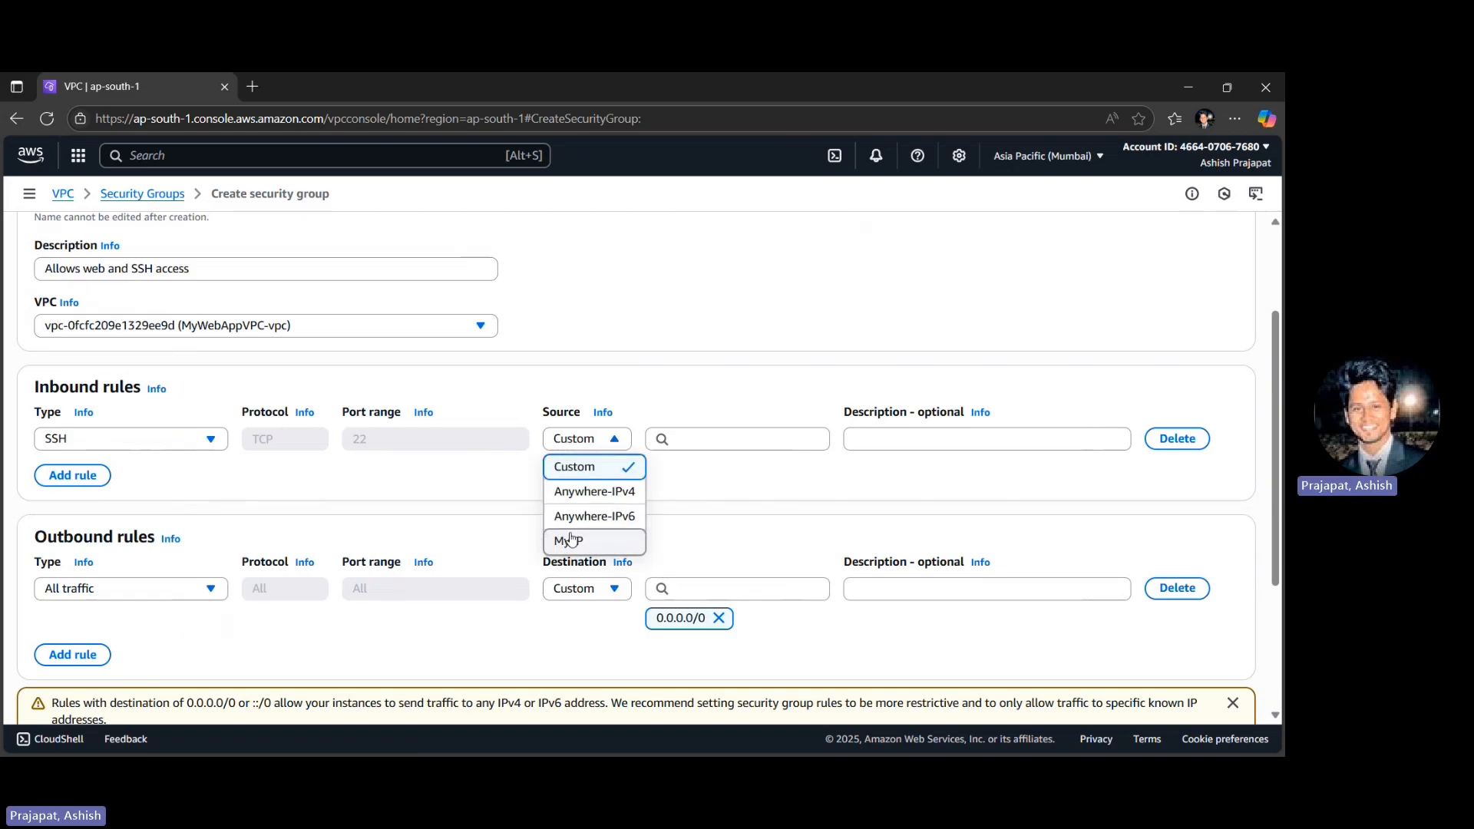
pyautogui.click(501, 234)
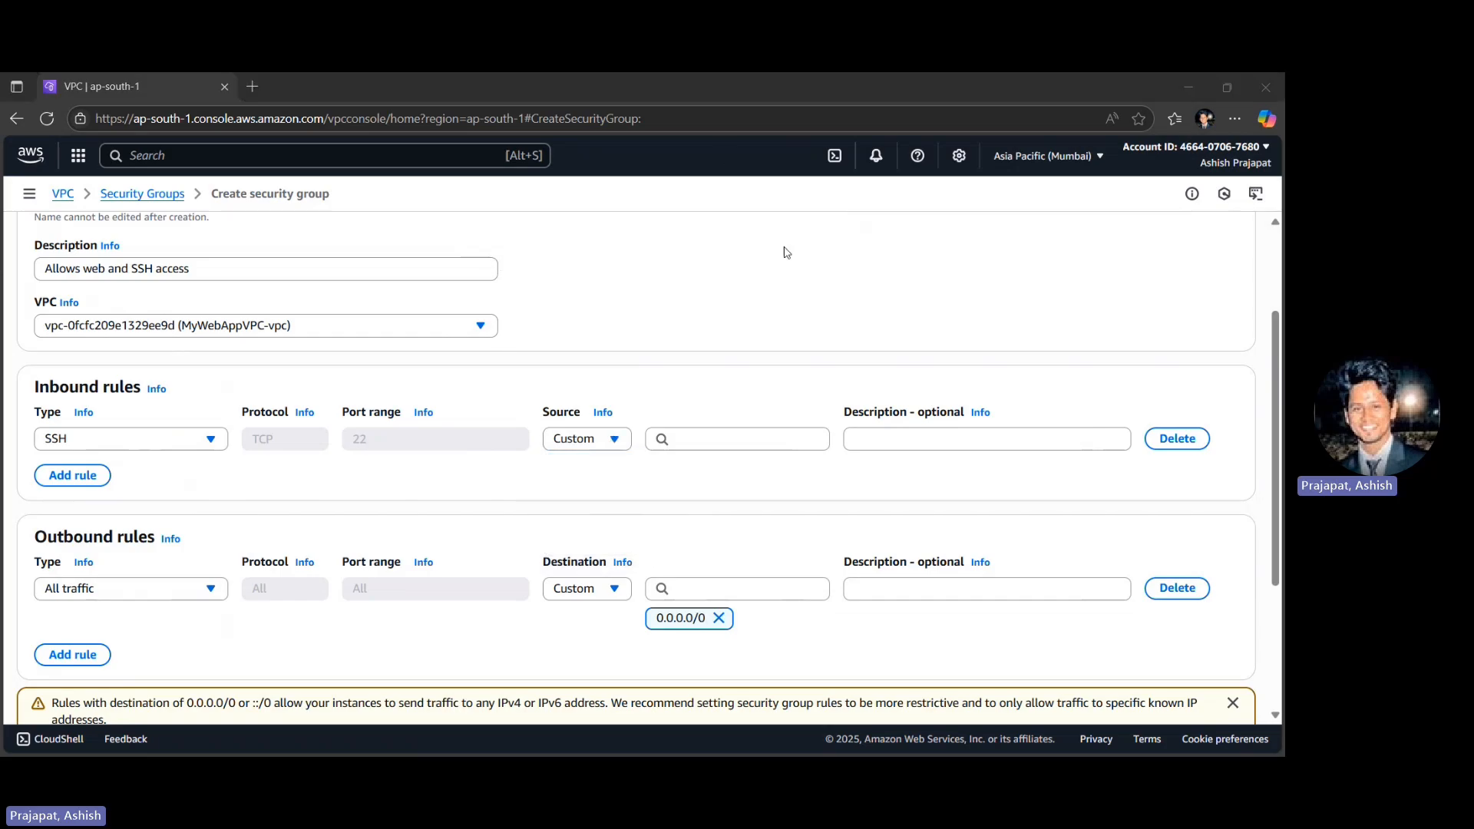
# - Open CloudShell in a separate browser tab, dismiss its welcome message and launch the ap-south-1 environment
pyautogui.click(834, 158)
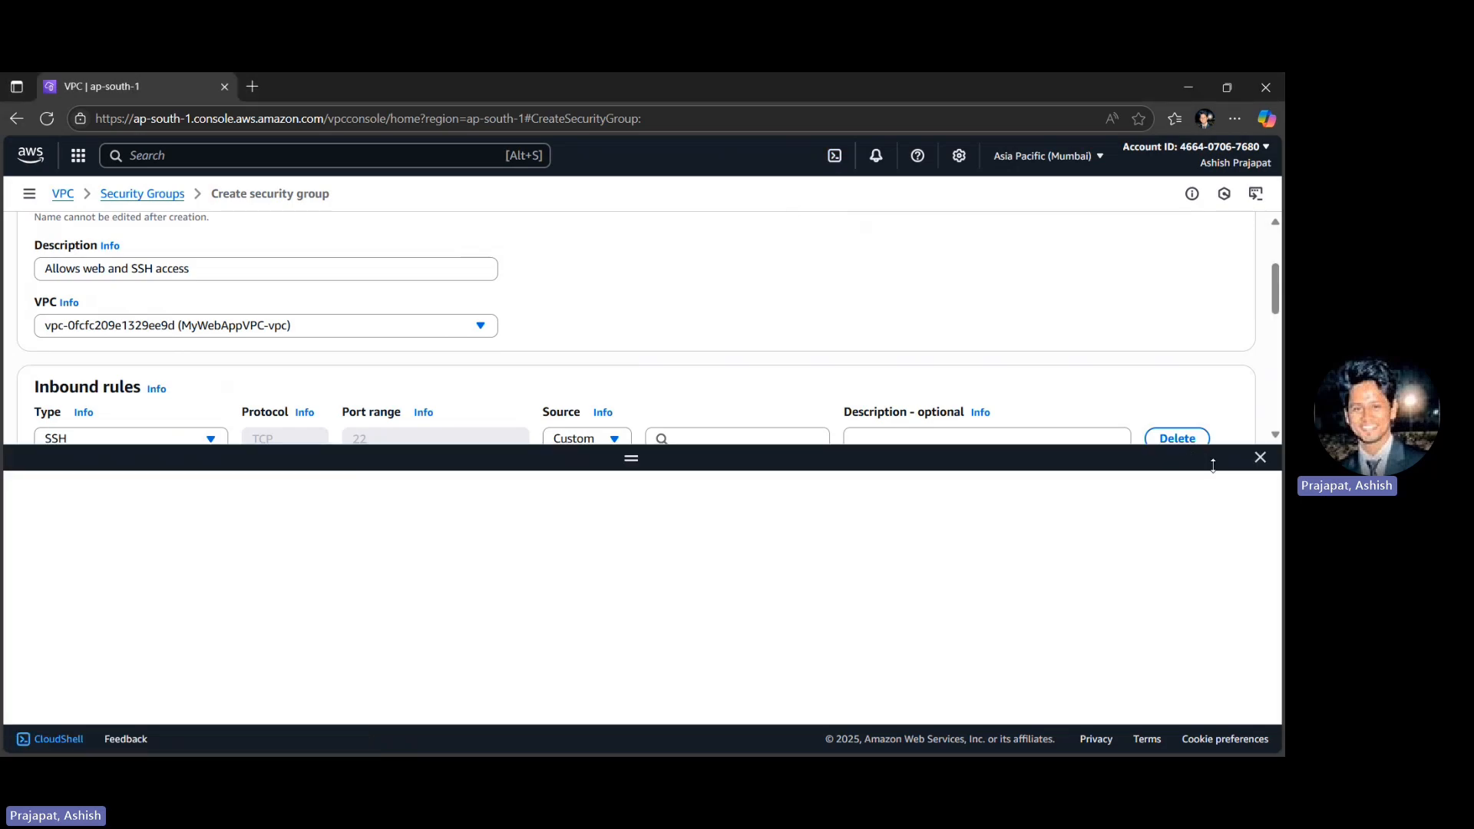
pyautogui.click(1221, 488)
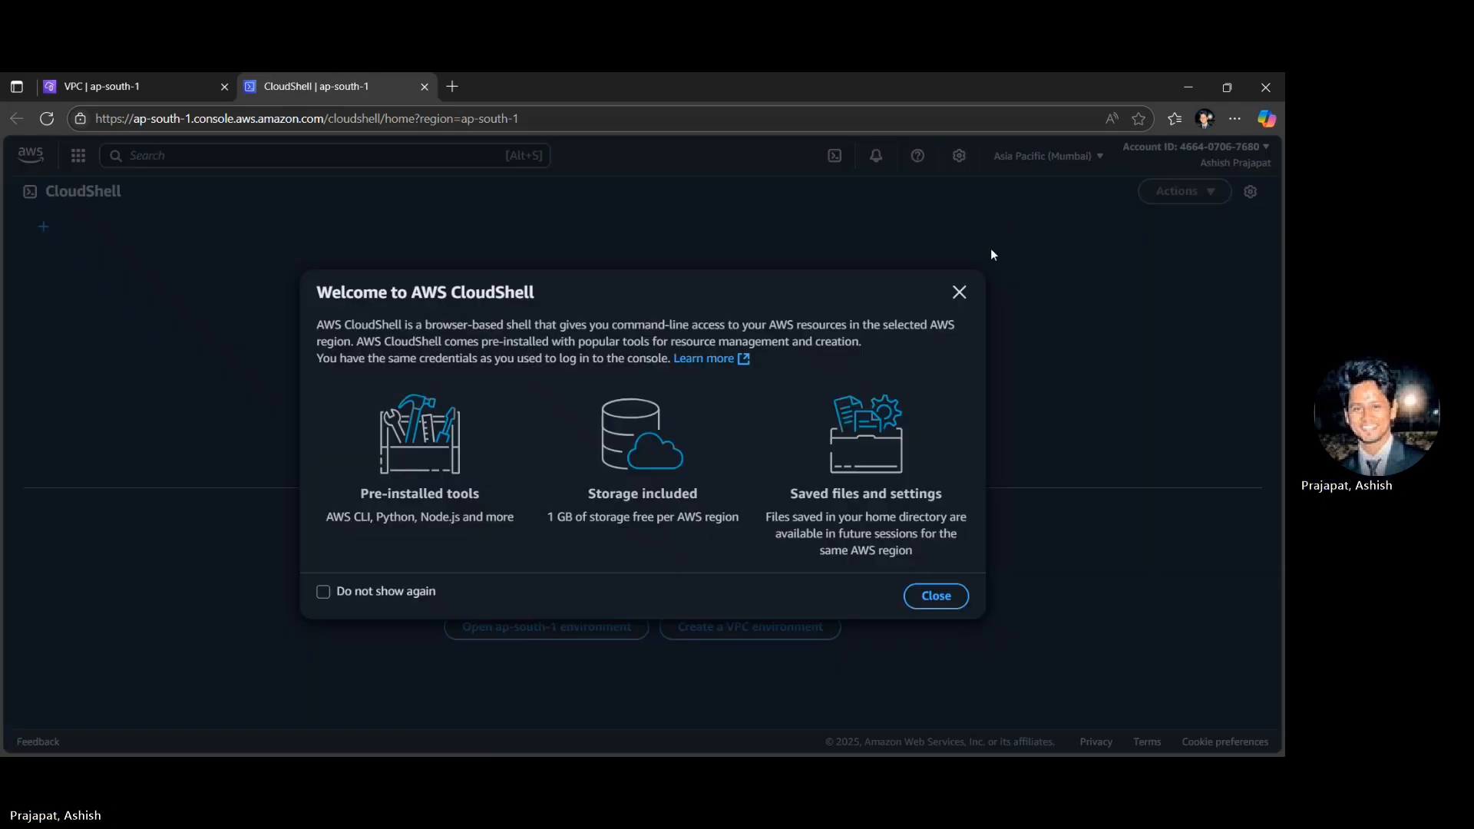
pyautogui.click(959, 292)
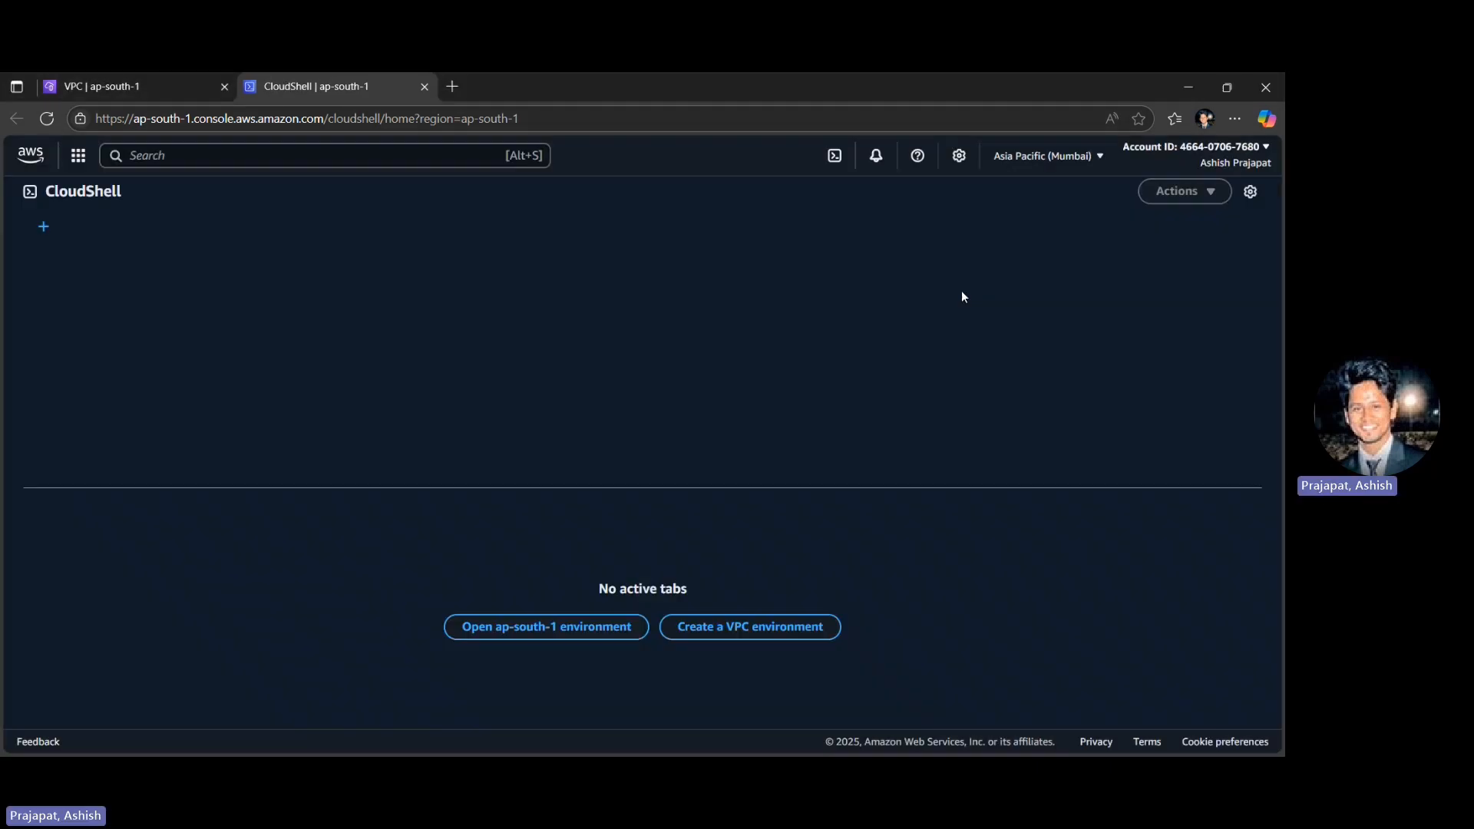
pyautogui.click(505, 643)
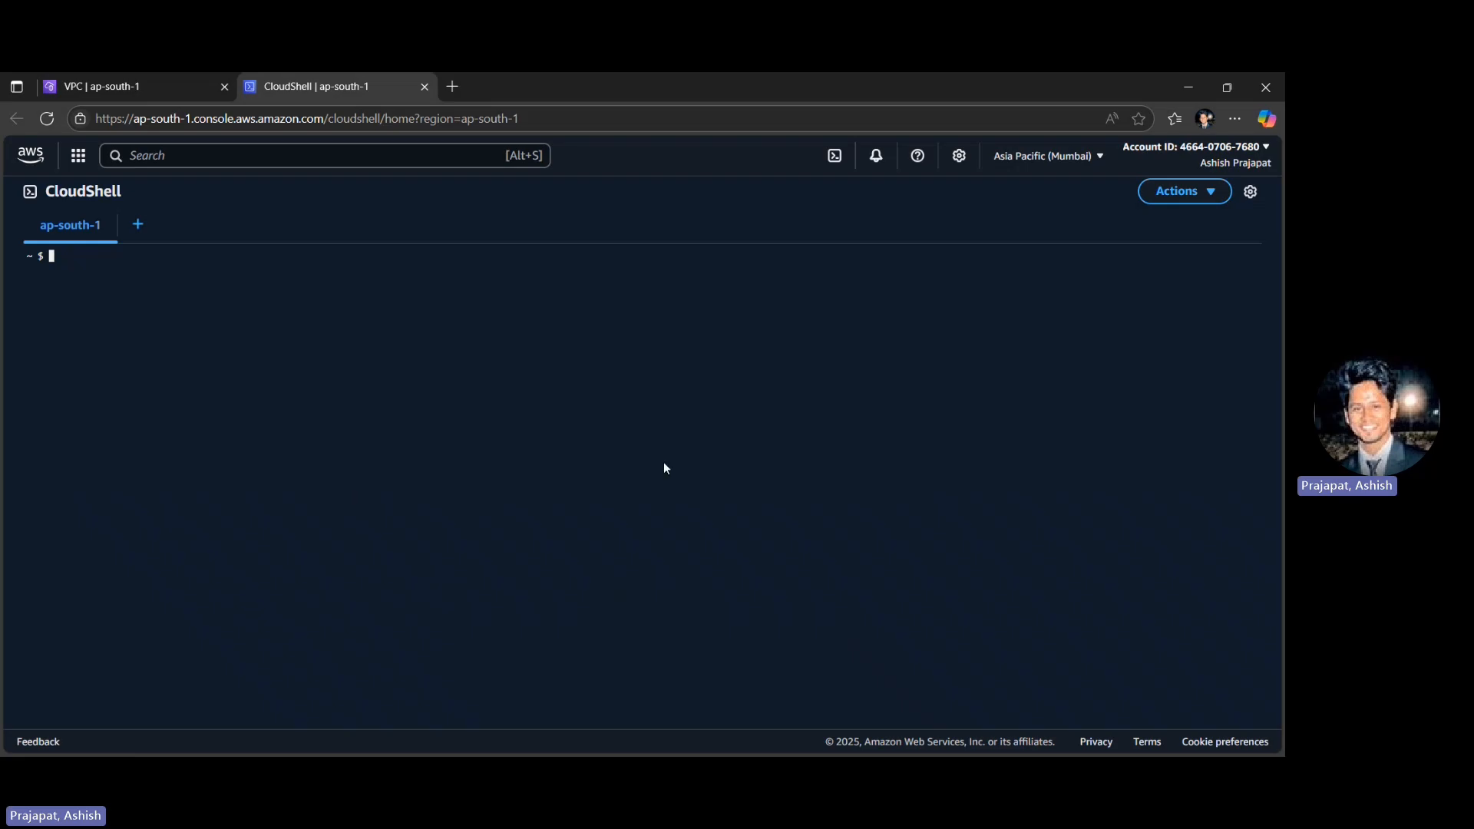
pyautogui.hotkey('alt', 'Tab')
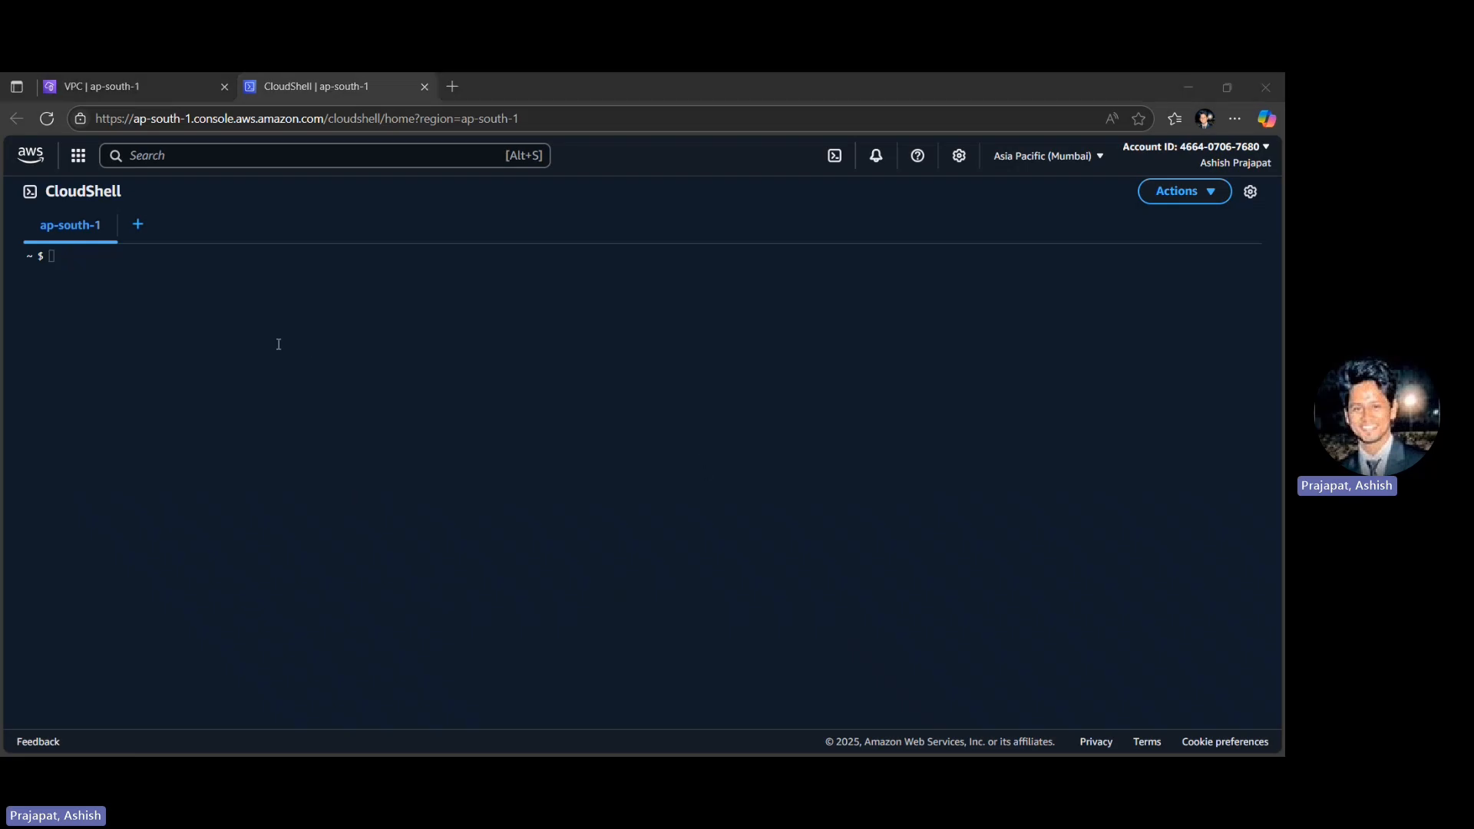
pyautogui.click(277, 370)
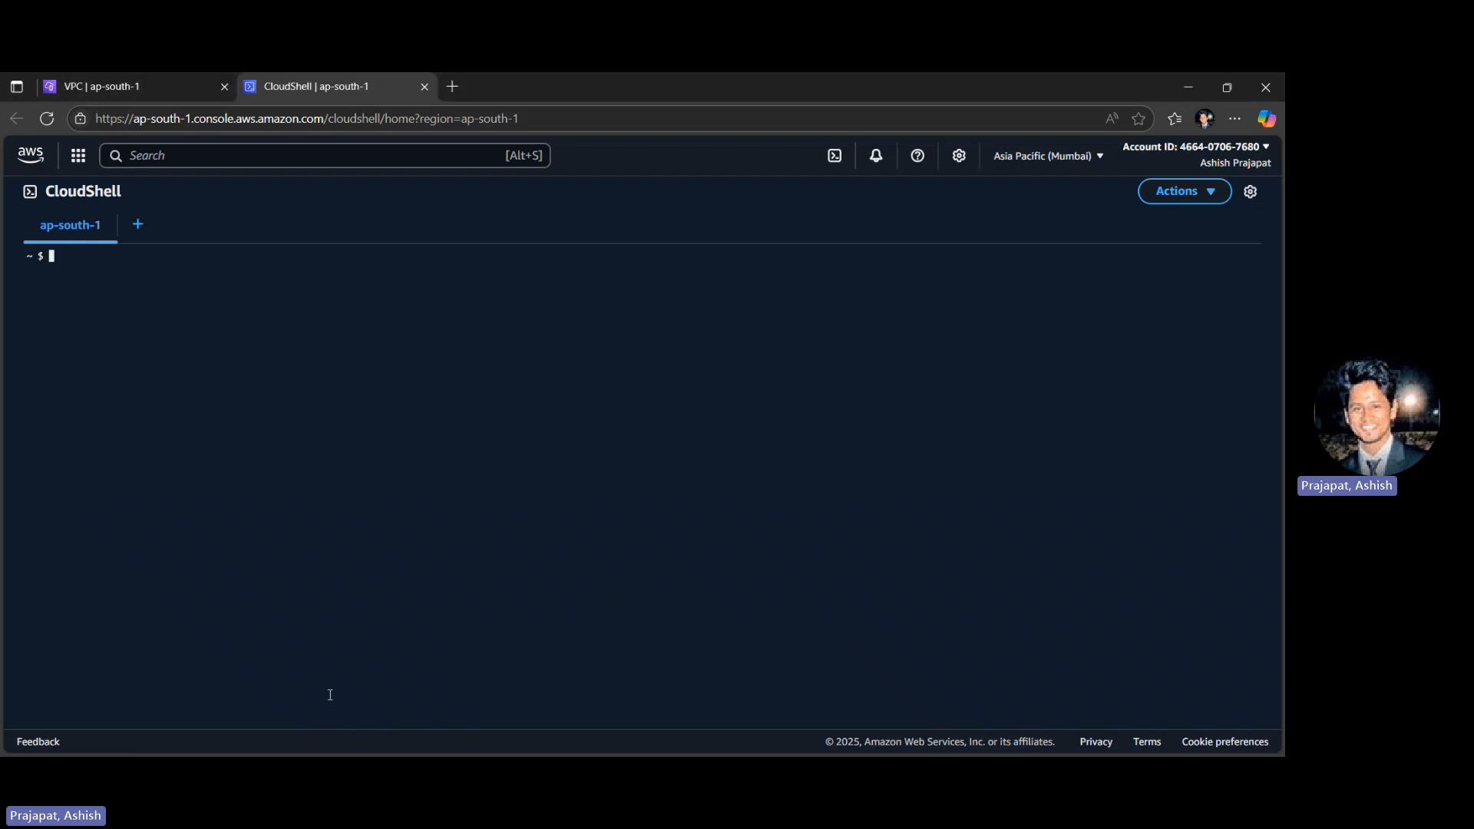
pyautogui.hotkey('alt', 'Tab')
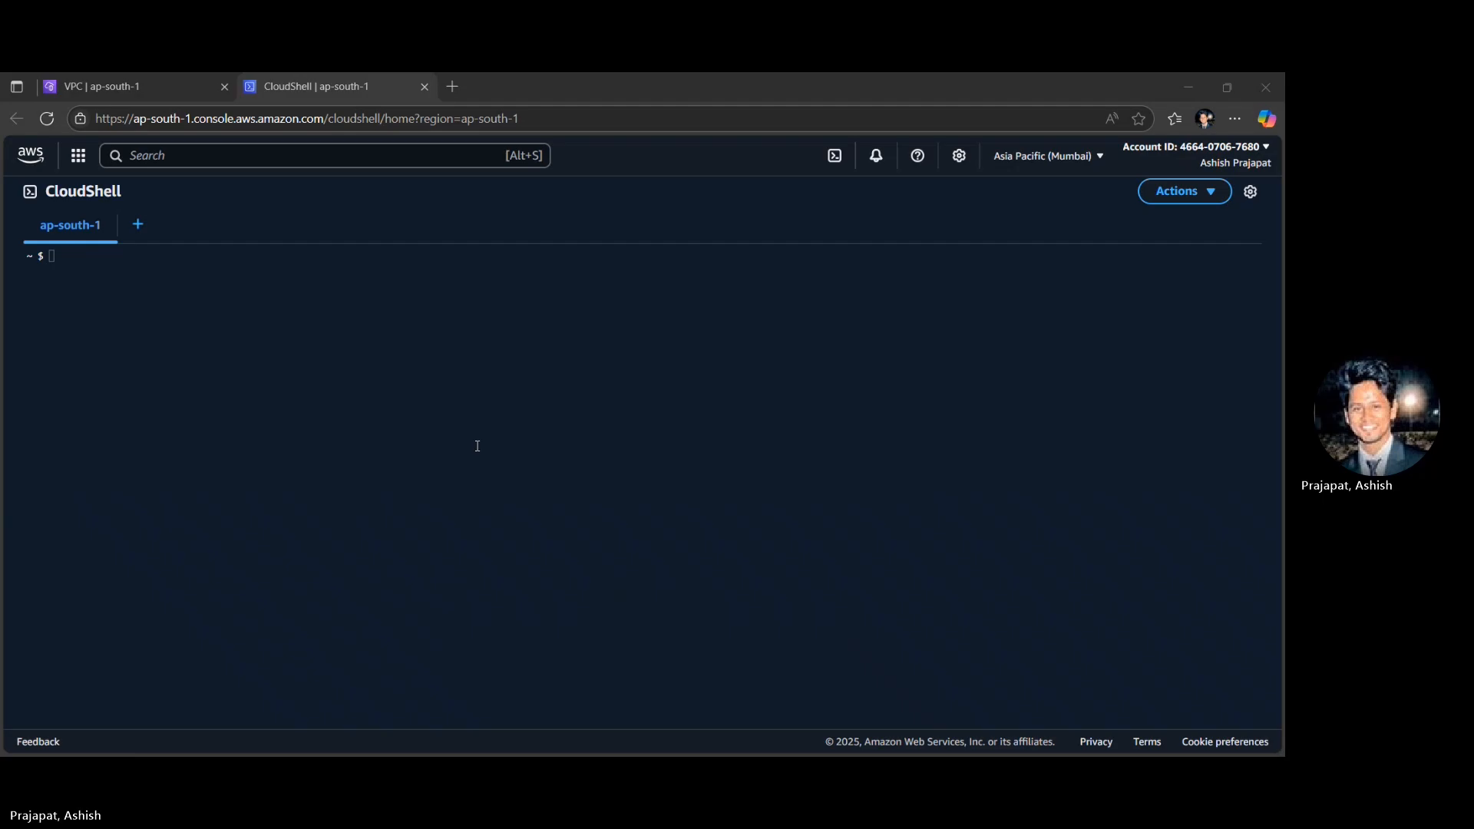
pyautogui.hotkey('alt', 'Tab')
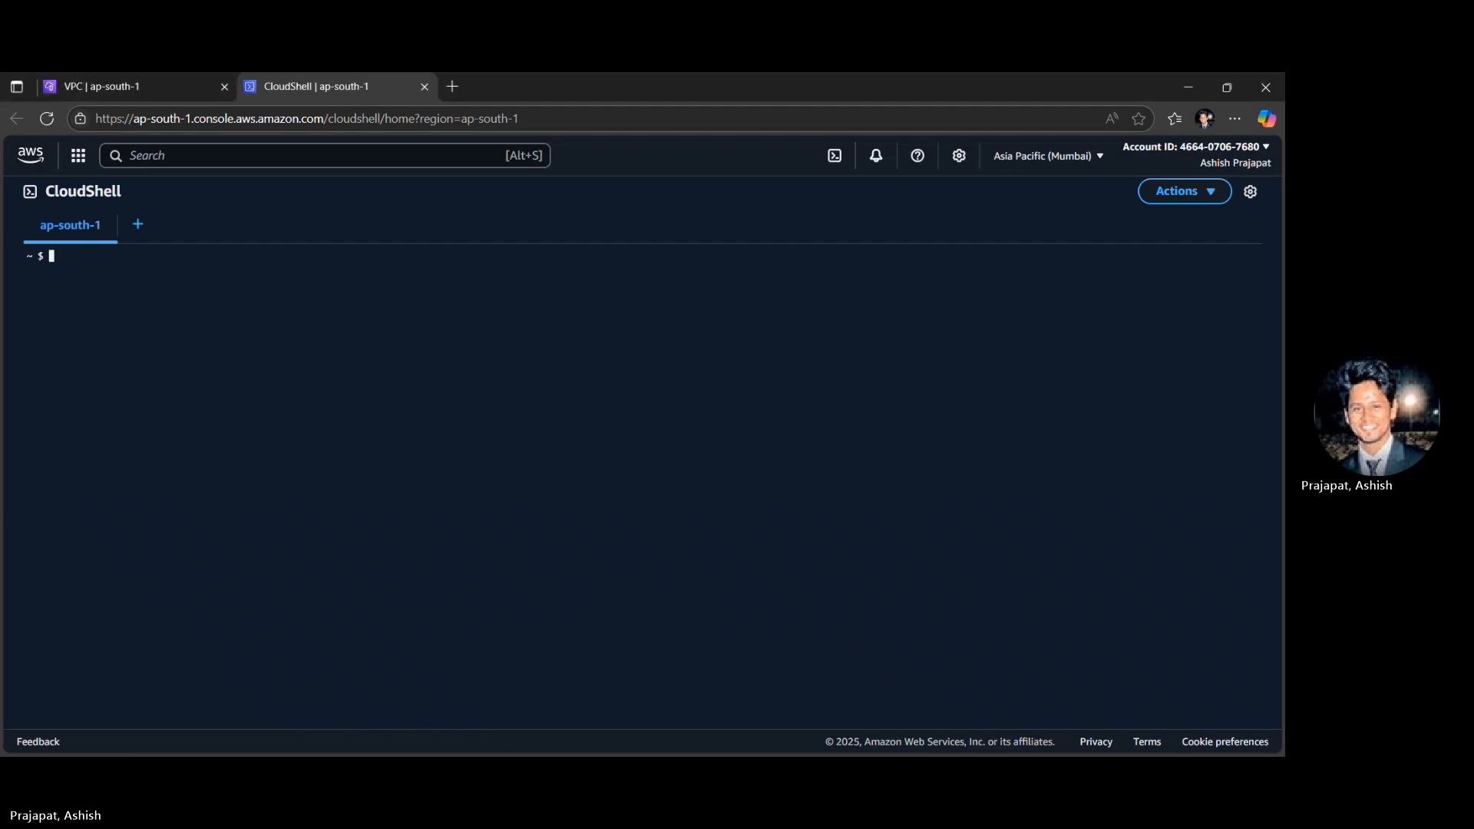
pyautogui.rightClick(274, 446)
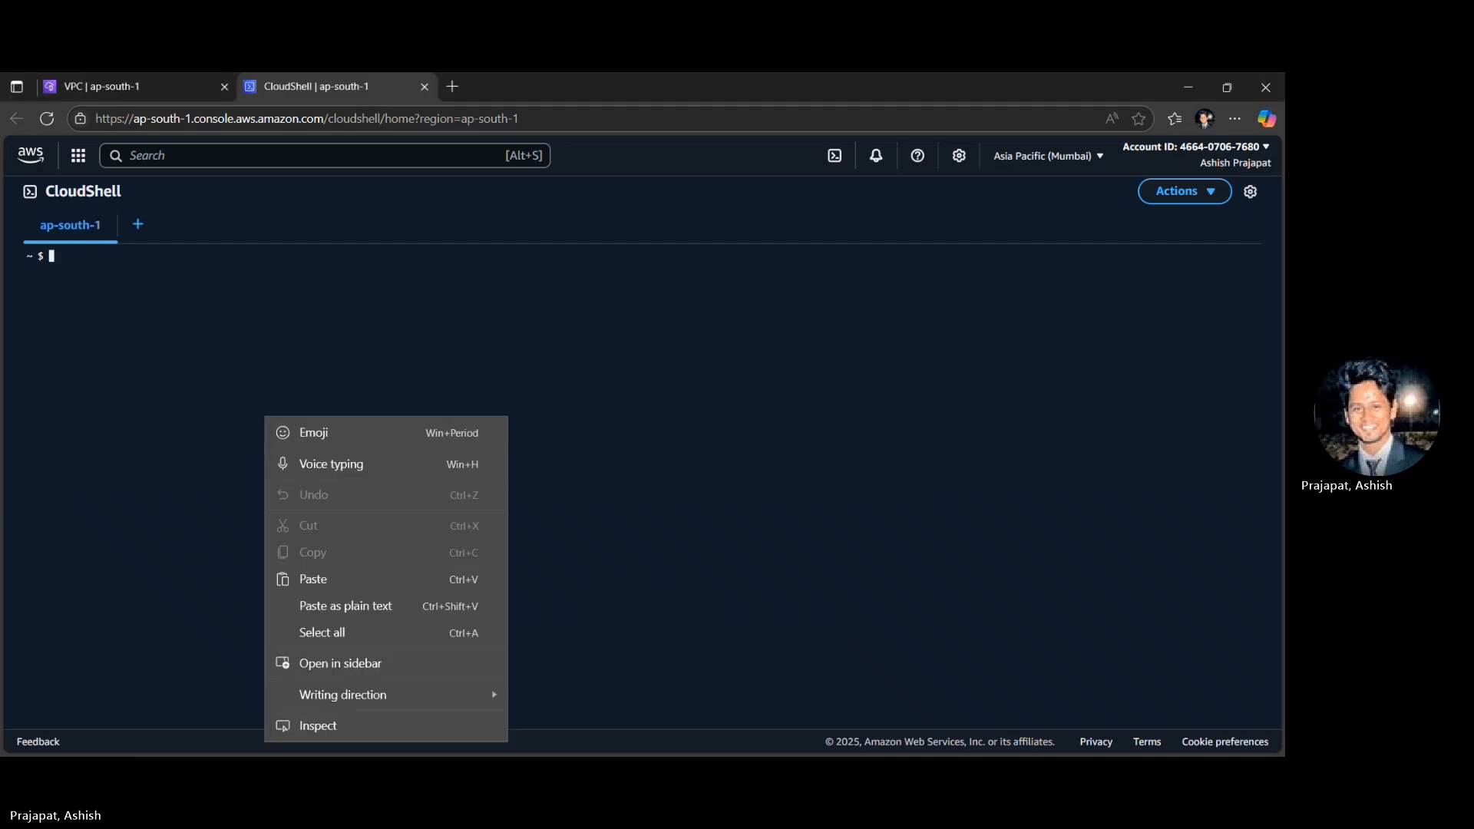
pyautogui.click(326, 580)
pyautogui.press('Return')
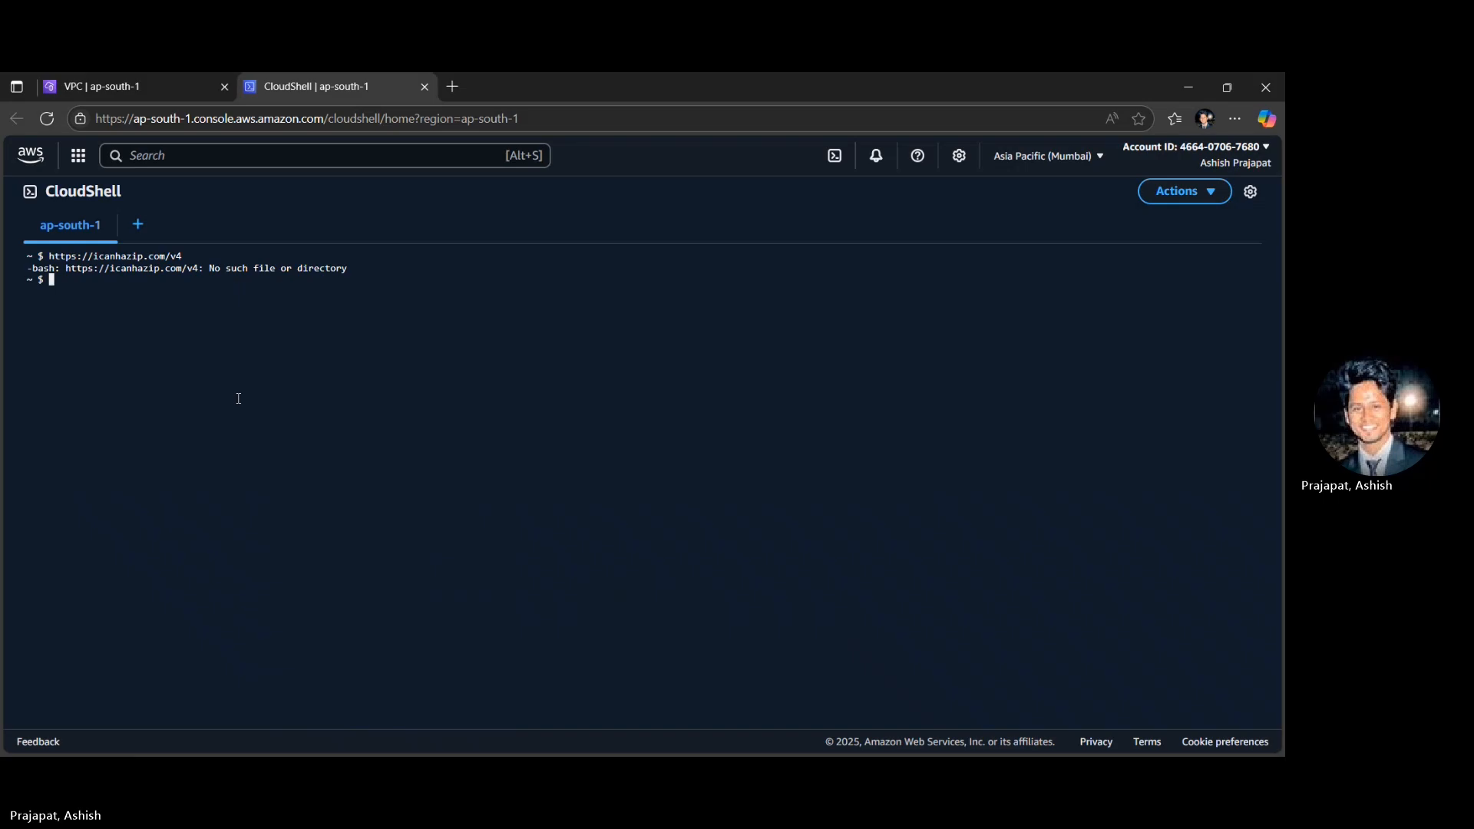
pyautogui.write('curl')
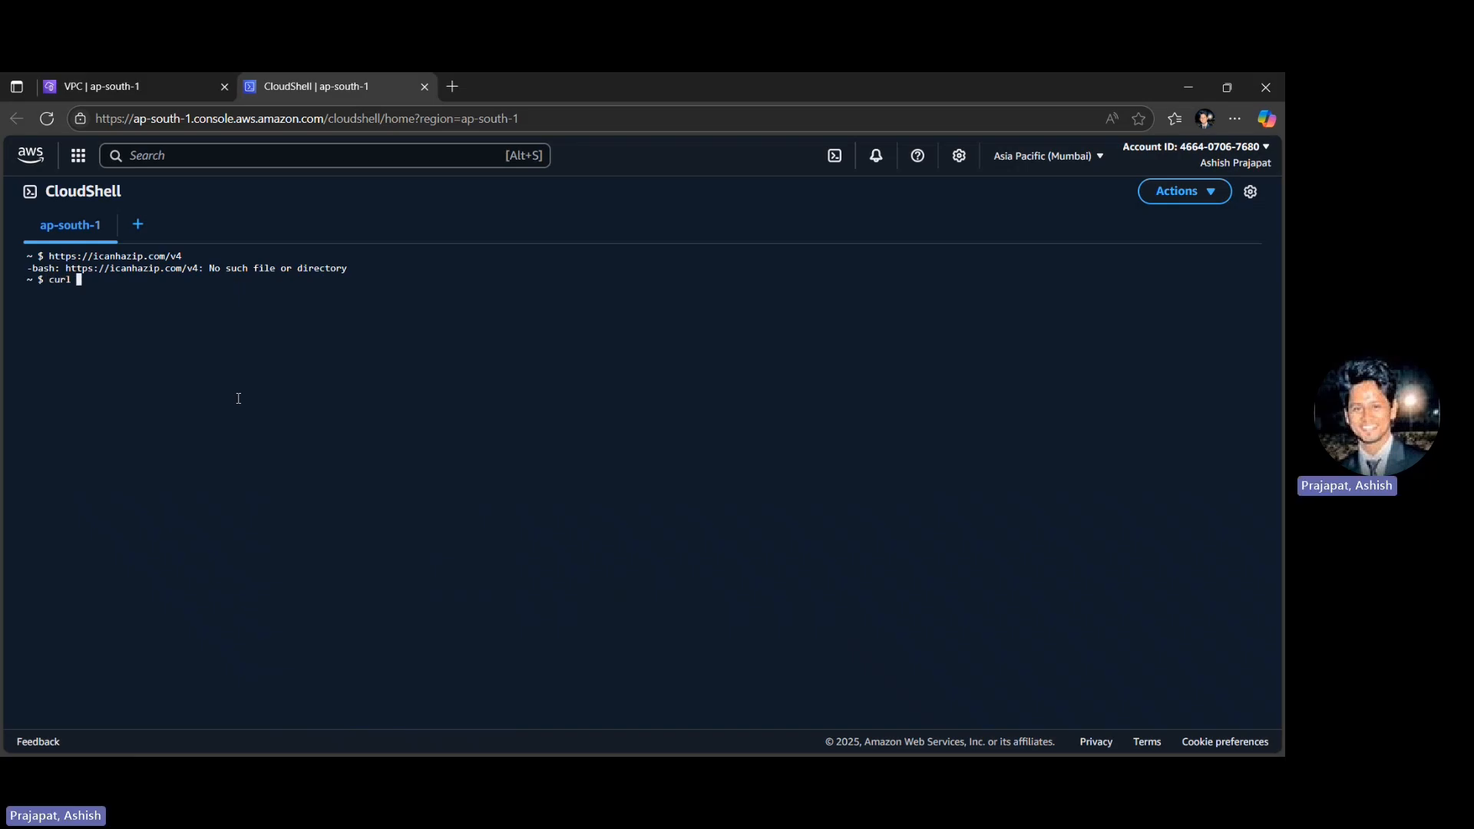
pyautogui.rightClick(126, 300)
pyautogui.click(192, 460)
pyautogui.press('Return')
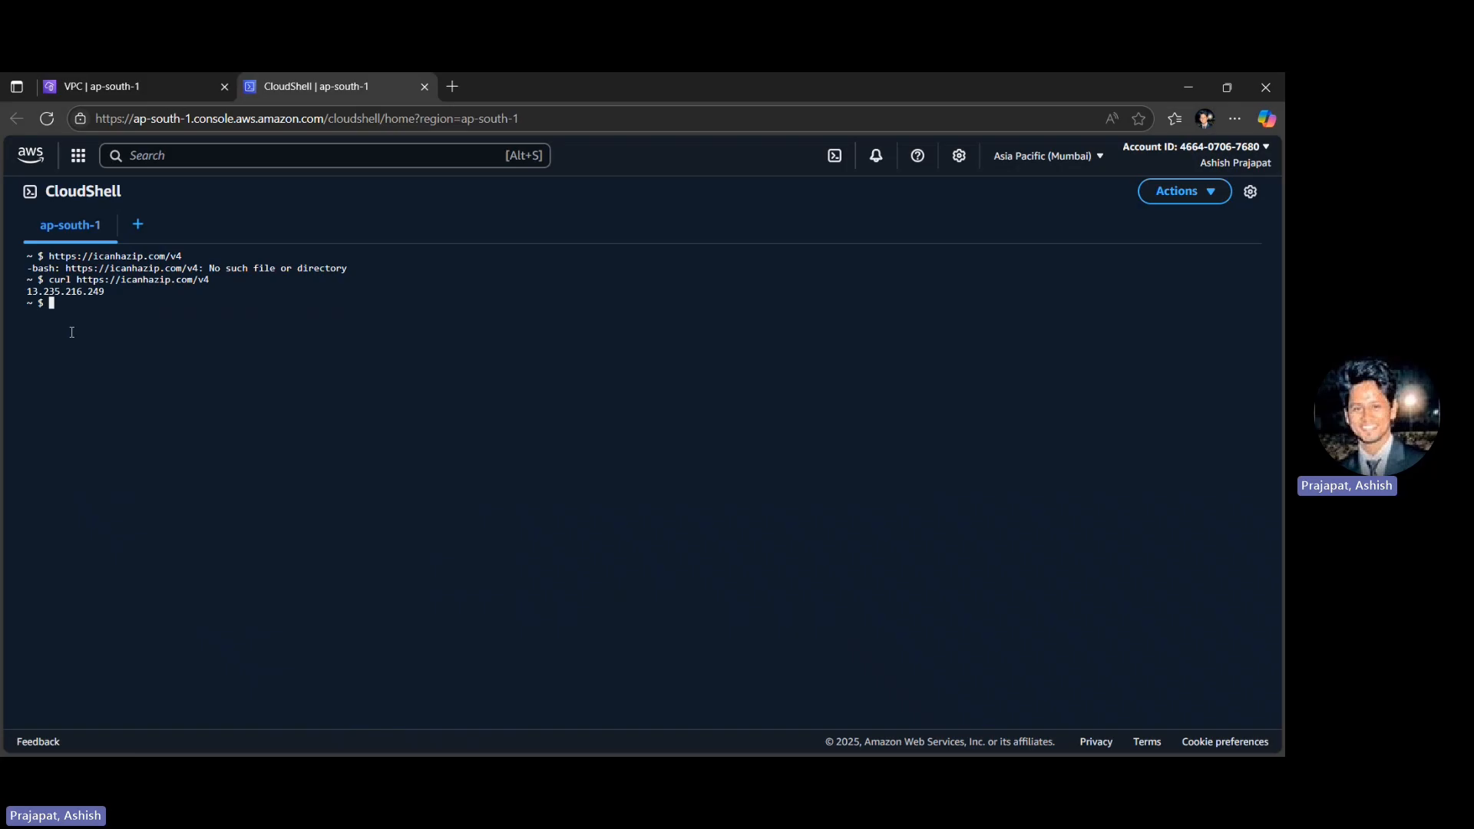
# - Copy the IP address that the curl command returned in the terminal
pyautogui.doubleClick(47, 290)
pyautogui.moveTo(105, 297); pyautogui.dragTo(28, 294)
pyautogui.rightClick(29, 294)
pyautogui.click(92, 399)
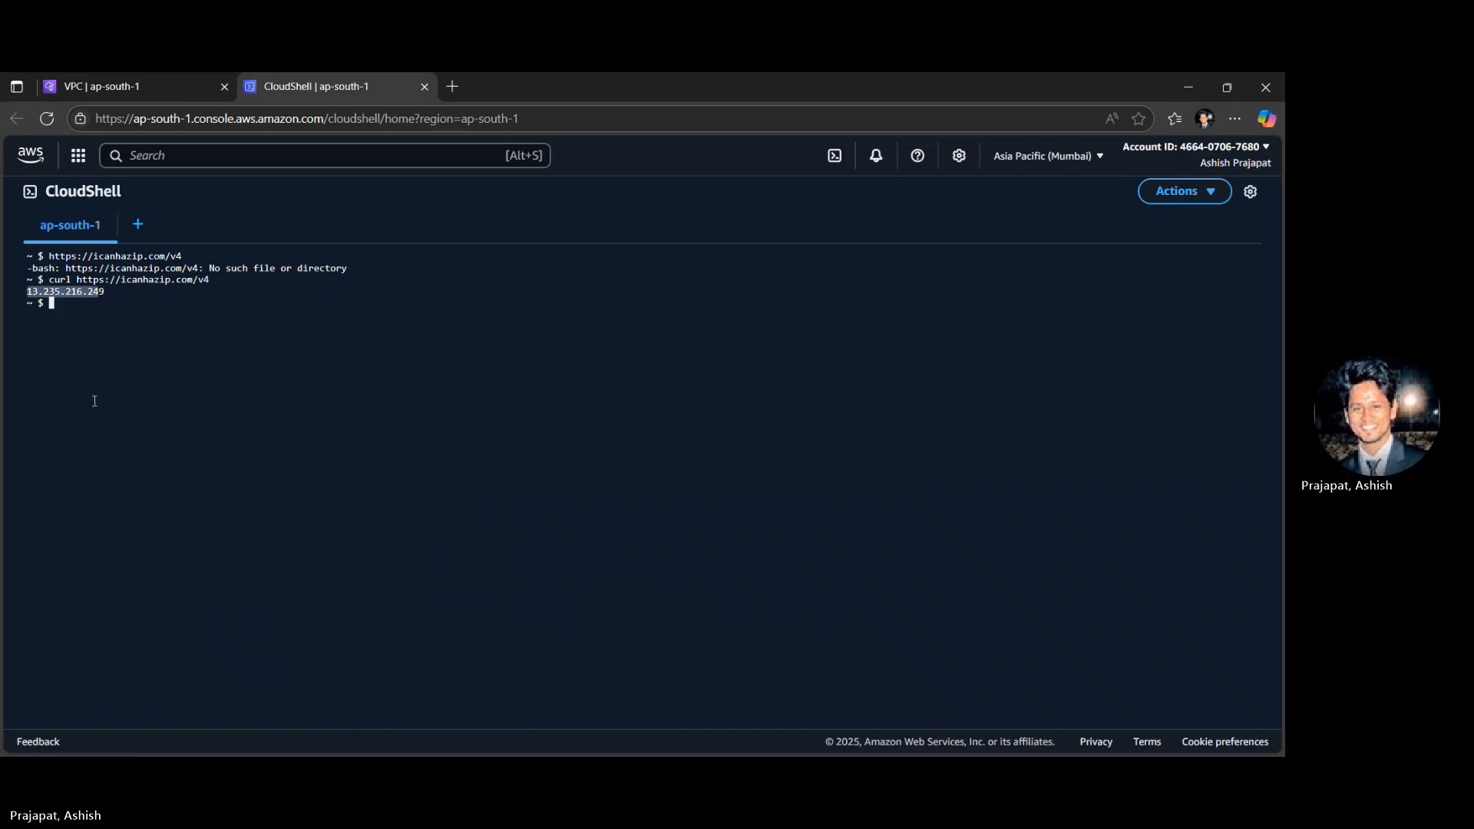
# - Return to the security group form, close its CloudShell pane and set the SSH rule's source to 13.235.216.24/32
pyautogui.click(124, 77)
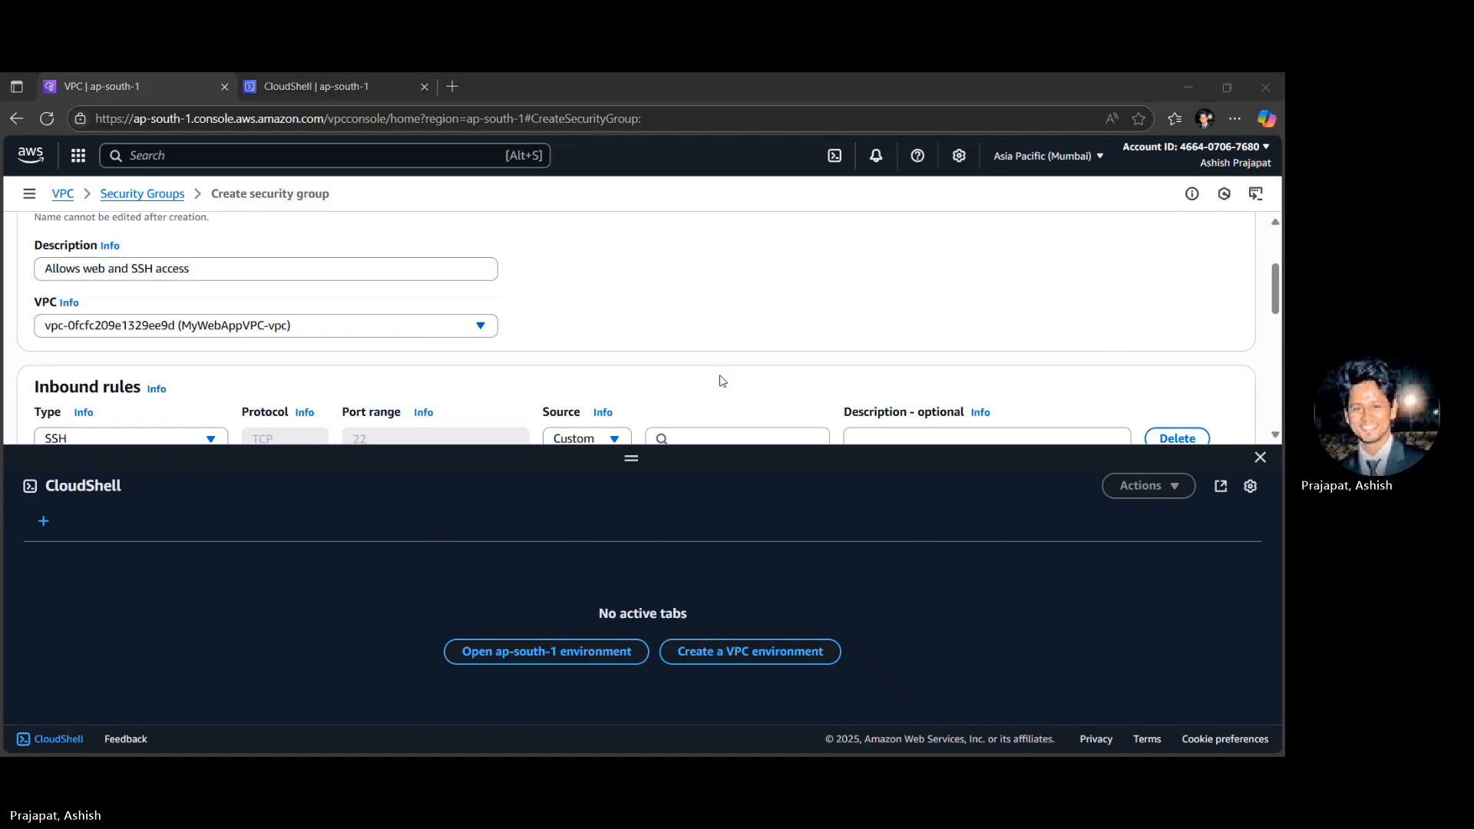
pyautogui.click(1260, 458)
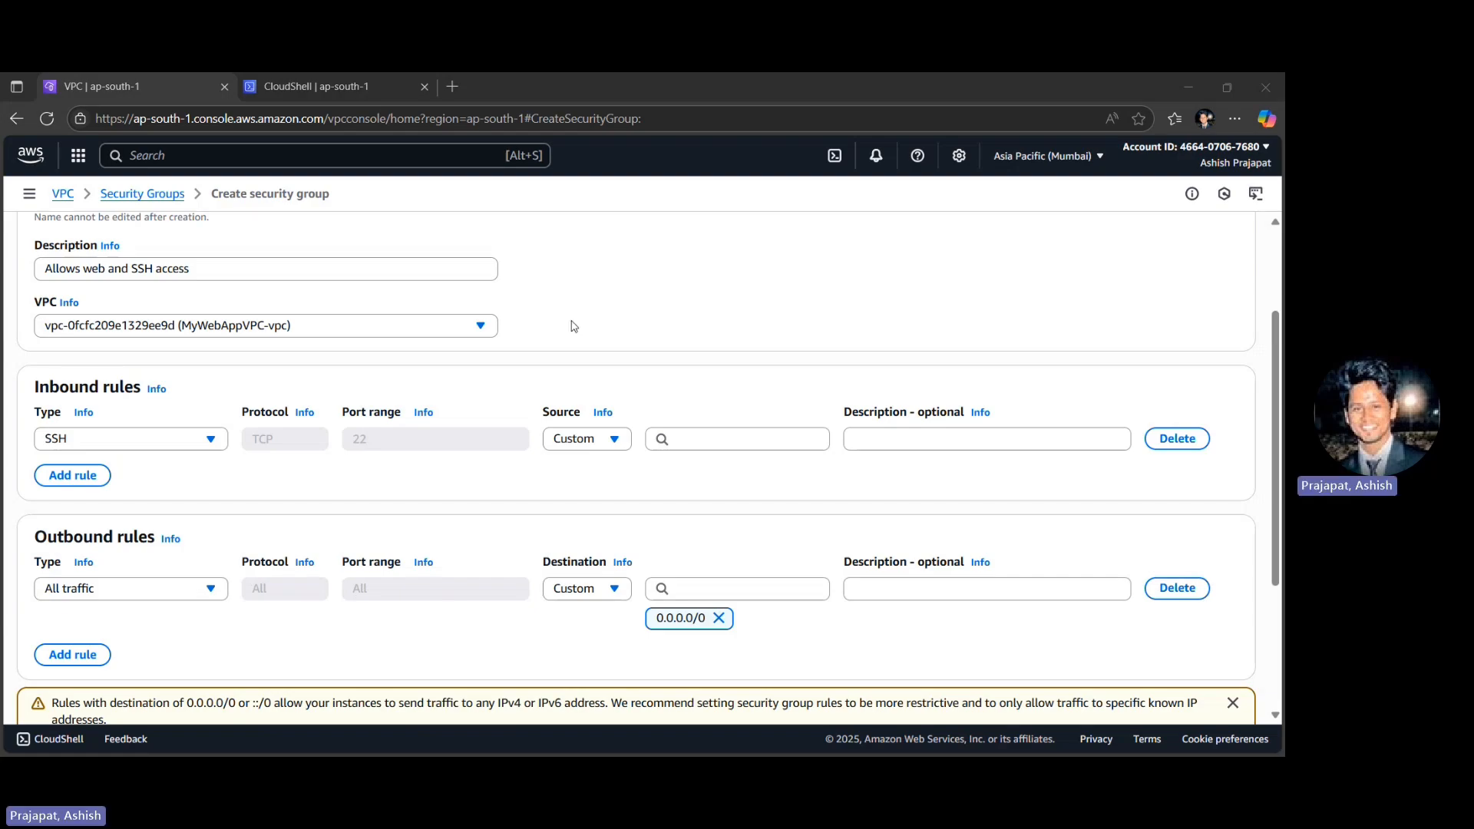
pyautogui.scroll(-1, 572, 324)
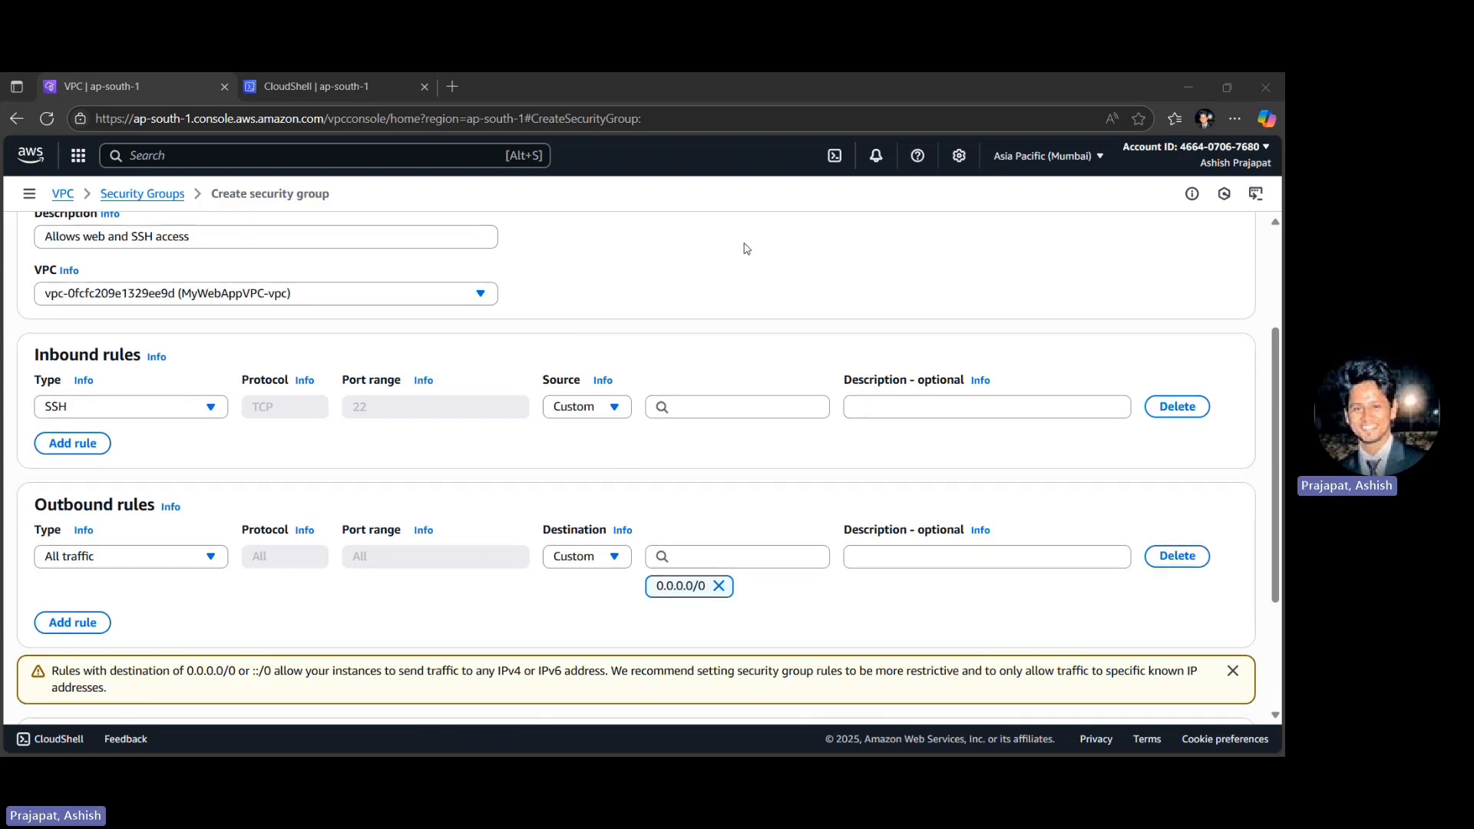
pyautogui.click(689, 412)
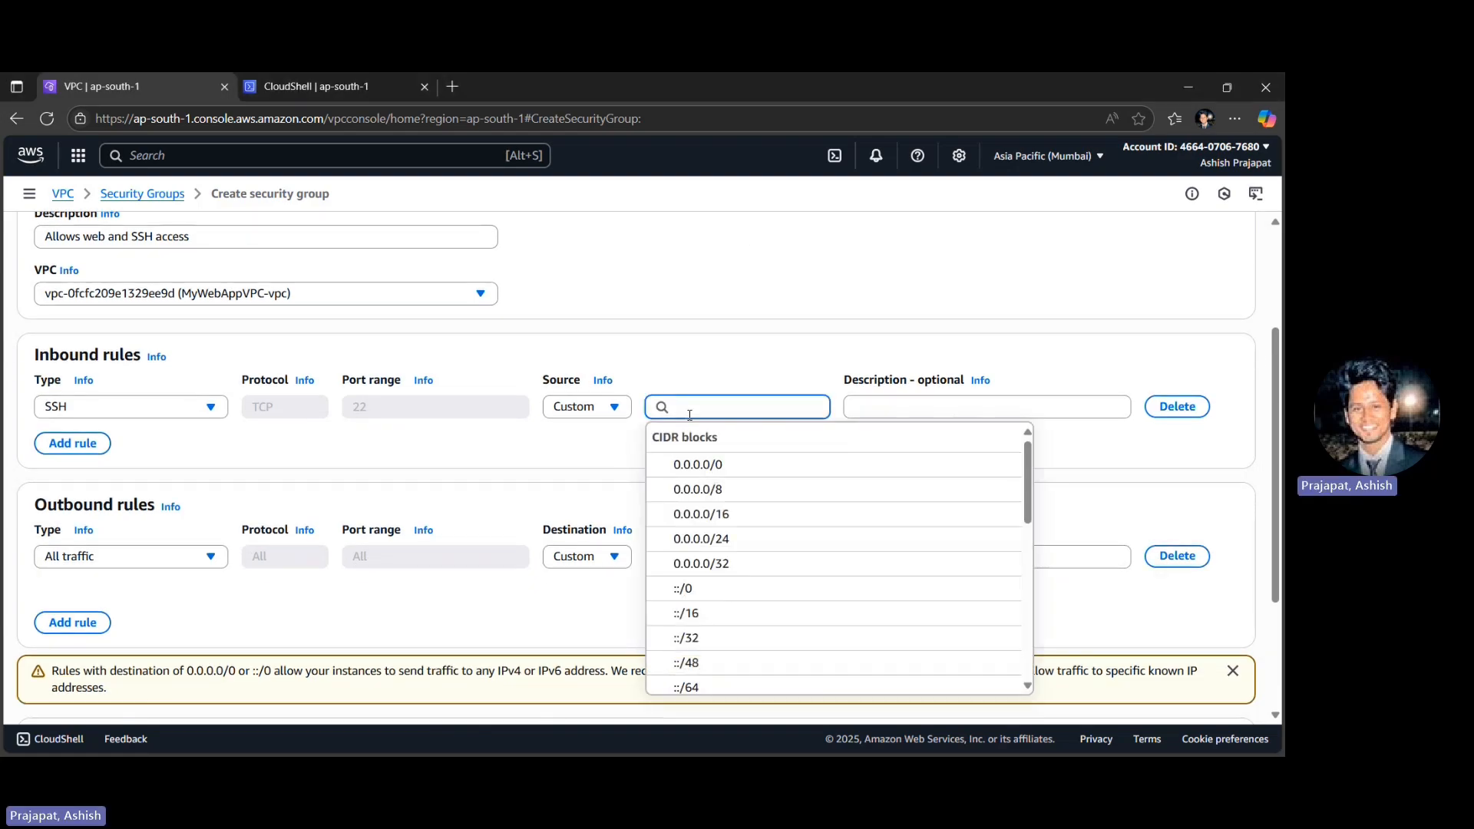
pyautogui.hotkey('ctrl', 'v')
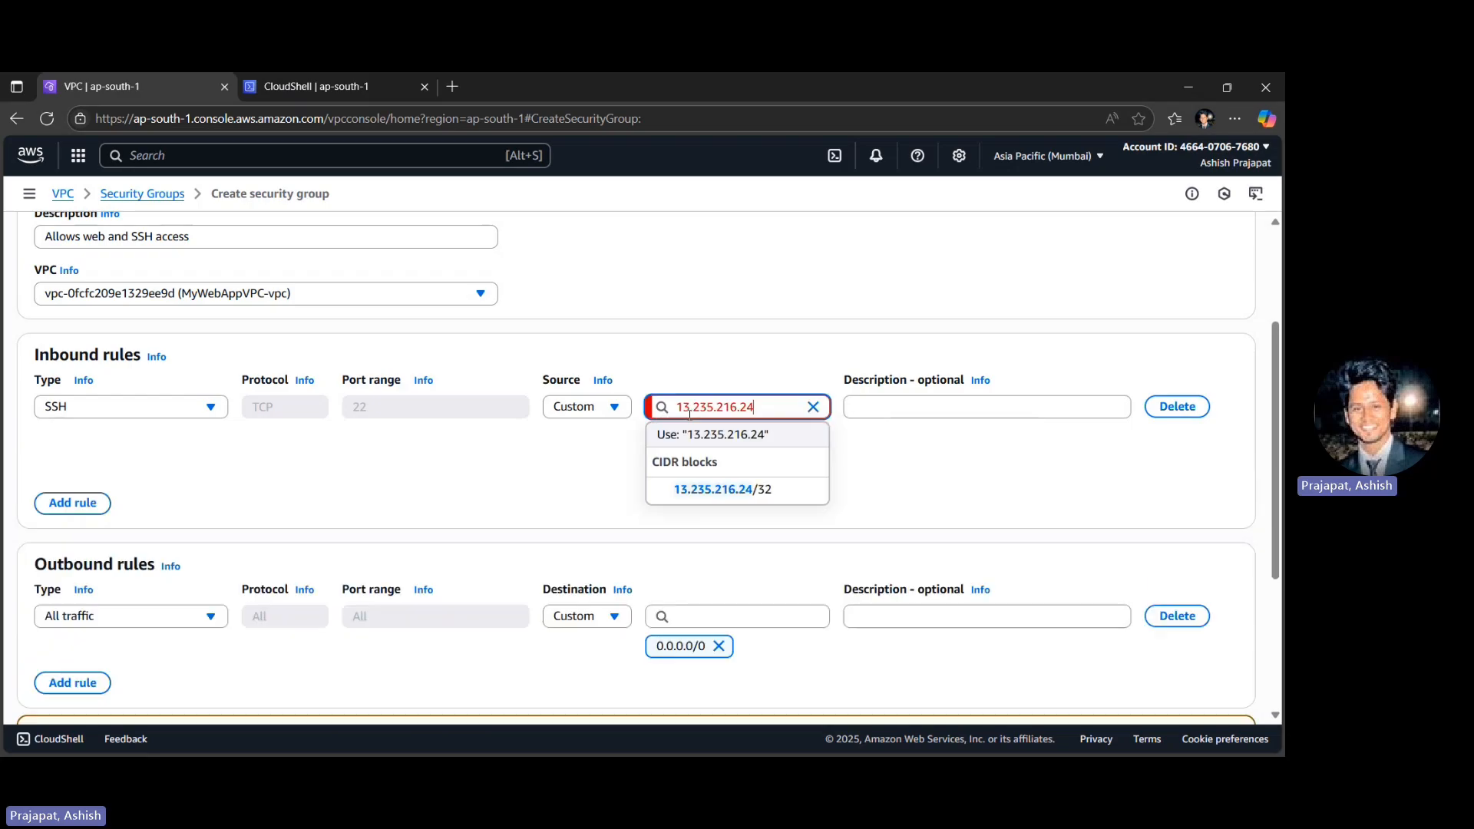
pyautogui.click(686, 497)
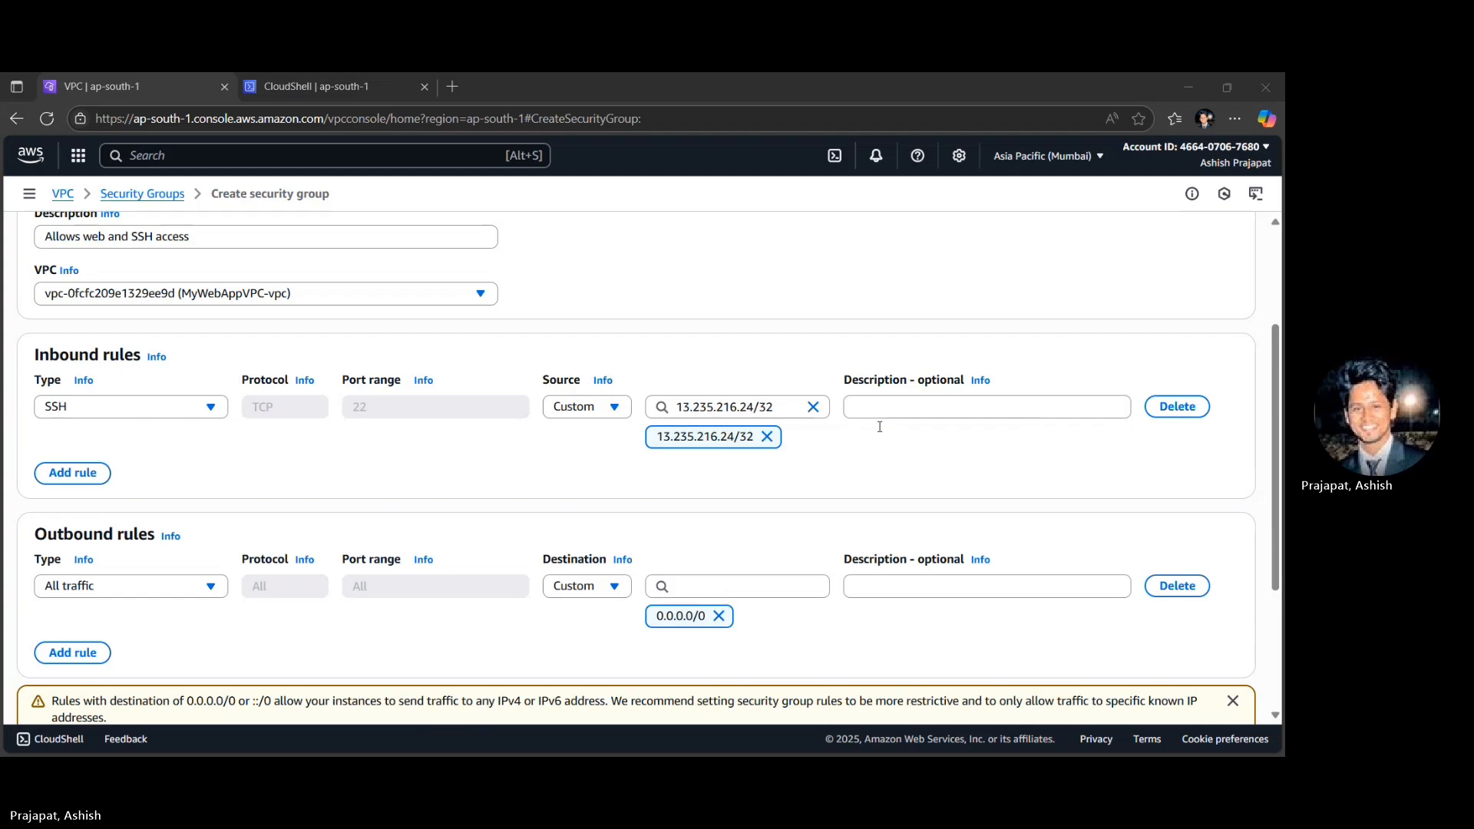
# - Add a second inbound rule of type HTTP with the source Anywhere-IPv4 (0.0.0.0/0)
pyautogui.click(54, 472)
pyautogui.click(88, 459)
pyautogui.write('http')
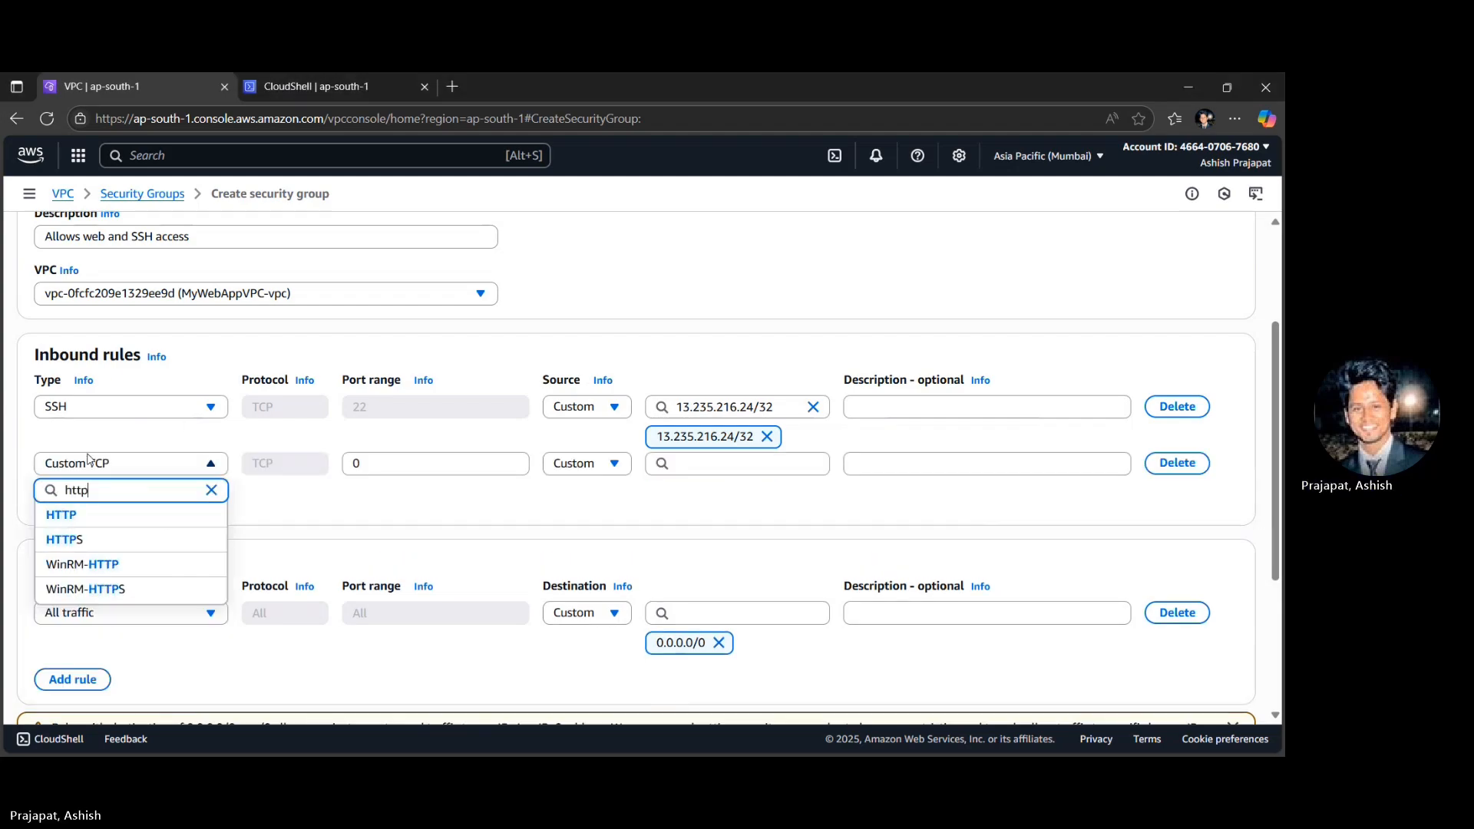
pyautogui.click(73, 515)
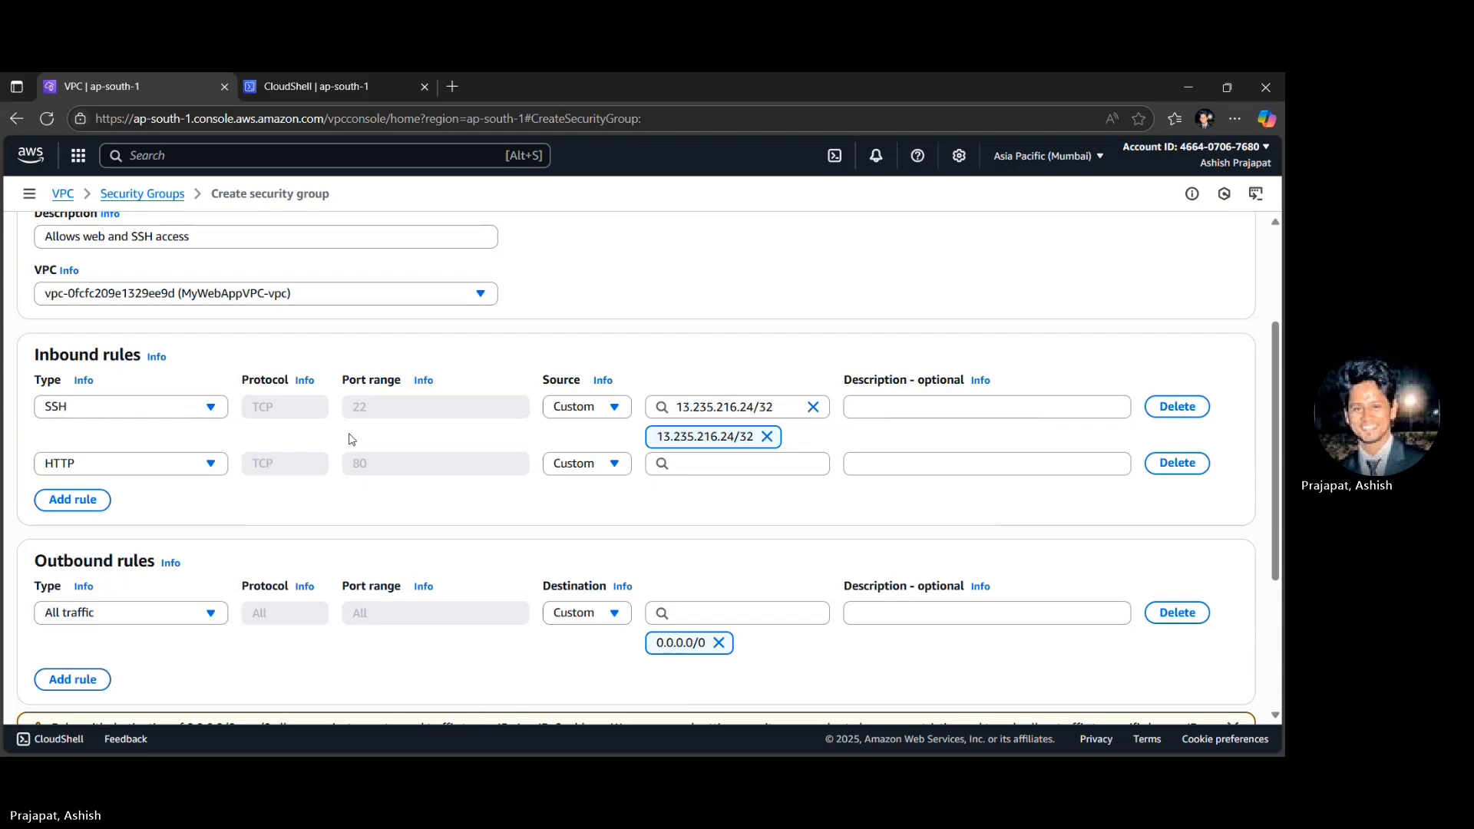
pyautogui.click(565, 466)
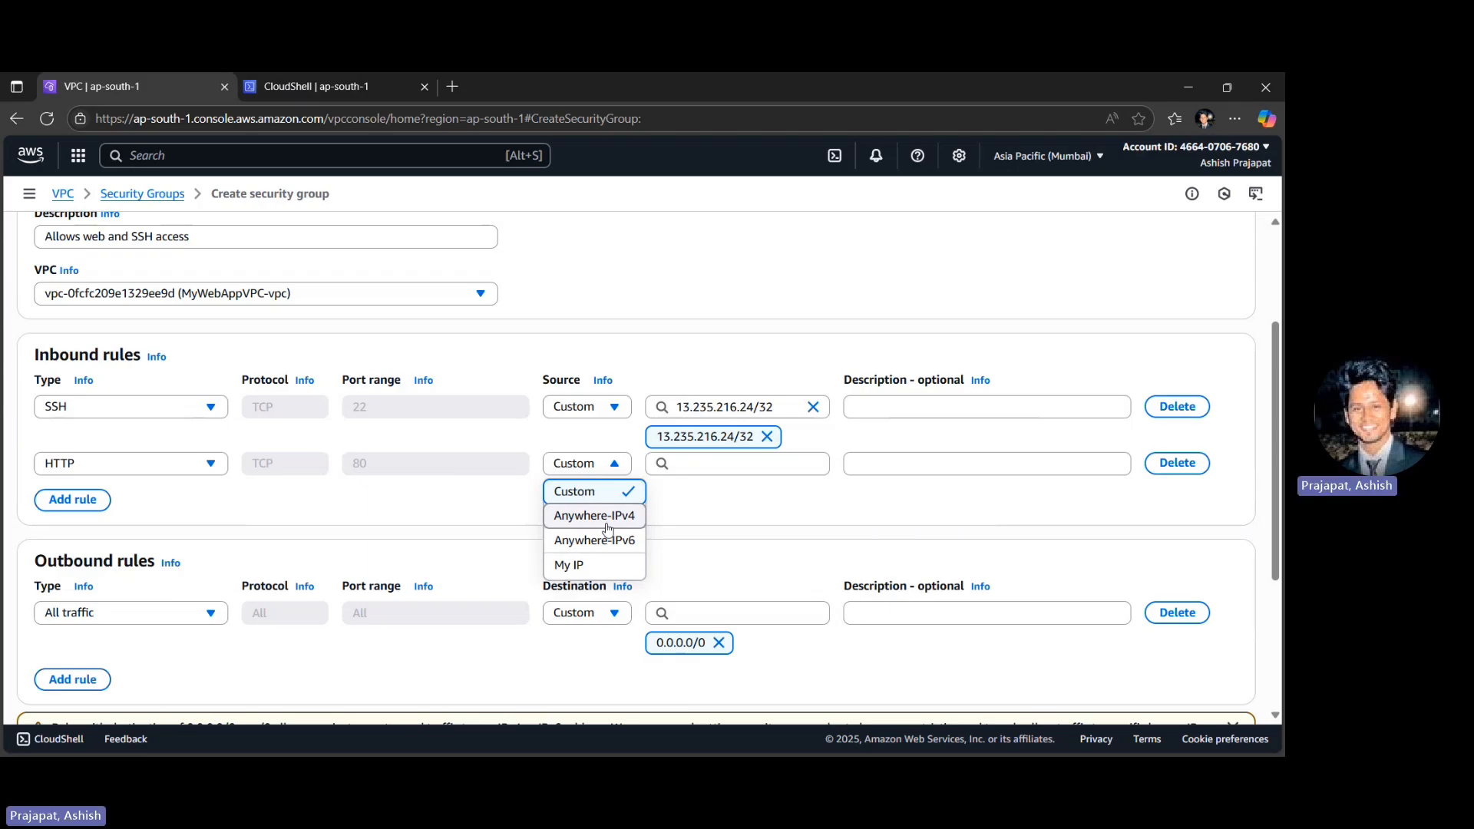
pyautogui.click(606, 529)
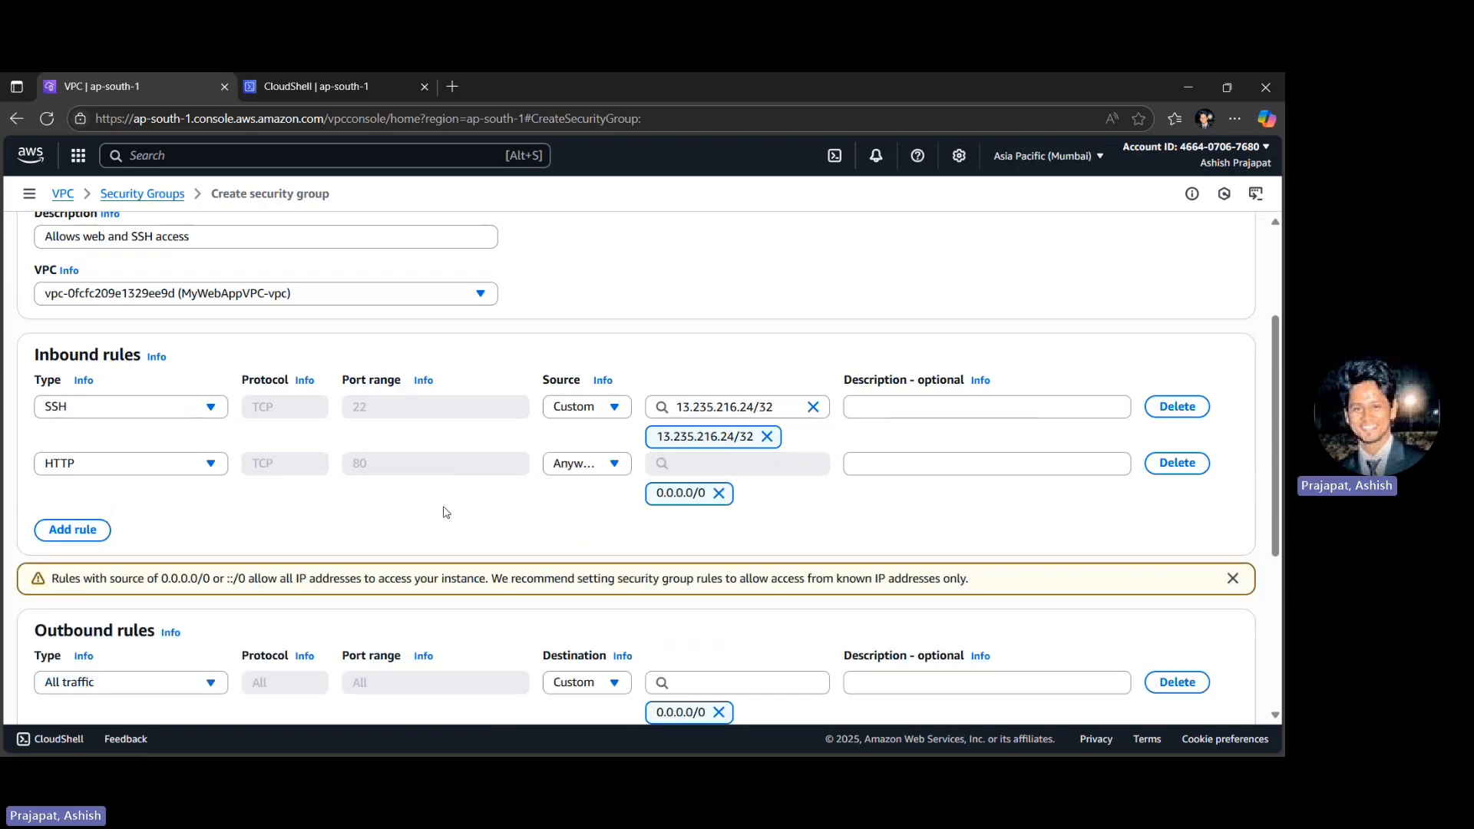
# - Create the WebServerSecurityGroup with its SSH and HTTP inbound rules
pyautogui.scroll(-2, 446, 512)
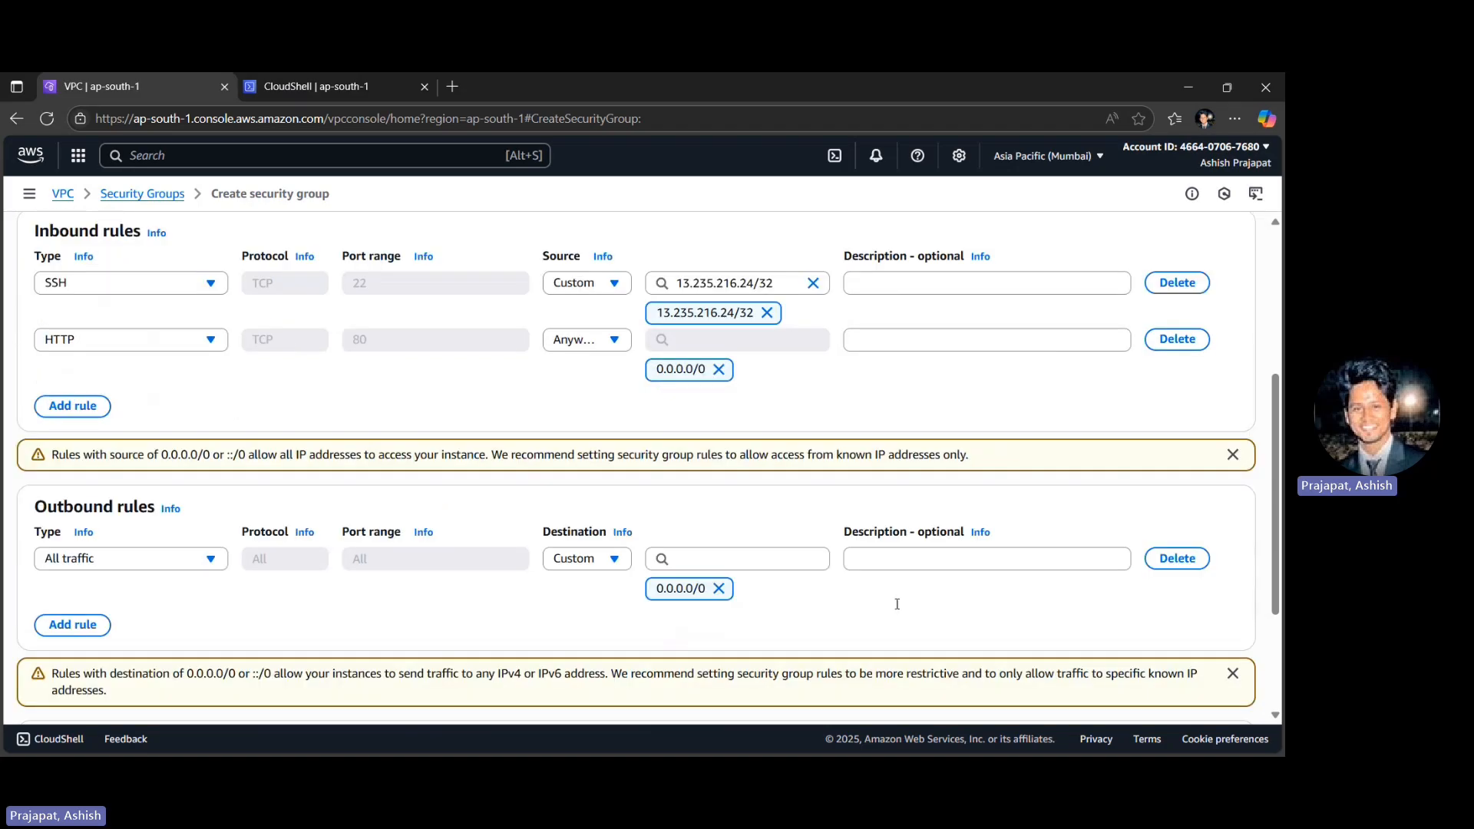
pyautogui.scroll(-3, 897, 604)
pyautogui.click(1226, 695)
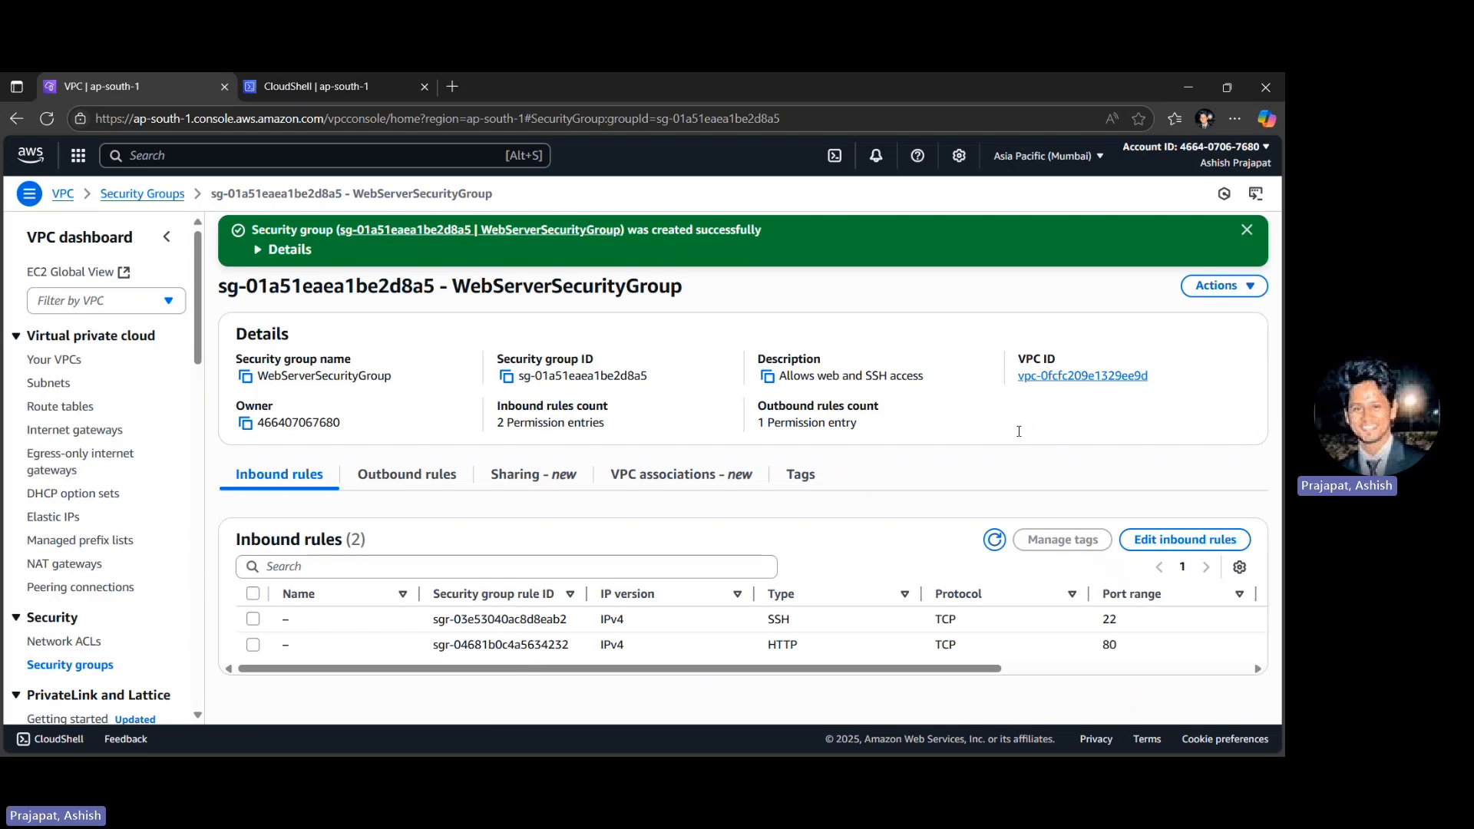
# - Start a new security group named DatabaseSecurityGroup with the description "Allows database traffic from web server"
pyautogui.click(68, 665)
pyautogui.click(1227, 288)
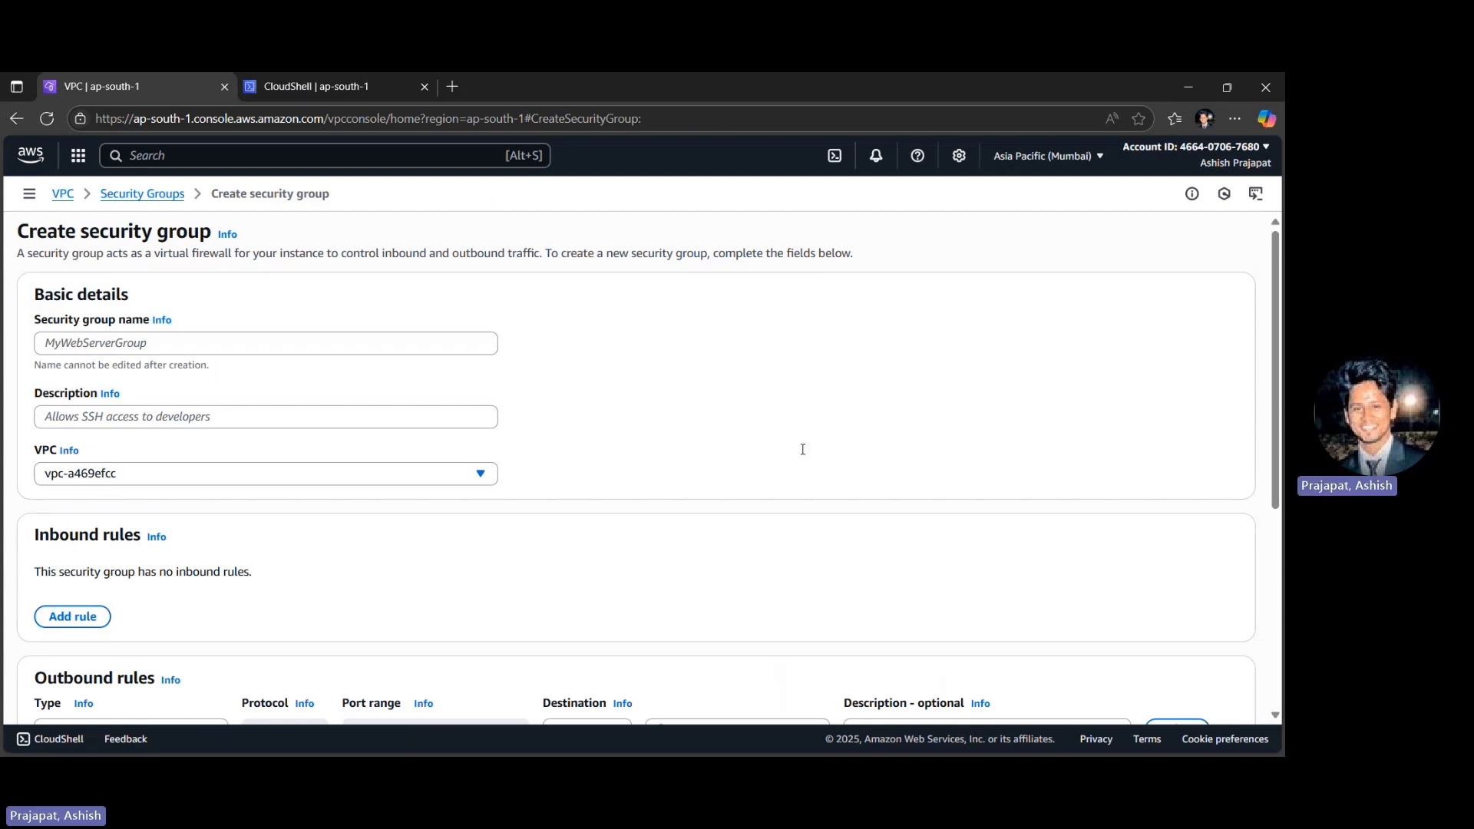
pyautogui.click(181, 341)
pyautogui.write('DatabaseSecurityGroup')
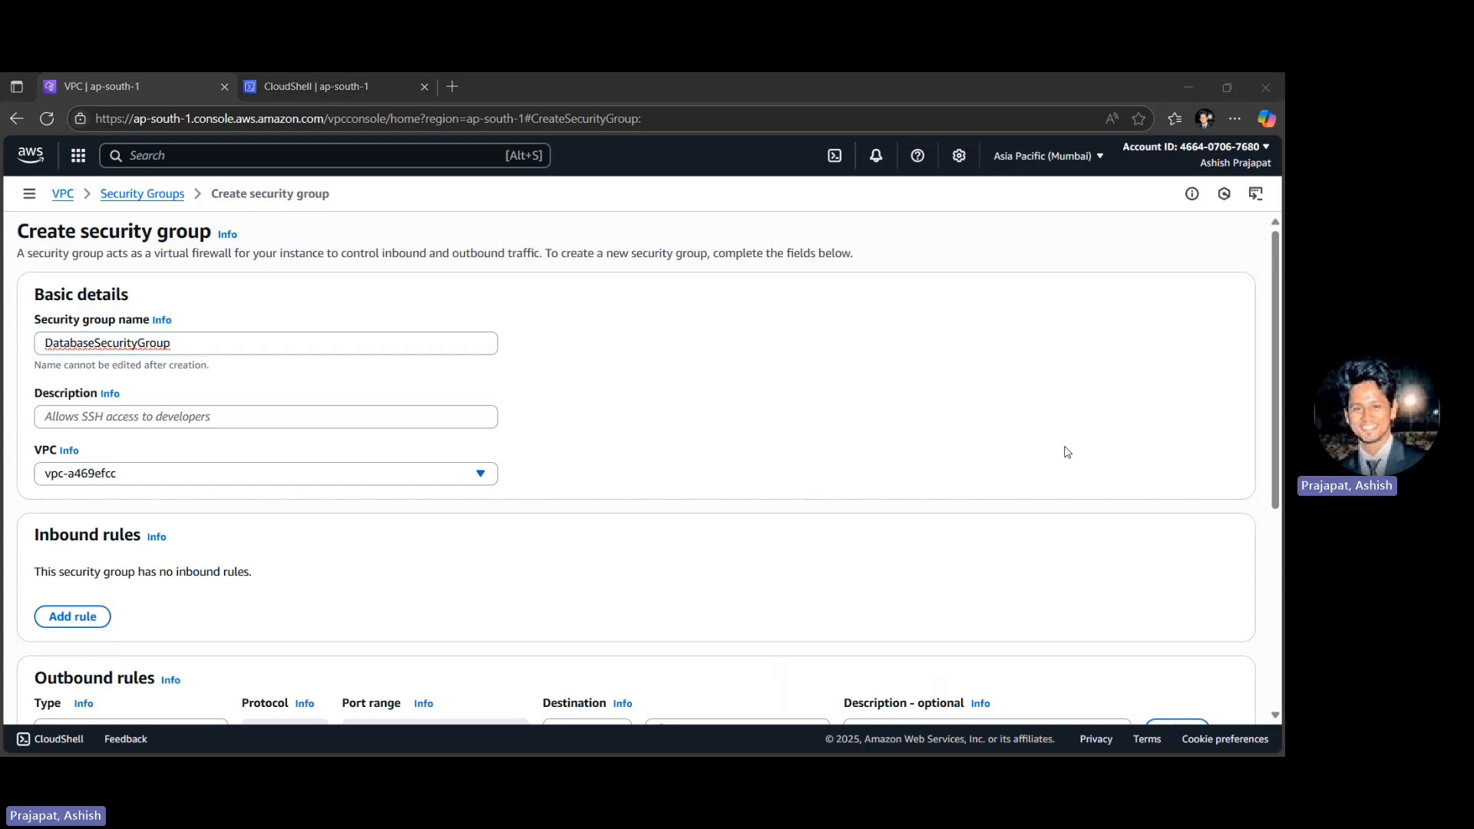
pyautogui.click(117, 415)
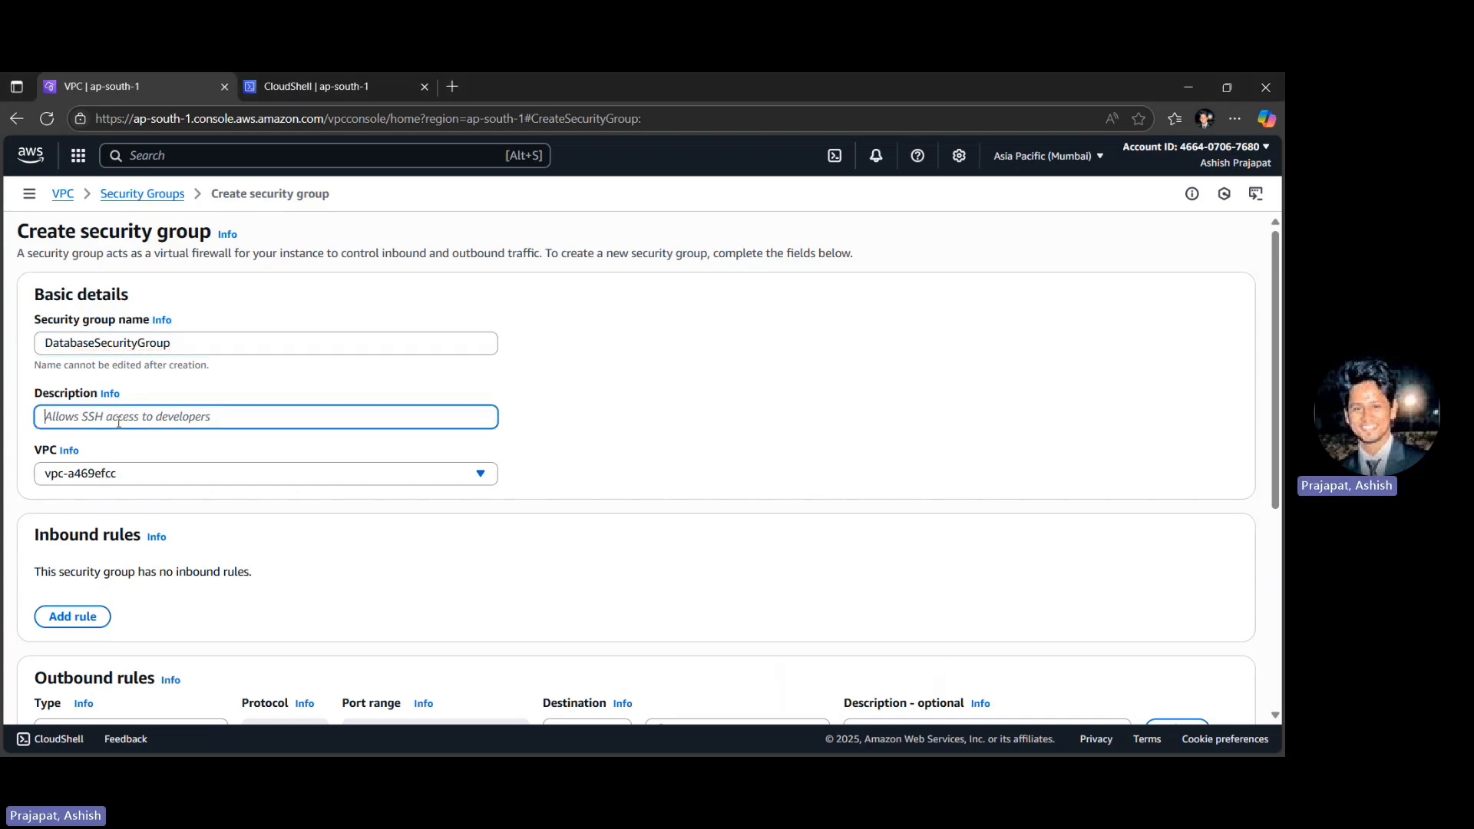
pyautogui.write('Allows database traffic from web server')
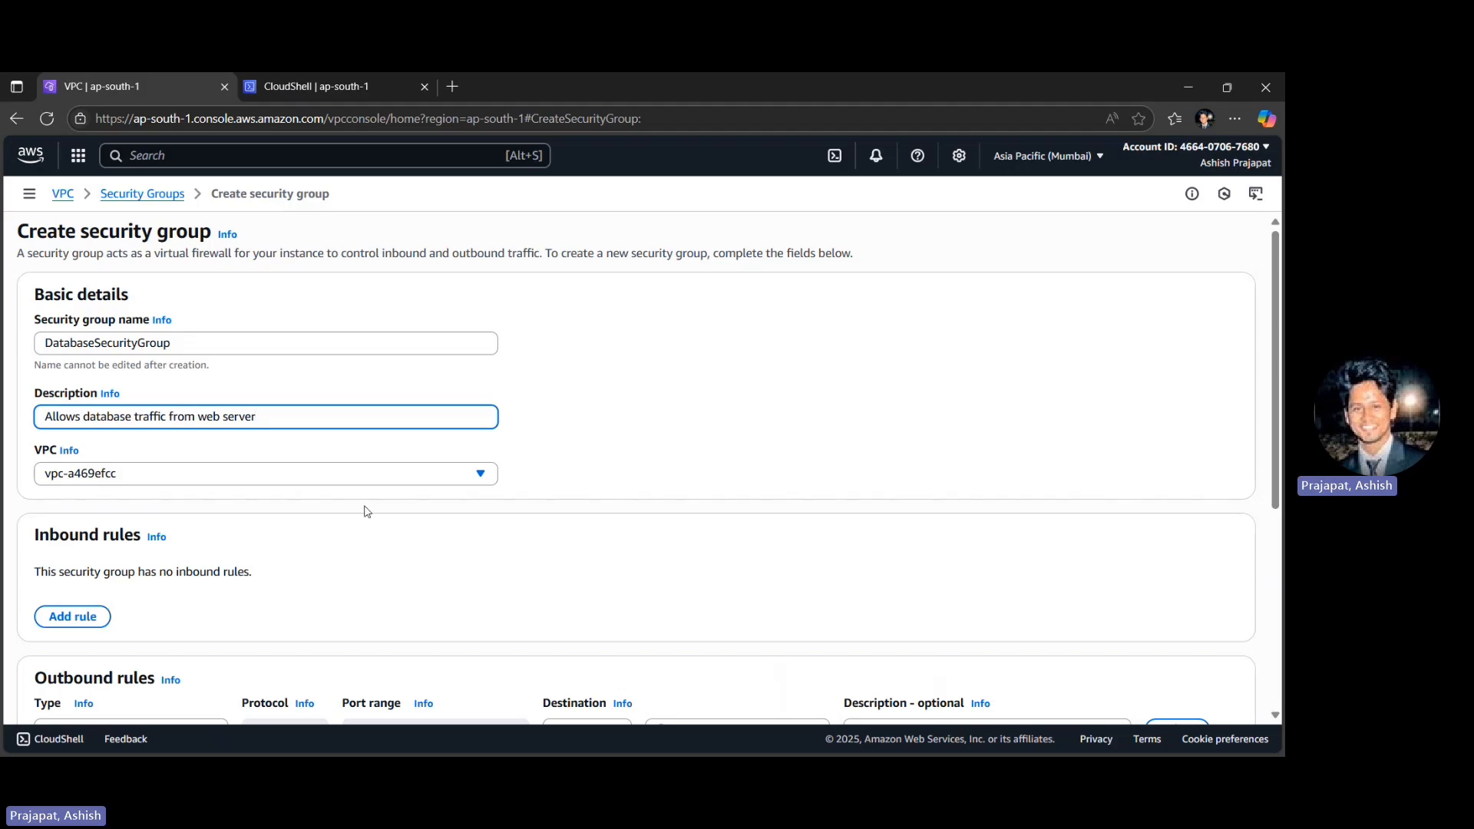
# - Add an inbound rule of type MYSQL/Aurora to the database security group and check its source options
pyautogui.scroll(-1, 366, 512)
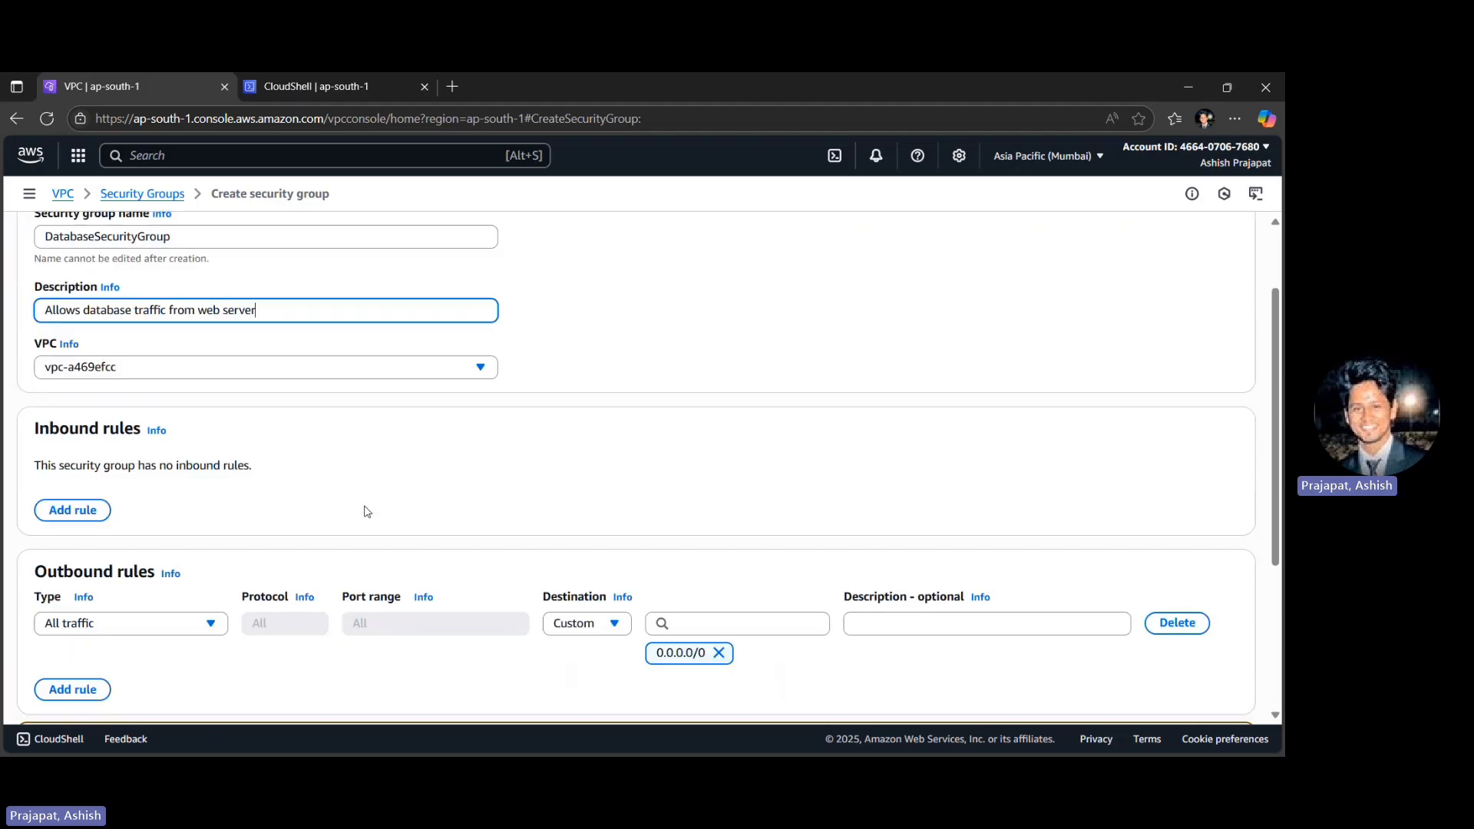
pyautogui.click(84, 511)
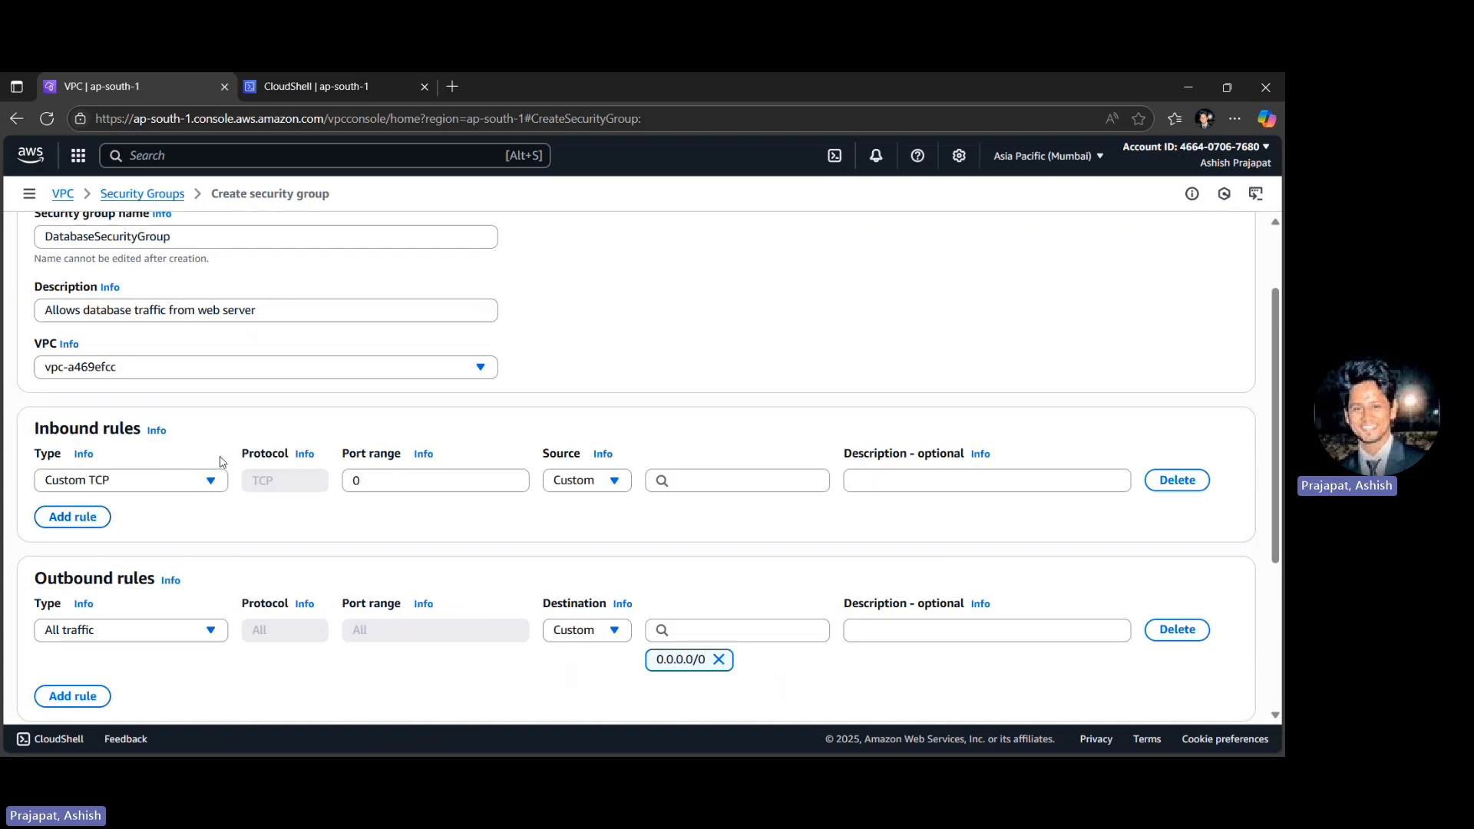
pyautogui.click(192, 479)
pyautogui.write('mysq')
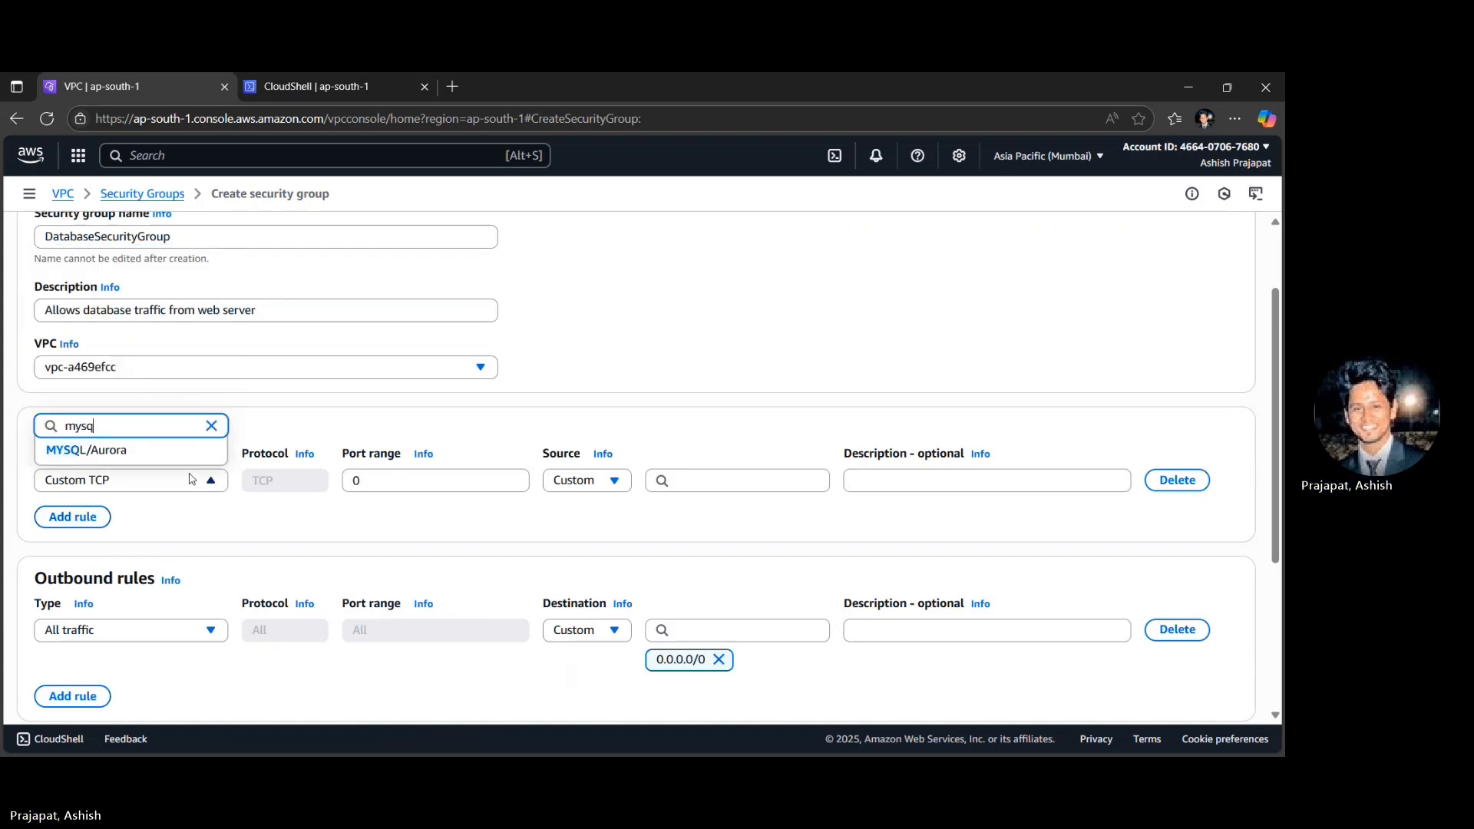
pyautogui.click(133, 453)
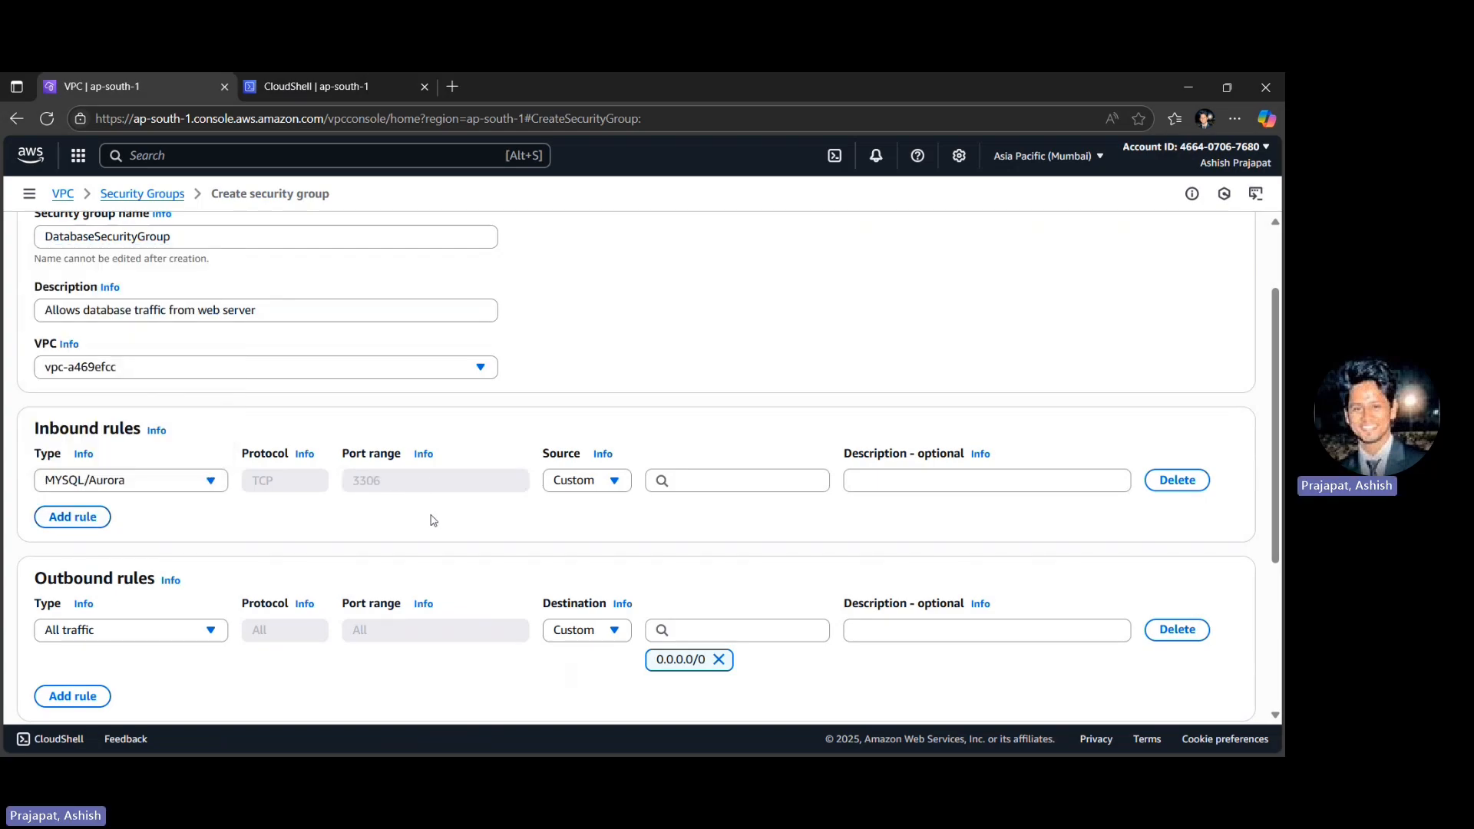
pyautogui.click(568, 480)
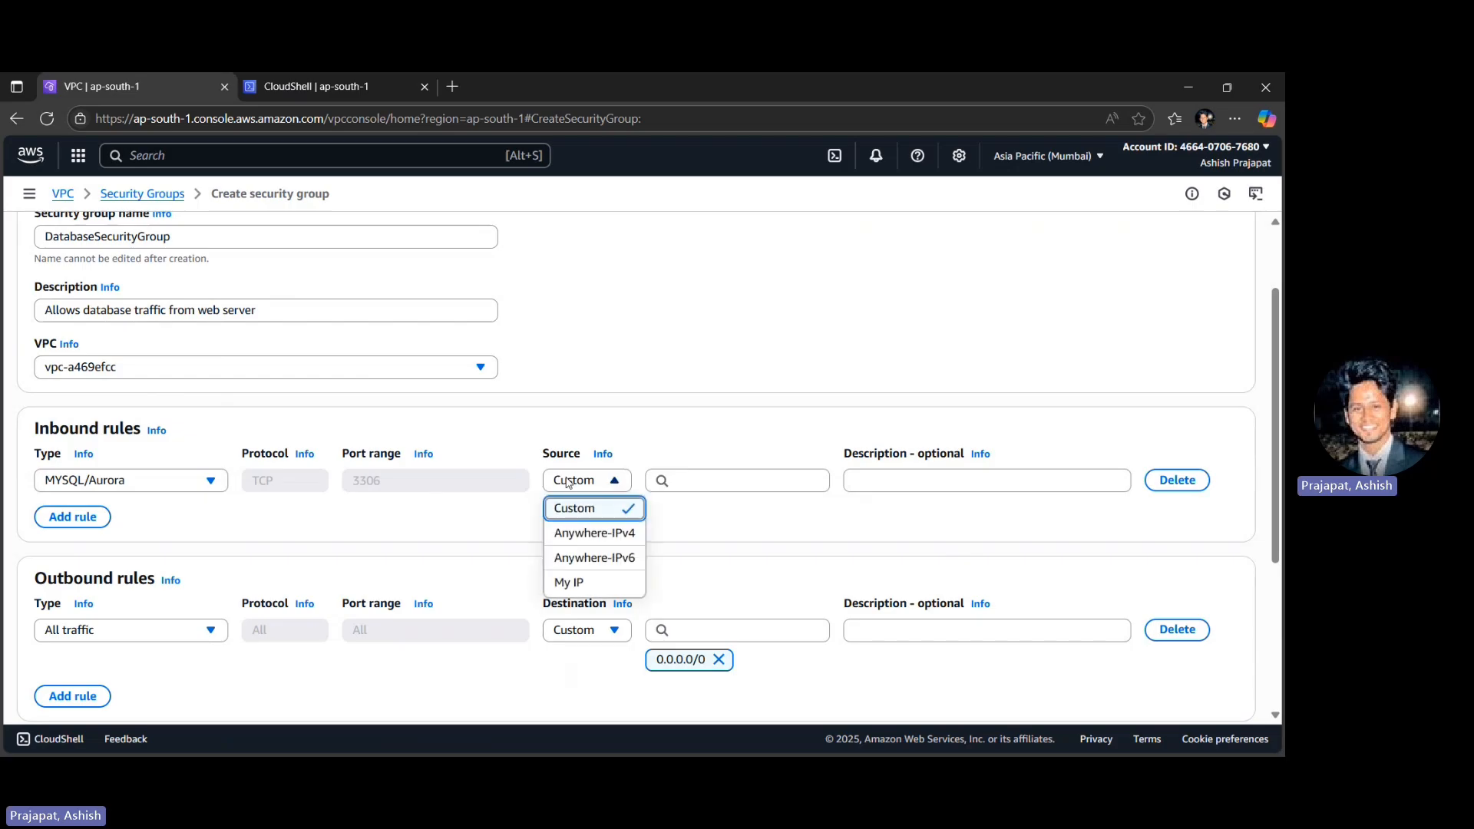
pyautogui.click(564, 435)
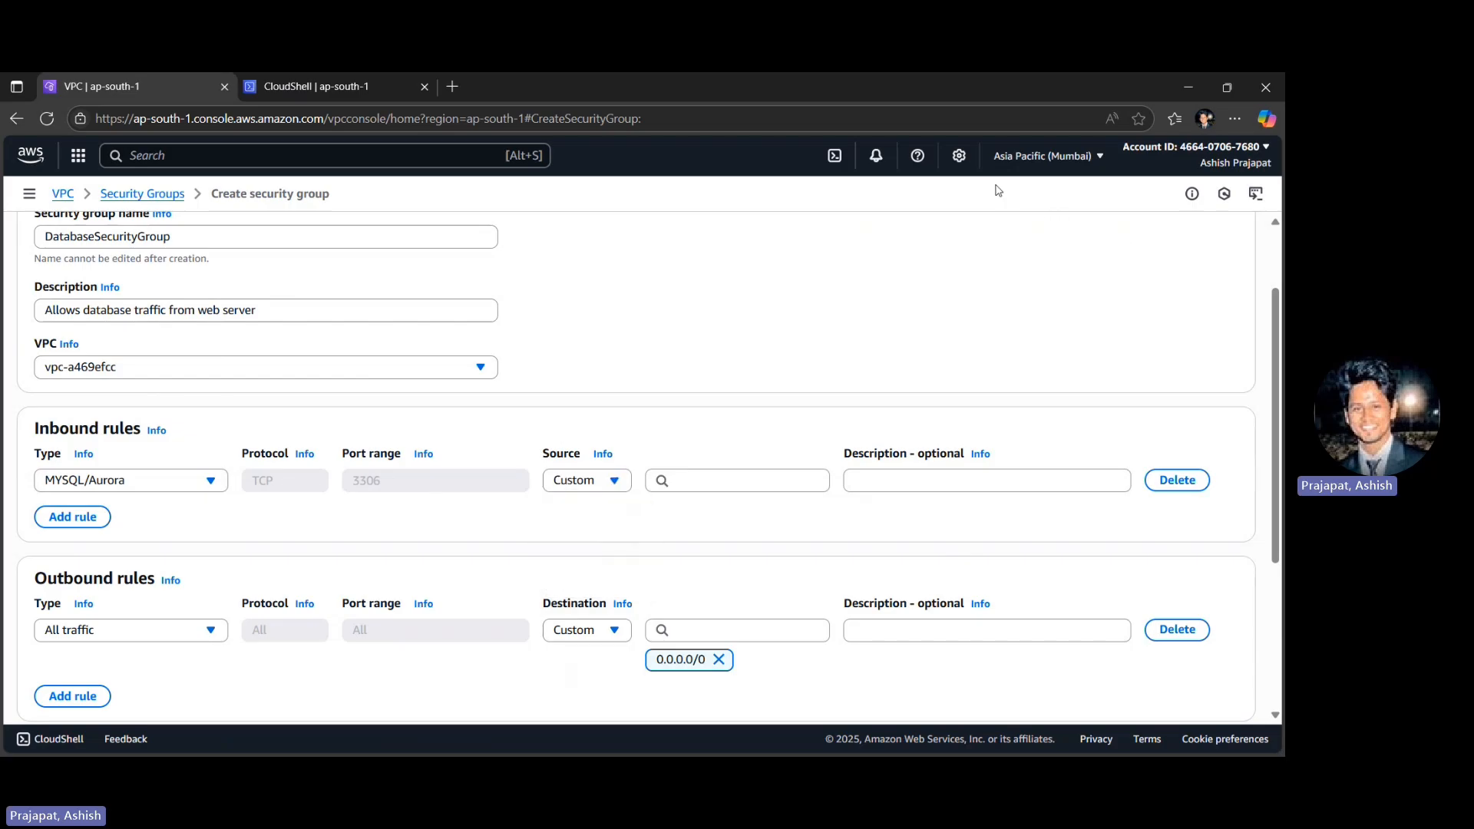
# - Try to find a security group as the MYSQL/Aurora rule's source by searching for "sg"
pyautogui.click(707, 481)
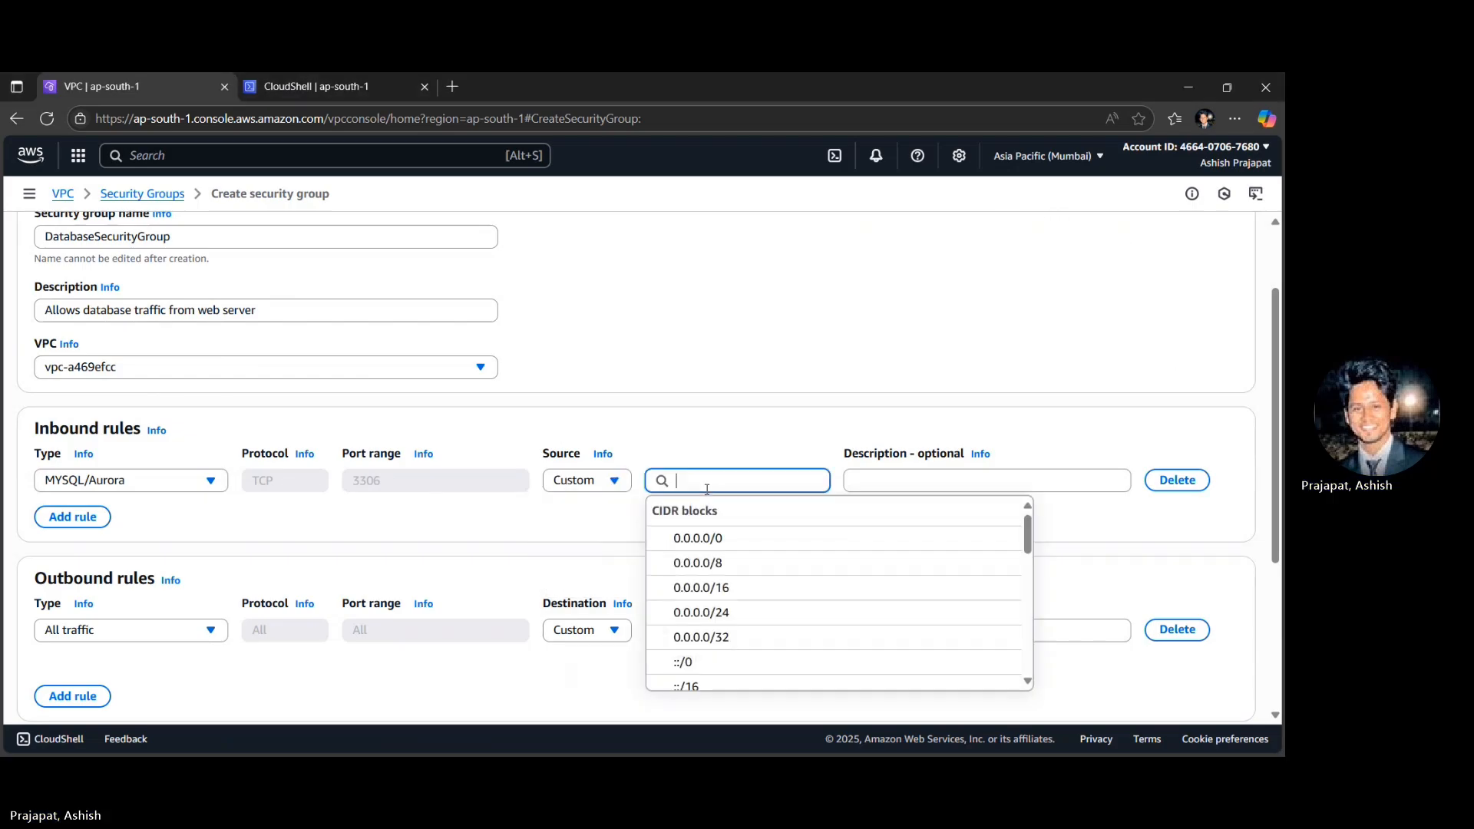
pyautogui.write('sg')
pyautogui.click(621, 338)
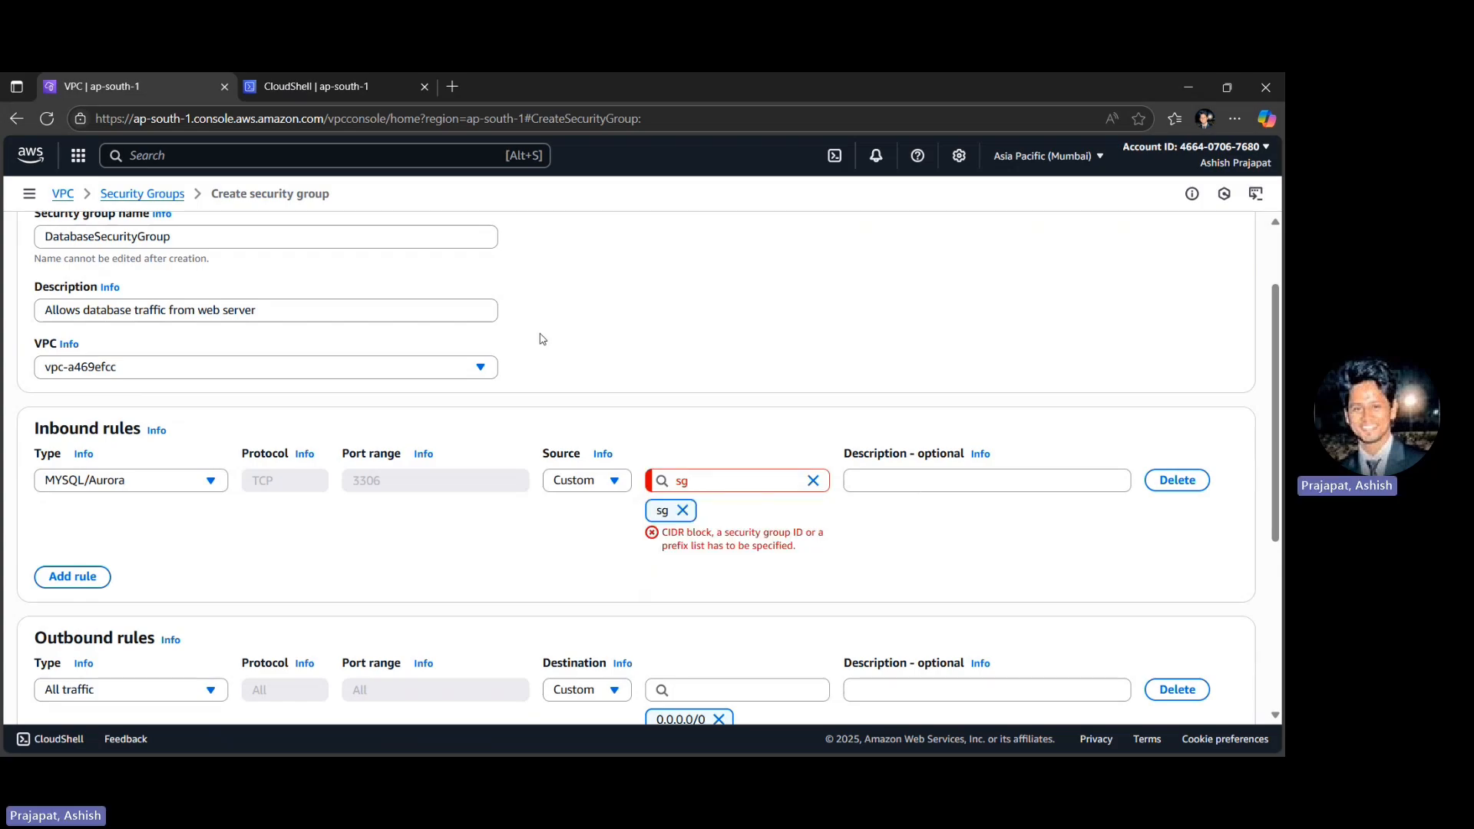
# - Assign the database security group to MyWebAppVPC-vpc and select WebServerSecurityGroup as the MYSQL/Aurora rule's source
pyautogui.click(101, 374)
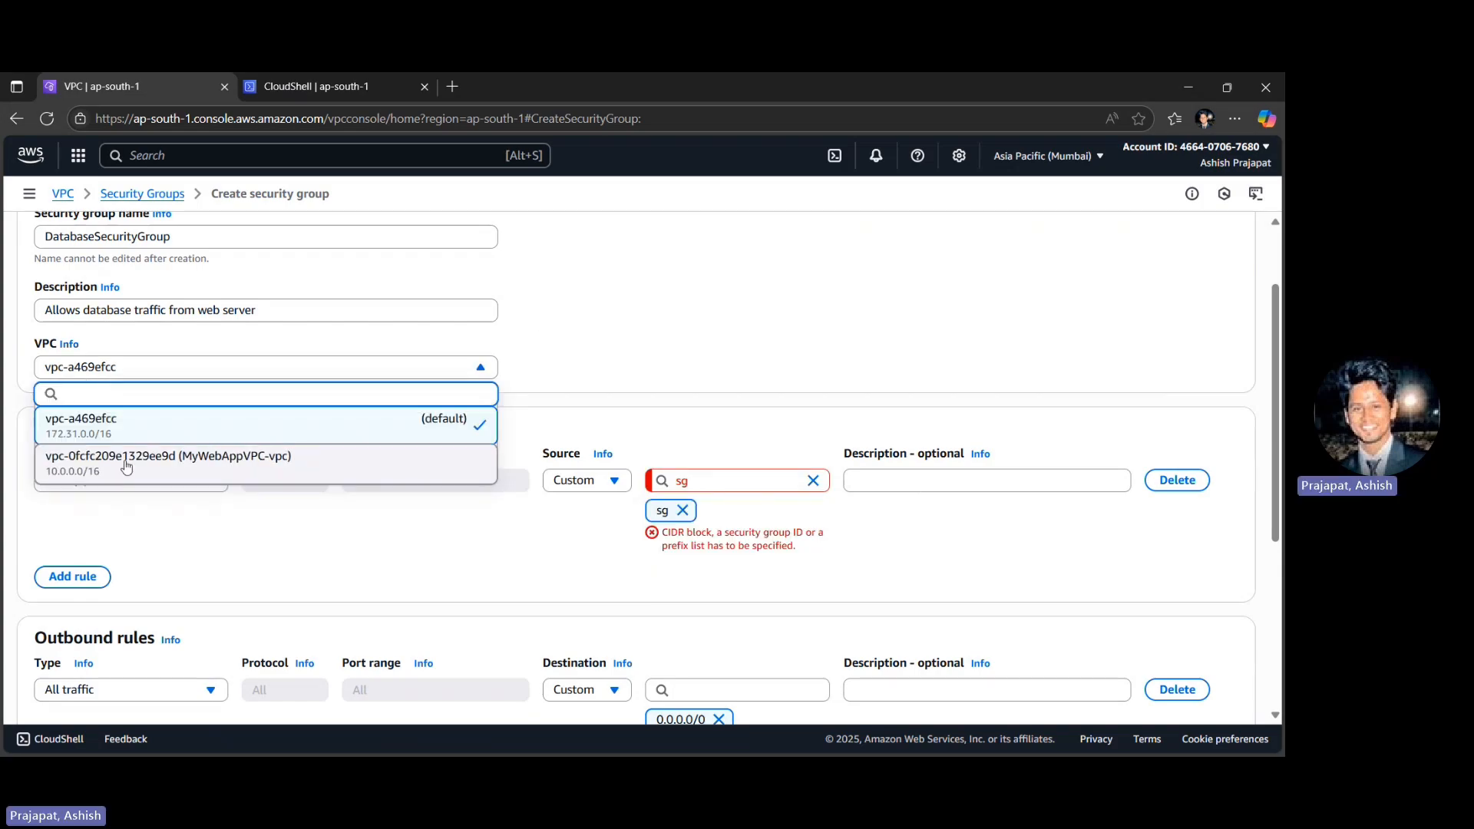
pyautogui.click(127, 464)
pyautogui.click(702, 482)
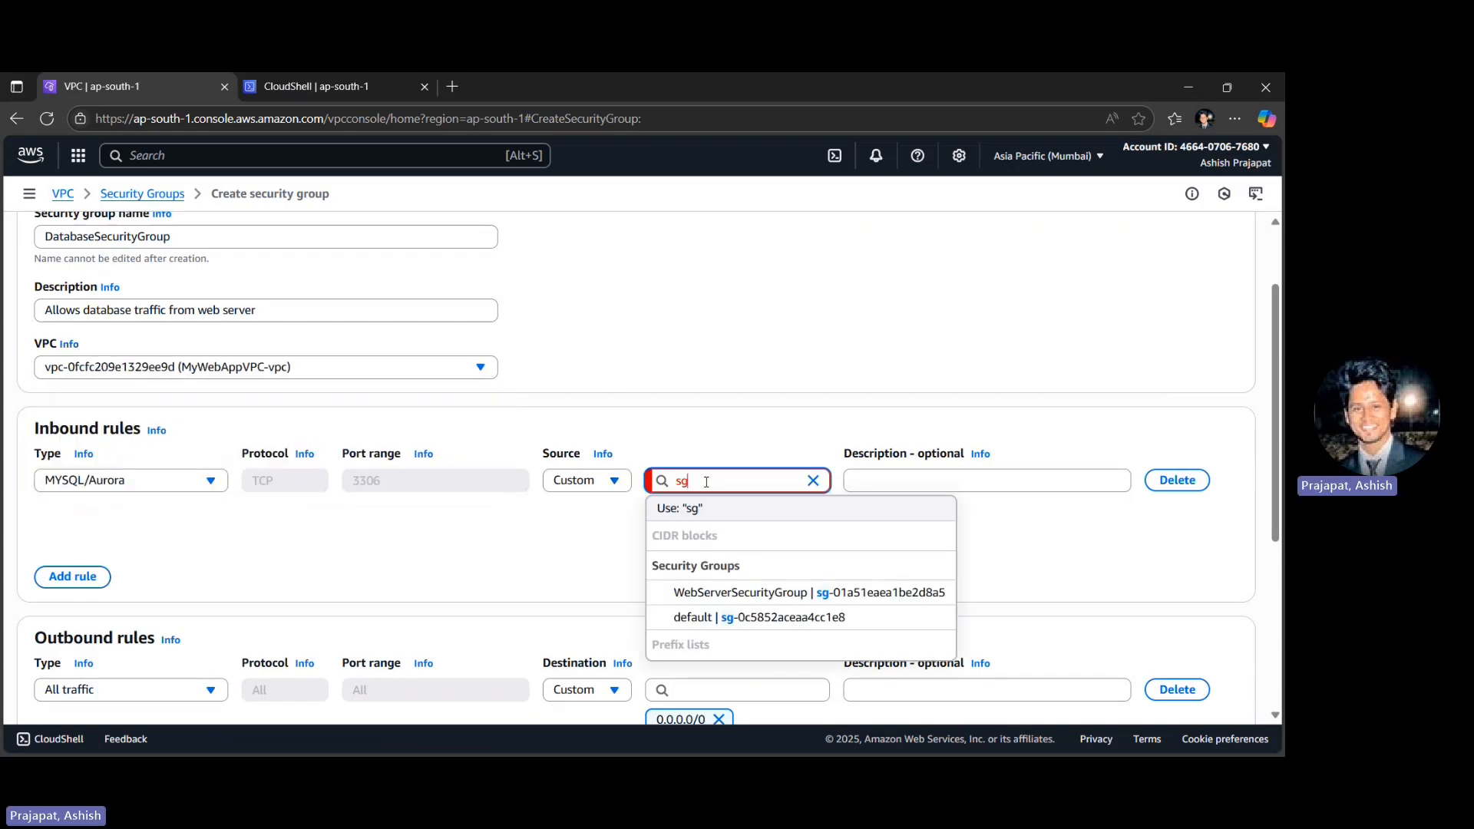
pyautogui.click(718, 592)
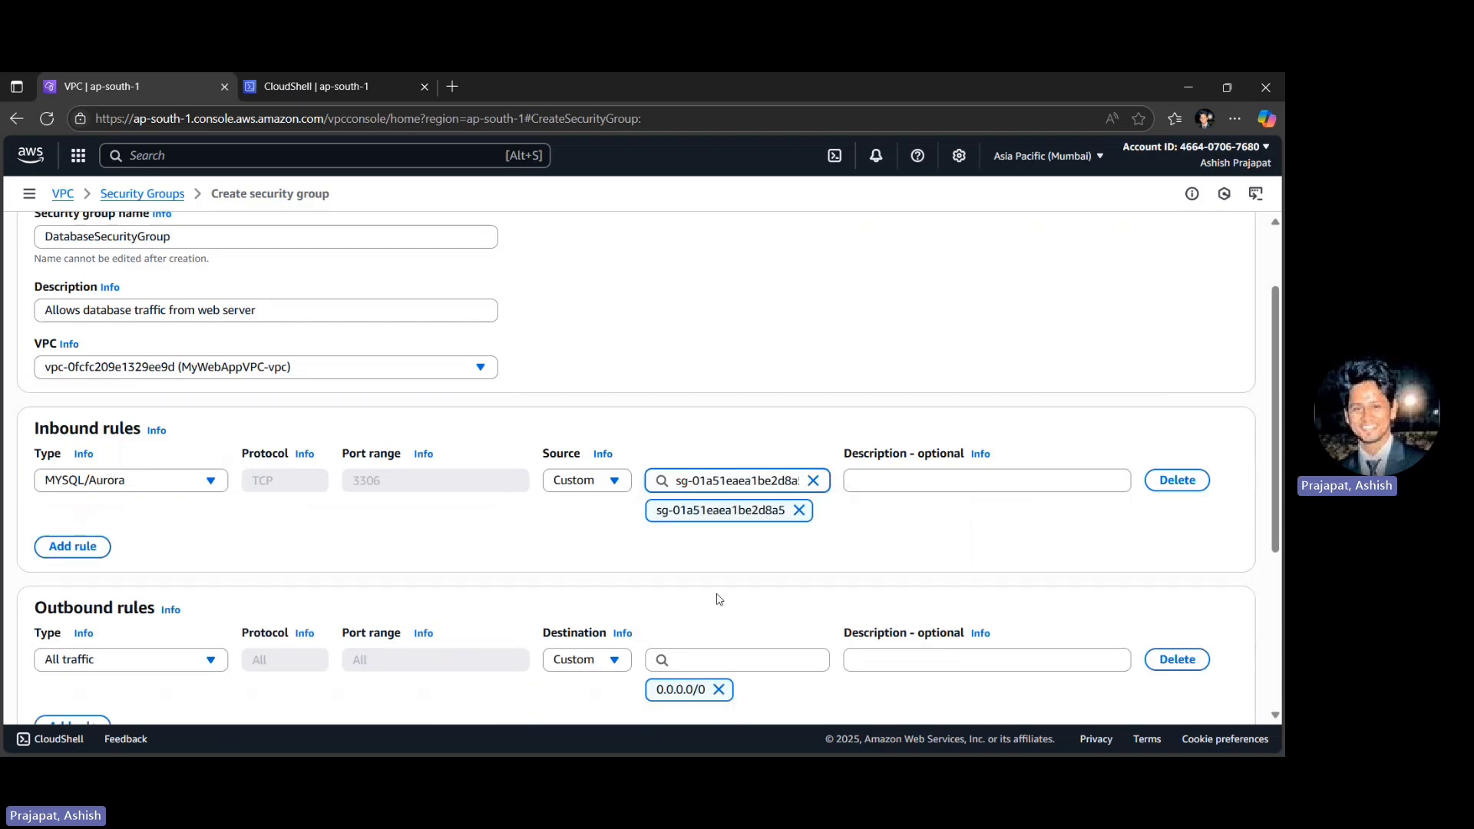
# - Reselect WebServerSecurityGroup as the MYSQL/Aurora rule's source by searching for "sg", and create the database security group
pyautogui.click(813, 481)
pyautogui.write('sg')
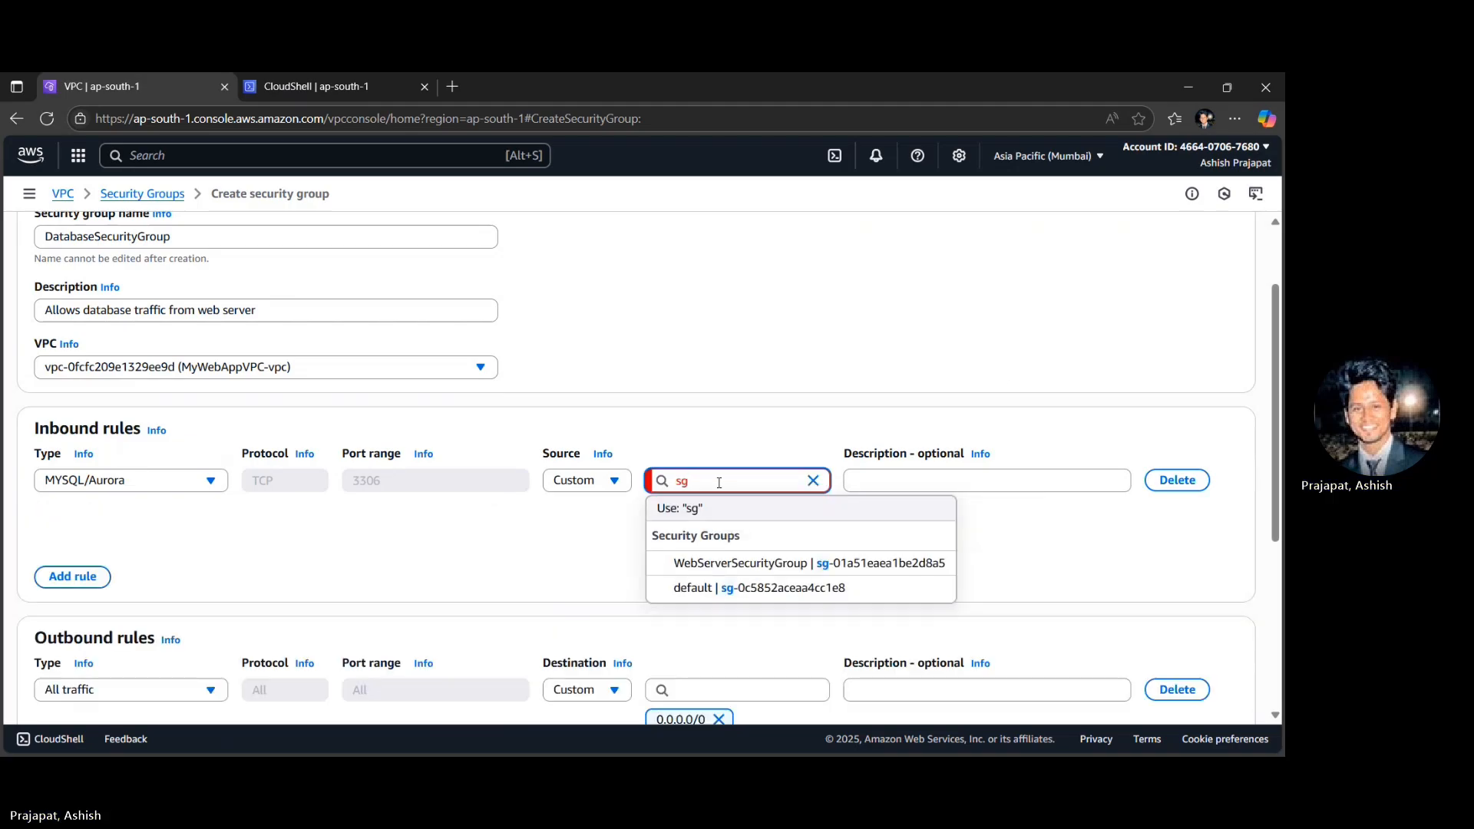
pyautogui.click(729, 564)
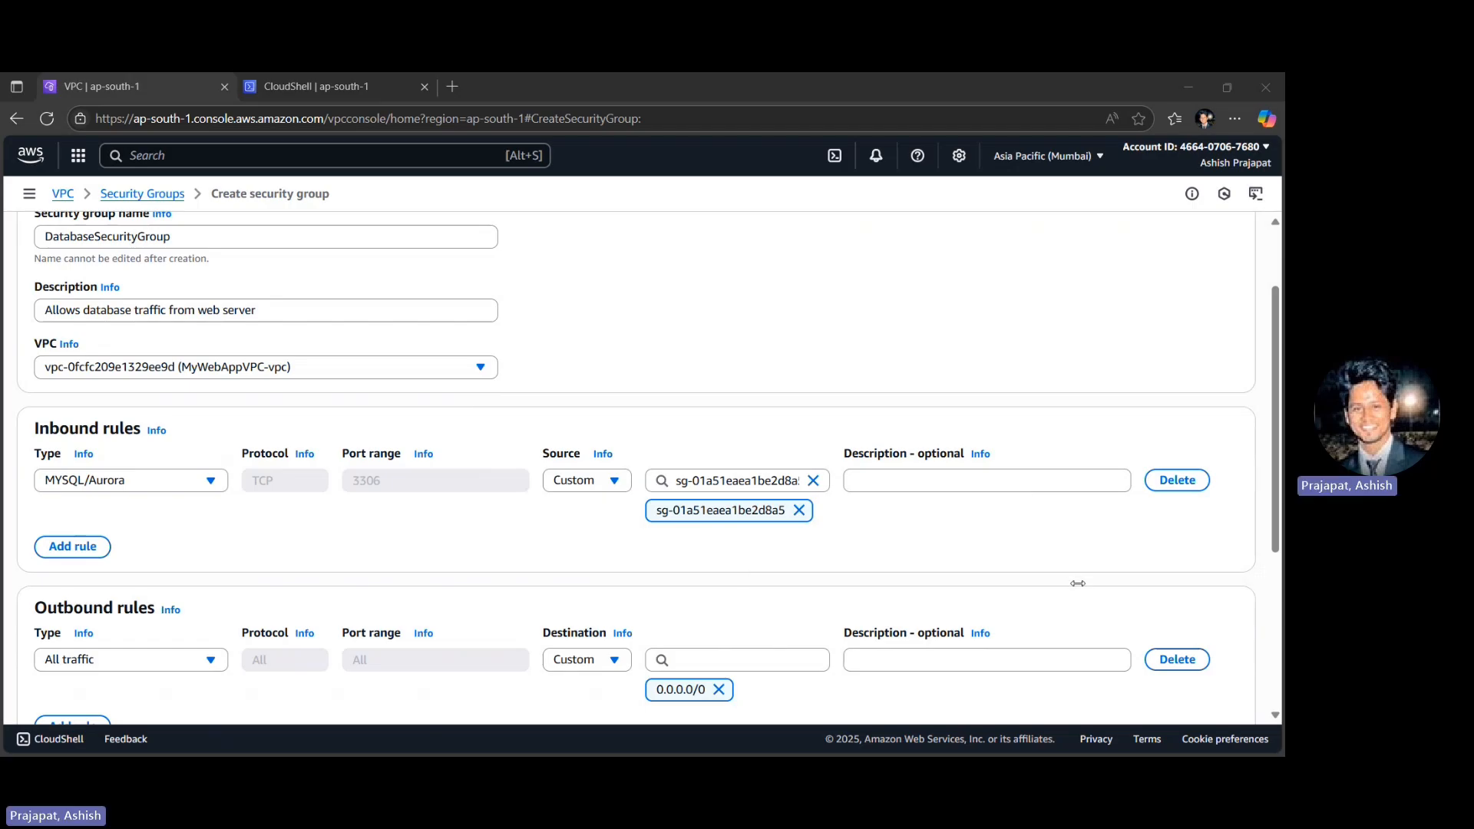
pyautogui.scroll(-5, 1139, 580)
pyautogui.click(1204, 691)
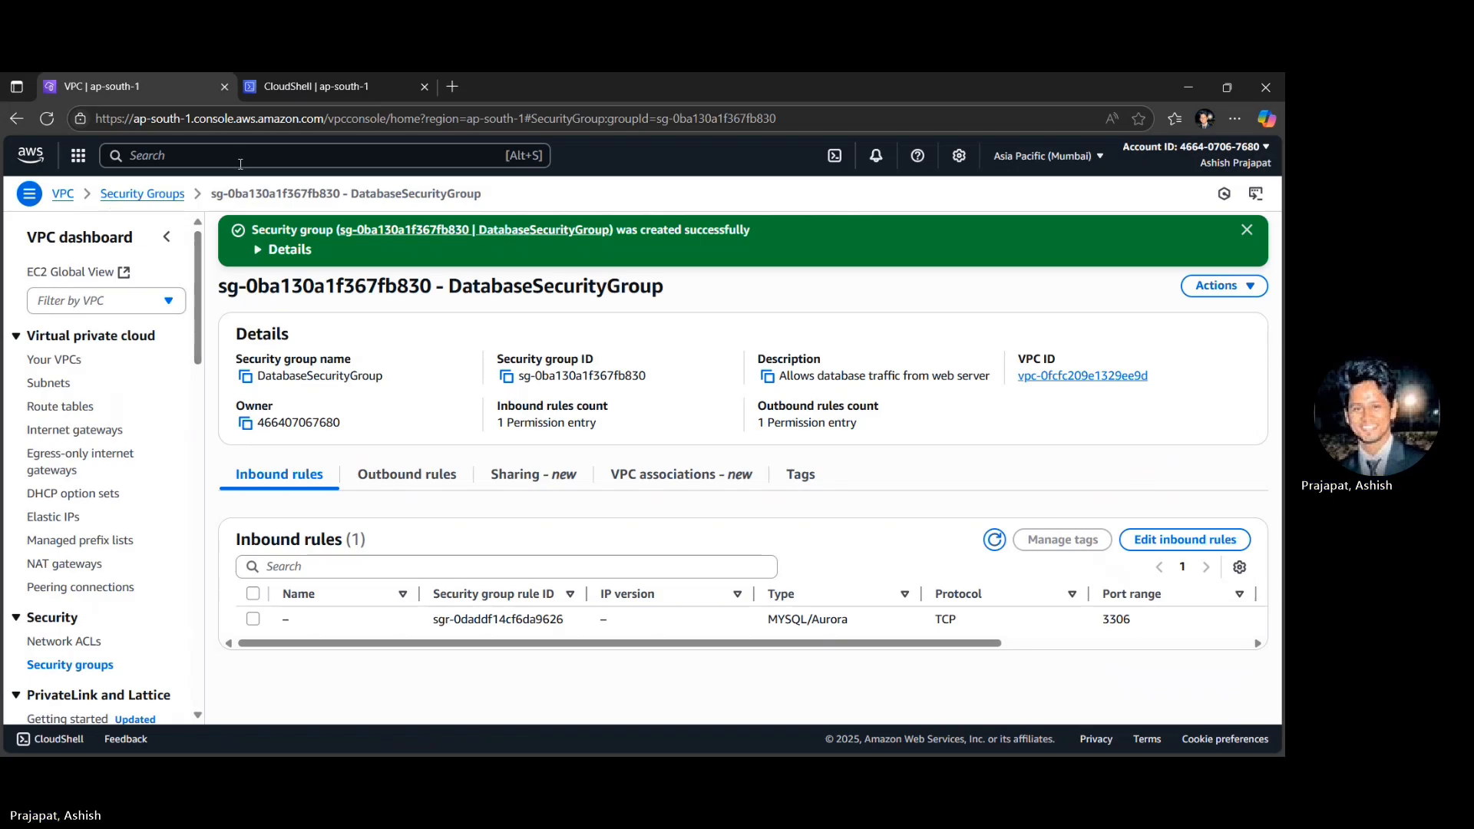
# - Find the RDS service by searching for "rds" and start creating a new database from its database list
pyautogui.click(191, 150)
pyautogui.write('rd')
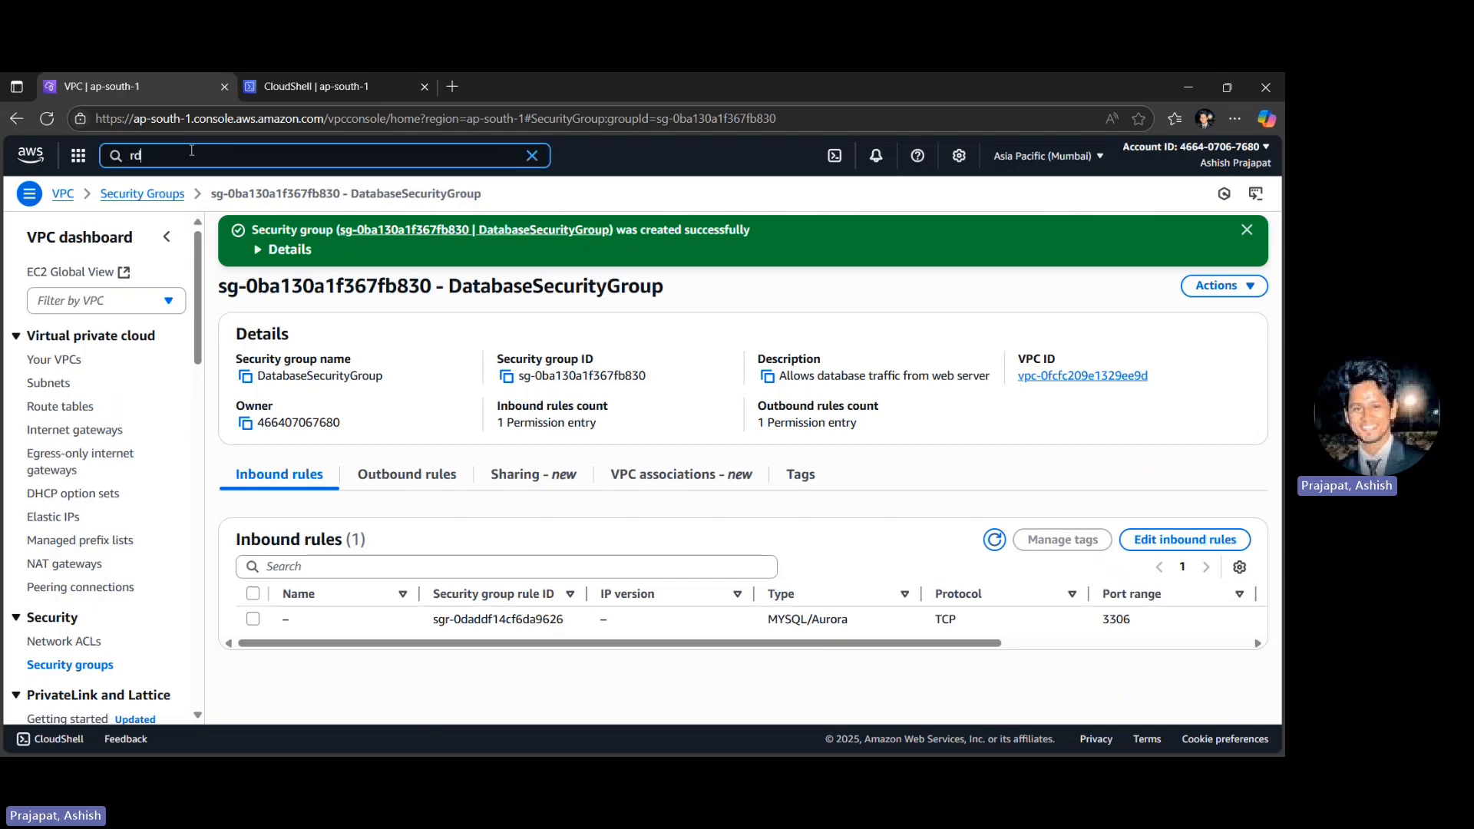
pyautogui.write('s')
pyautogui.click(443, 251)
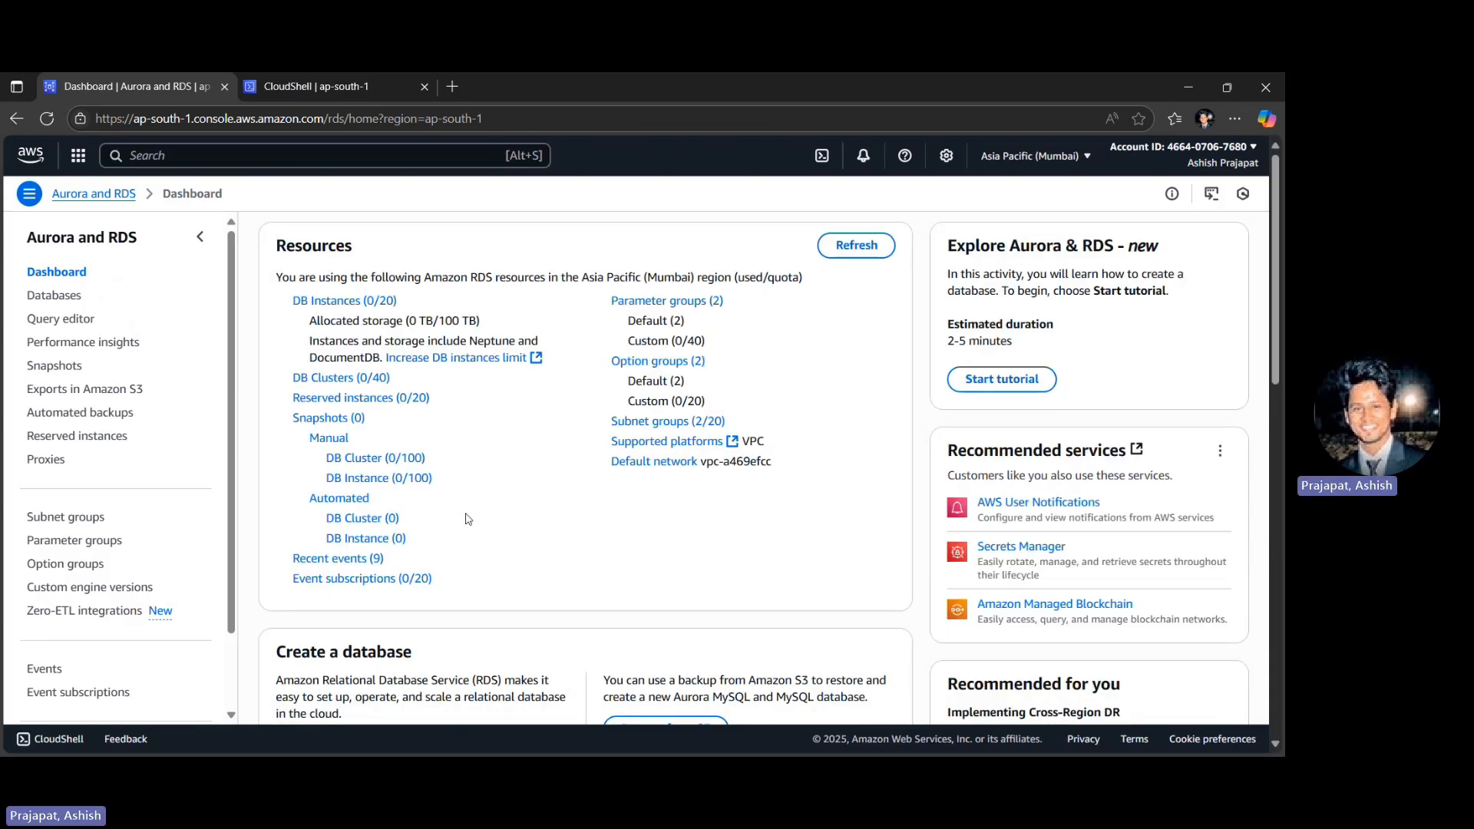
pyautogui.click(46, 298)
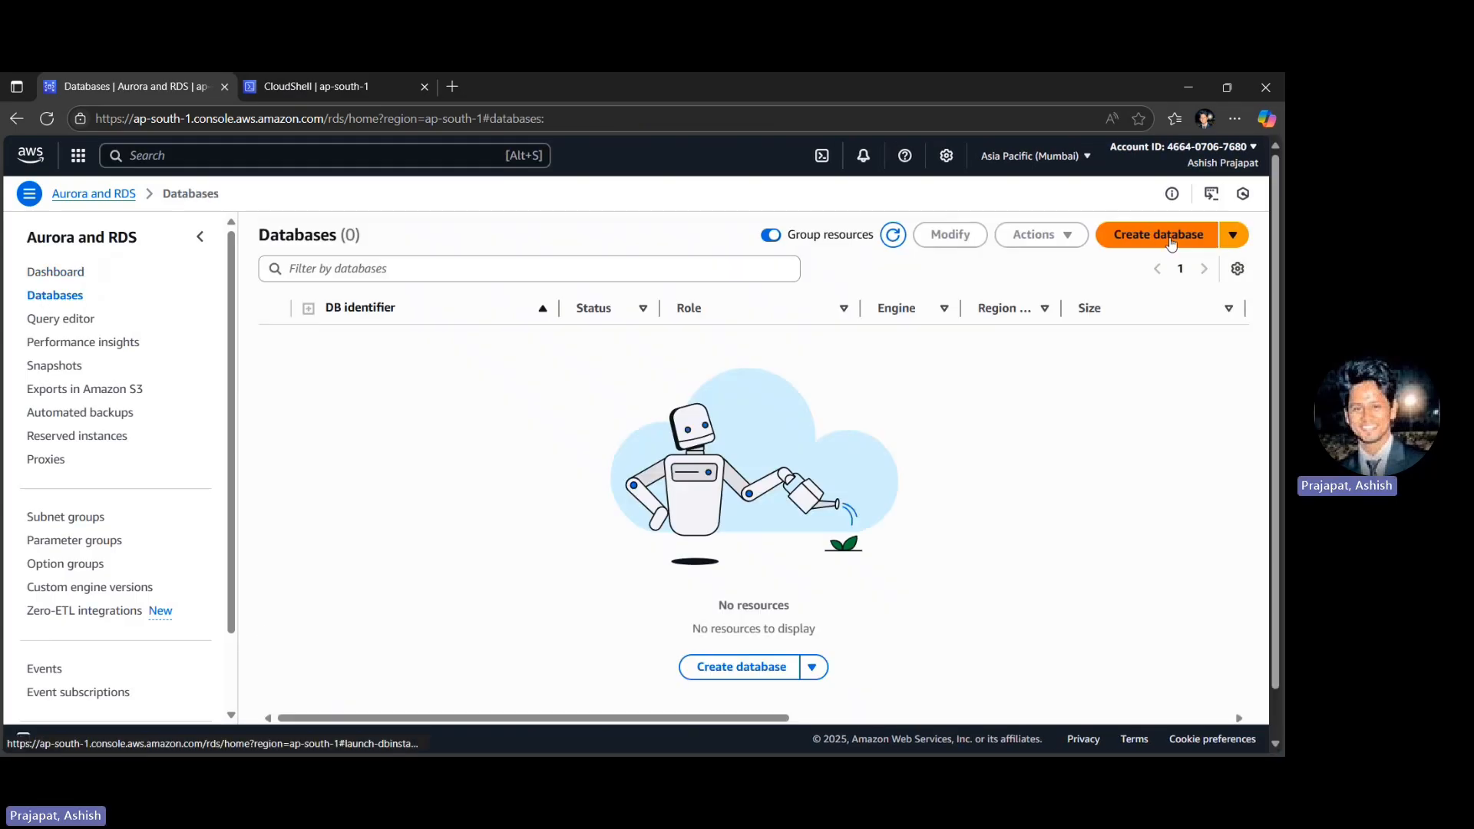
pyautogui.click(1169, 241)
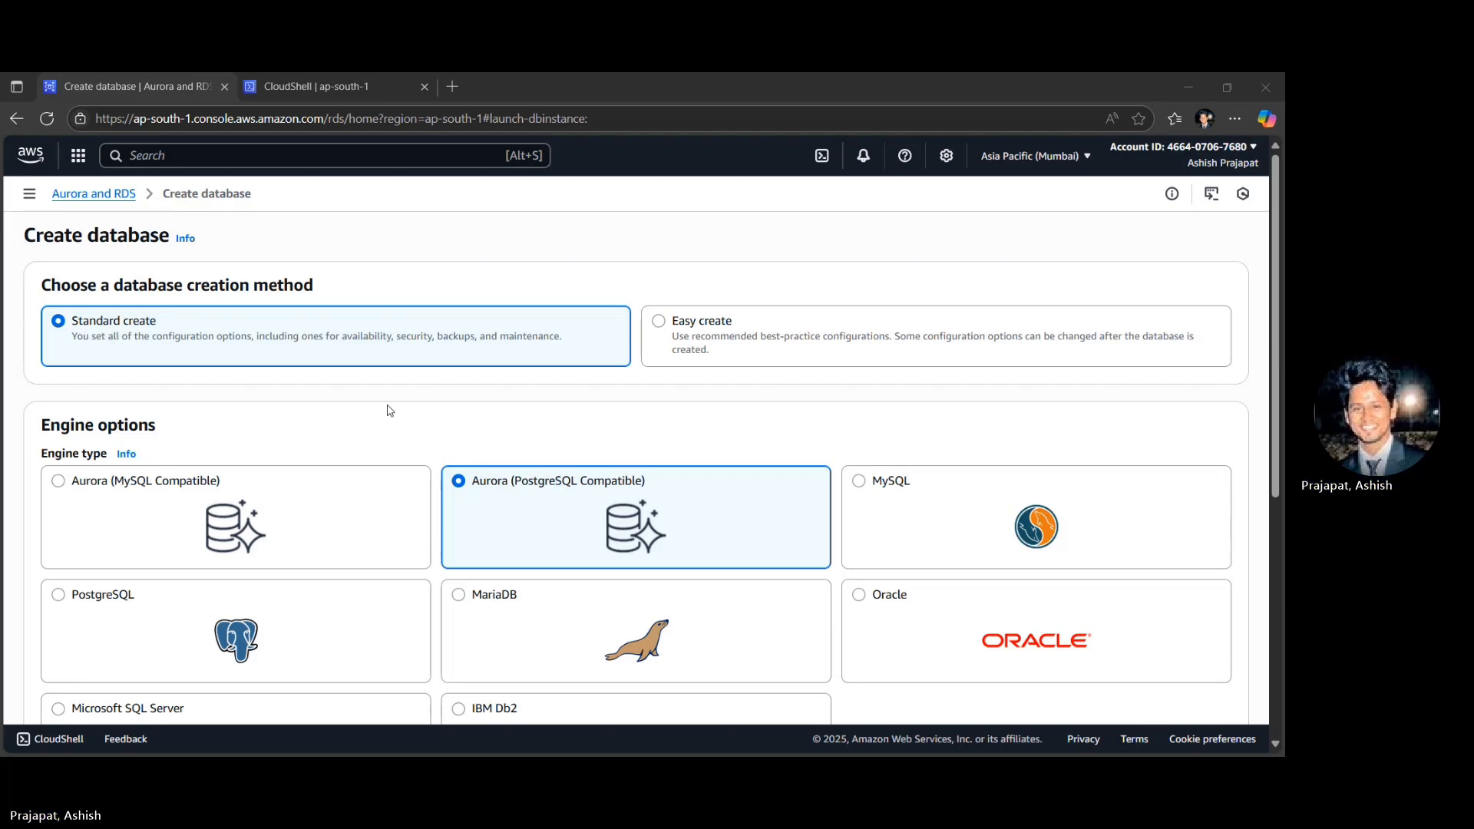
# - Choose MySQL as the engine type and the Free tier template for the new database
pyautogui.click(1172, 508)
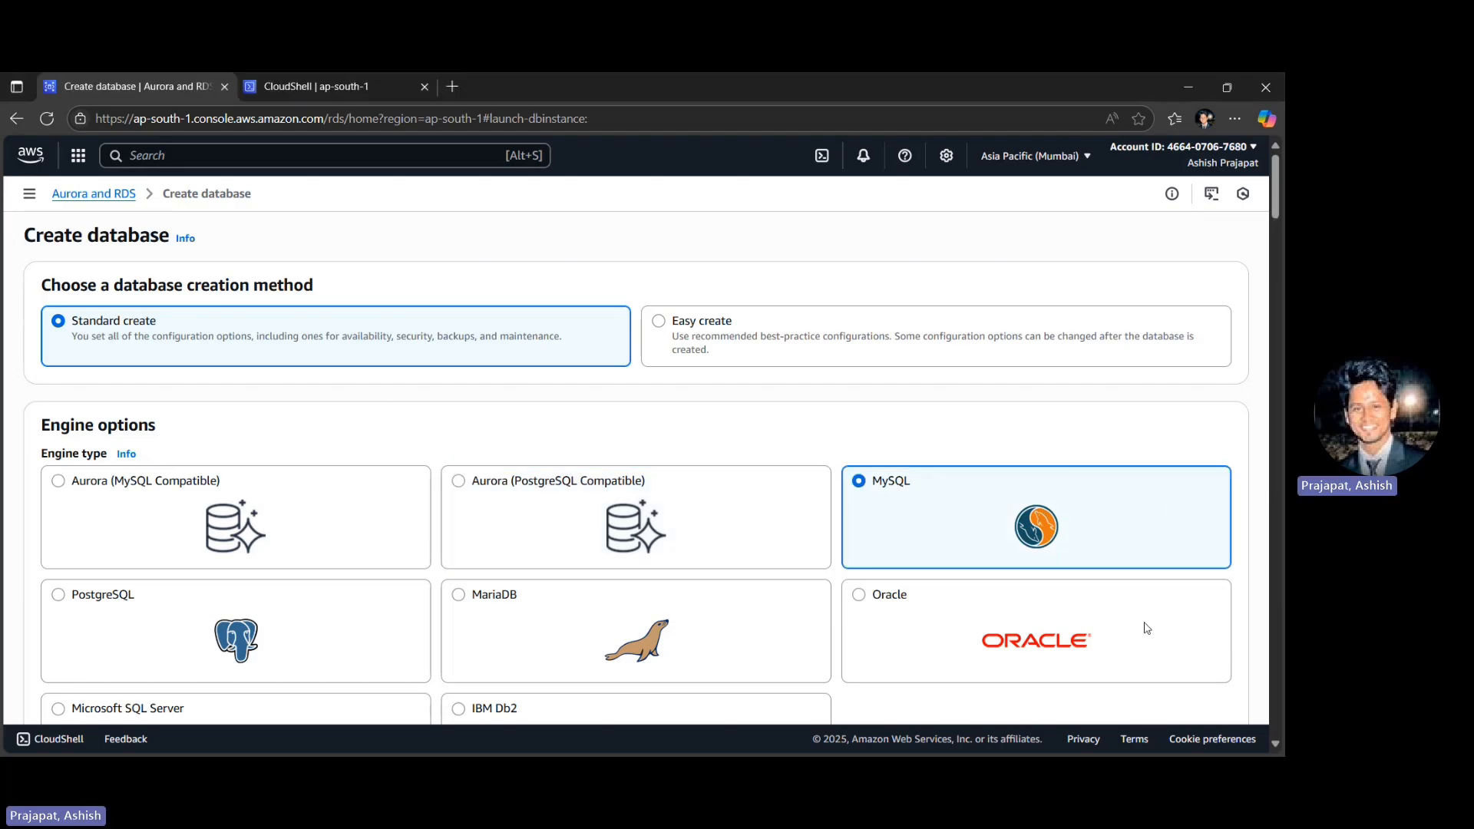
pyautogui.scroll(-5, 1147, 627)
pyautogui.scroll(-2, 1147, 628)
pyautogui.scroll(-4, 1142, 625)
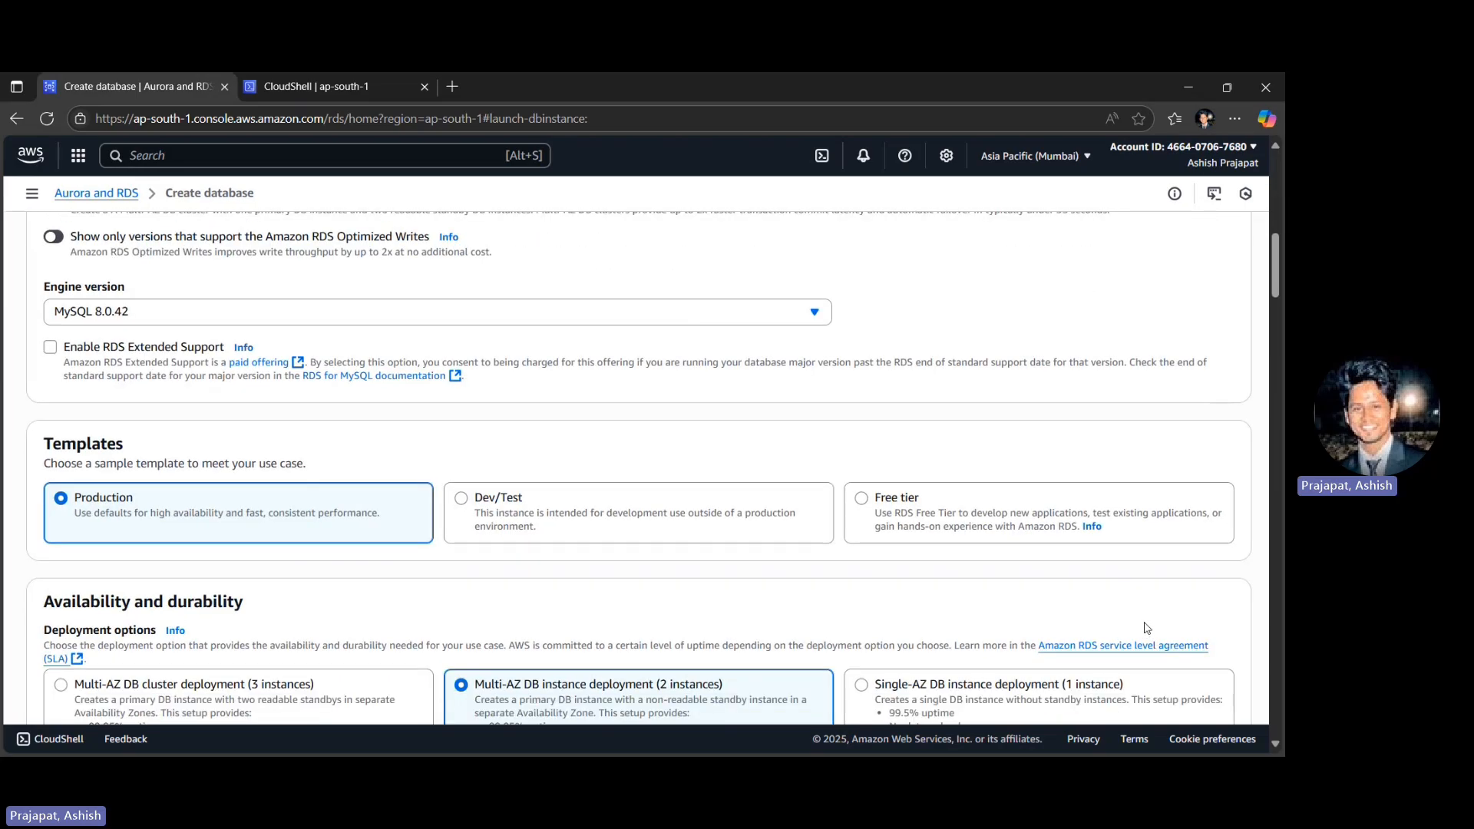
pyautogui.click(1174, 510)
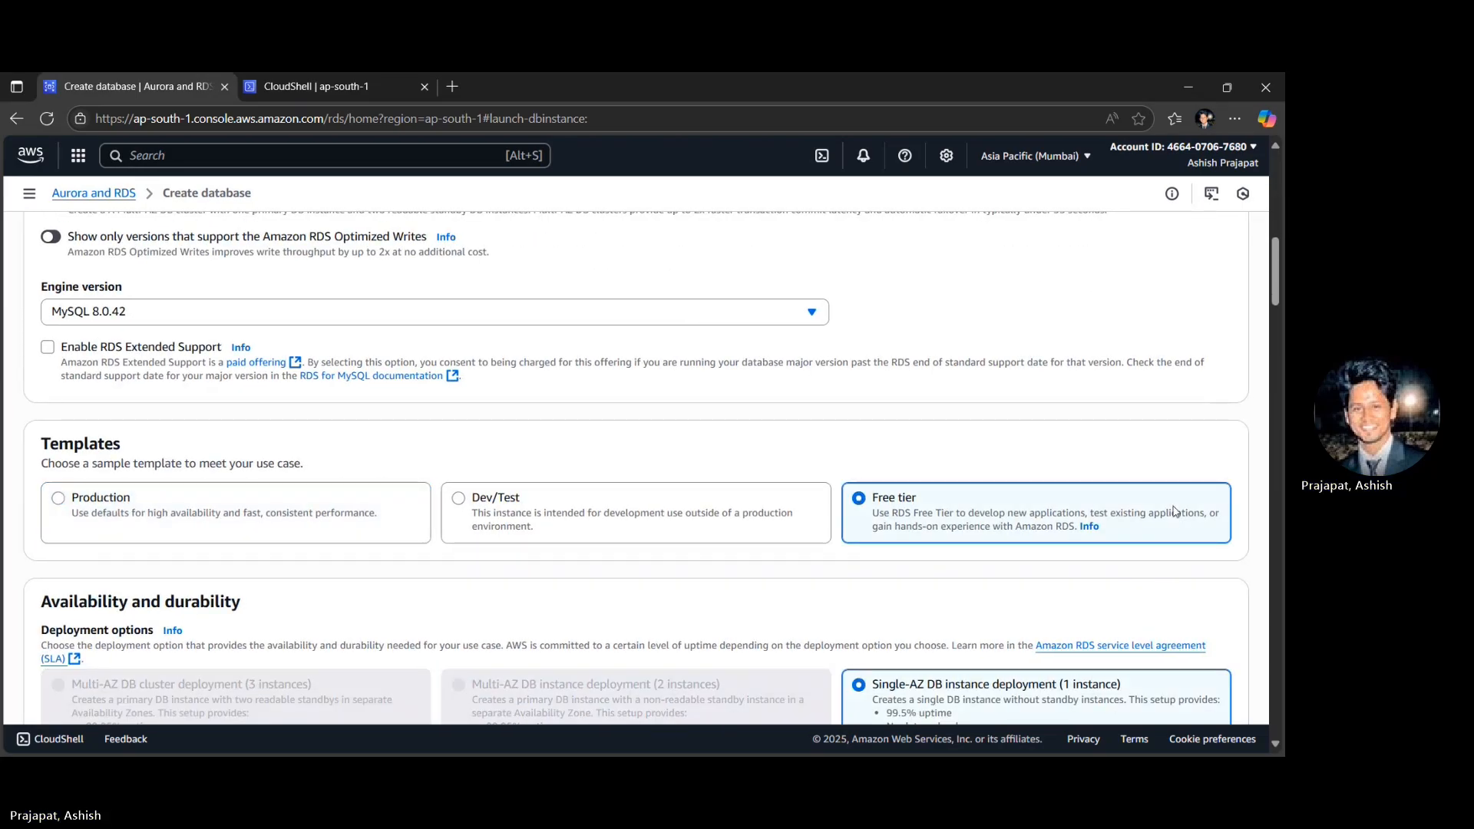
# - Set the DB instance identifier to my-first-database
pyautogui.scroll(-2, 1173, 510)
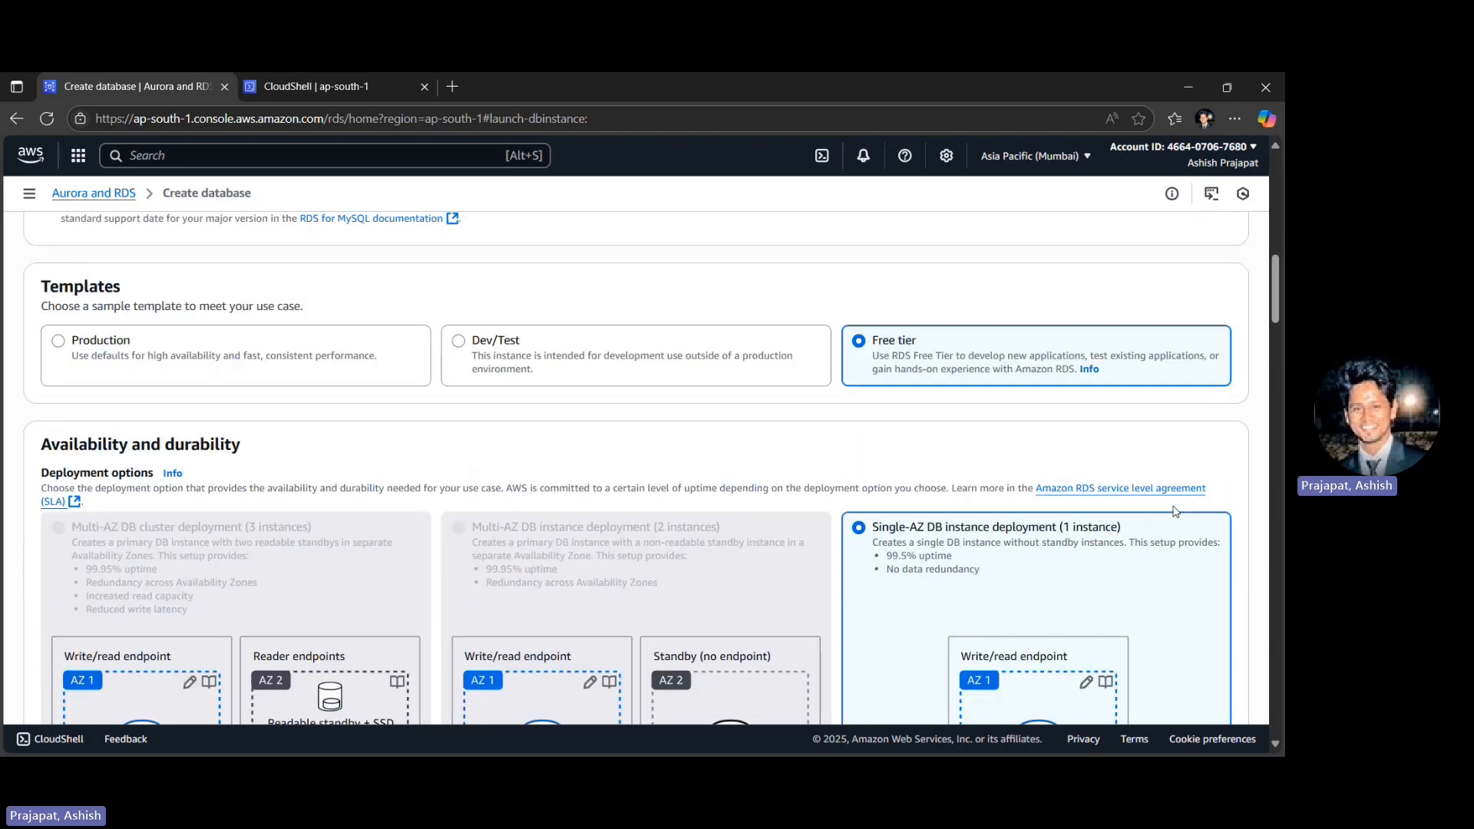
pyautogui.scroll(-1, 1173, 510)
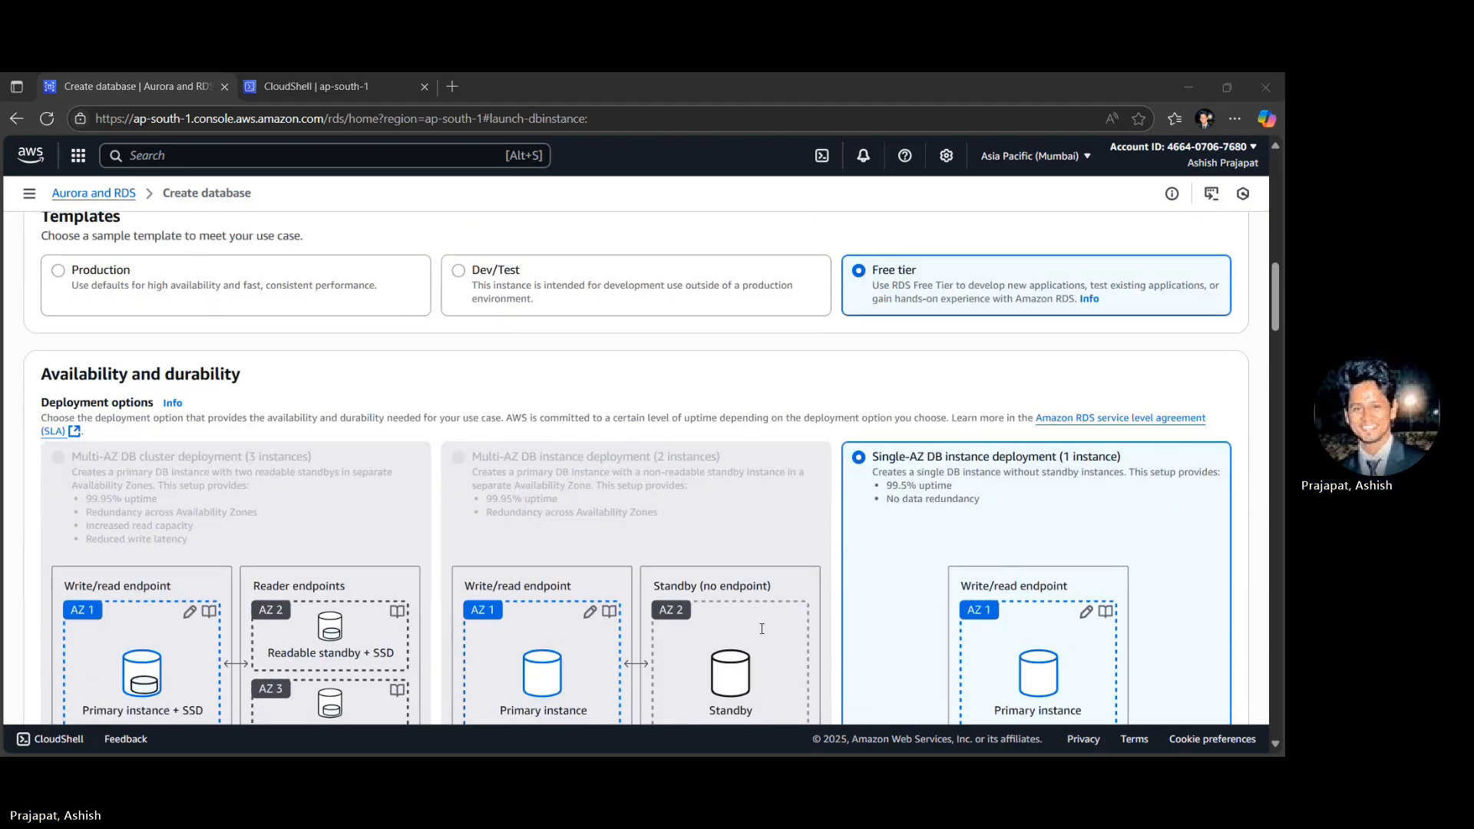
pyautogui.scroll(-4, 115, 589)
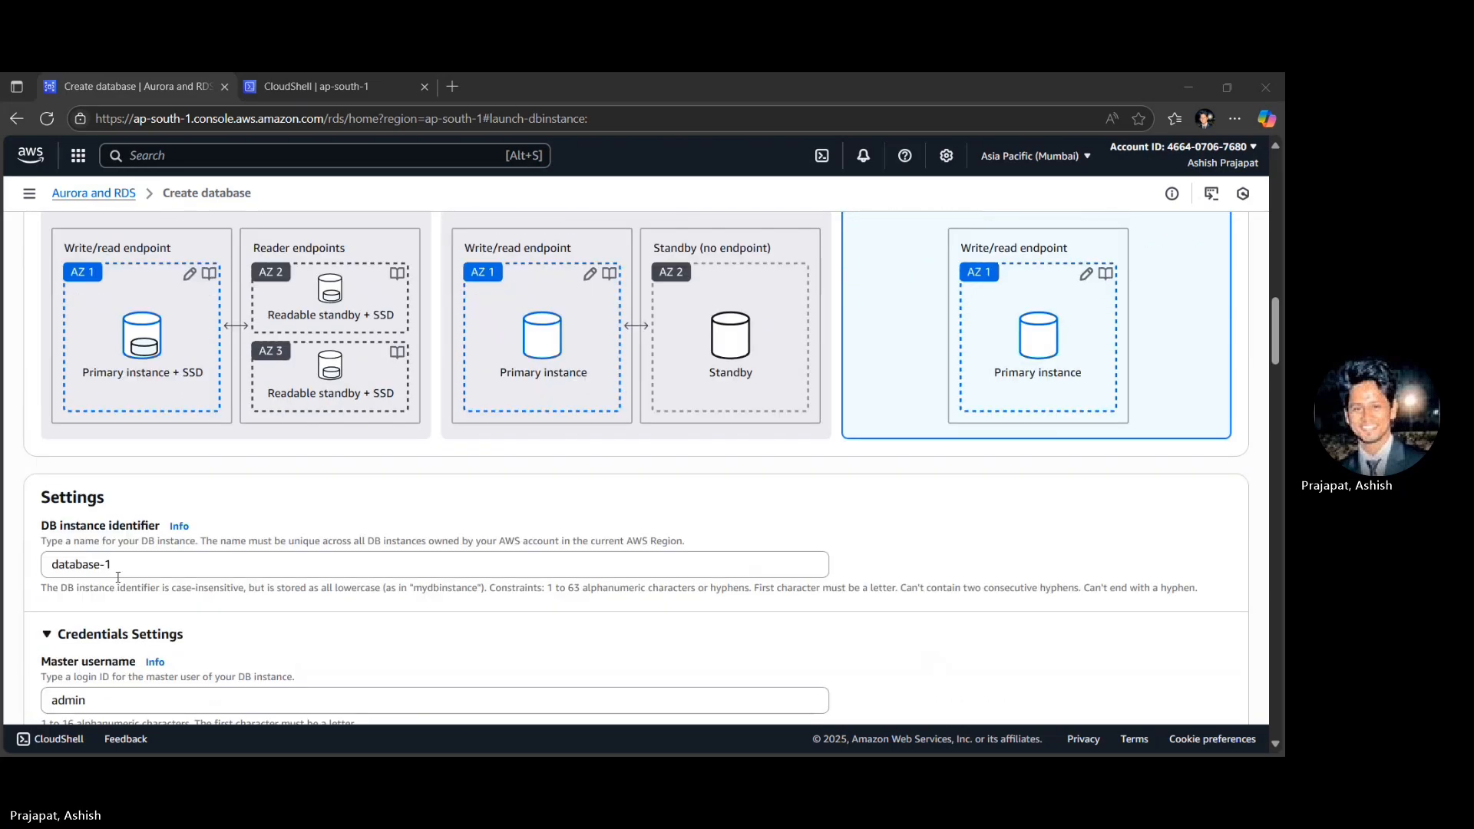
pyautogui.click(118, 572)
pyautogui.hotkey('ctrl', 'a')
pyautogui.write('my-first-database')
# - Enter the self-managed master password for the admin user and repeat it in the confirmation field
pyautogui.scroll(-2, 117, 578)
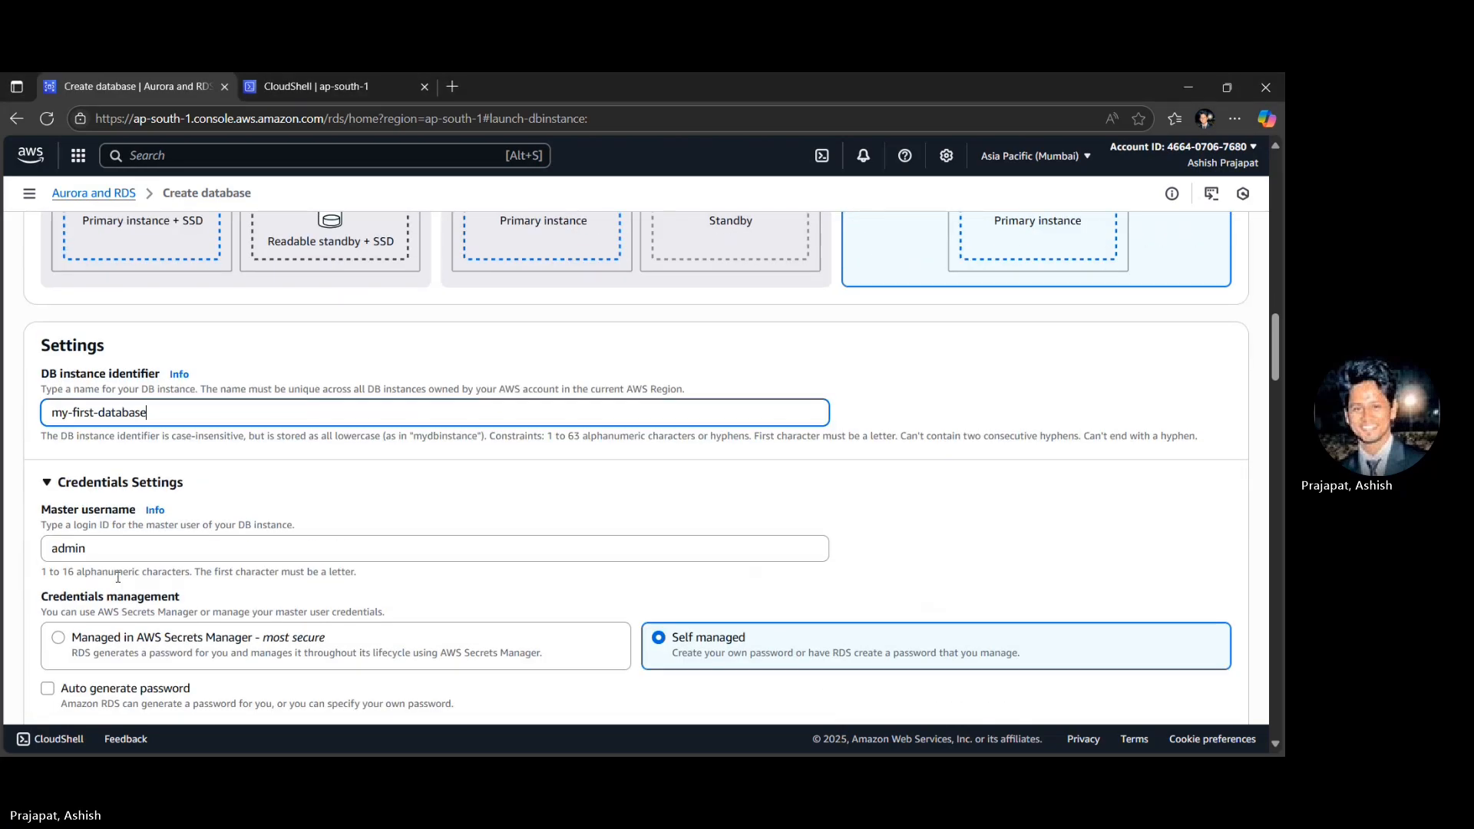
pyautogui.scroll(-2, 454, 569)
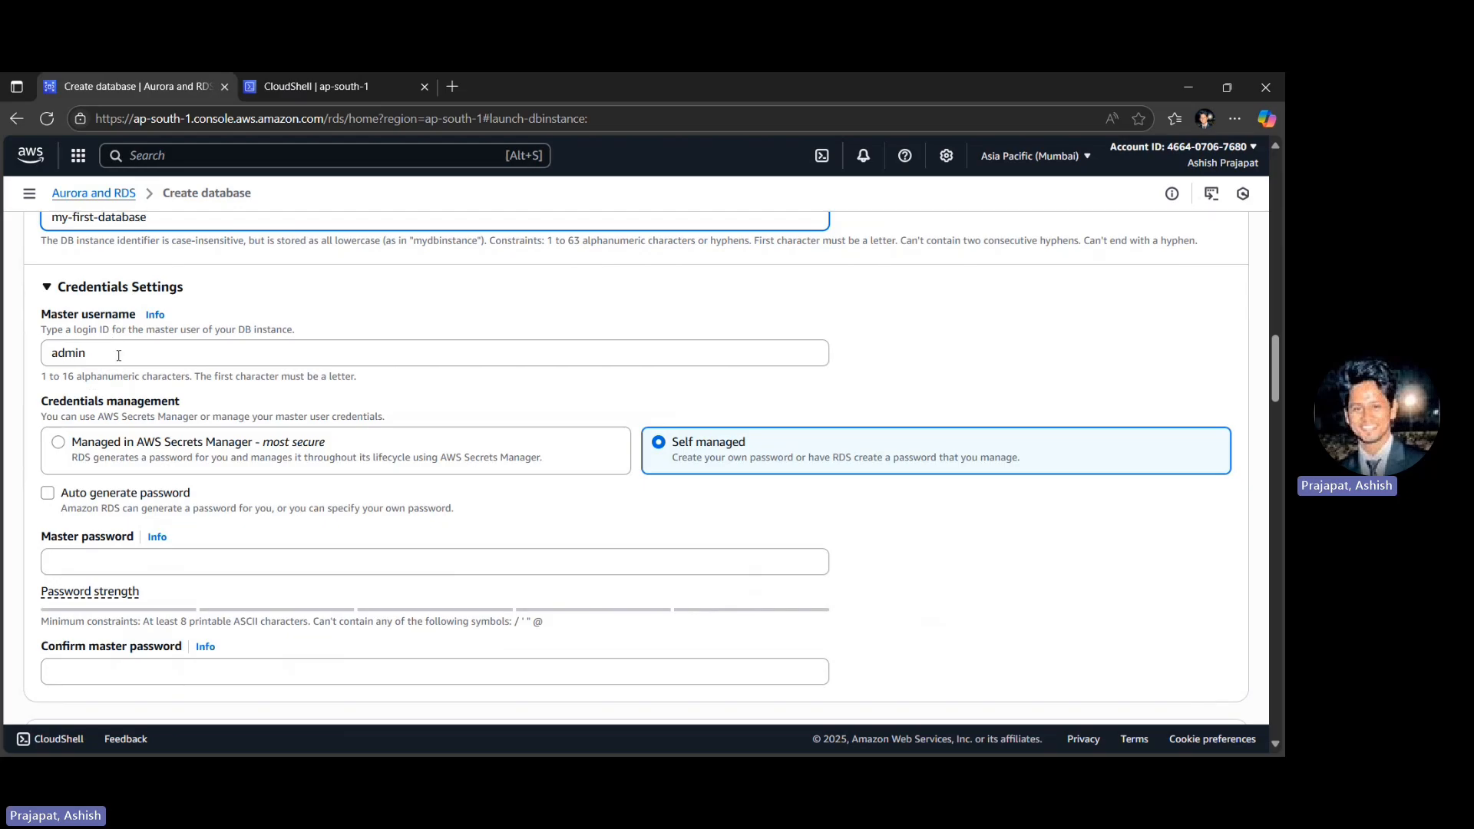
pyautogui.doubleClick(118, 355)
pyautogui.click(99, 565)
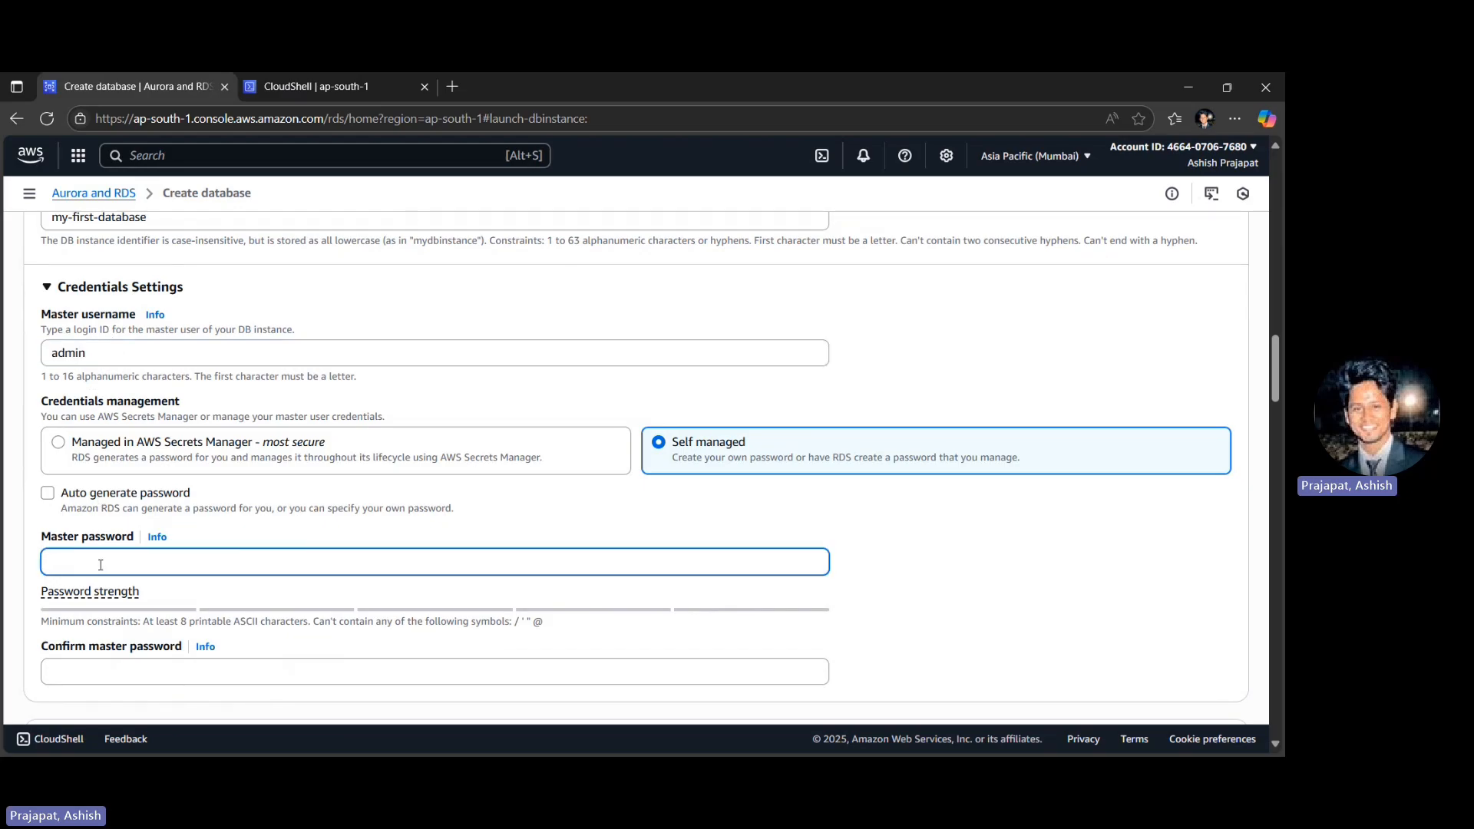
pyautogui.write('••••••••')
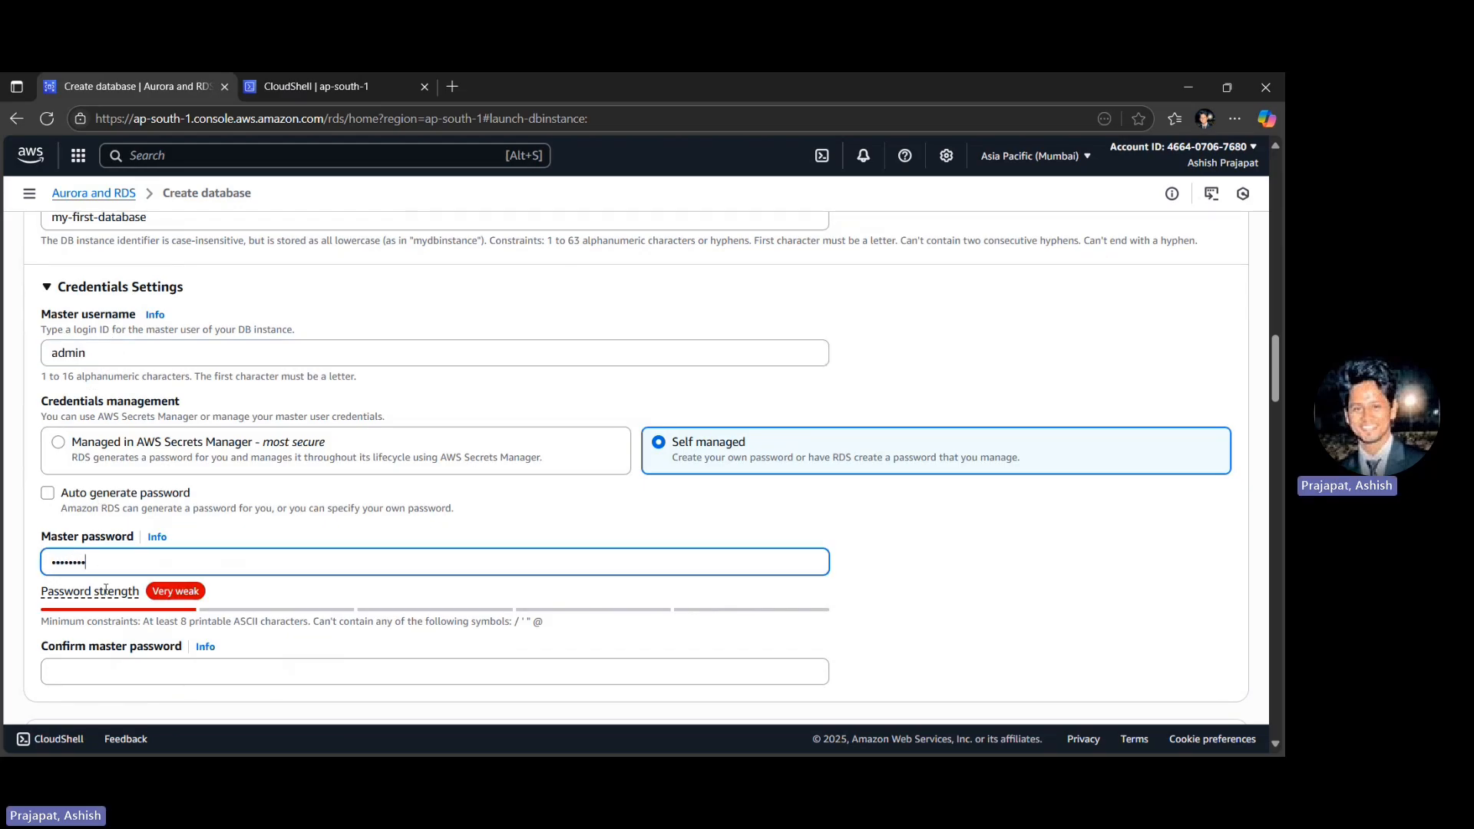
pyautogui.click(119, 672)
pyautogui.write('••••••••')
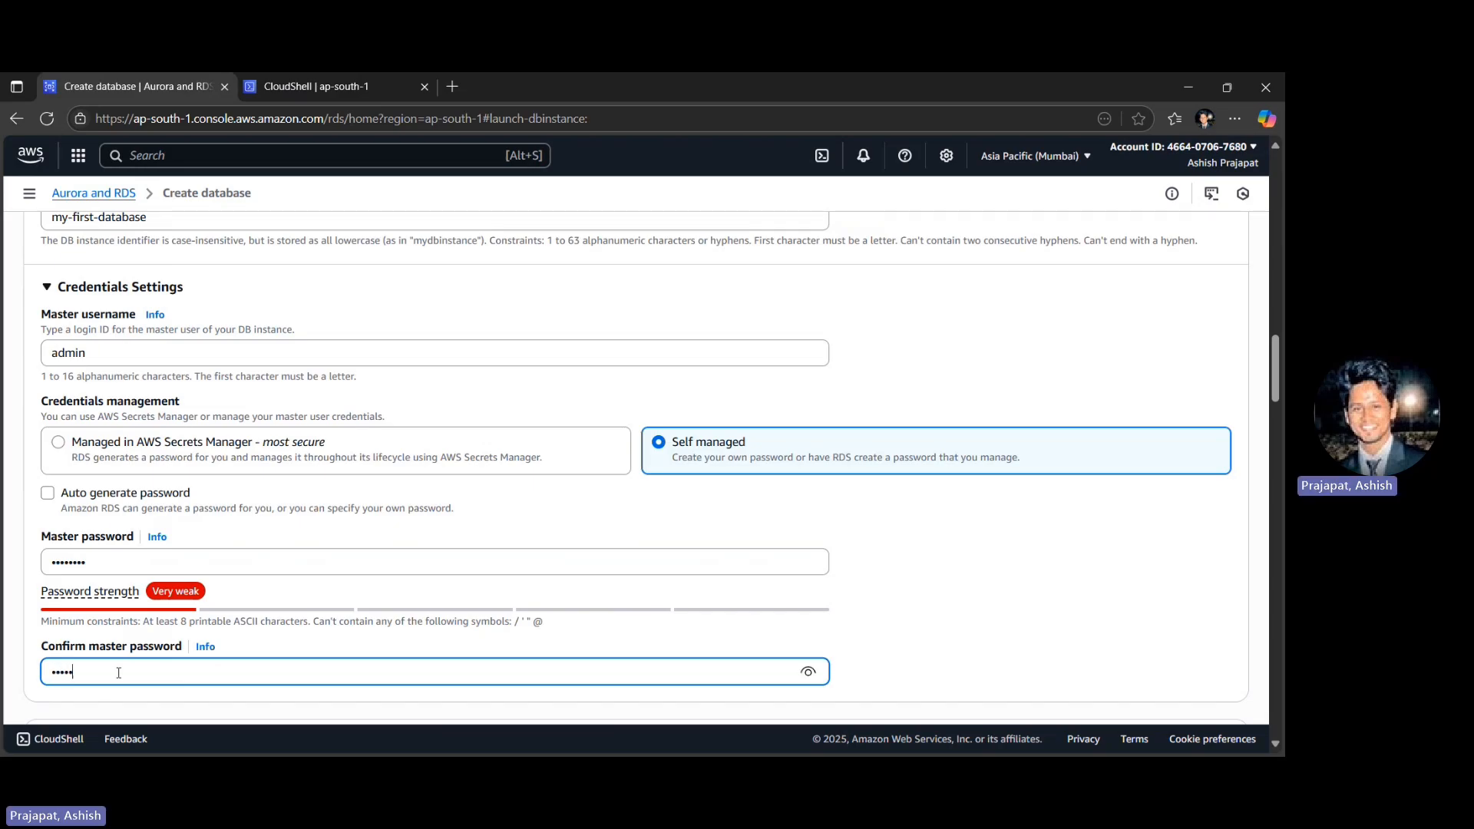
# - Set the database's virtual private cloud to MyWebAppVPC-vpc in the connectivity settings
pyautogui.scroll(-1, 119, 672)
pyautogui.scroll(-1, 118, 672)
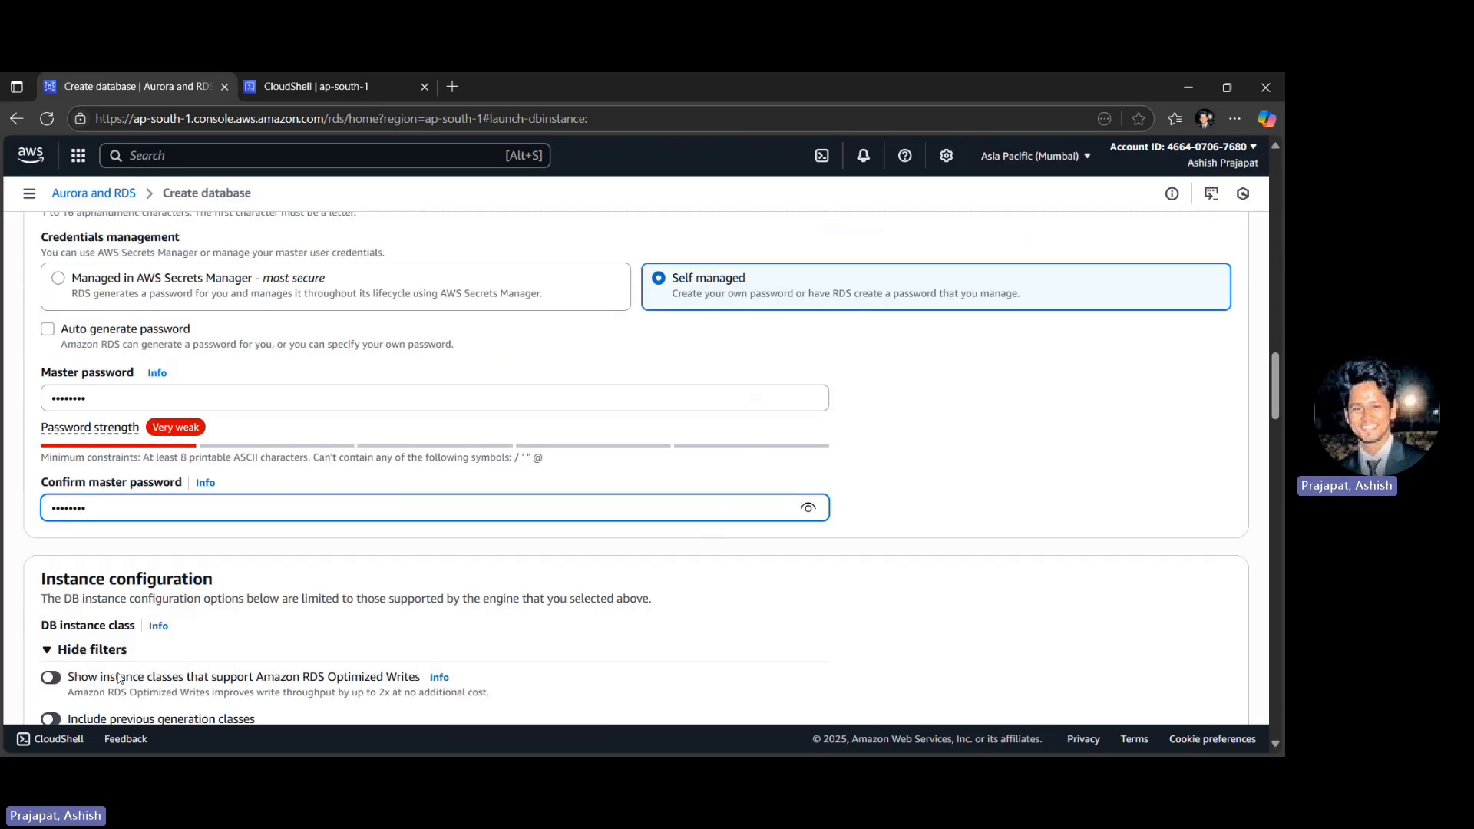
pyautogui.scroll(-2, 406, 568)
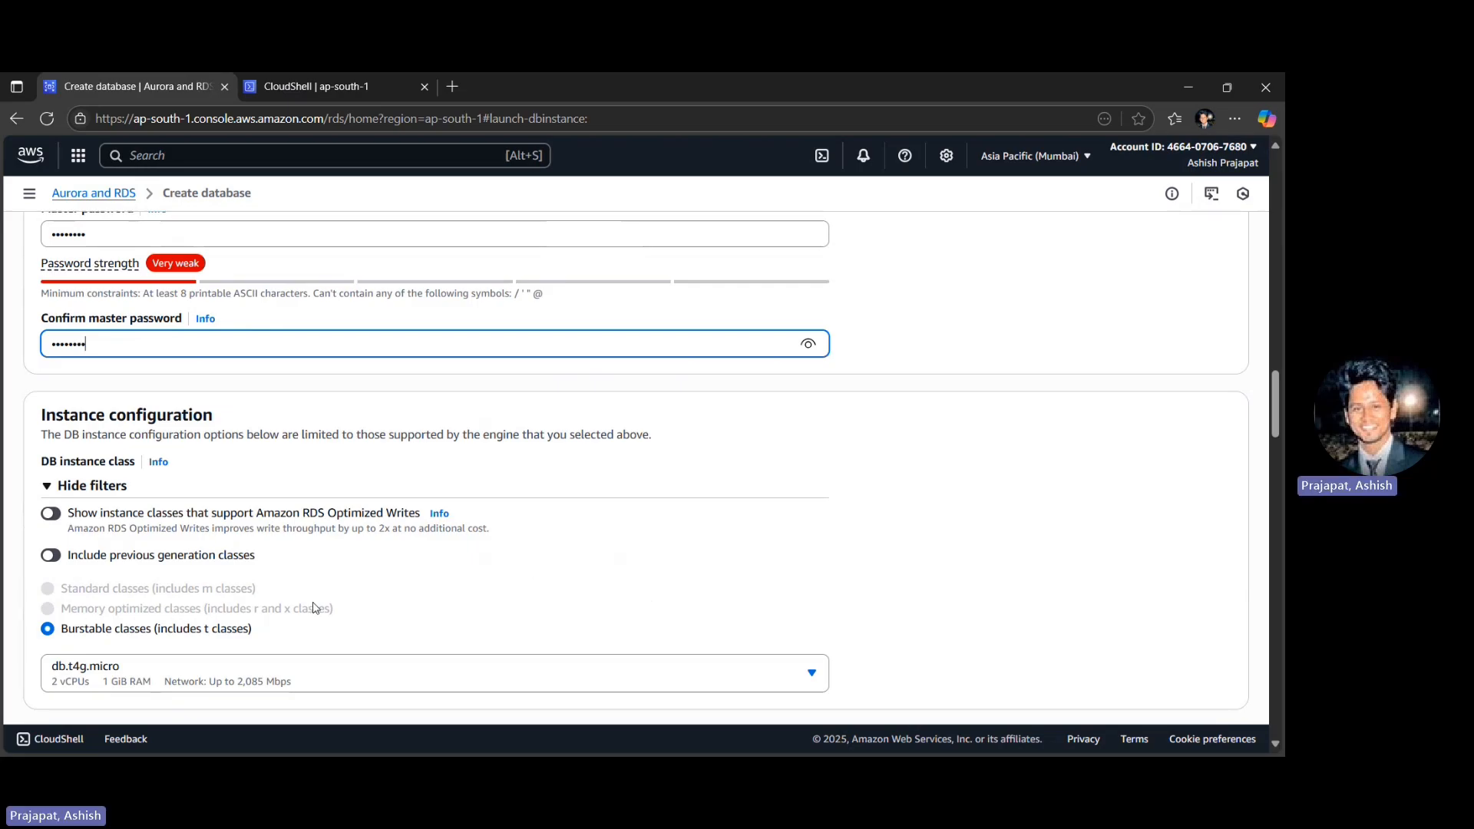
pyautogui.scroll(-2, 313, 608)
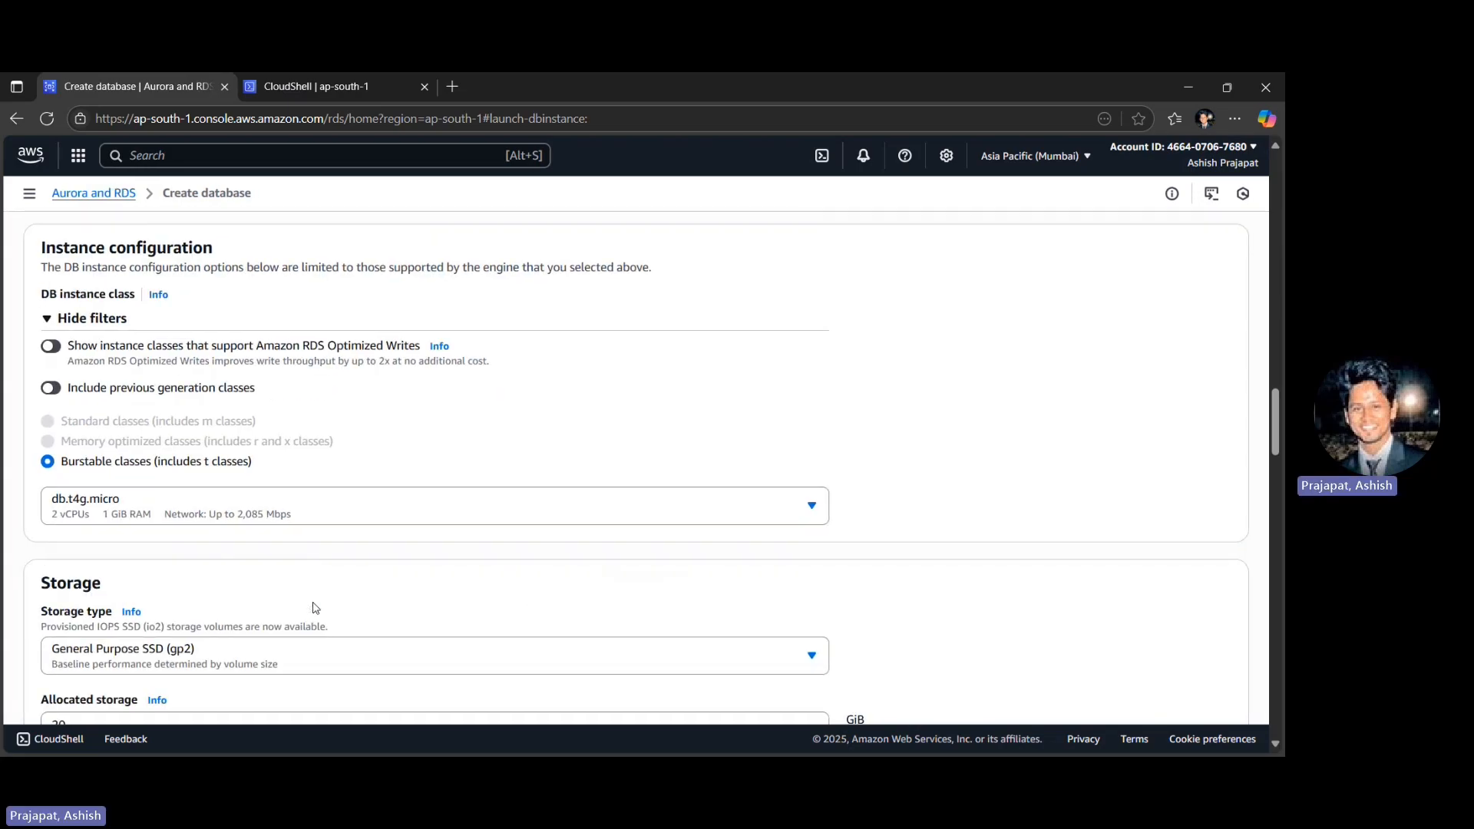
pyautogui.scroll(-8, 313, 608)
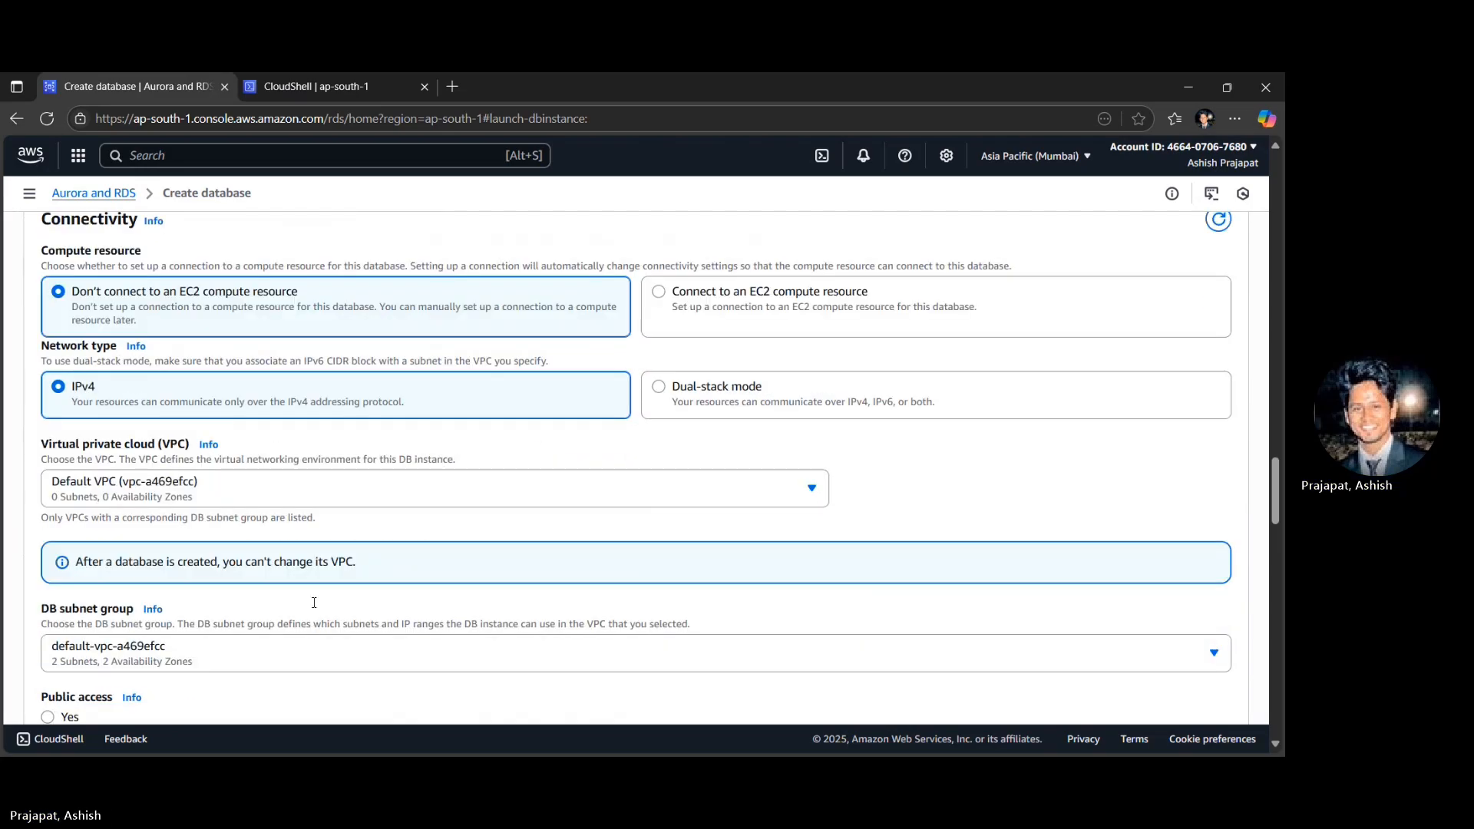
pyautogui.scroll(-1, 313, 605)
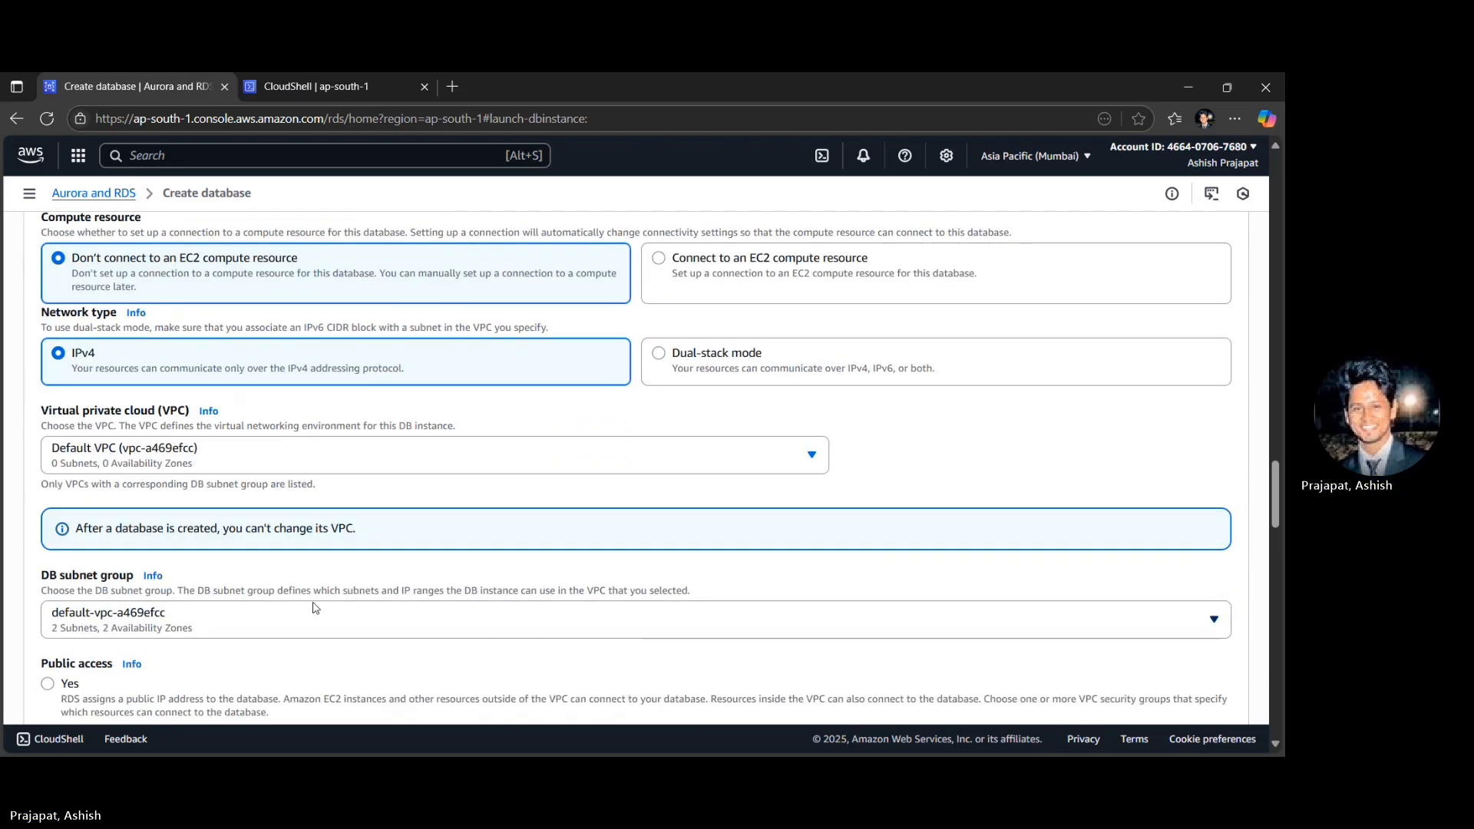
pyautogui.click(132, 468)
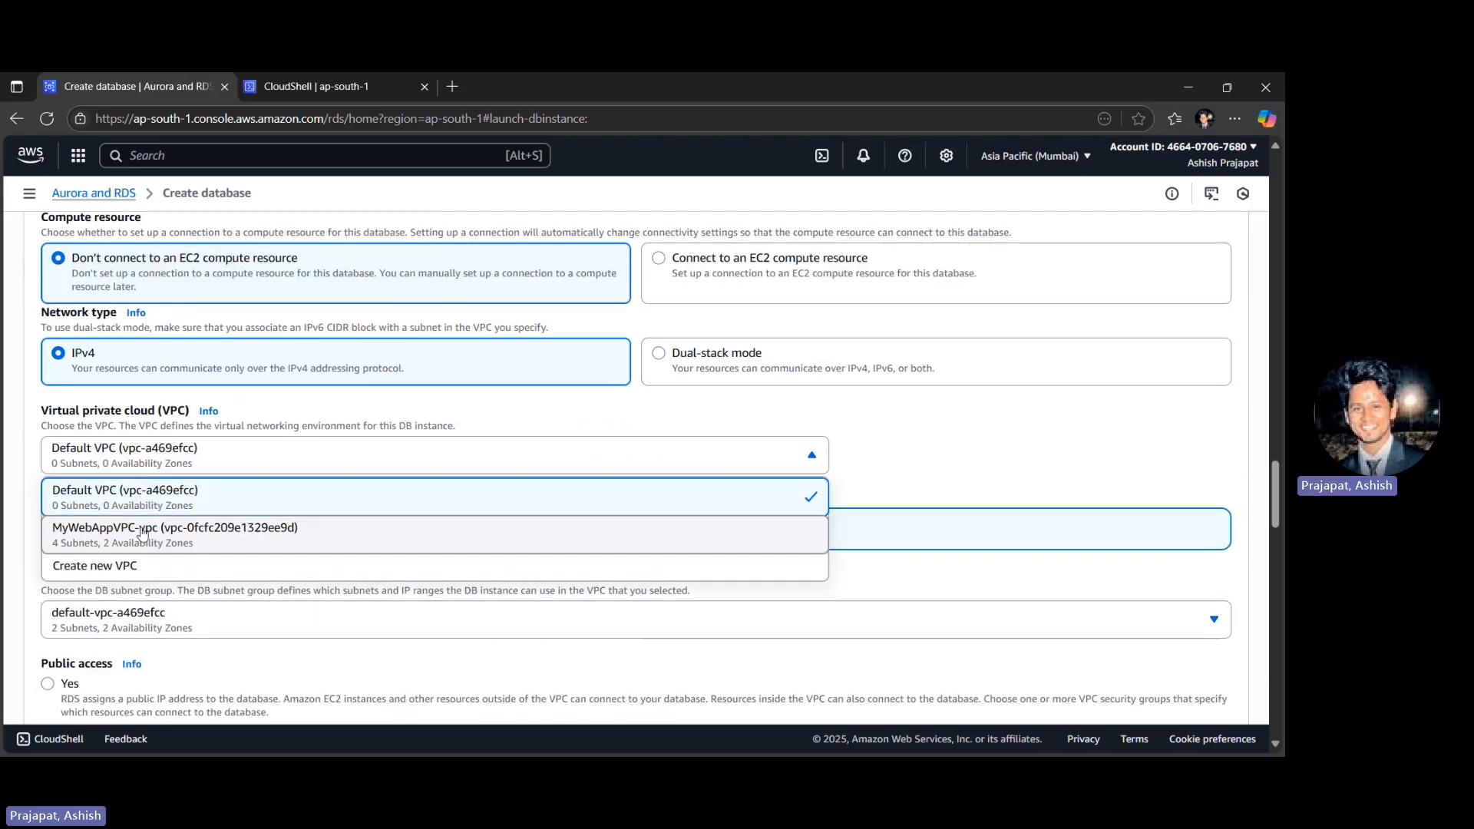
pyautogui.click(142, 532)
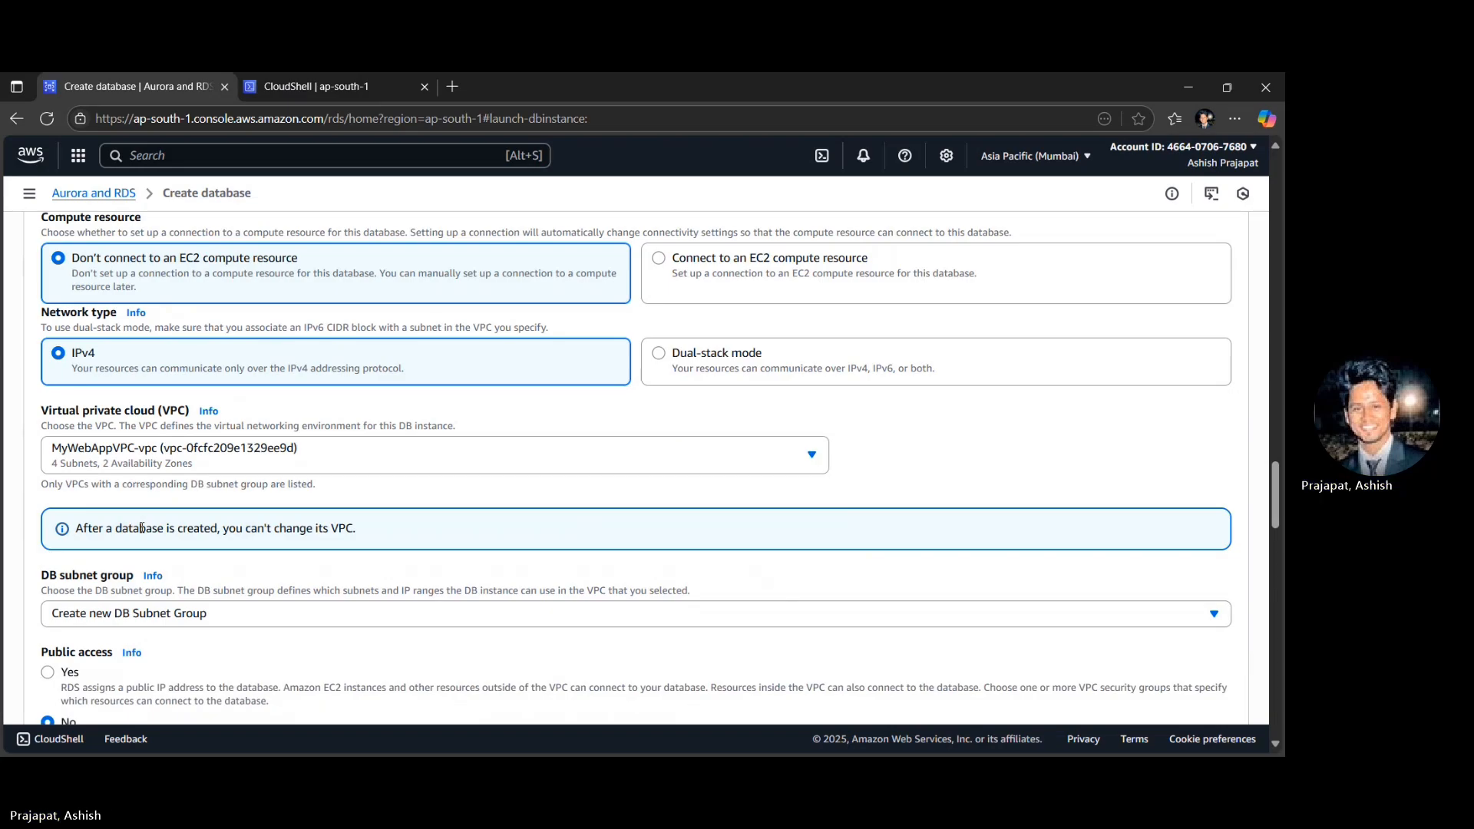
# - Choose Create new DB Subnet Group as the database's subnet group
pyautogui.scroll(-1, 141, 528)
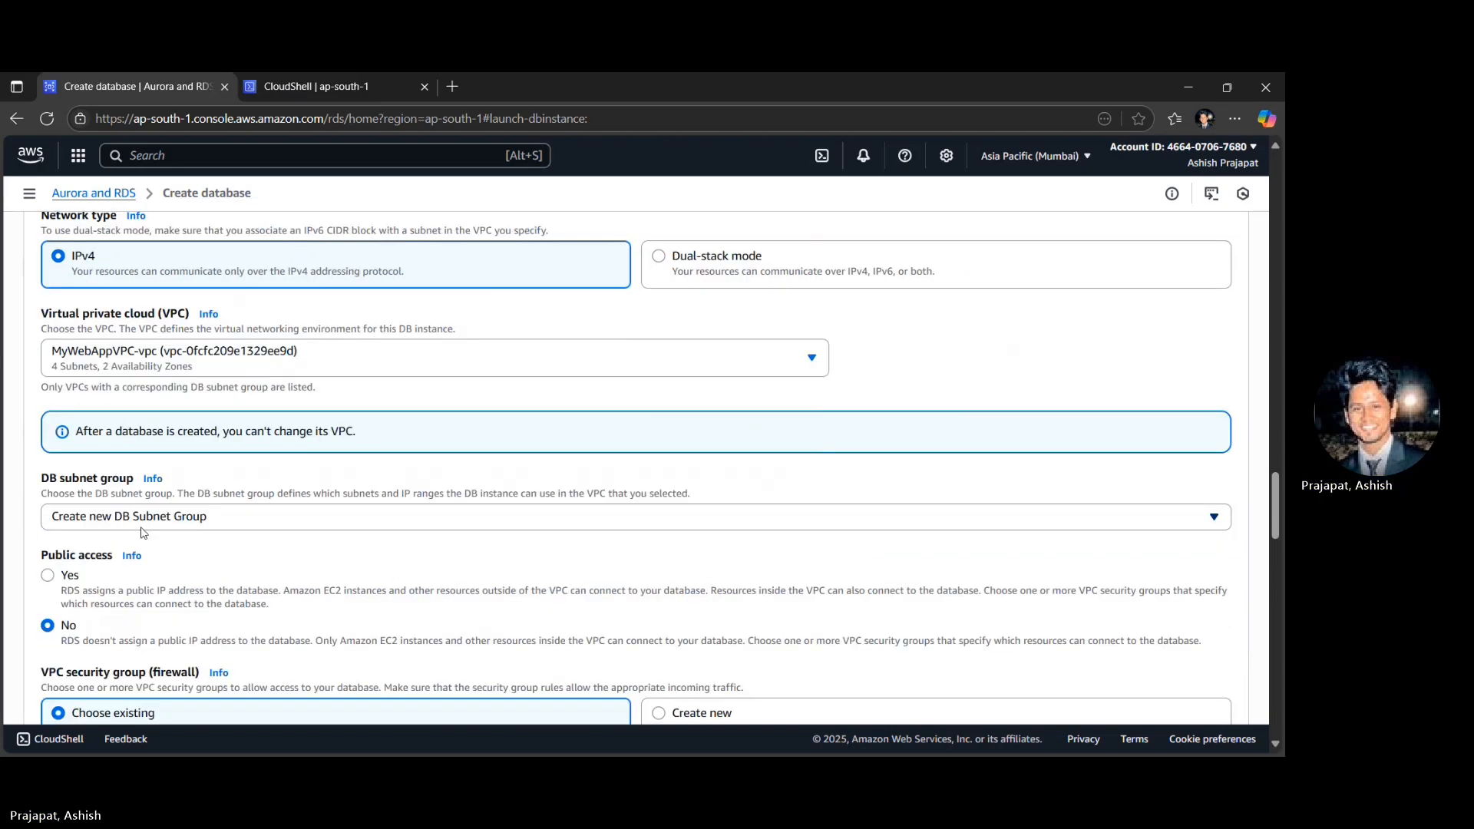
pyautogui.click(155, 522)
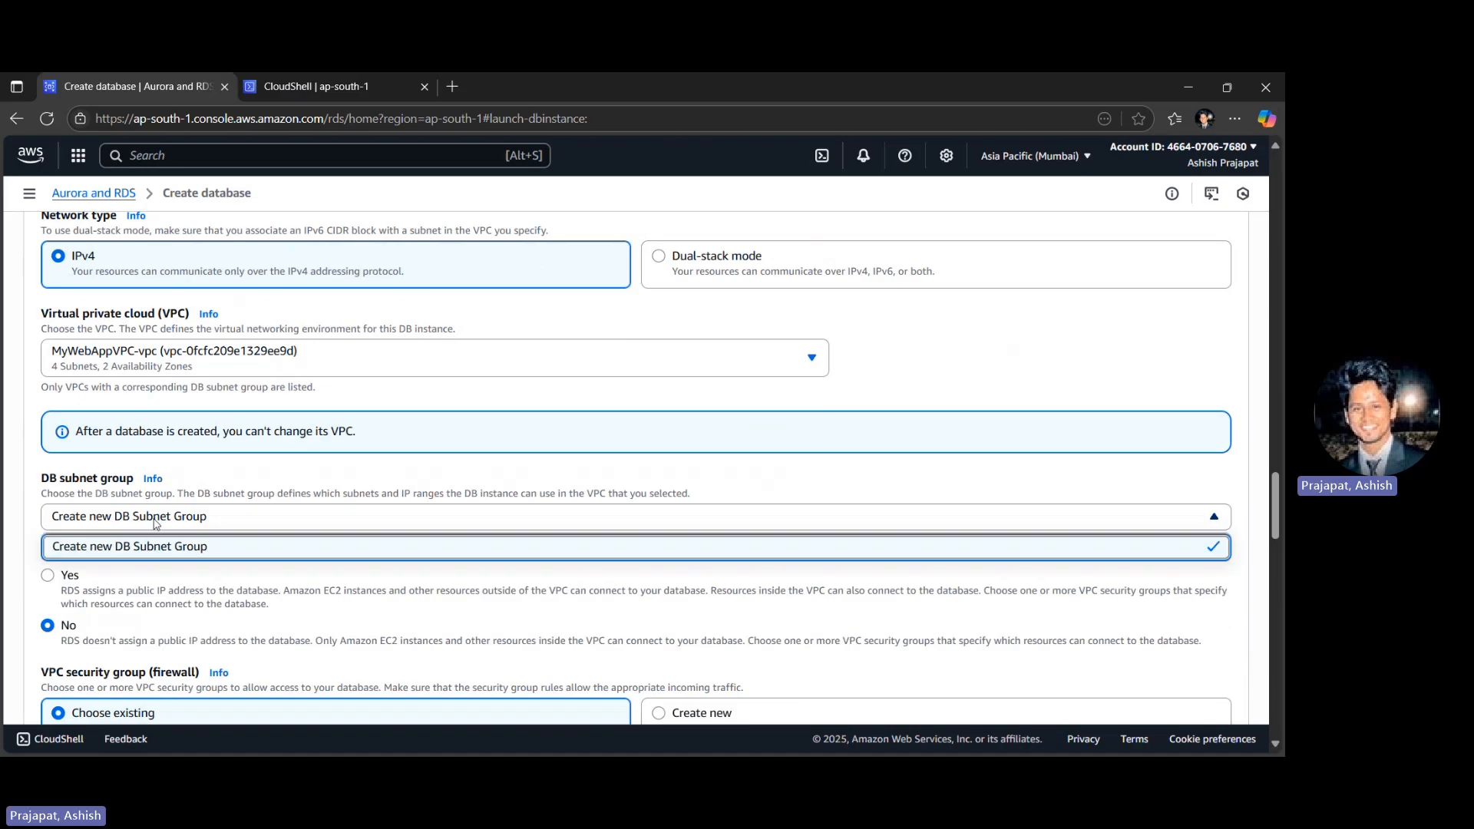
pyautogui.click(106, 554)
# - Review the public access, VPC security group and availability zone settings of the new database
pyautogui.scroll(-2, 78, 489)
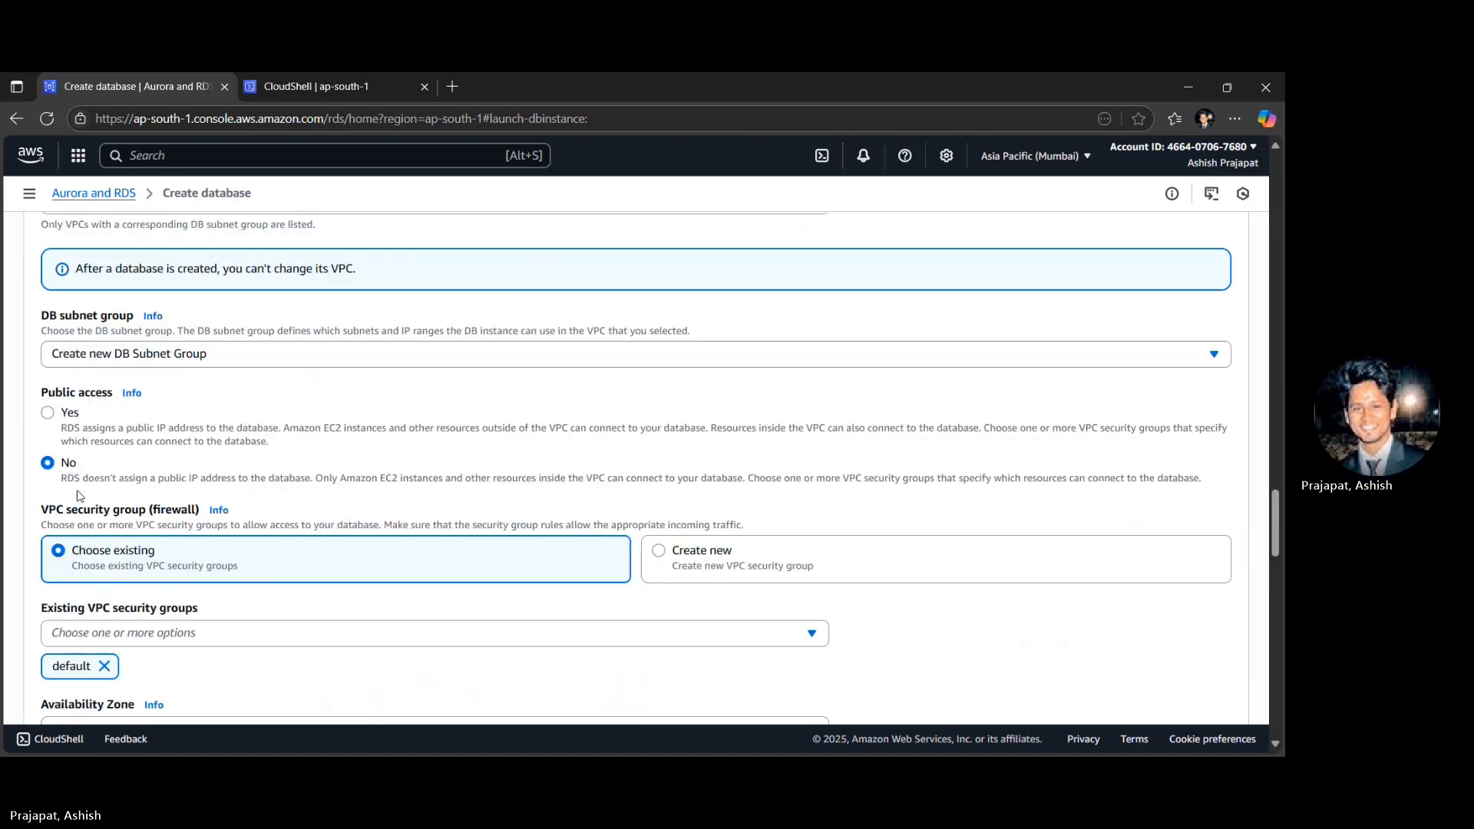
pyautogui.scroll(-2, 79, 496)
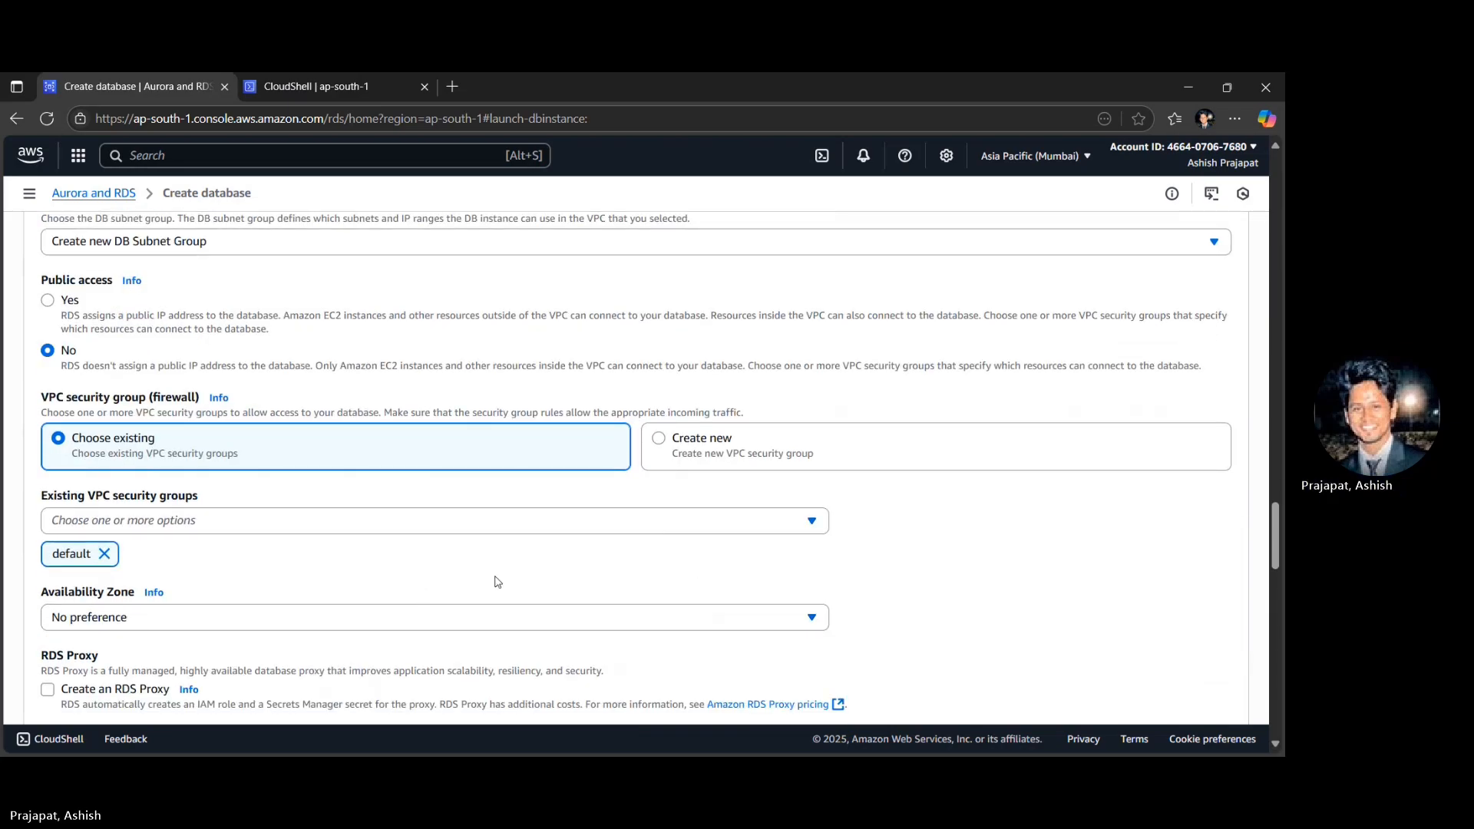
pyautogui.scroll(-1, 318, 547)
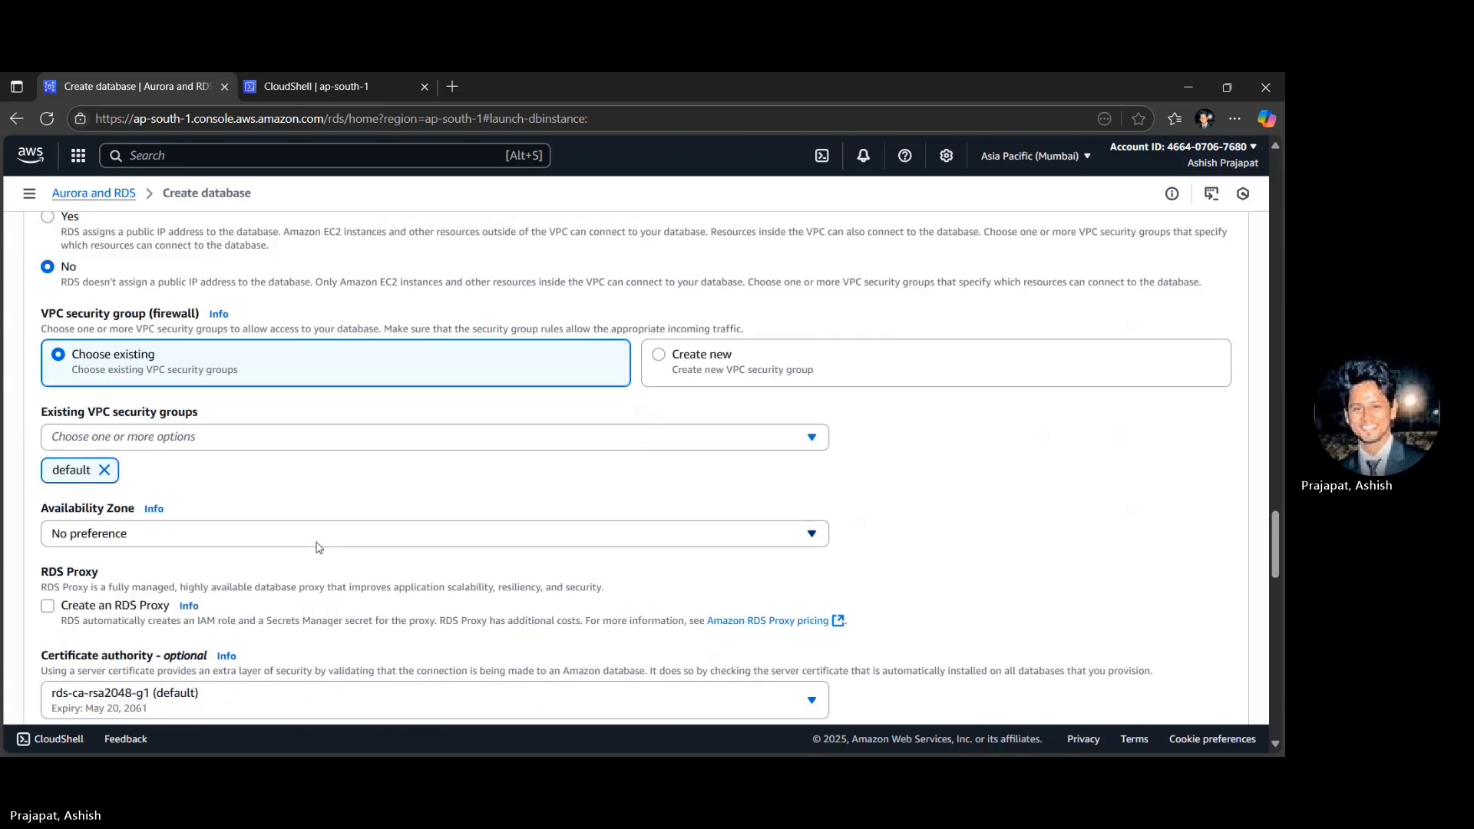
pyautogui.scroll(4, 319, 546)
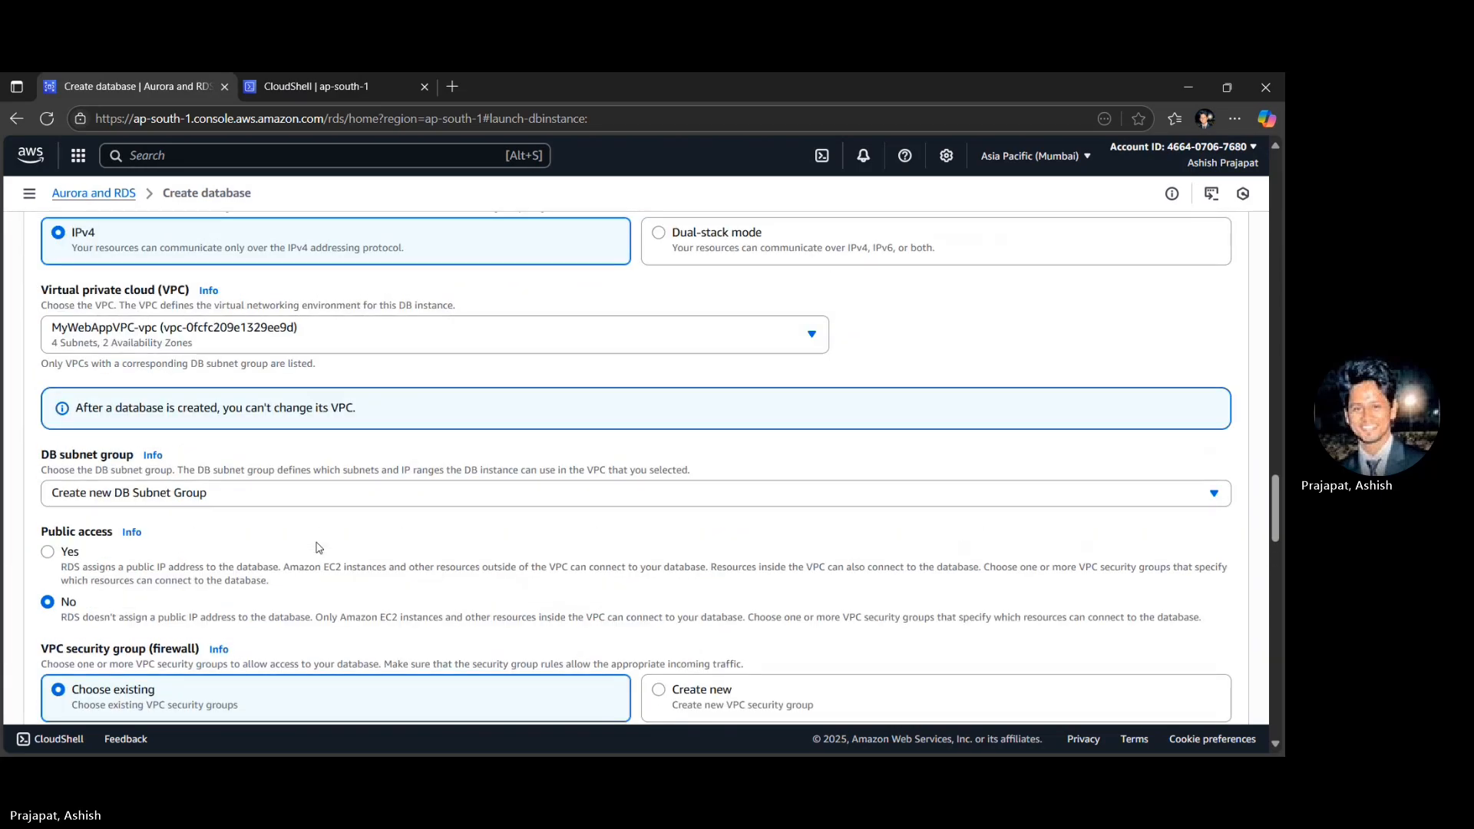
pyautogui.scroll(2, 318, 546)
pyautogui.scroll(-6, 318, 547)
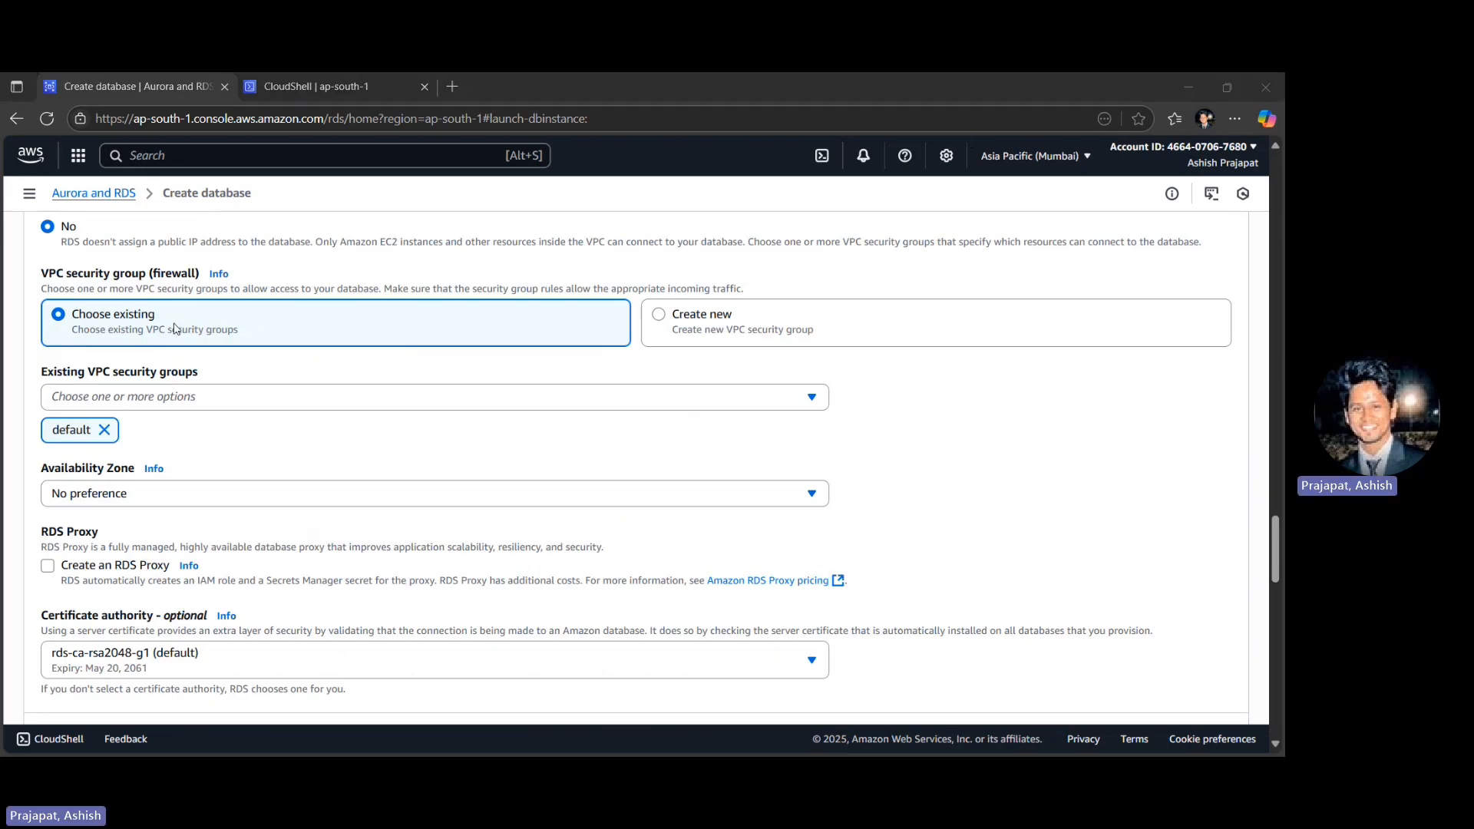
# - Replace the default VPC security group of the new database with the existing DatabaseSecurityGroup
pyautogui.click(104, 430)
pyautogui.click(88, 405)
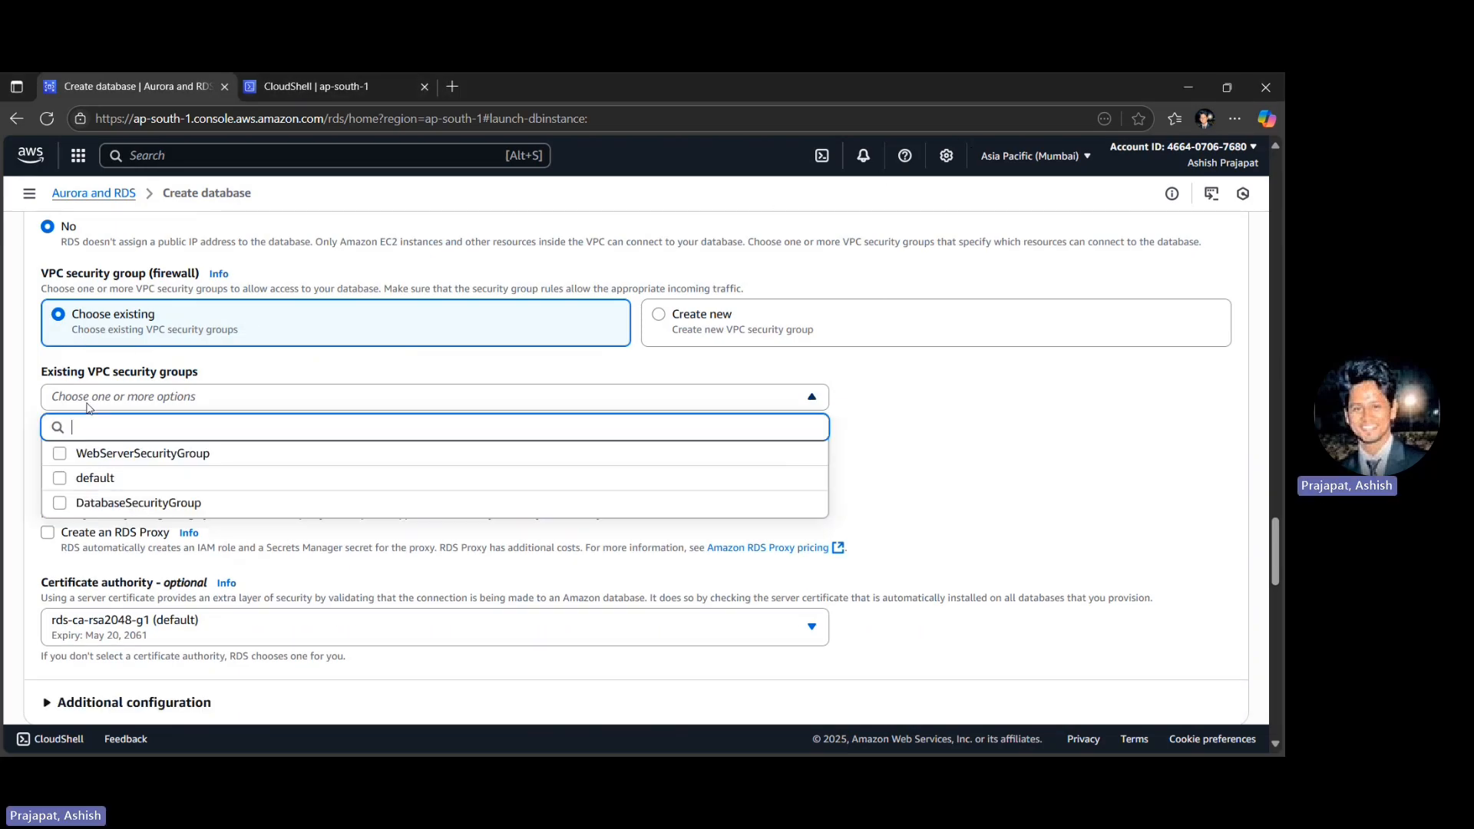
pyautogui.click(461, 503)
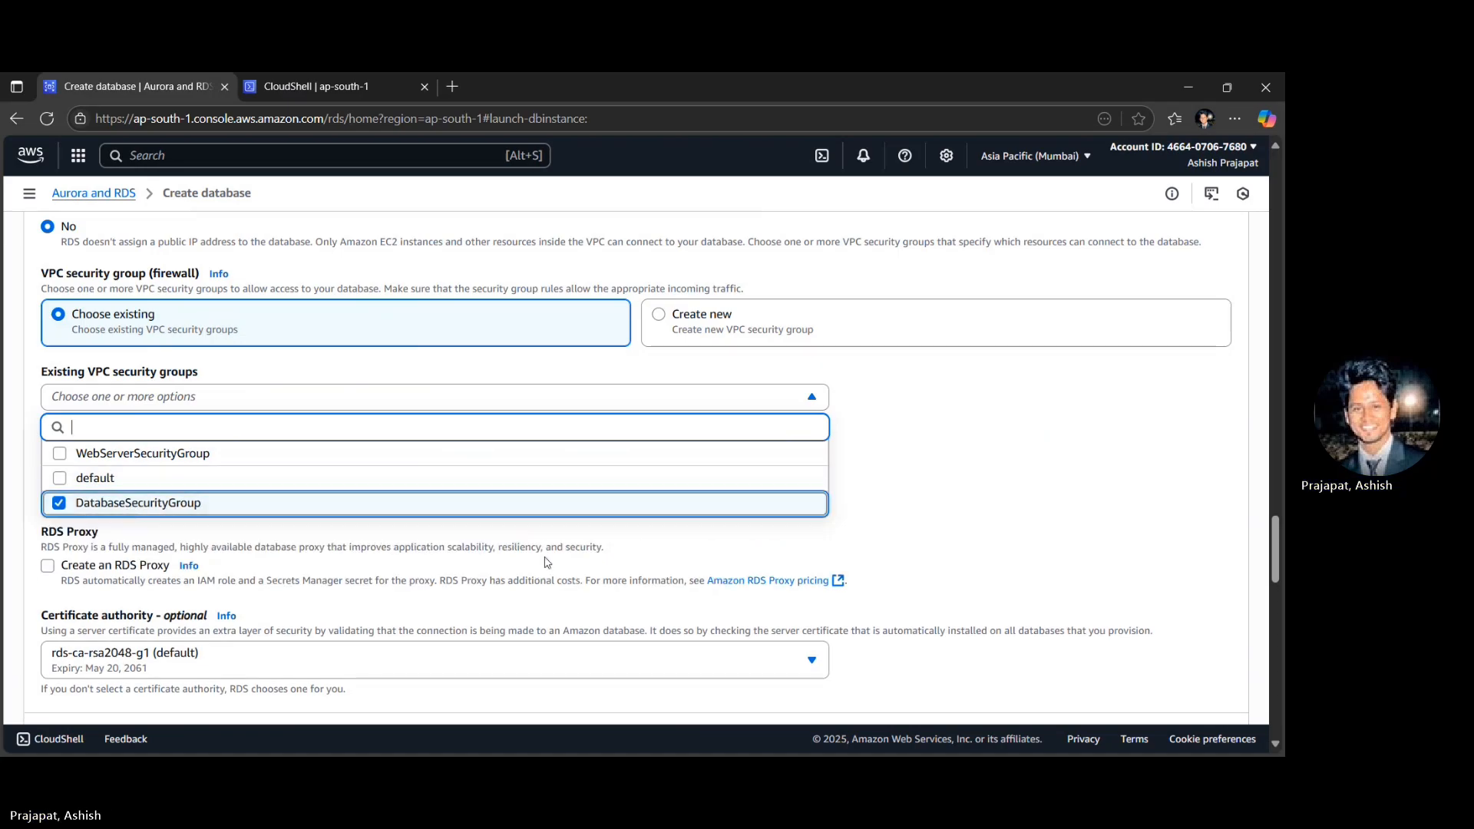
pyautogui.click(442, 550)
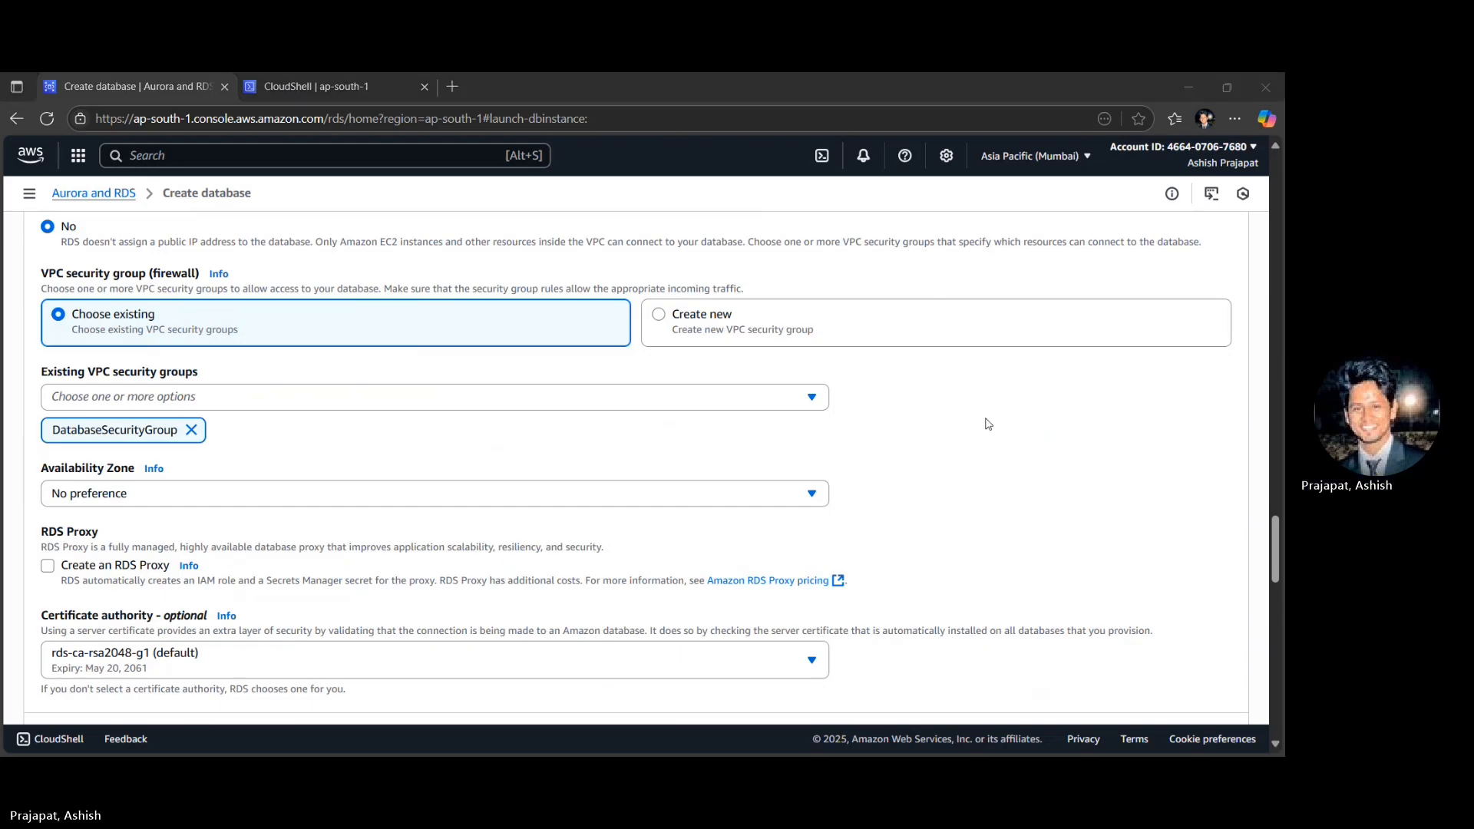
# - Create the database with the remaining settings left as they are and dismiss the suggested add-ons
pyautogui.scroll(-15, 990, 423)
pyautogui.click(1198, 678)
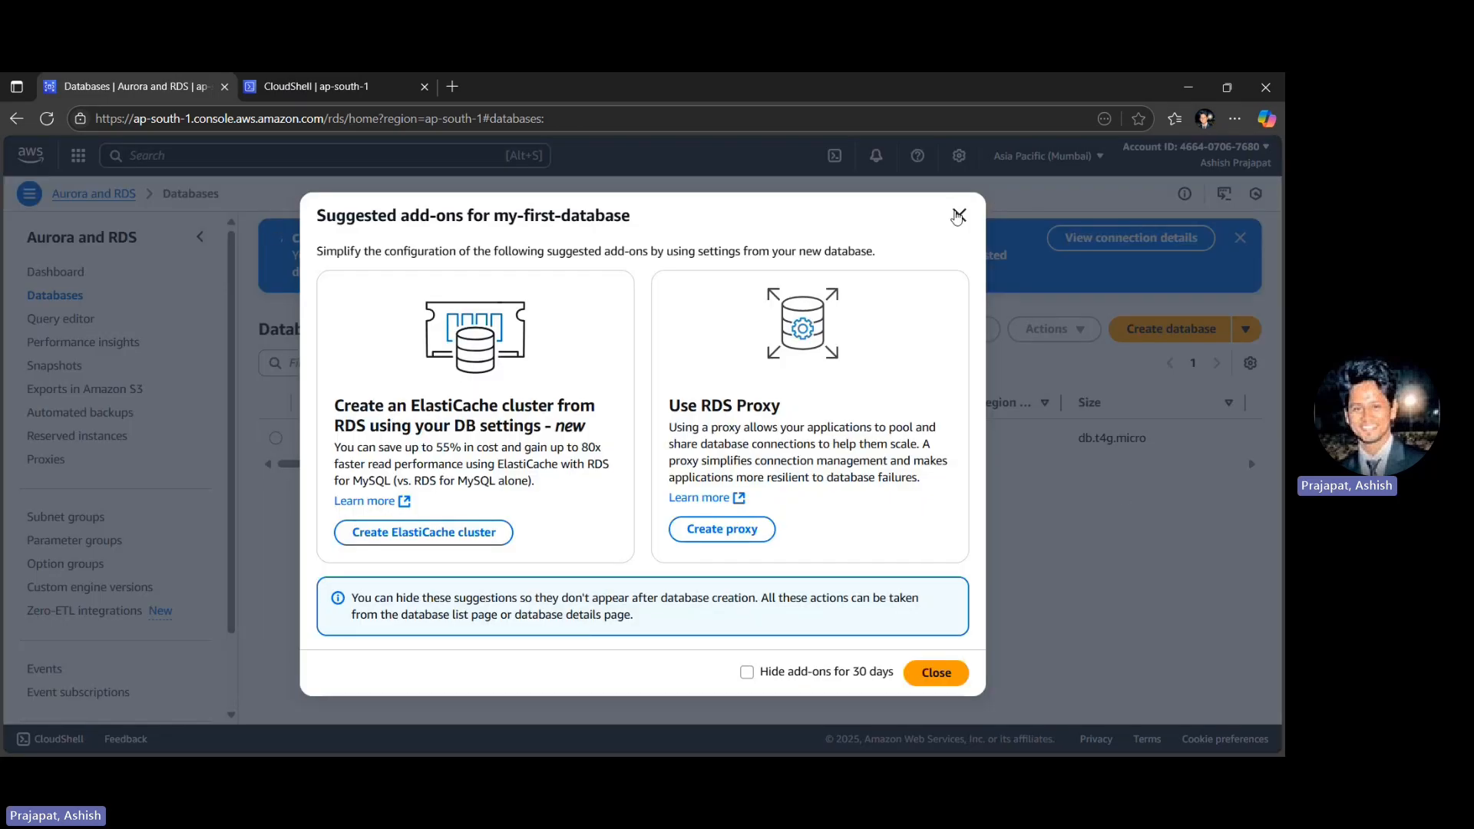
pyautogui.click(958, 216)
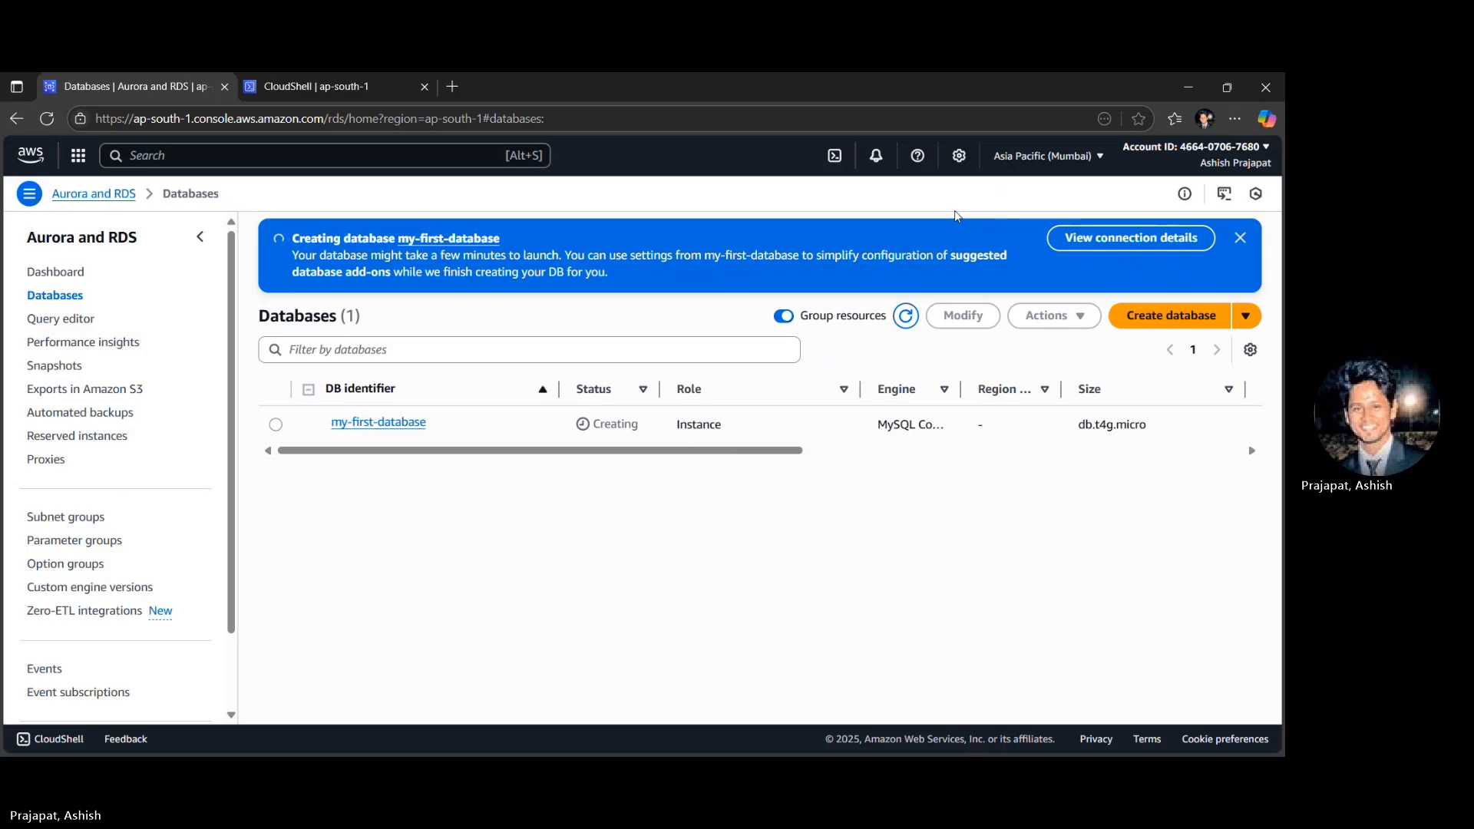
# - Find the S3 service and start creating a new bucket
pyautogui.click(161, 153)
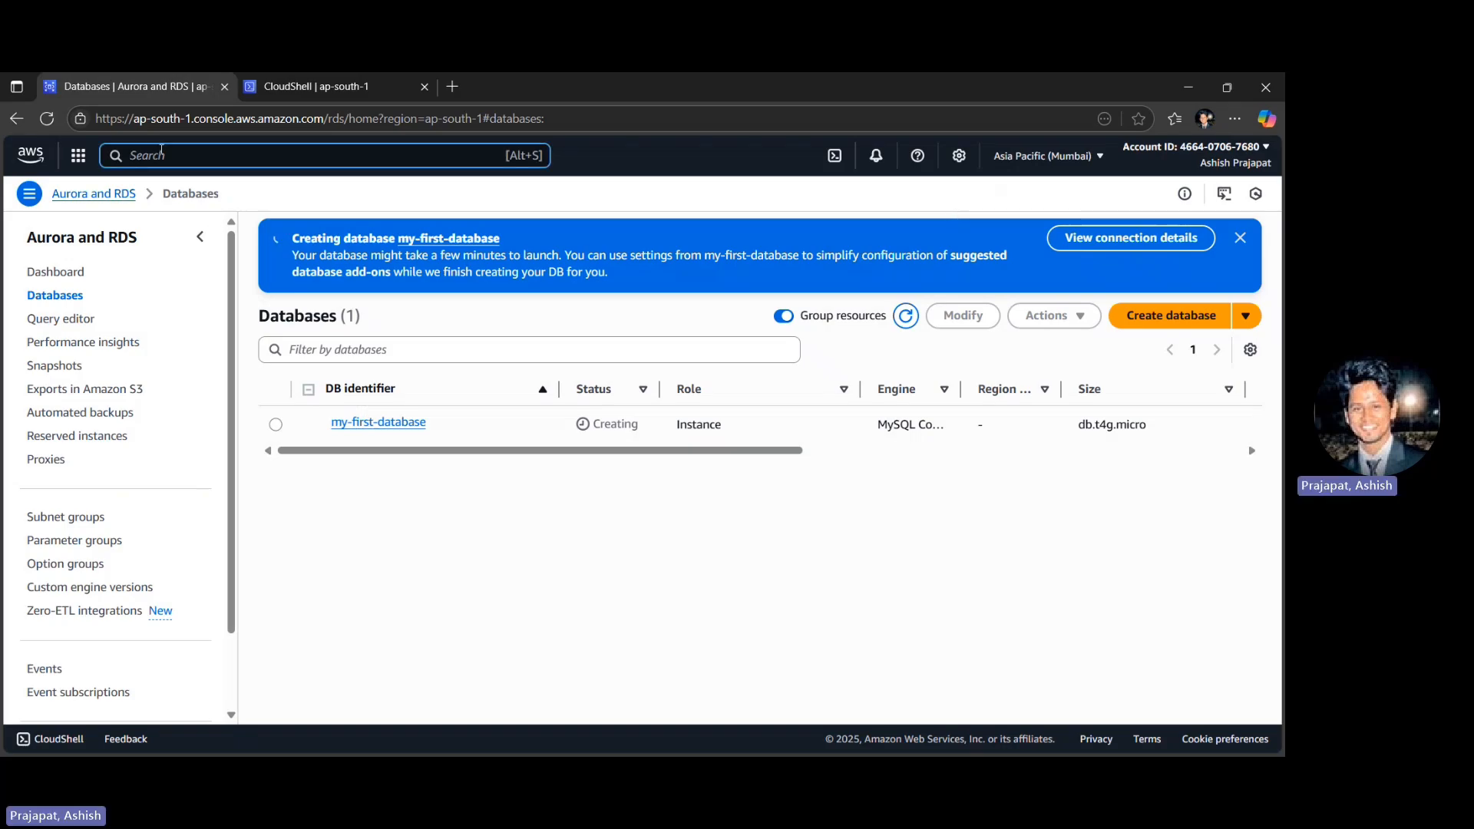
pyautogui.write('s3')
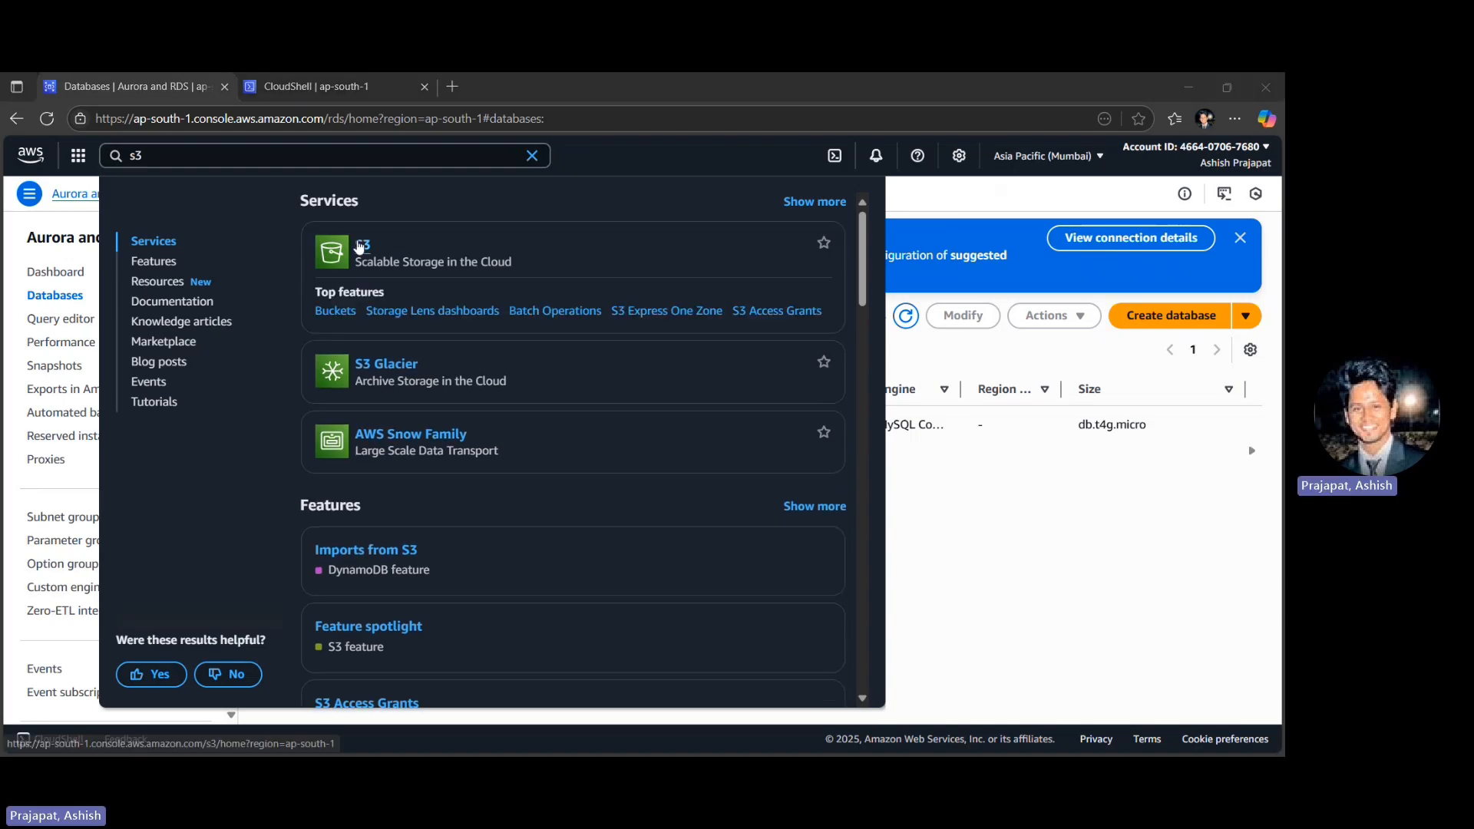
pyautogui.click(334, 244)
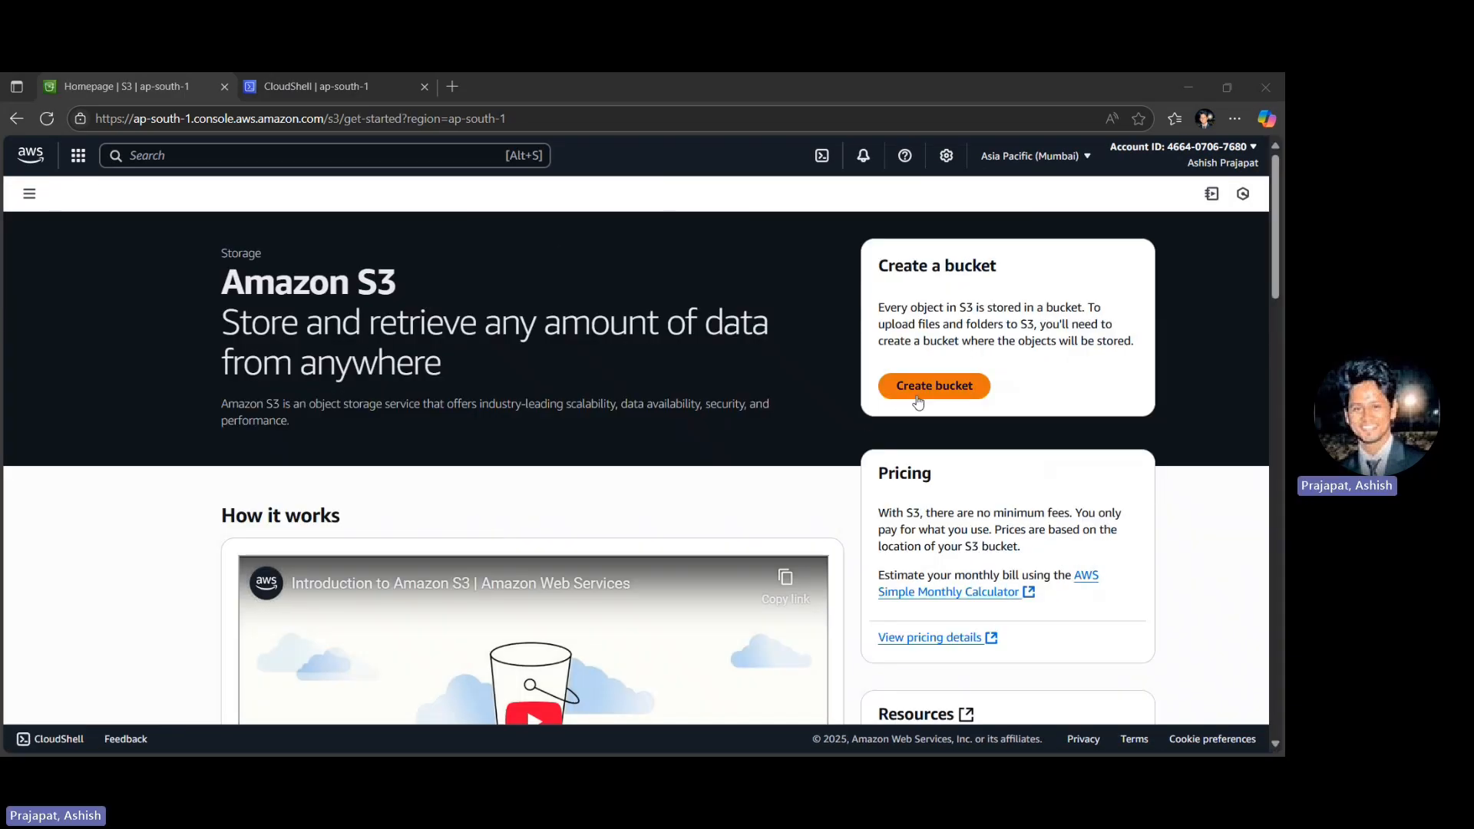
pyautogui.click(917, 401)
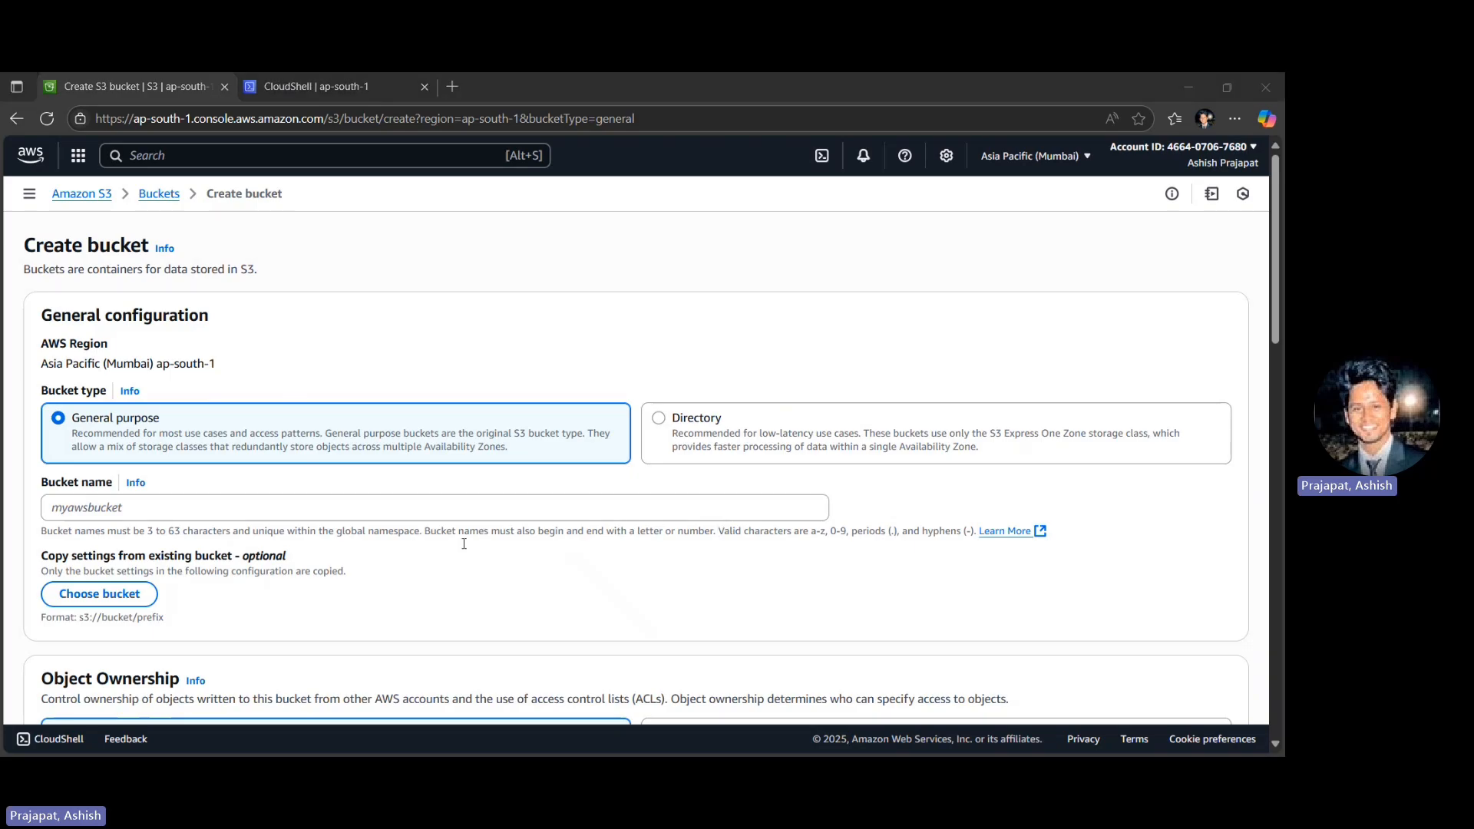
# - Name the general purpose bucket my-first-app-storage-2025 and check the selected AWS region in the region list
pyautogui.click(88, 512)
pyautogui.write('my-first-app-storage-2025.')
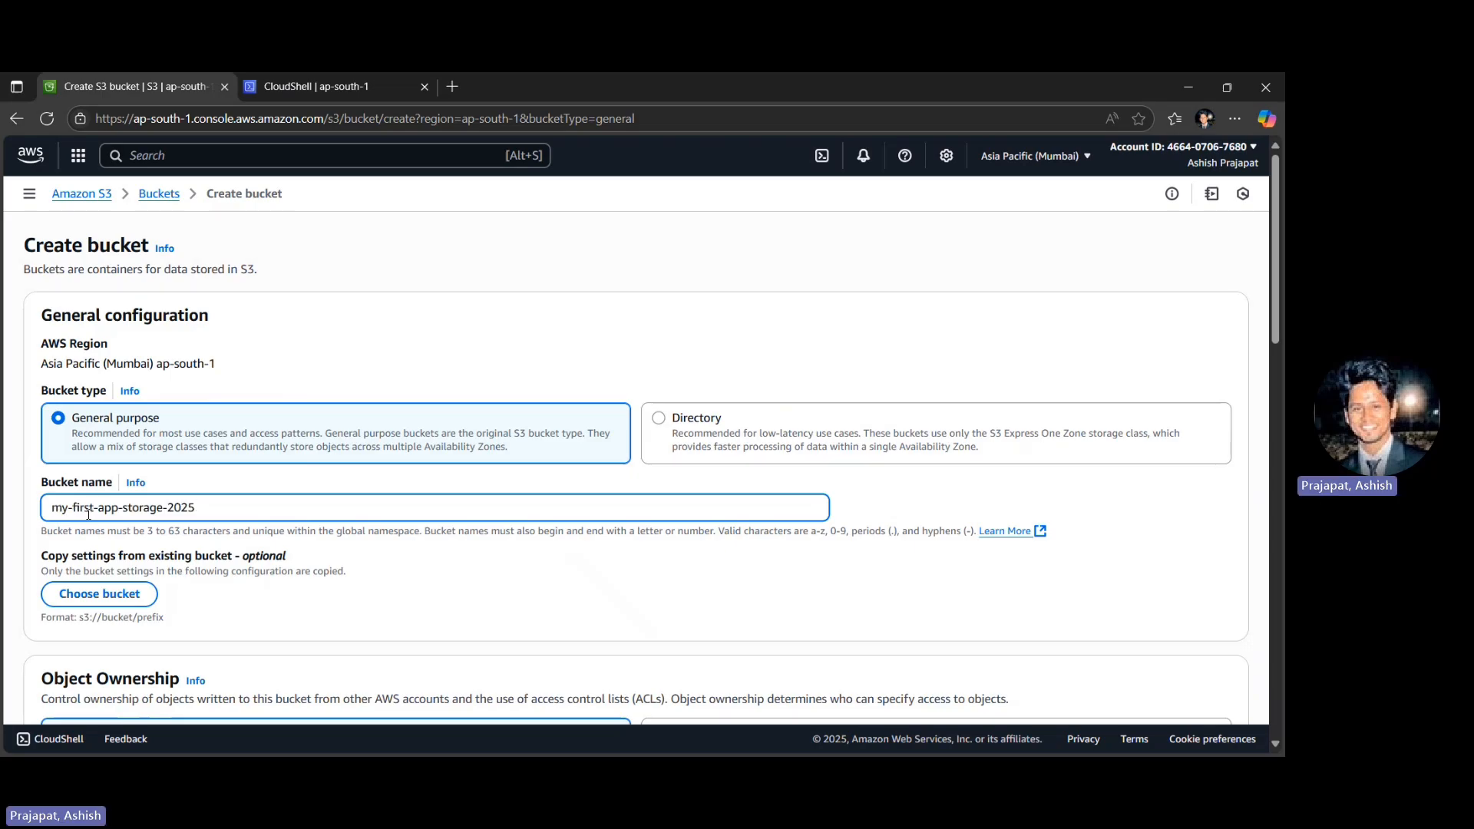
pyautogui.scroll(-1, 88, 512)
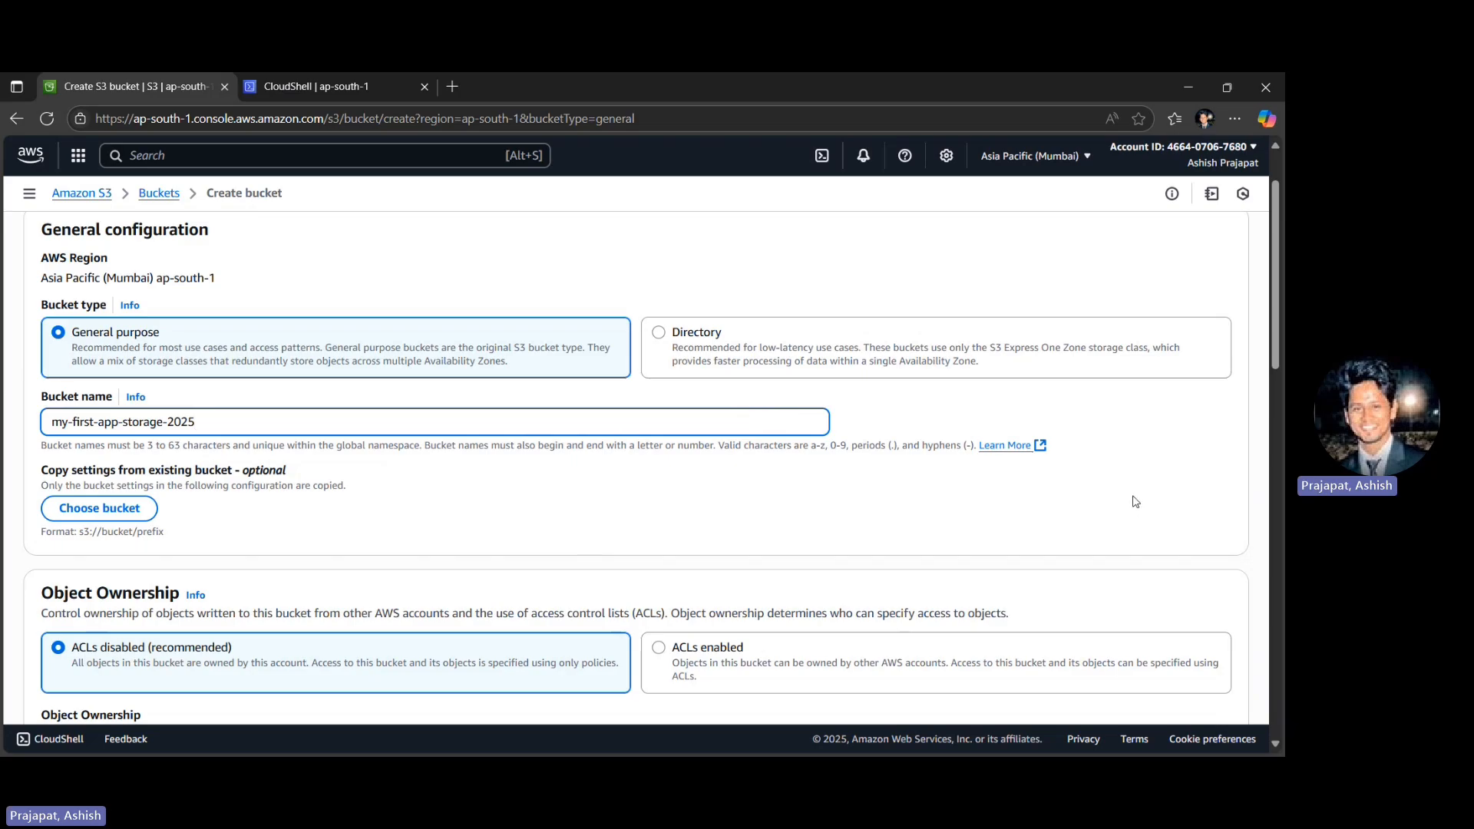
pyautogui.click(1023, 157)
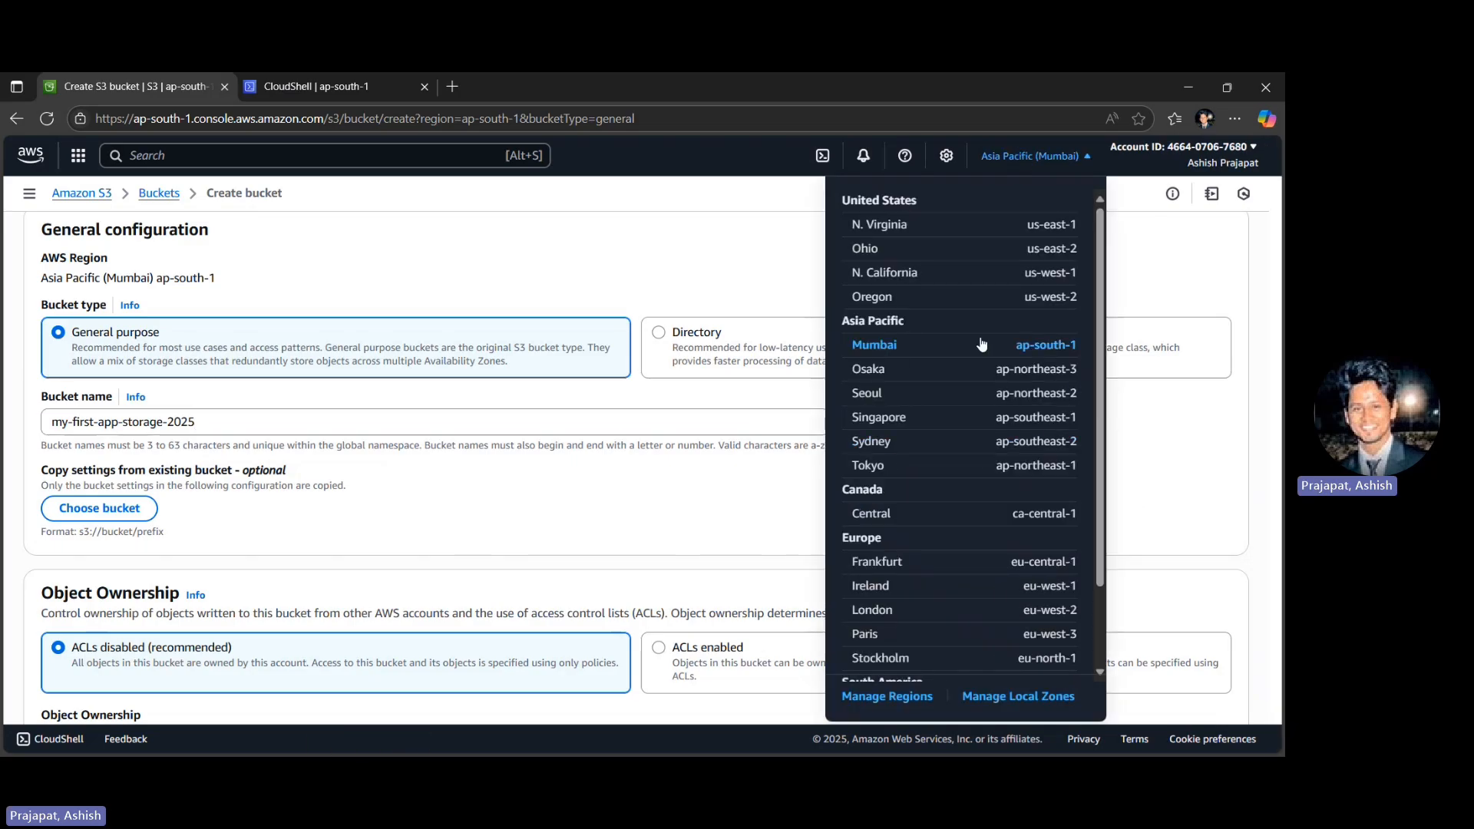
pyautogui.click(697, 234)
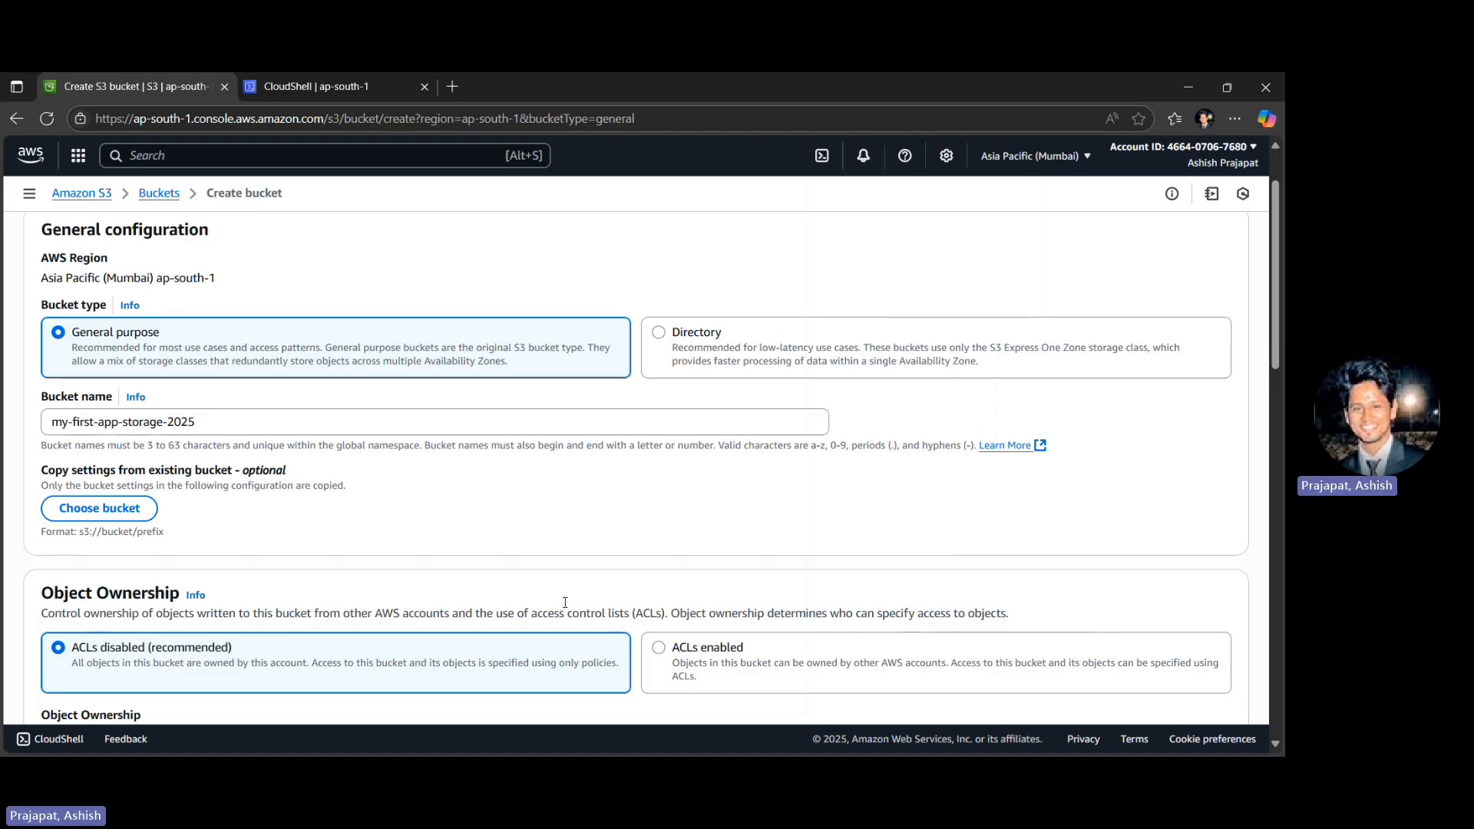
# - Look through the bucket's access, versioning and tag settings and set its Object Ownership to ACLs enabled
pyautogui.scroll(-3, 1135, 526)
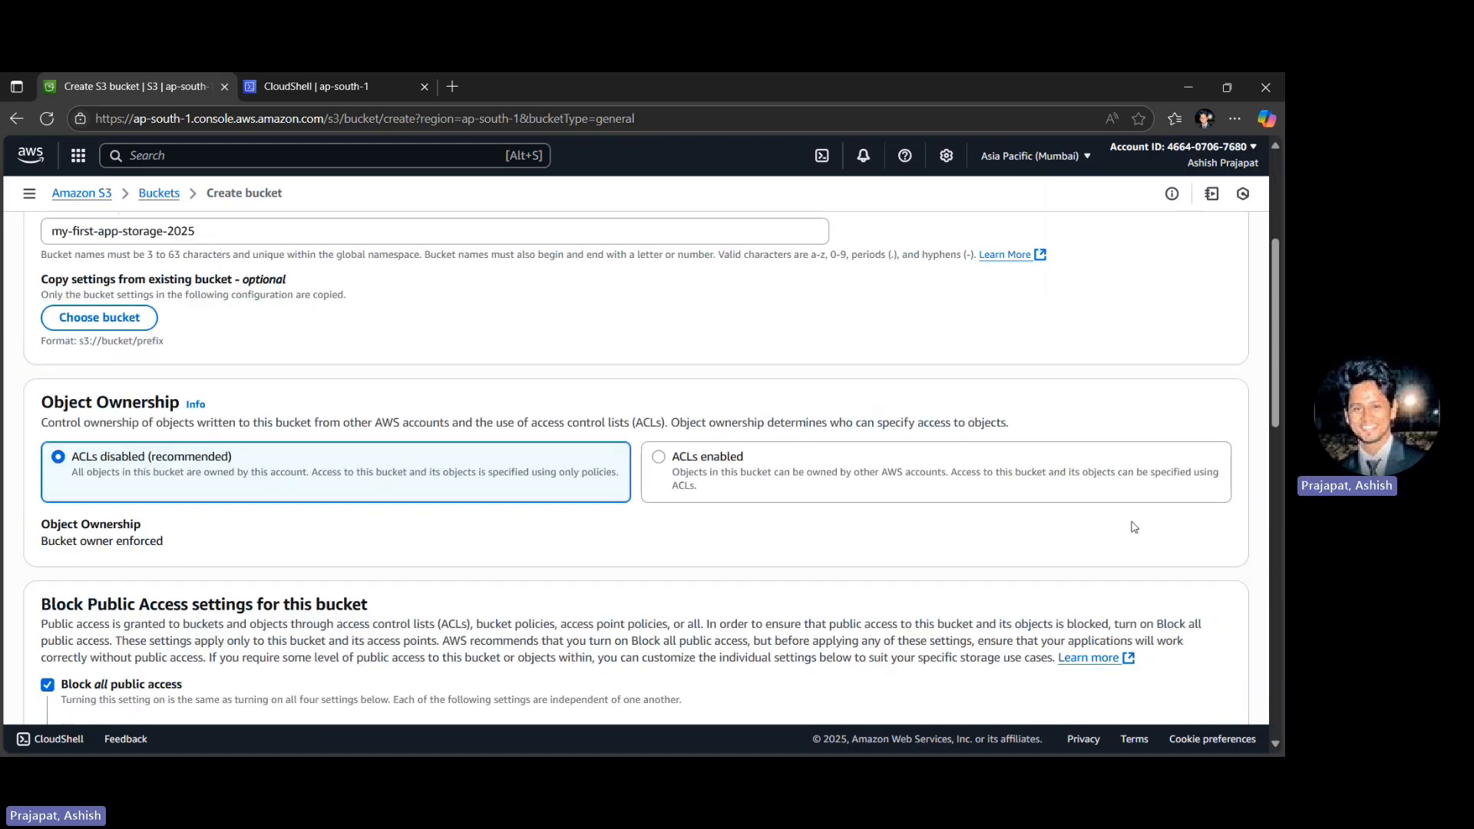
pyautogui.scroll(-4, 1135, 526)
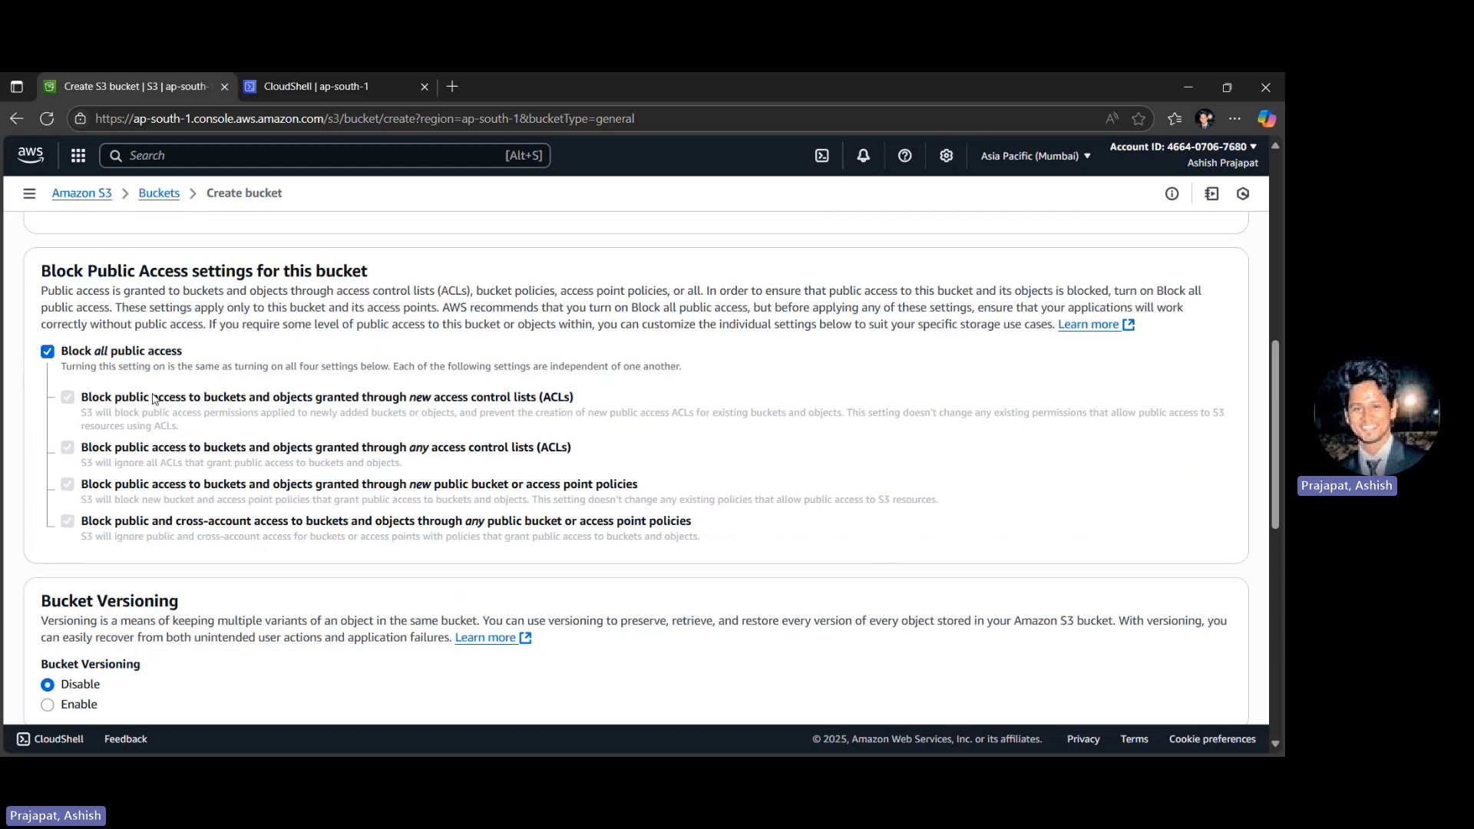
pyautogui.scroll(-5, 153, 398)
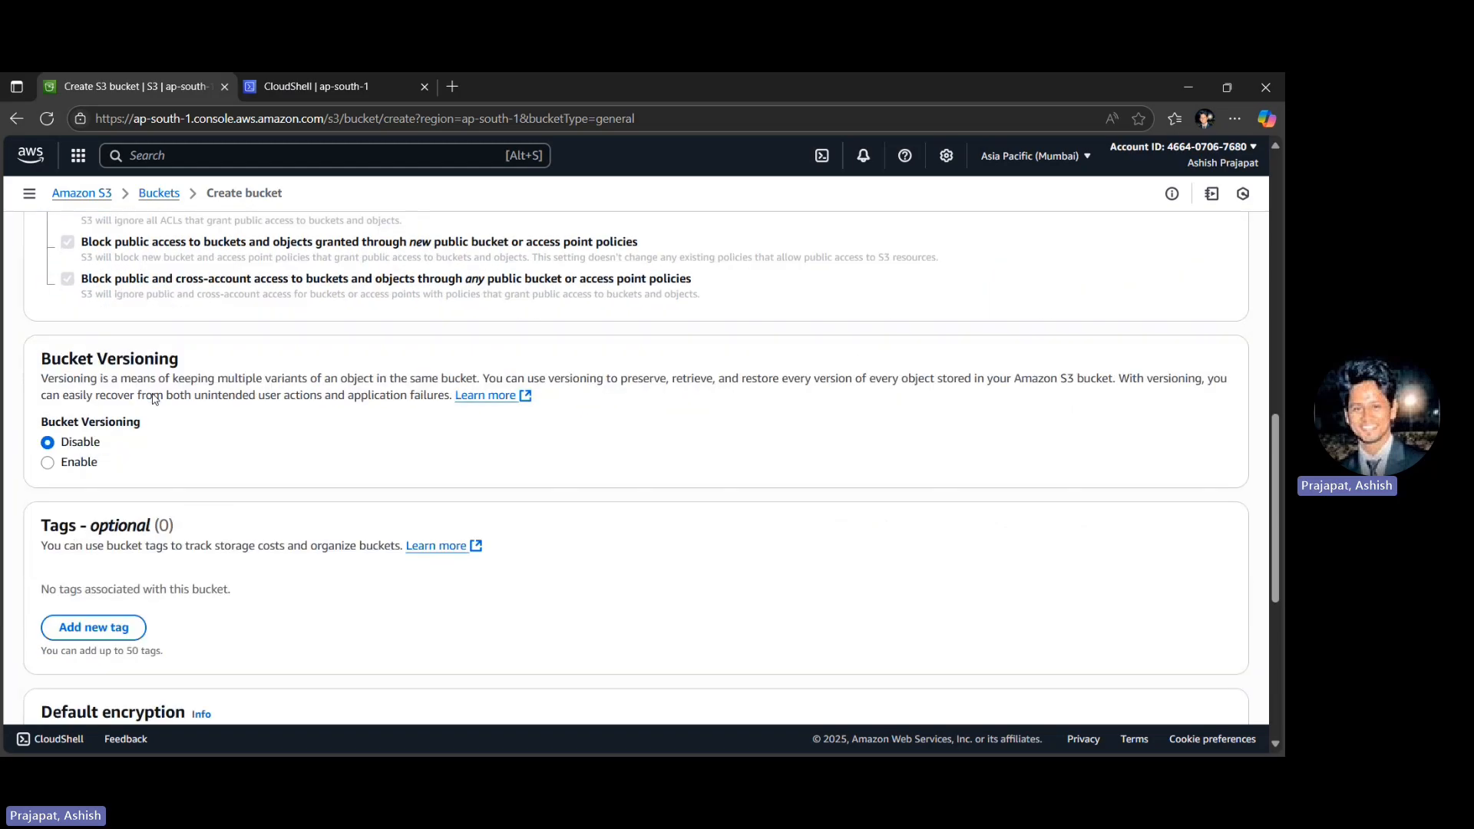
pyautogui.scroll(-4, 153, 397)
pyautogui.scroll(9, 152, 398)
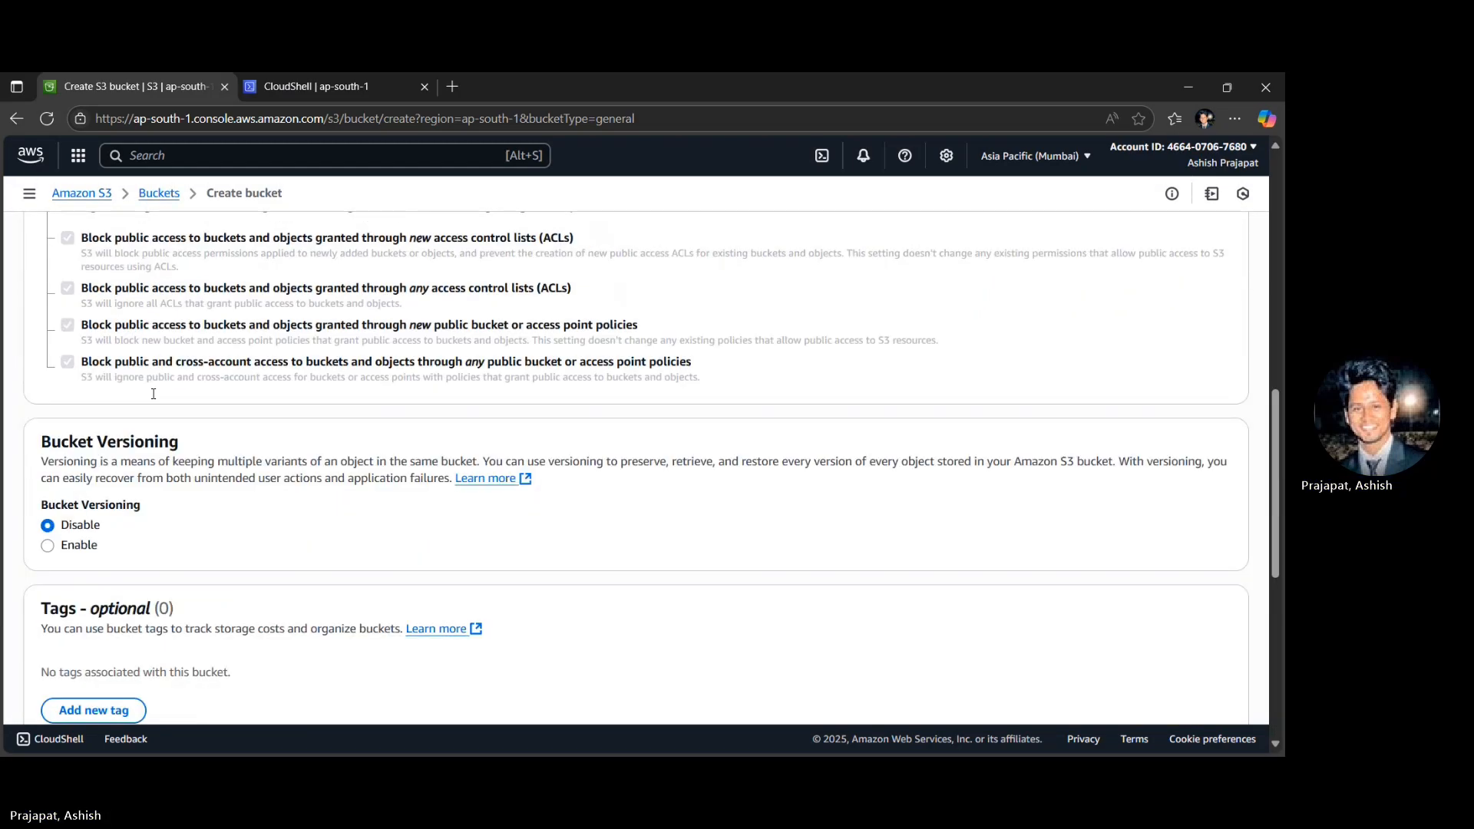
pyautogui.scroll(3, 153, 398)
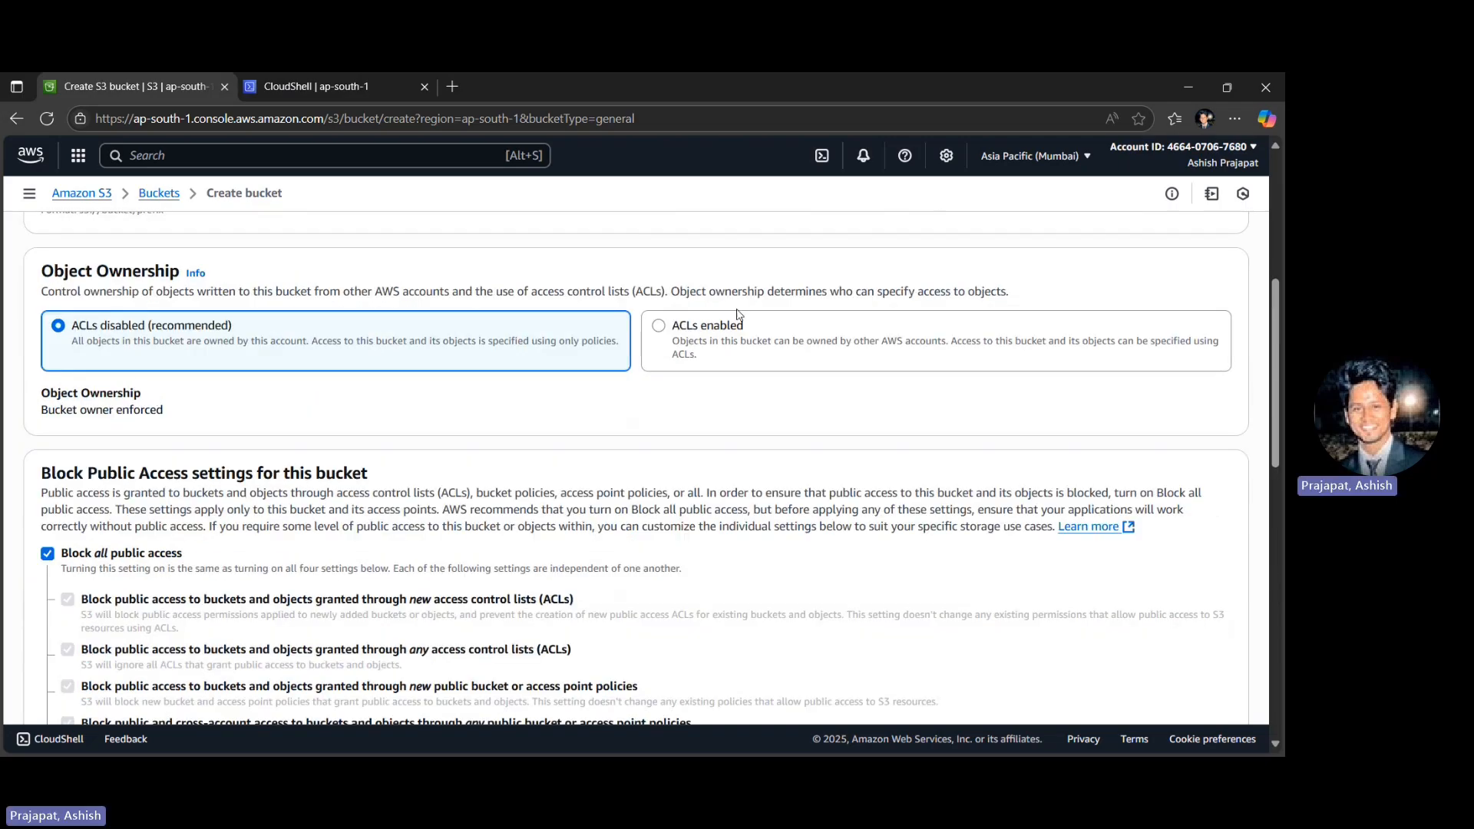
pyautogui.click(900, 336)
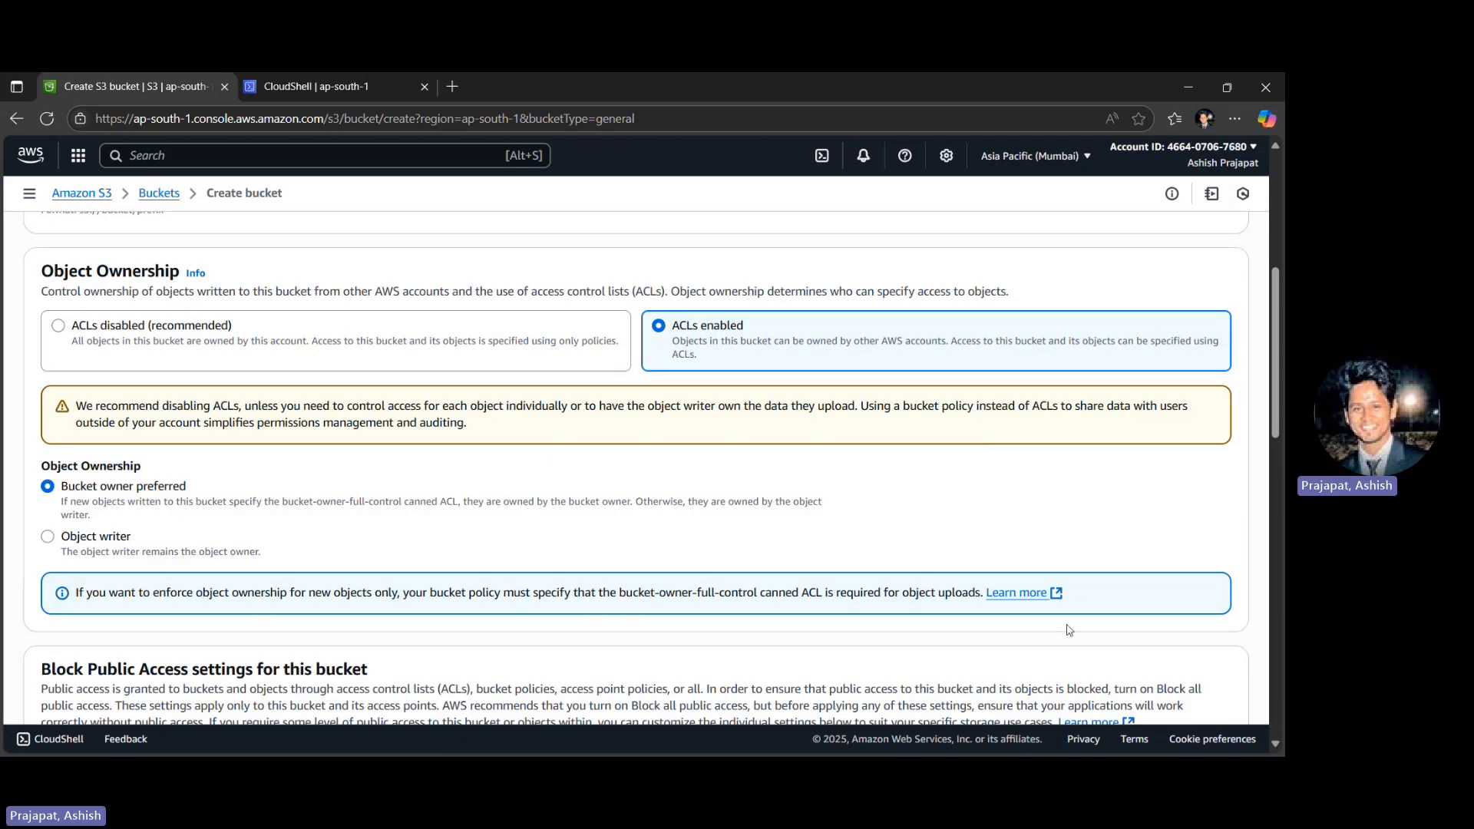
# - Review the remaining ownership, versioning and encryption settings, keep their defaults, and create the bucket
pyautogui.scroll(-15, 1067, 626)
pyautogui.scroll(1, 329, 487)
pyautogui.scroll(4, 193, 482)
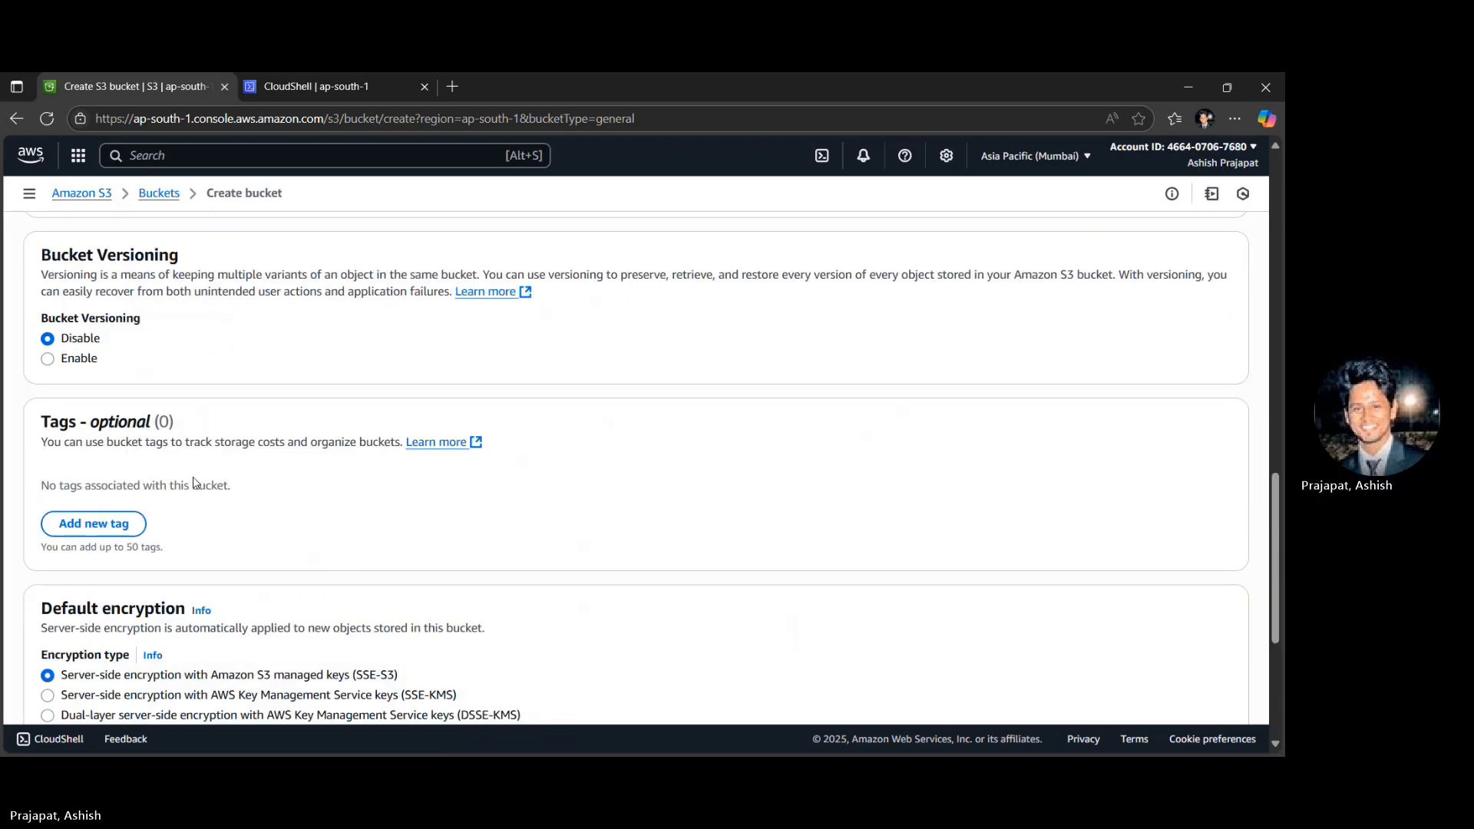
pyautogui.scroll(5, 195, 482)
pyautogui.scroll(3, 195, 482)
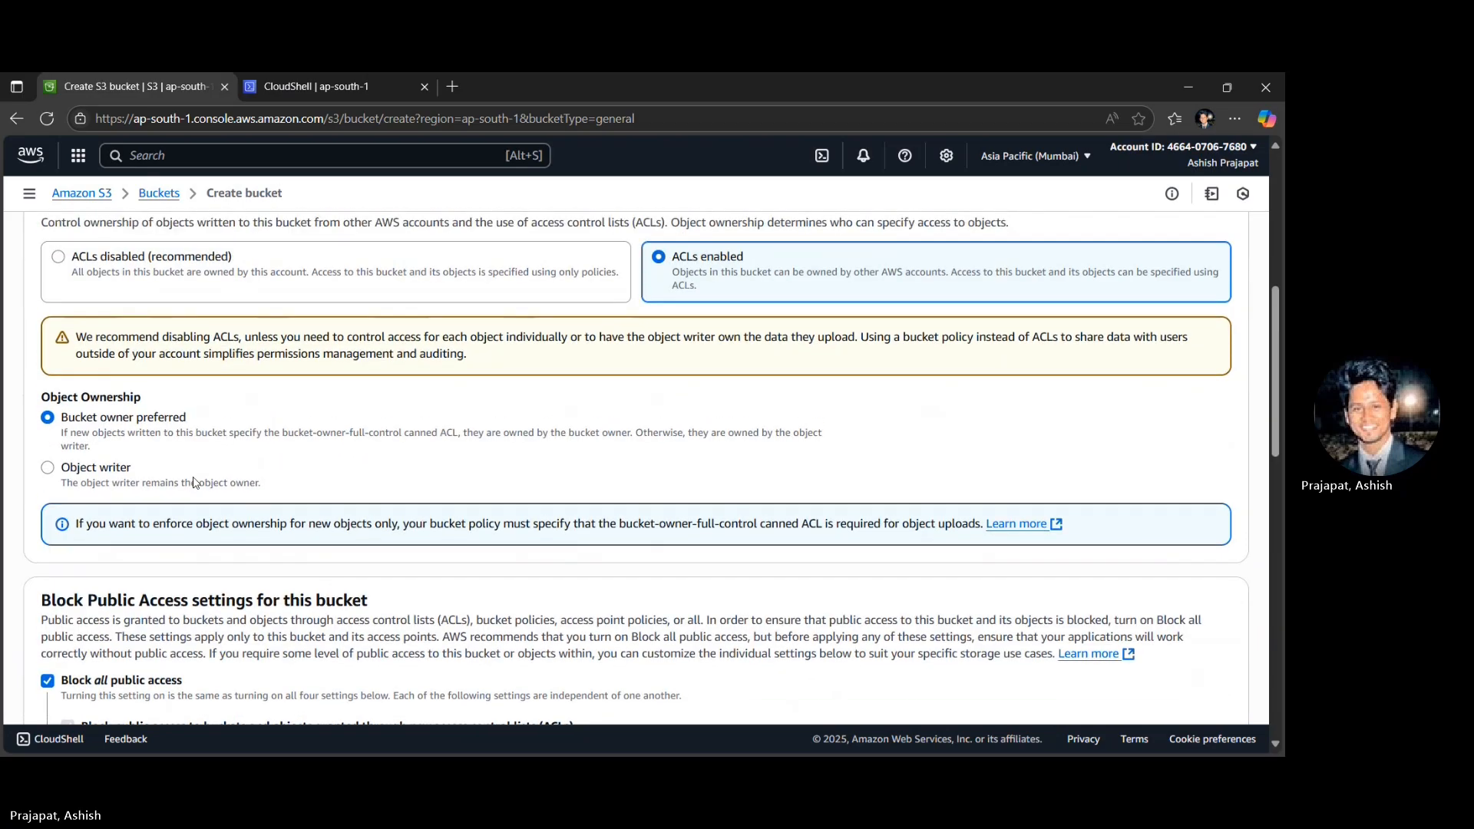
pyautogui.scroll(-15, 1250, 660)
pyautogui.click(1232, 677)
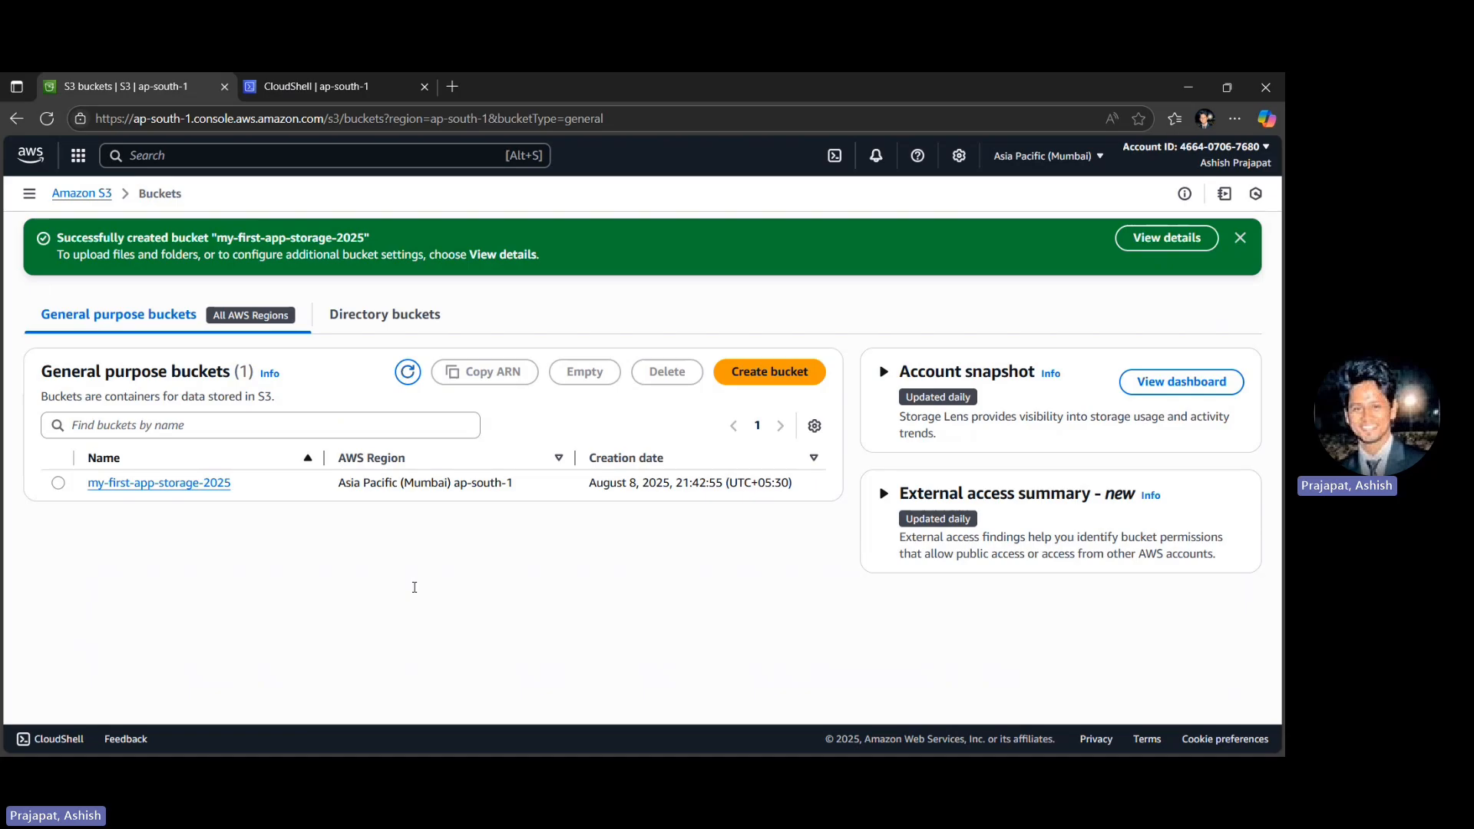
# - Upload the image Sample.jpg to the my-first-app-storage-2025 bucket
pyautogui.click(223, 484)
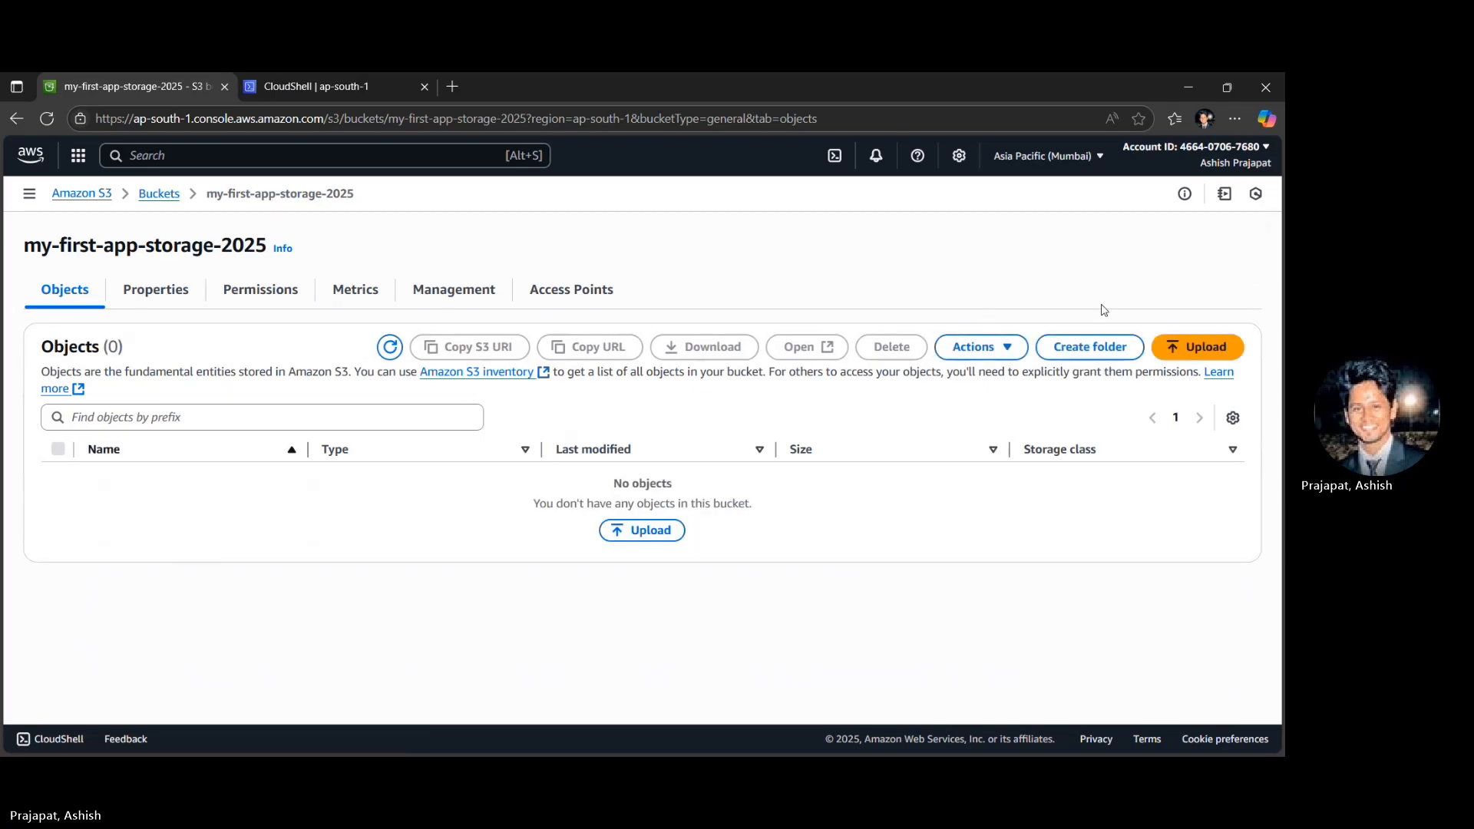
pyautogui.click(1196, 347)
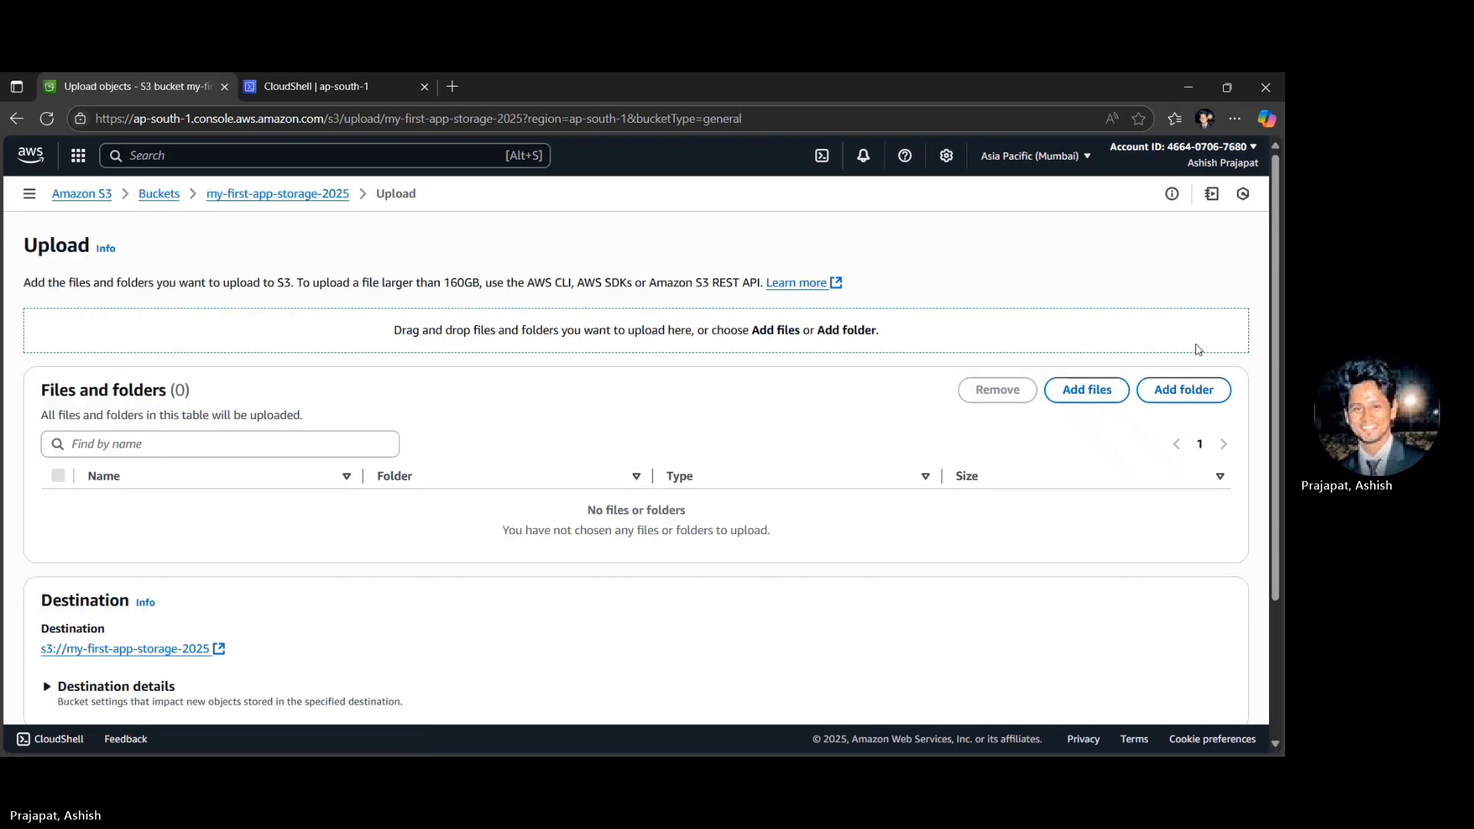
pyautogui.click(1085, 390)
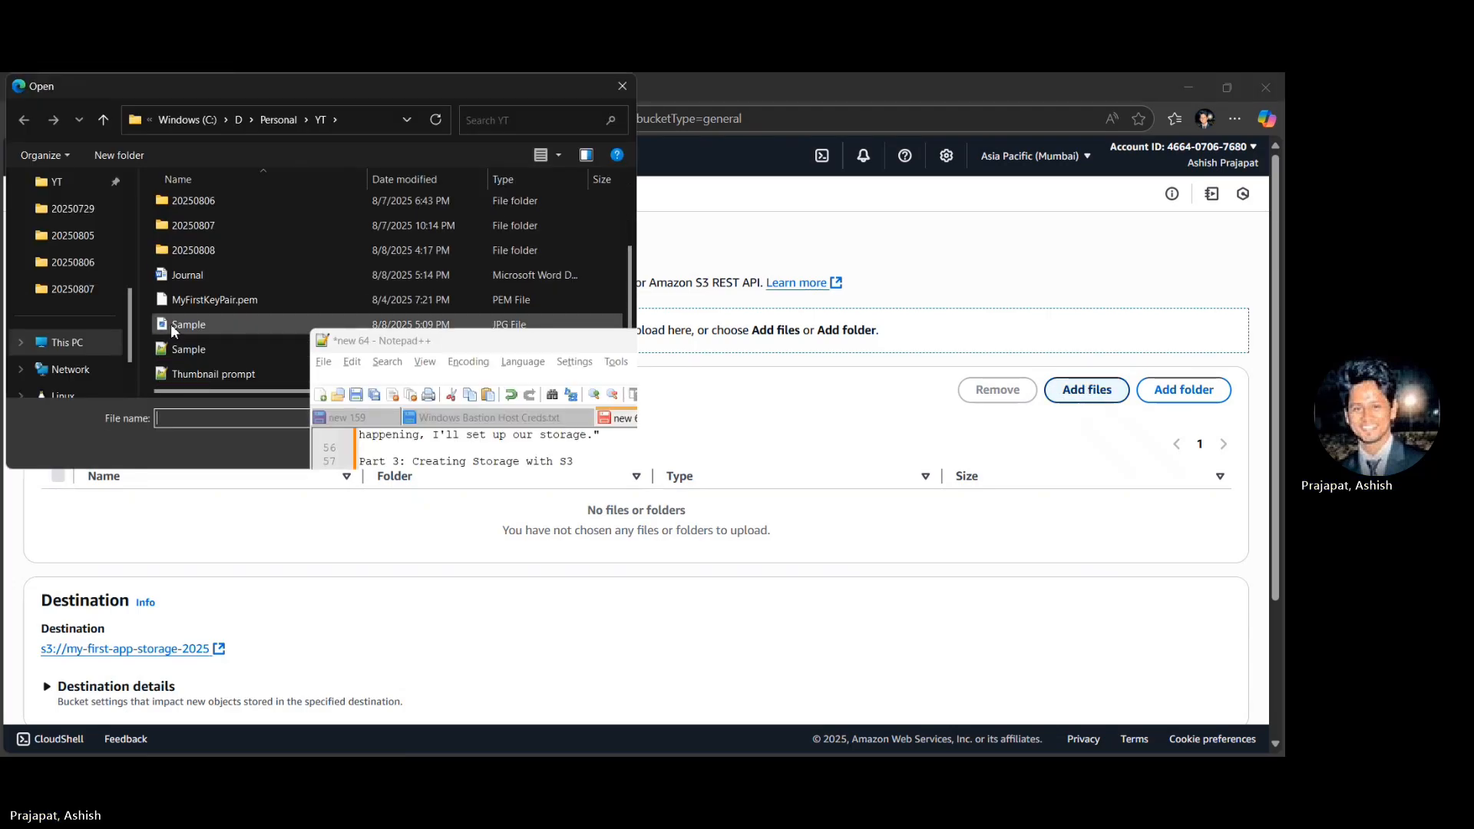
pyautogui.doubleClick(170, 325)
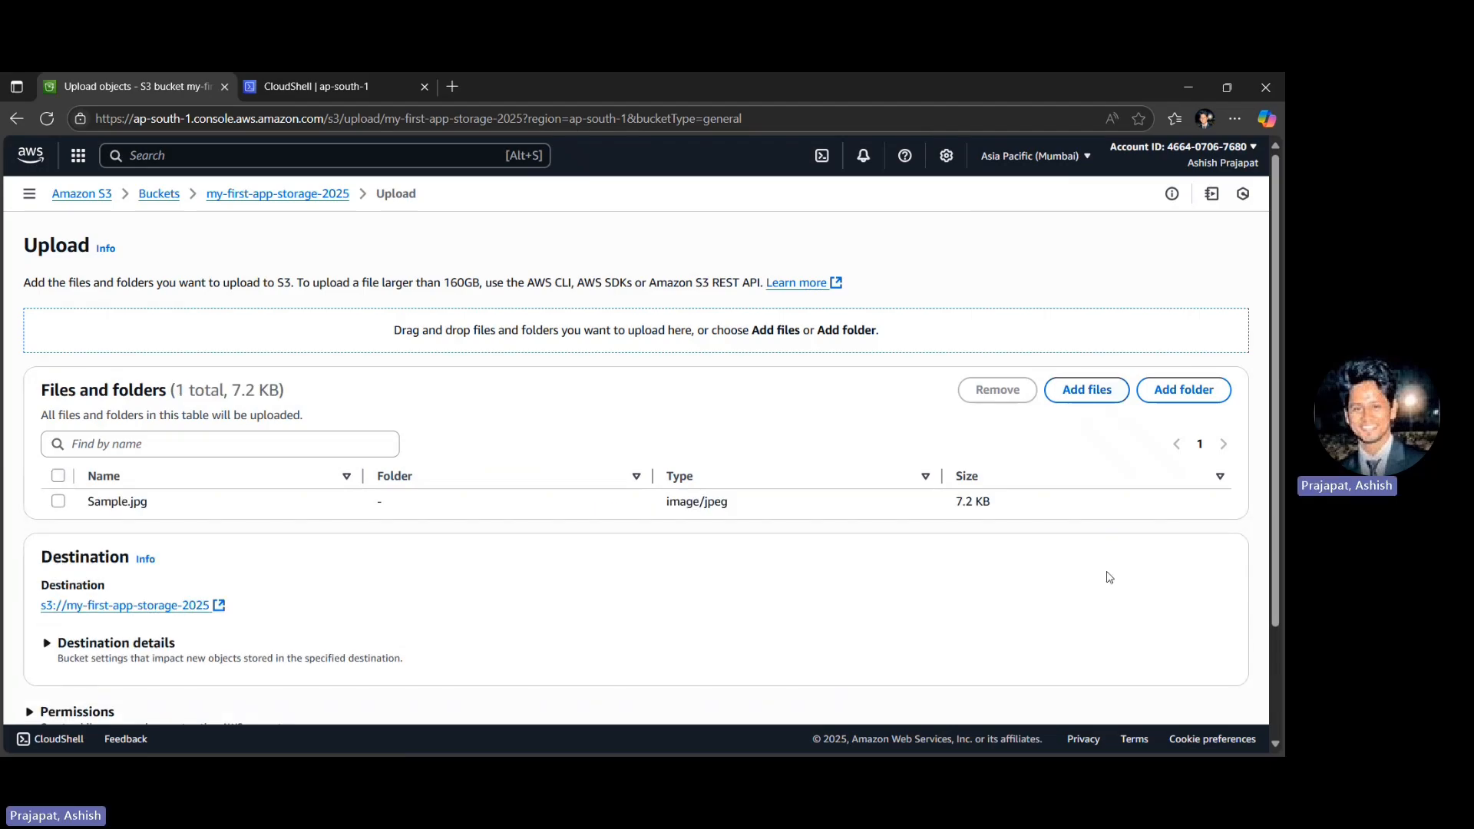
pyautogui.scroll(-3, 1125, 575)
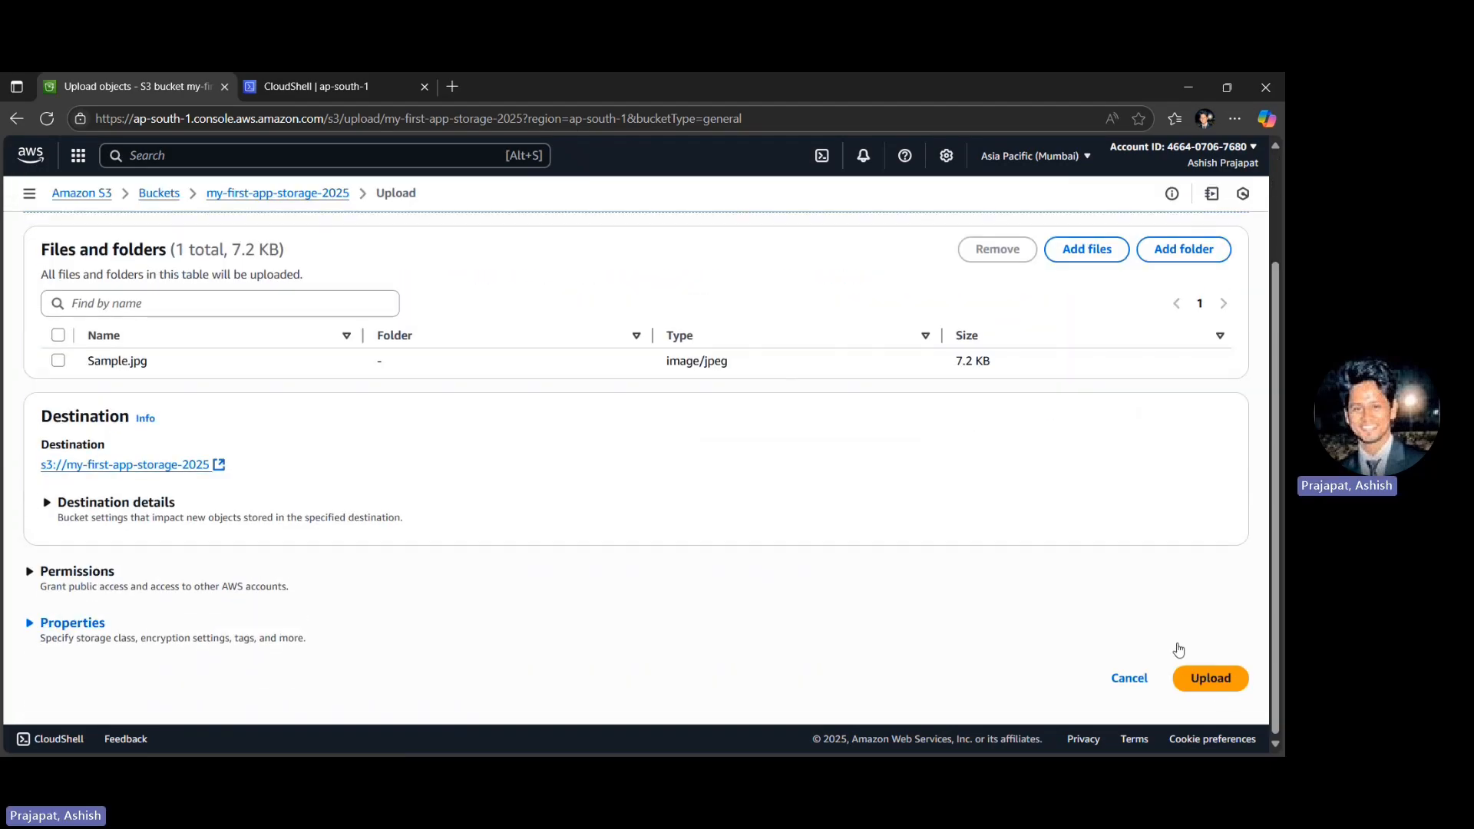
pyautogui.click(1211, 678)
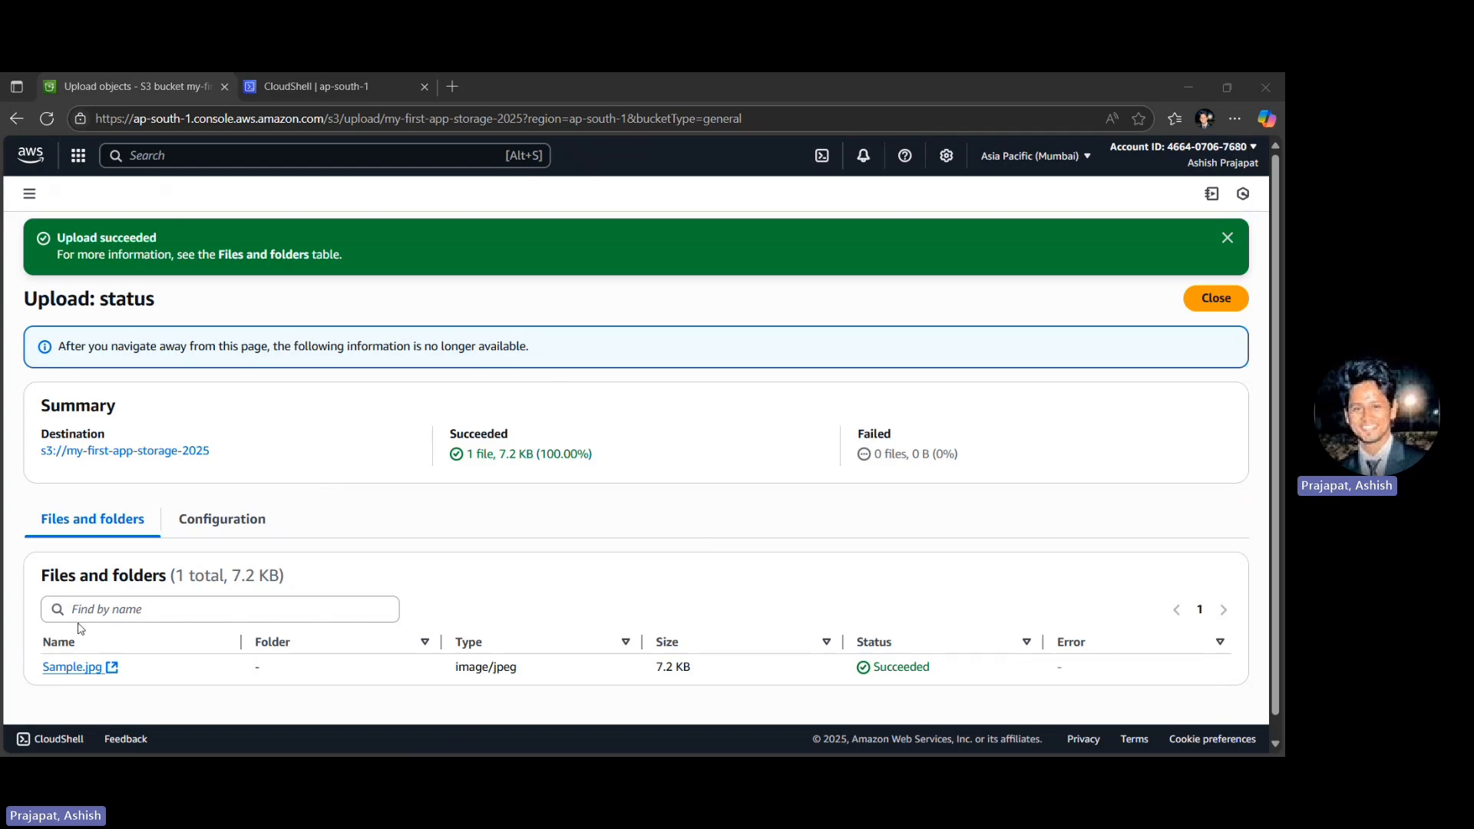
# - Try to make Sample.jpg in the bucket public using its ACL and examine the resulting status details
pyautogui.click(113, 453)
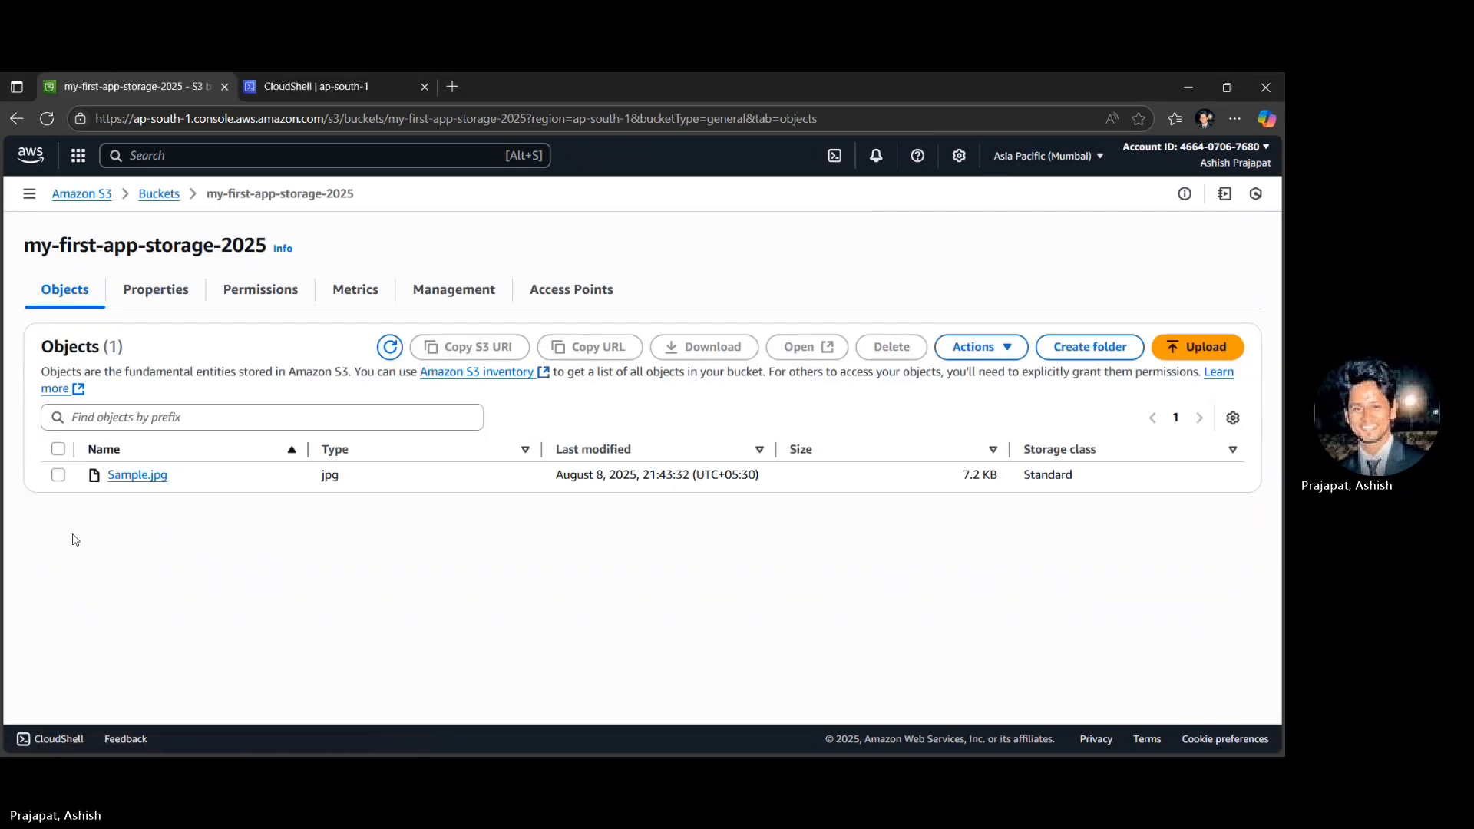
pyautogui.click(57, 475)
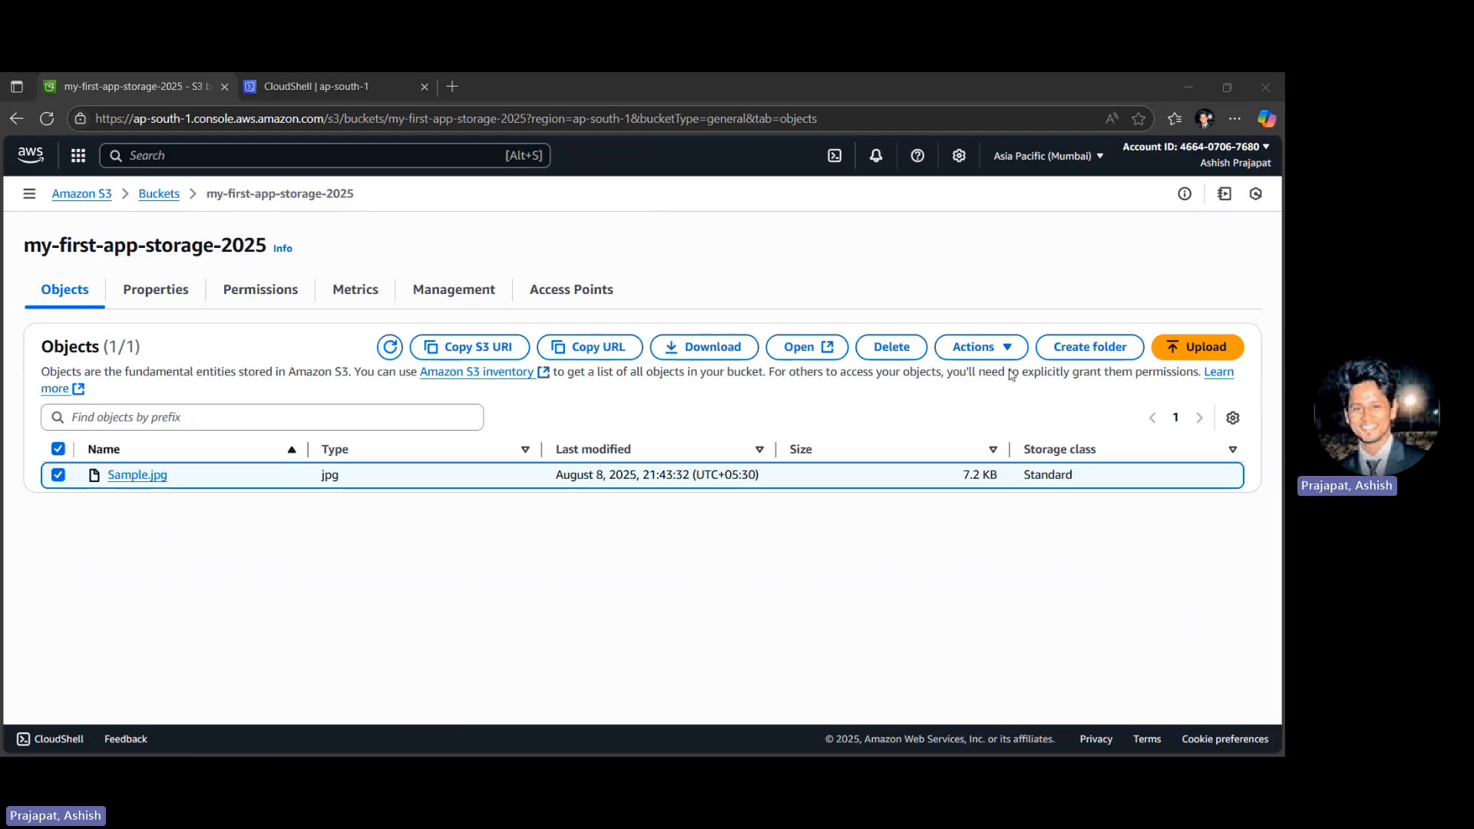
pyautogui.click(957, 350)
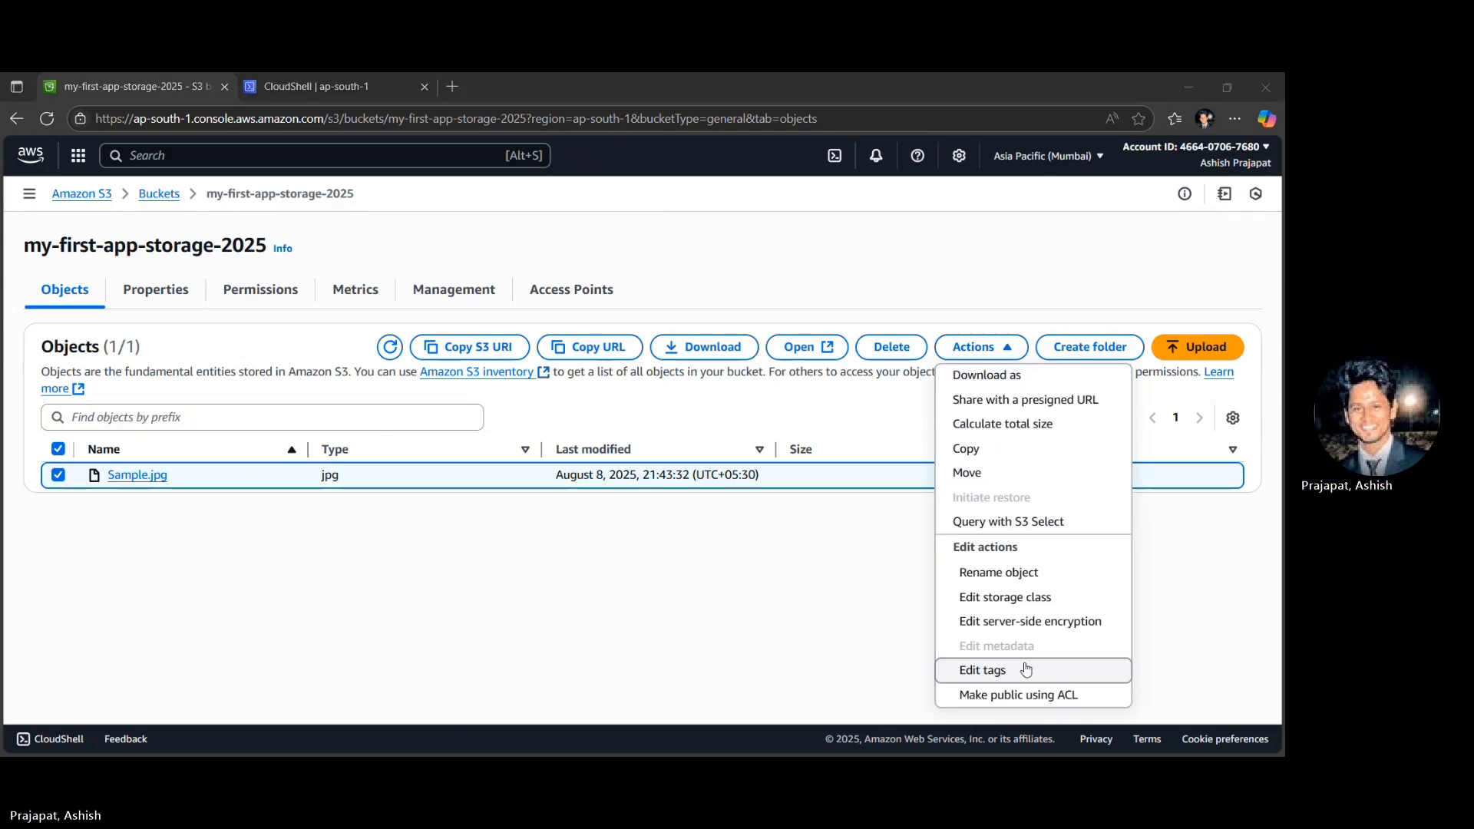
pyautogui.click(1016, 693)
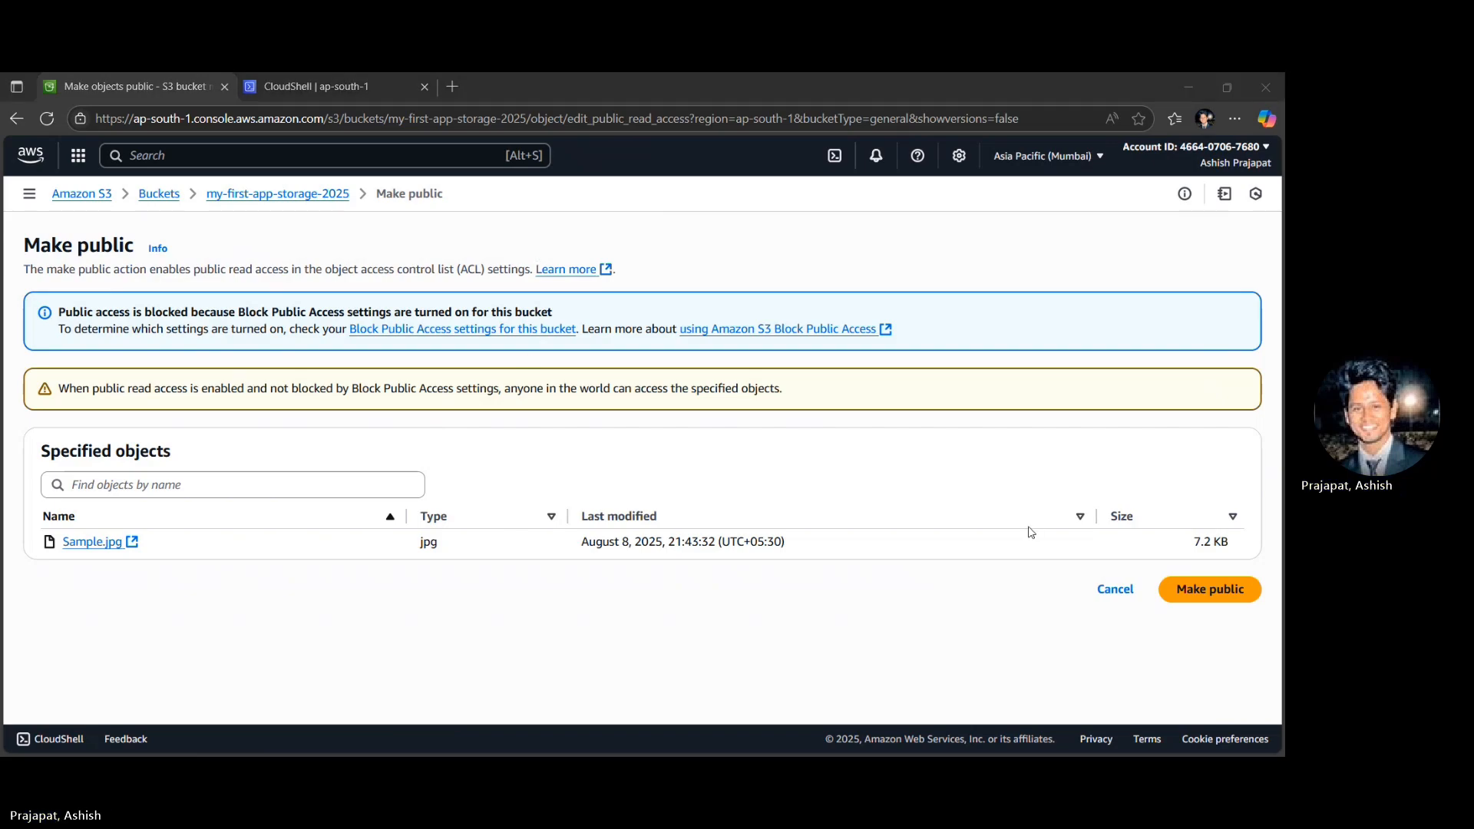
pyautogui.click(1225, 594)
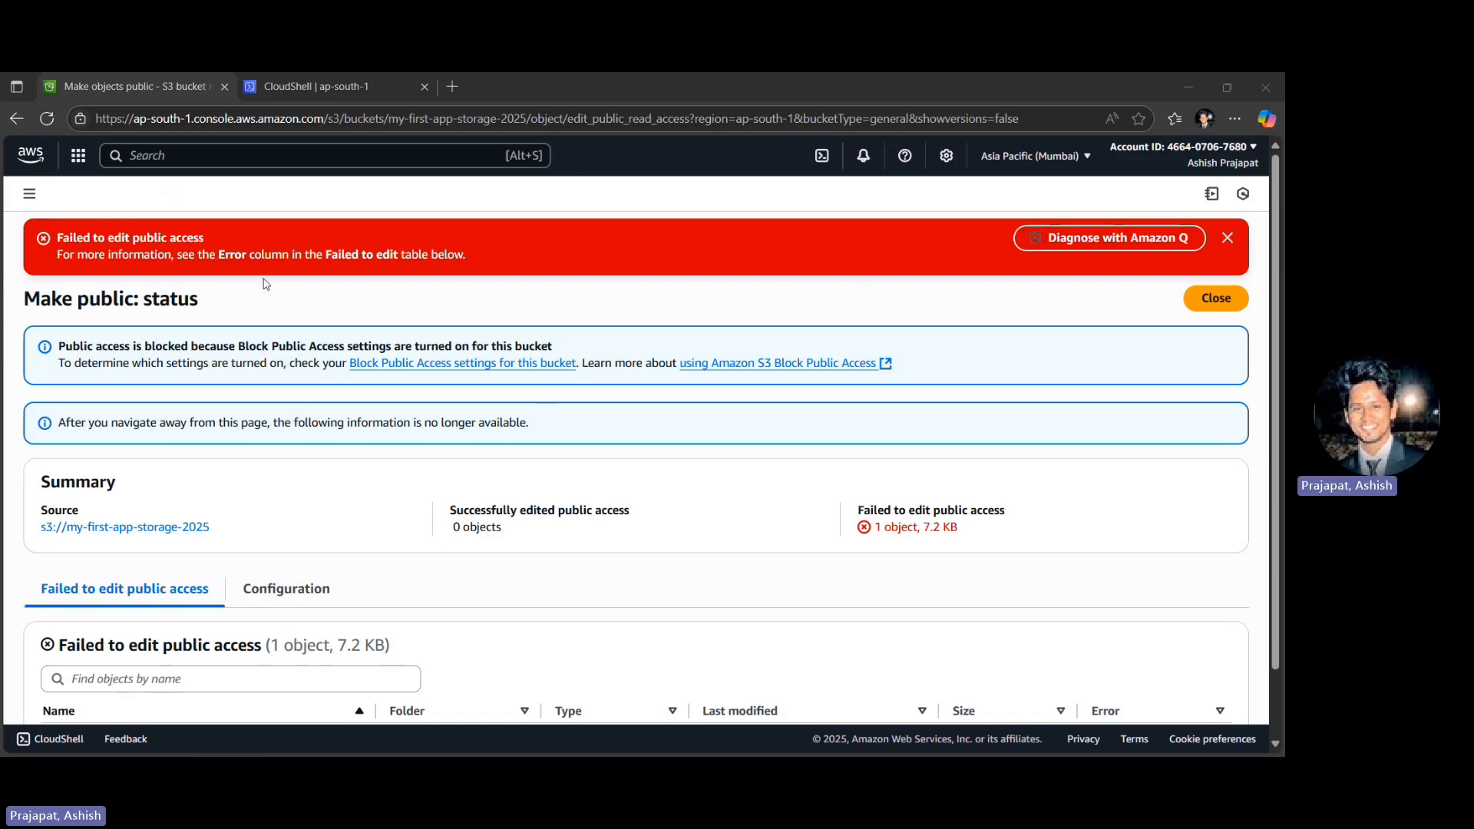
pyautogui.moveTo(331, 254); pyautogui.dragTo(397, 254)
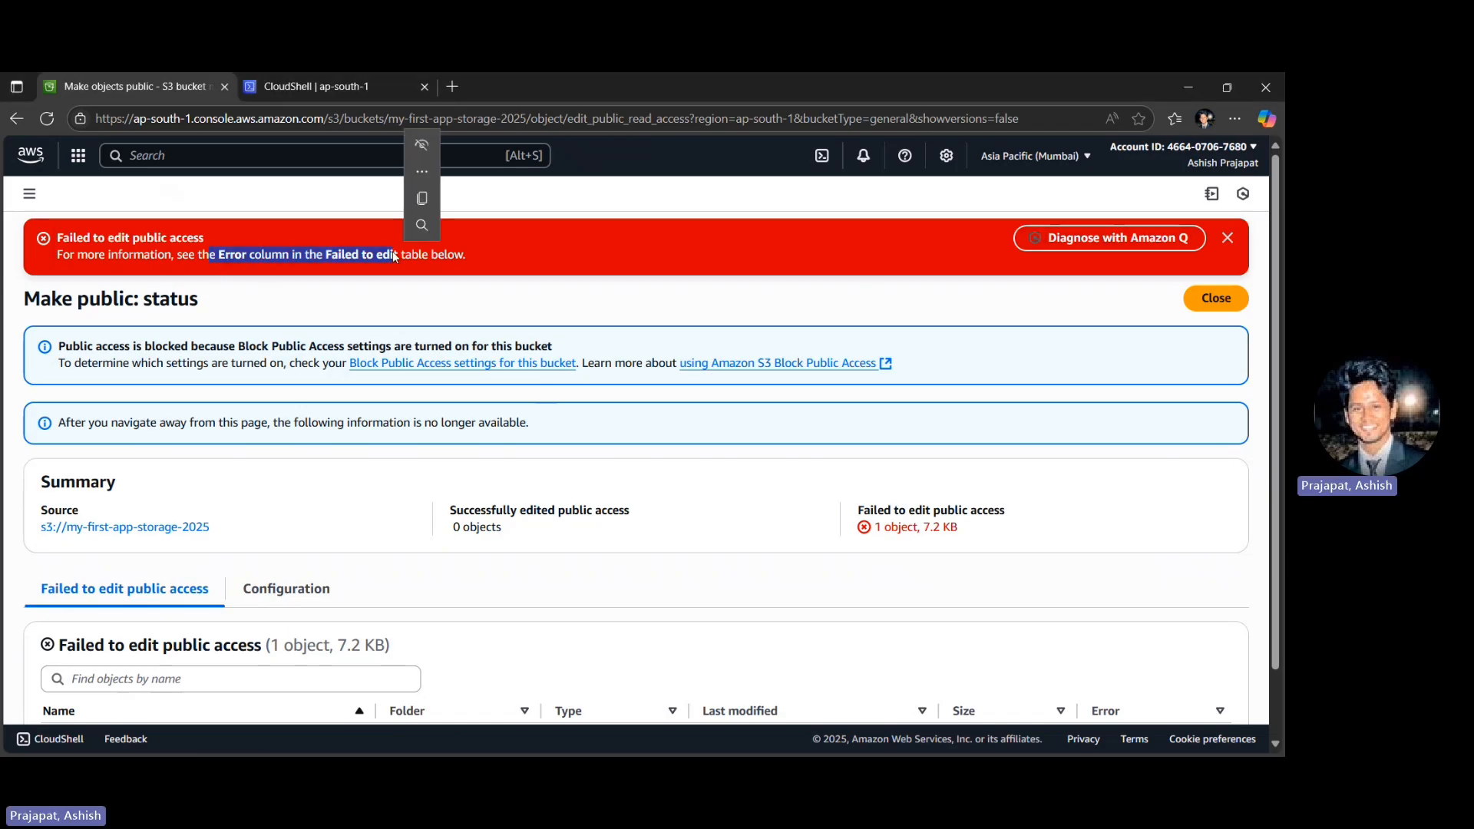
pyautogui.scroll(-1, 472, 471)
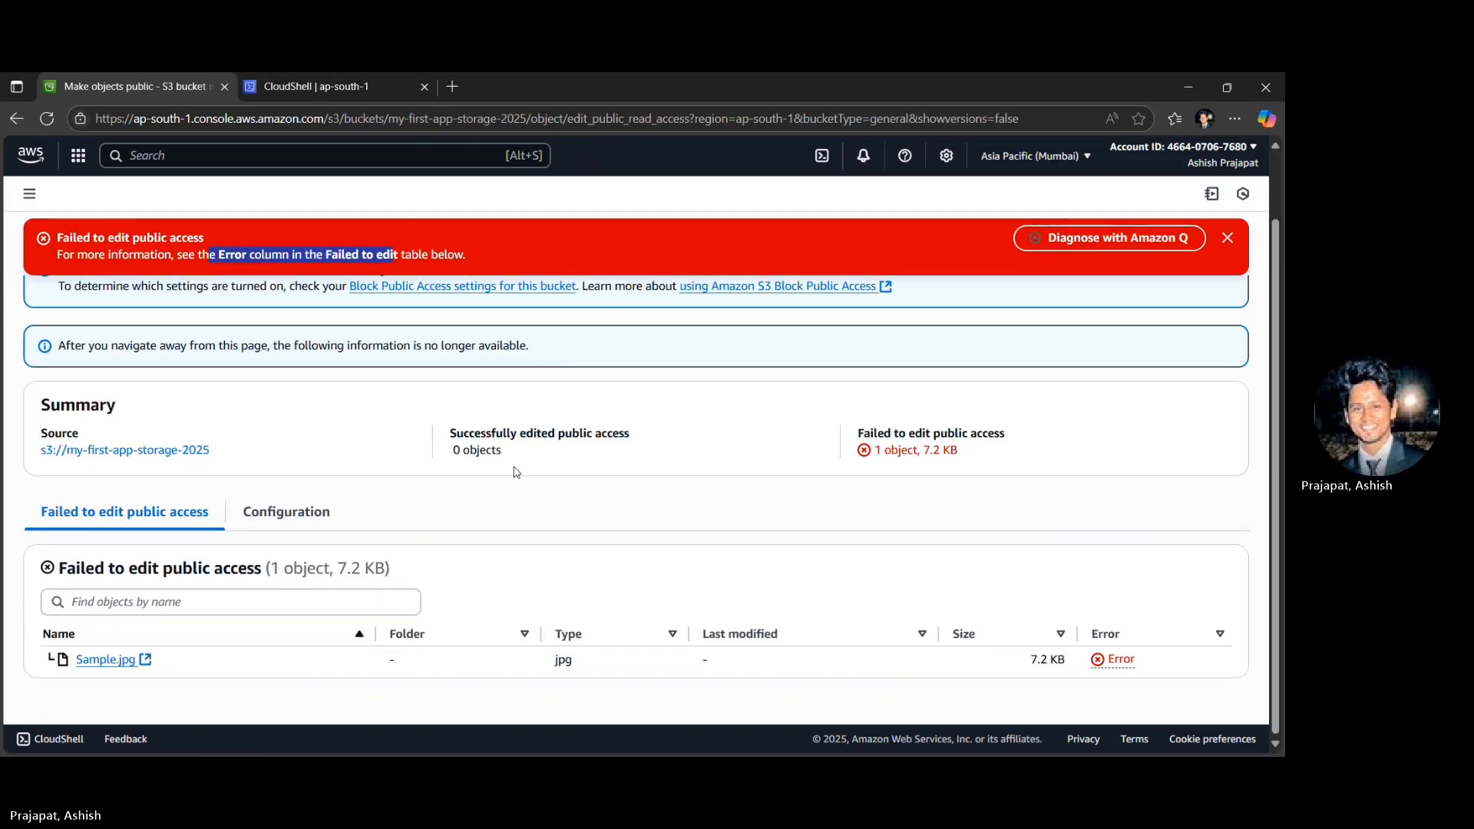
# - Examine the error details for Sample.jpg's public access edit and return to the my-first-app-storage-2025 bucket
pyautogui.click(1115, 662)
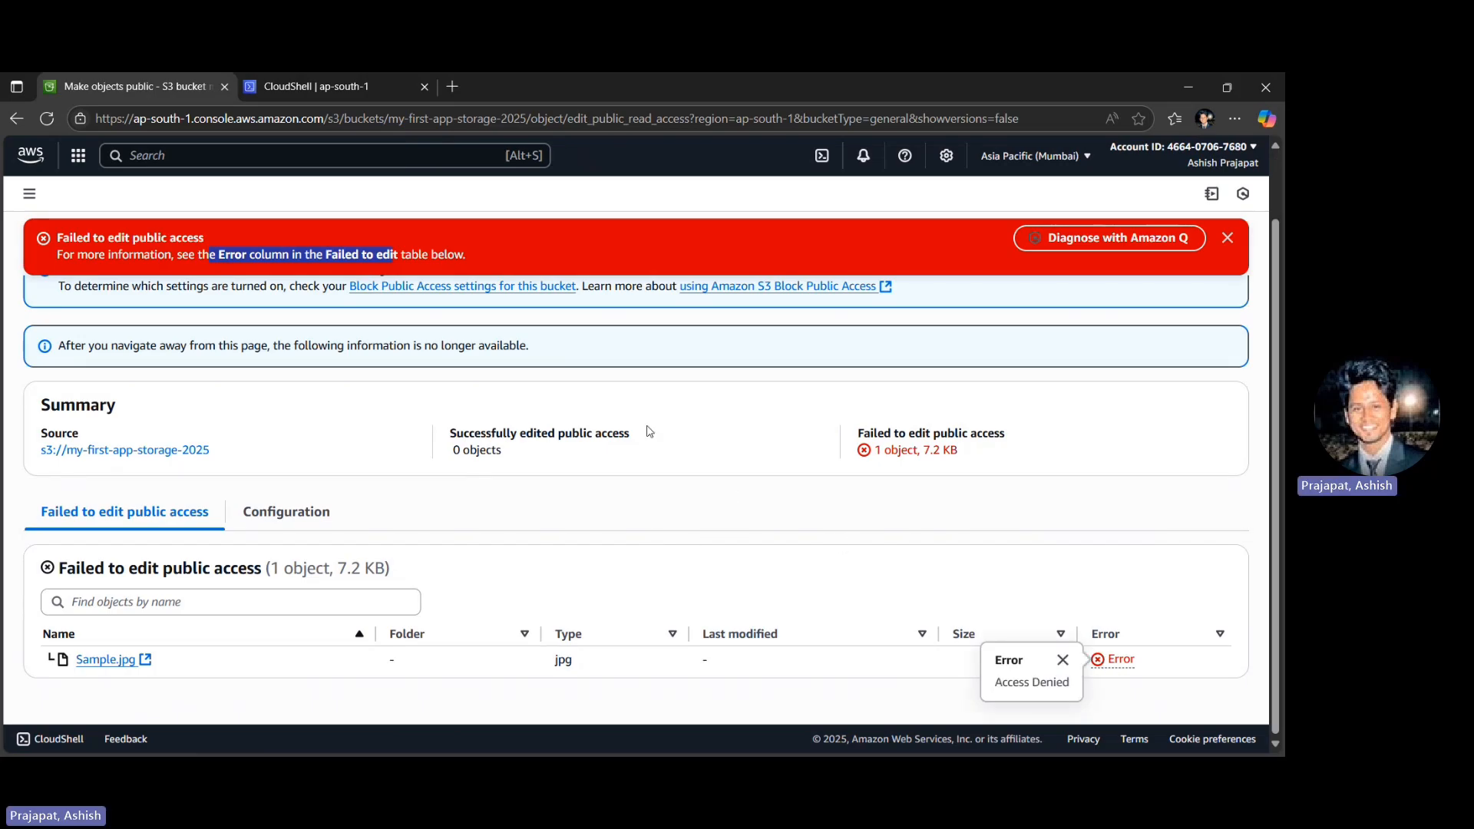
pyautogui.click(188, 539)
pyautogui.click(138, 451)
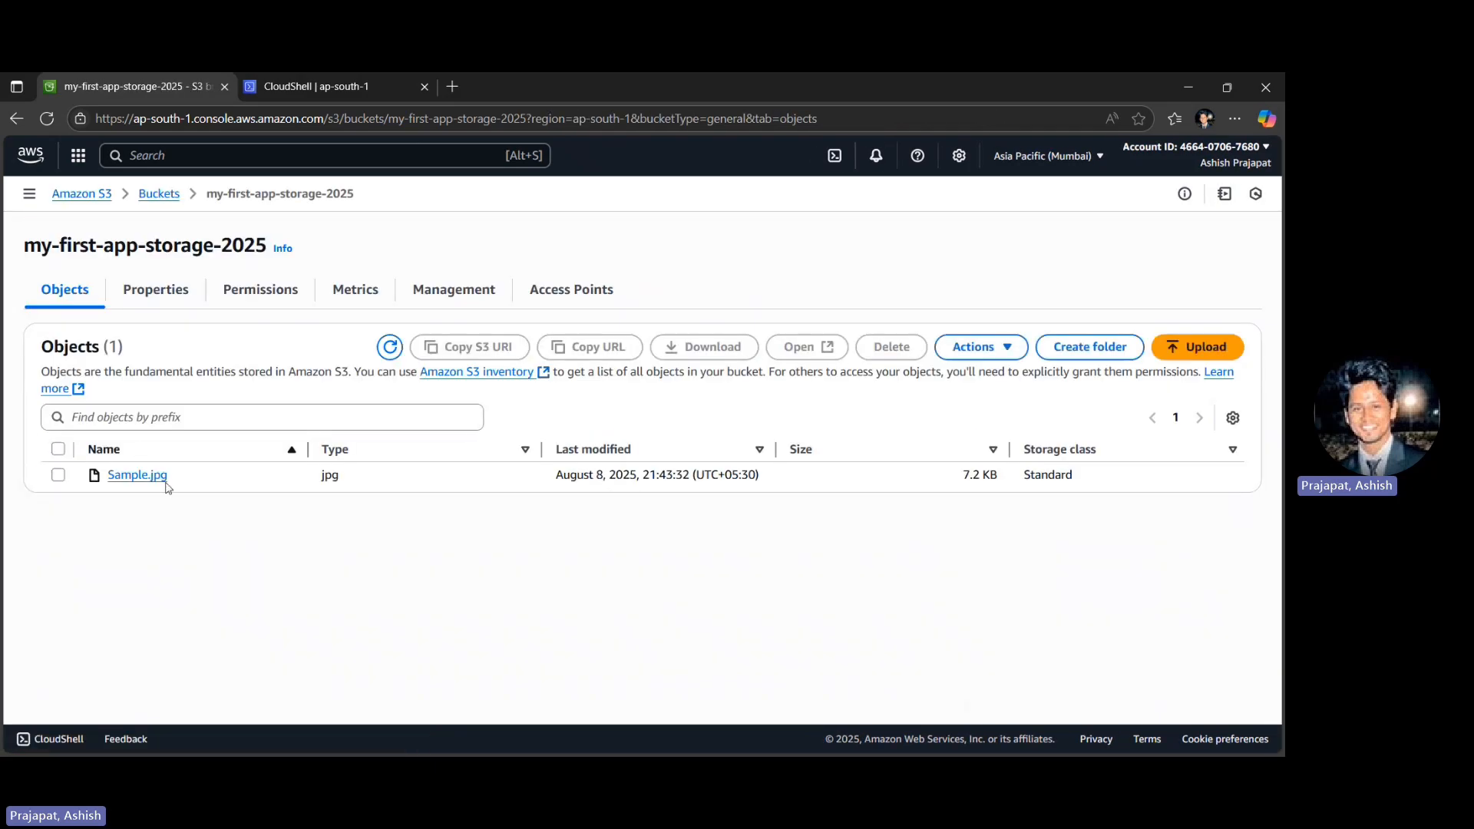
# - Review the bucket's permissions, turn off Block all public access, and confirm the change
pyautogui.click(274, 289)
pyautogui.scroll(-4, 192, 606)
pyautogui.scroll(-3, 194, 603)
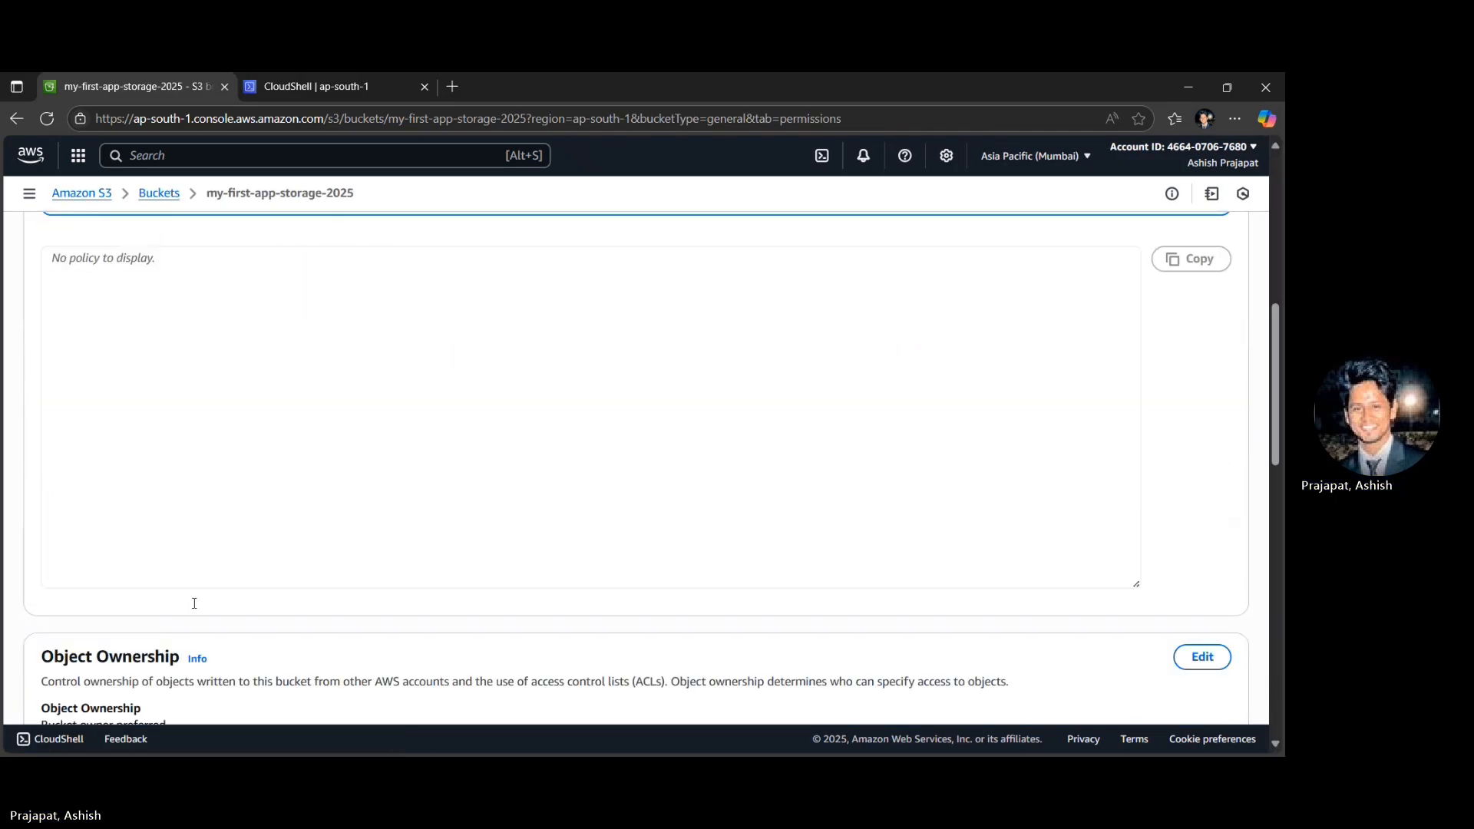
pyautogui.scroll(-10, 194, 604)
pyautogui.scroll(5, 194, 603)
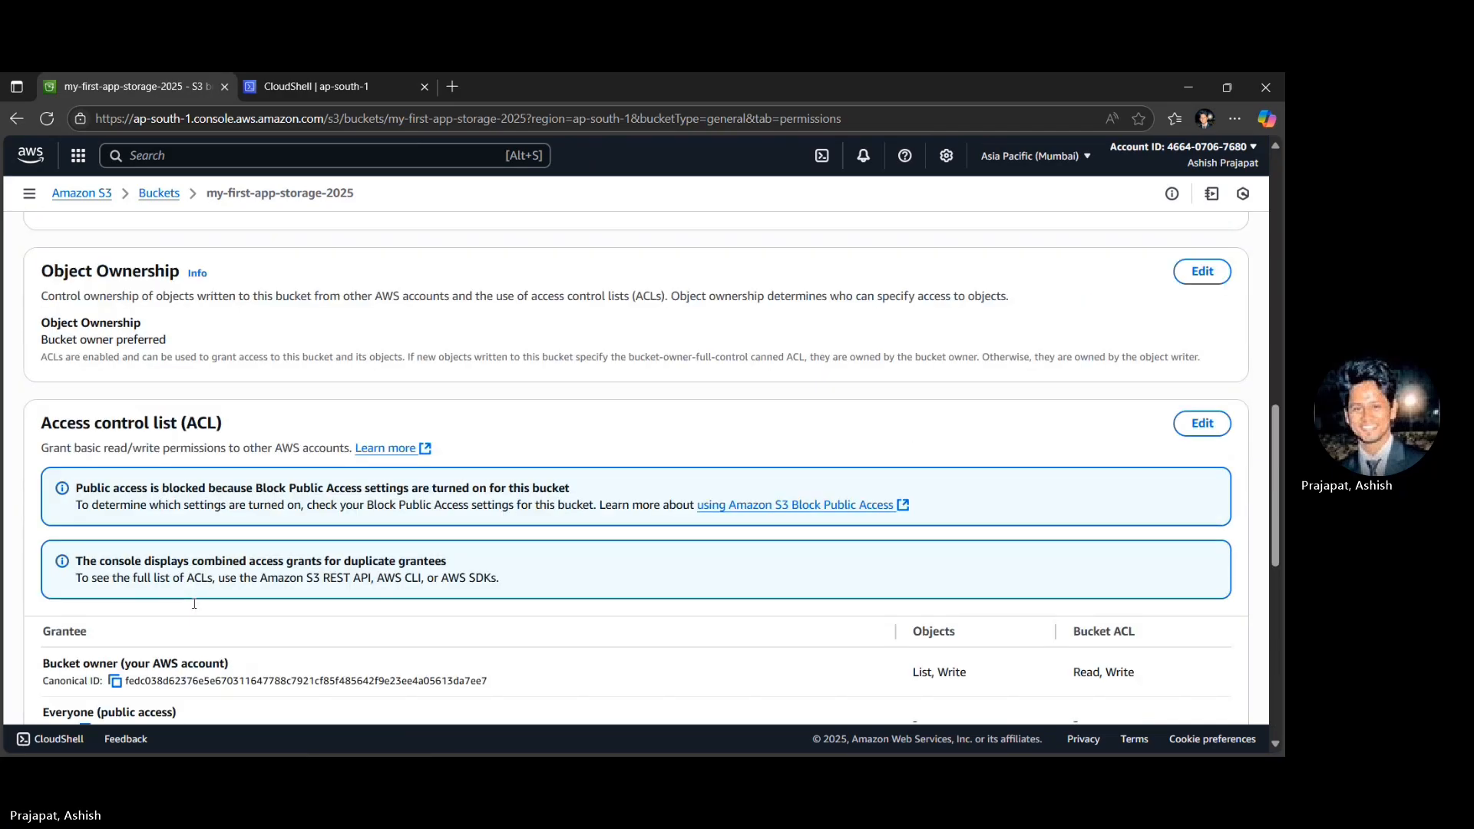
pyautogui.scroll(10, 194, 604)
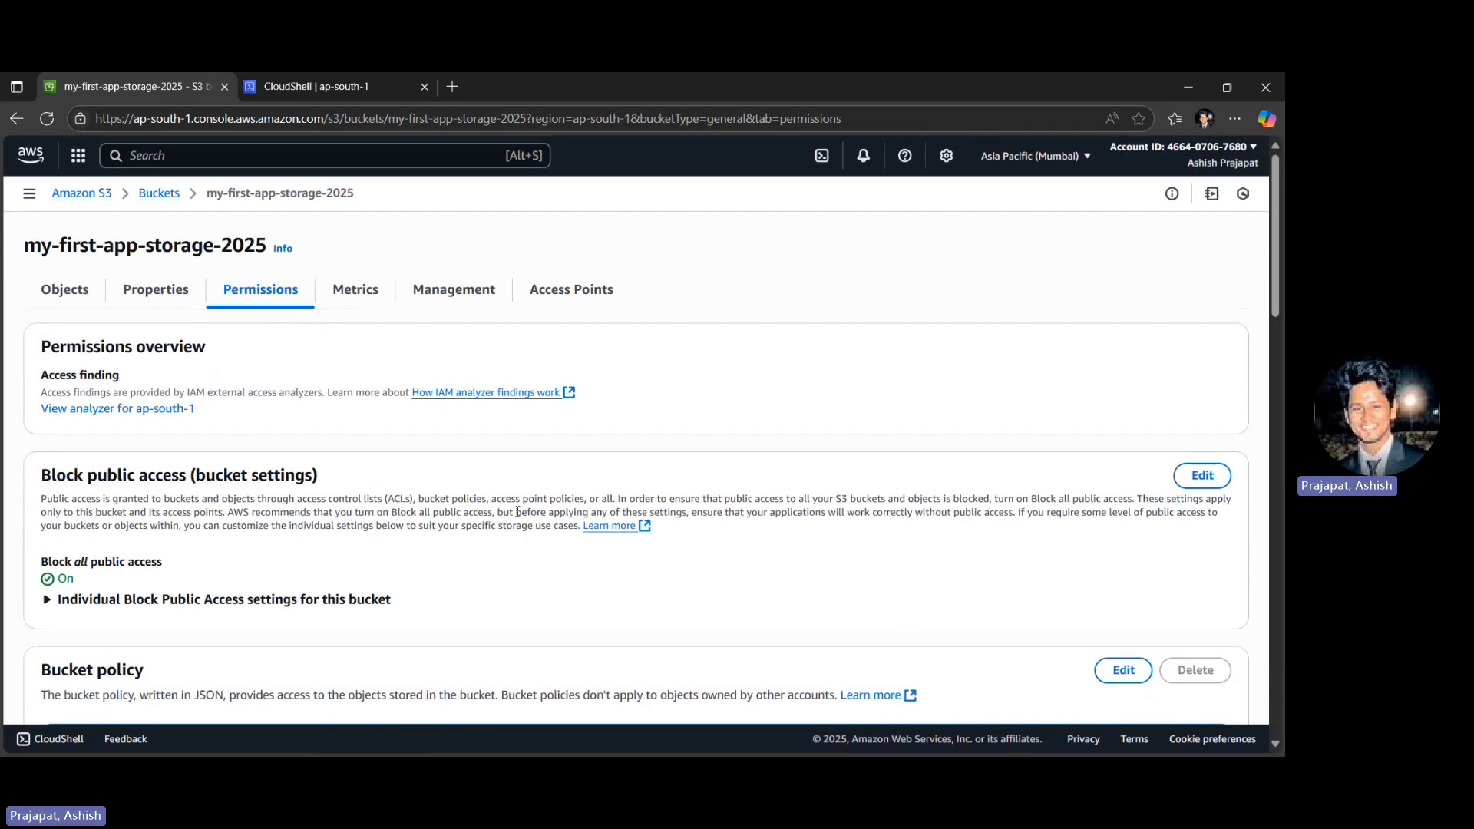
pyautogui.click(1202, 475)
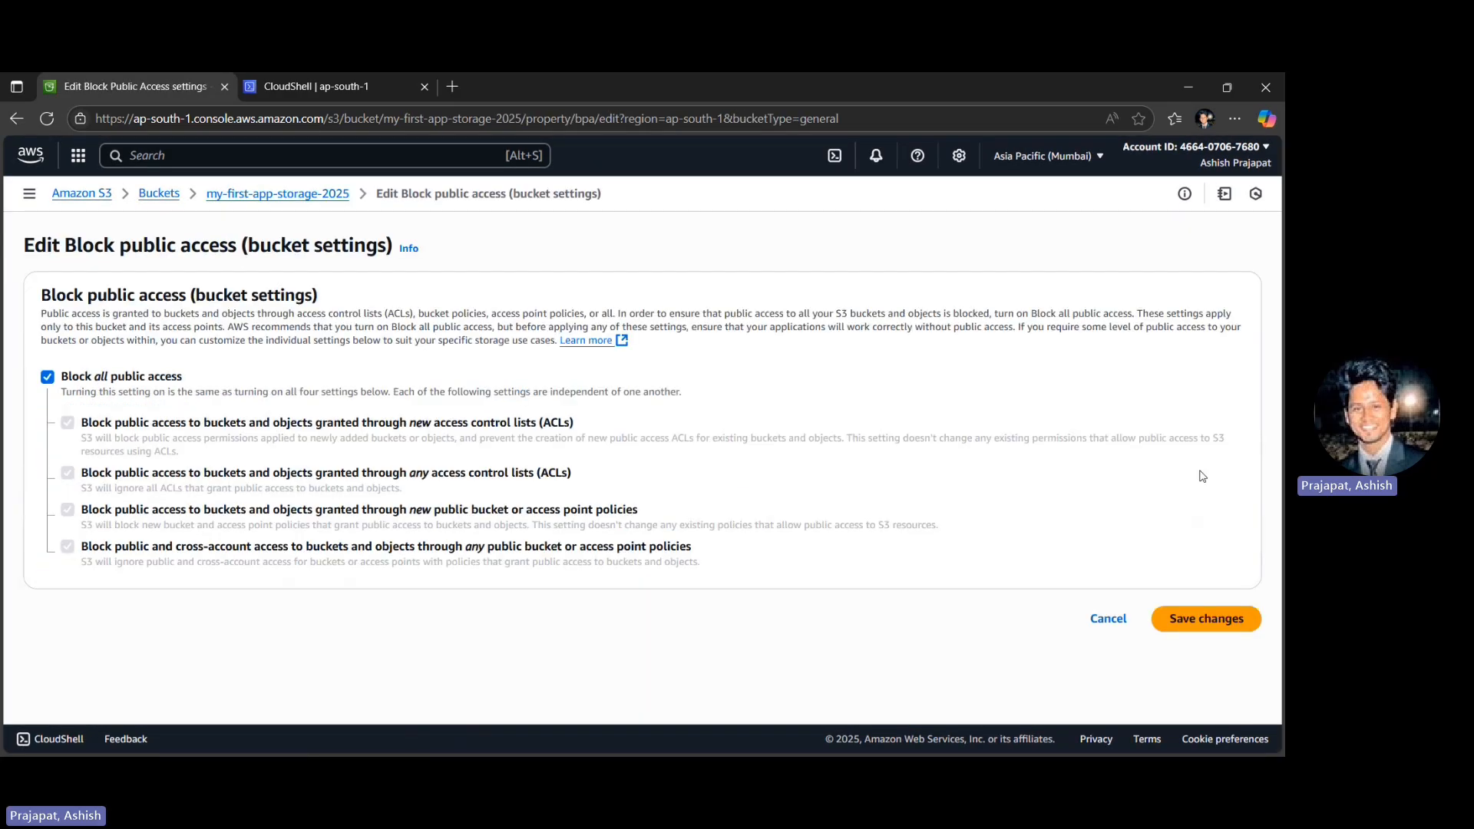
pyautogui.click(118, 380)
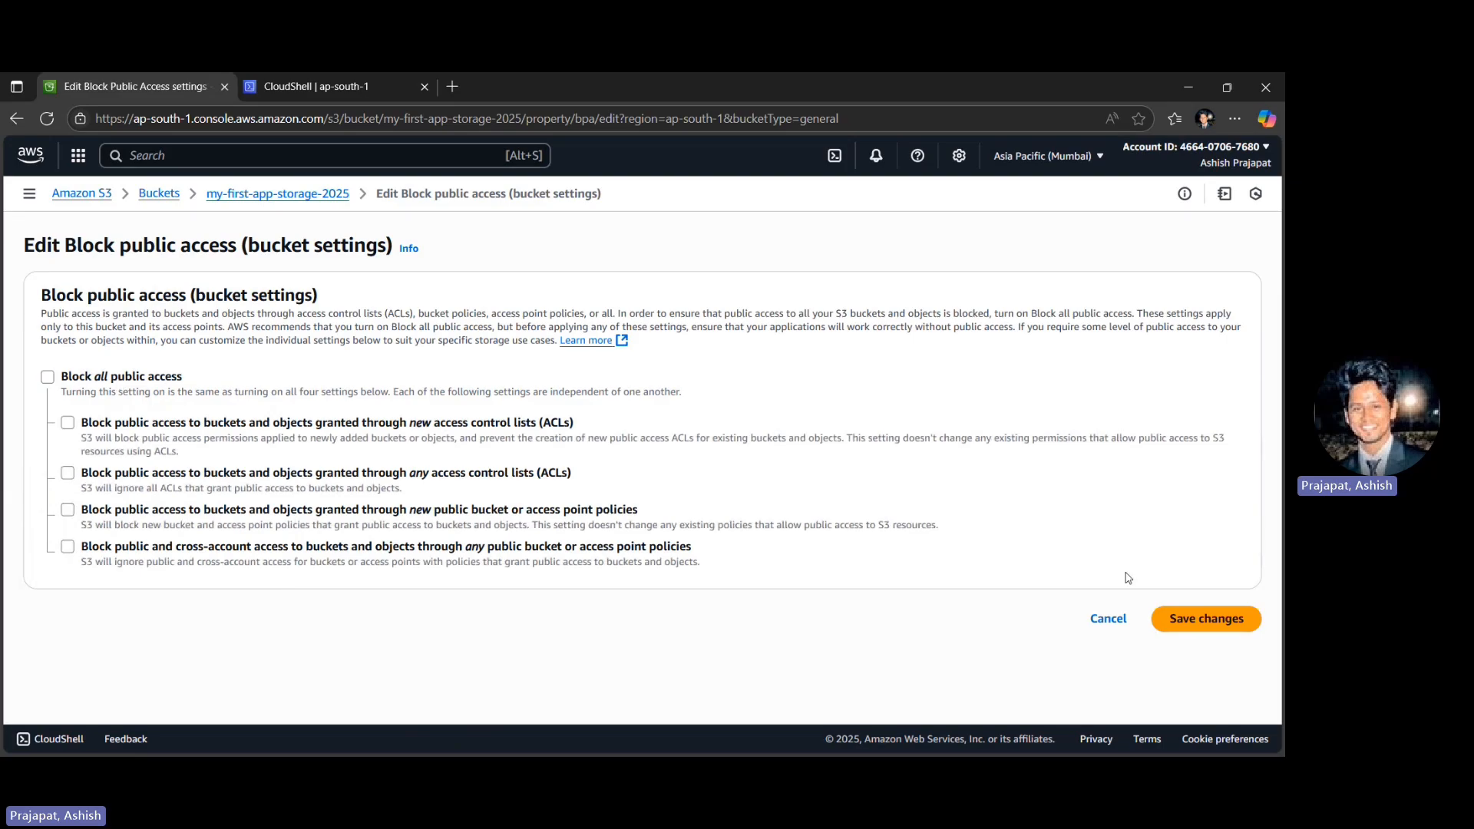
pyautogui.click(1203, 623)
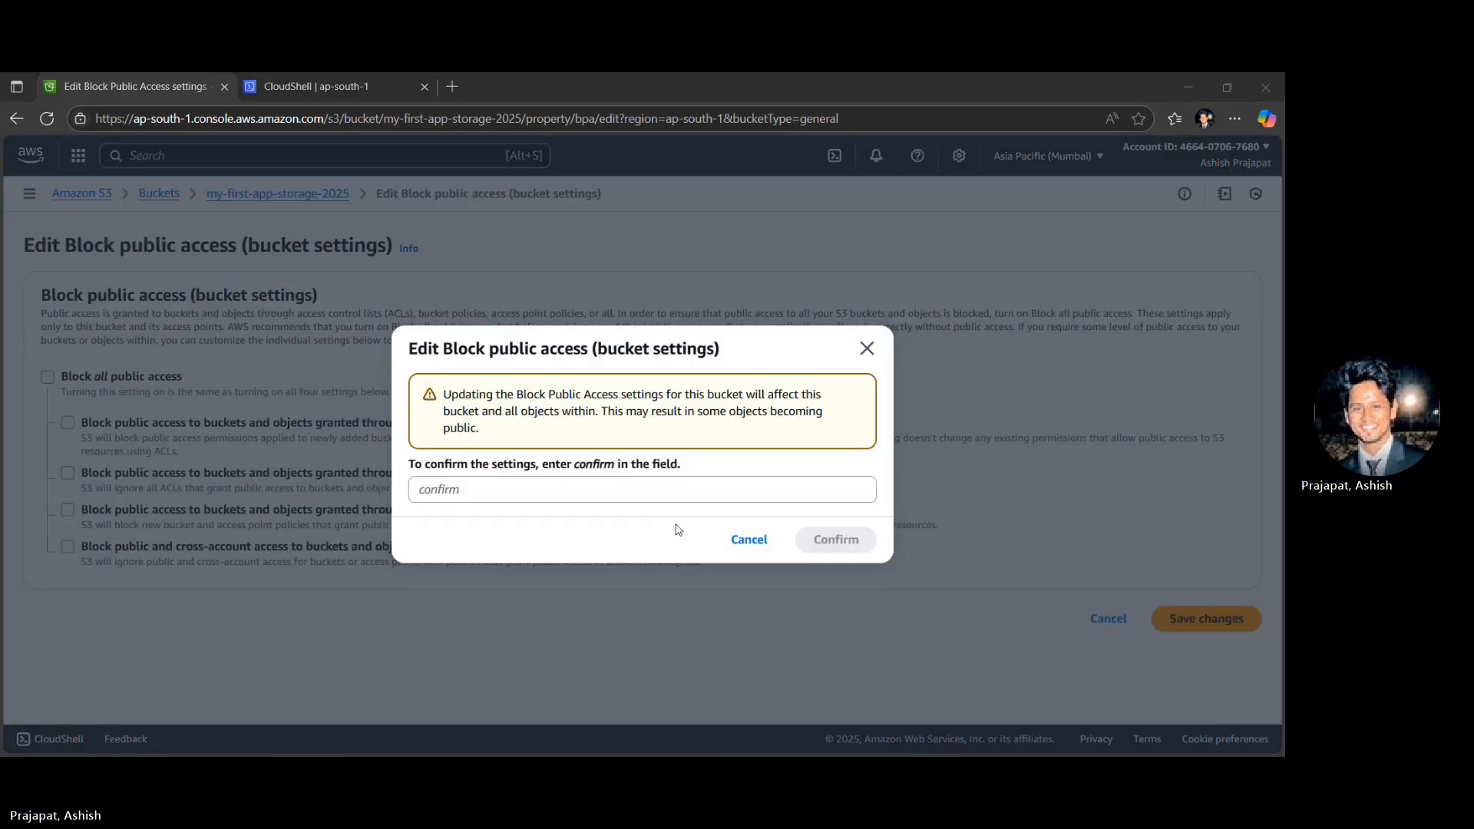
pyautogui.click(597, 491)
pyautogui.write('confirm')
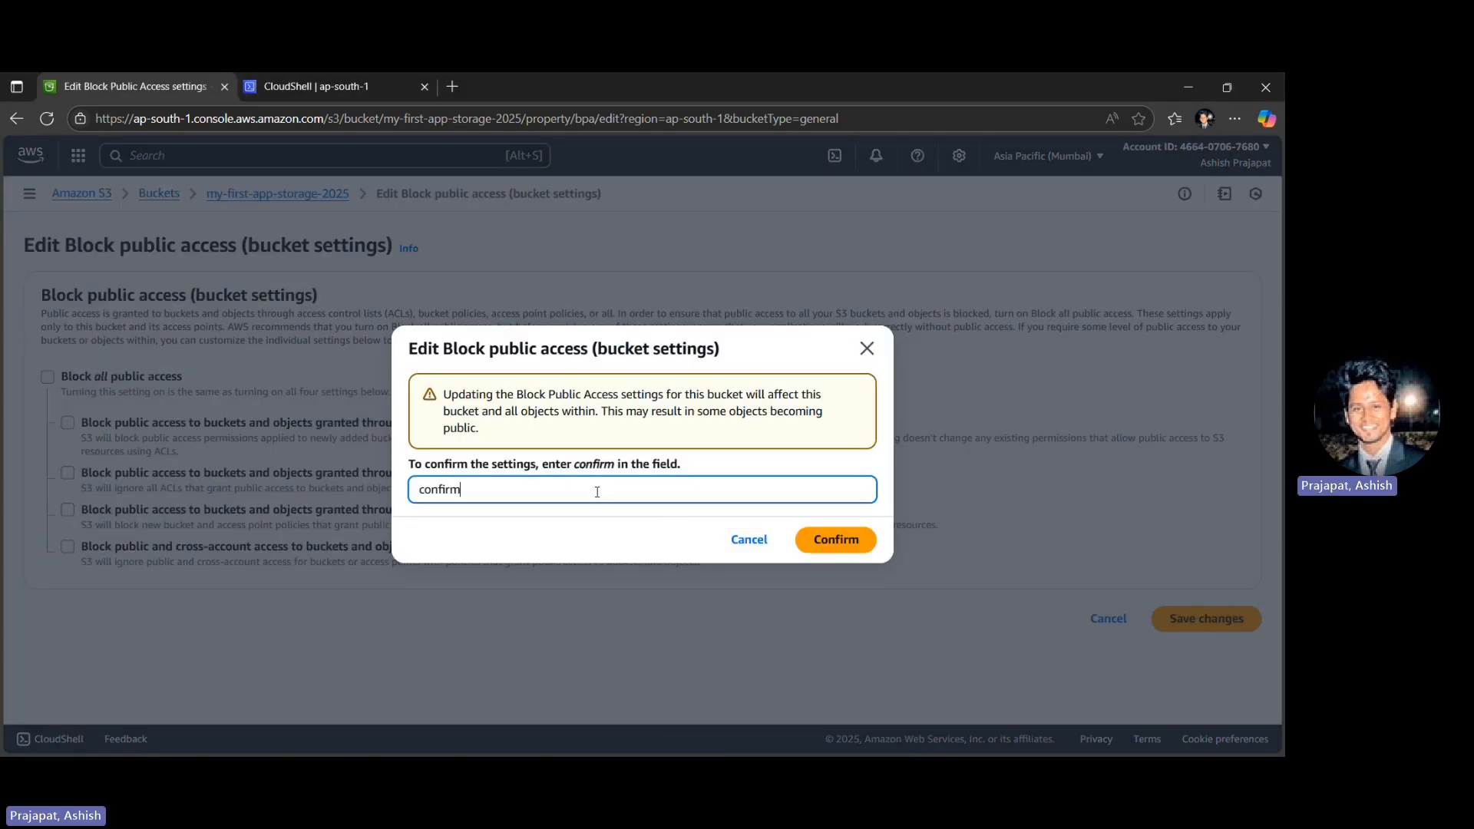
pyautogui.click(848, 537)
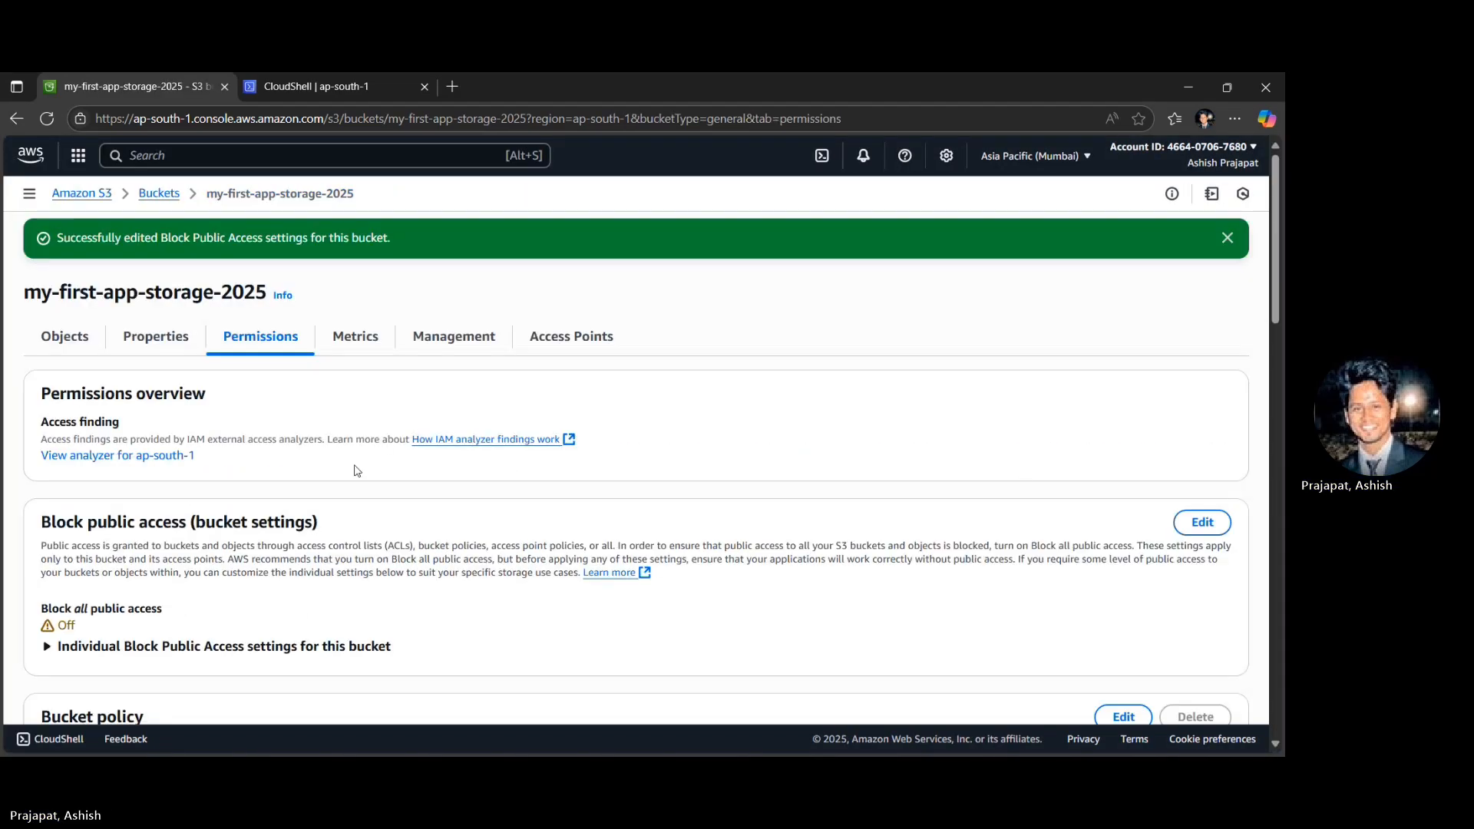
# - Copy the object URL of Sample.jpg in the bucket and open it in a new browser tab to test public access
pyautogui.scroll(-8, 355, 471)
pyautogui.scroll(8, 355, 471)
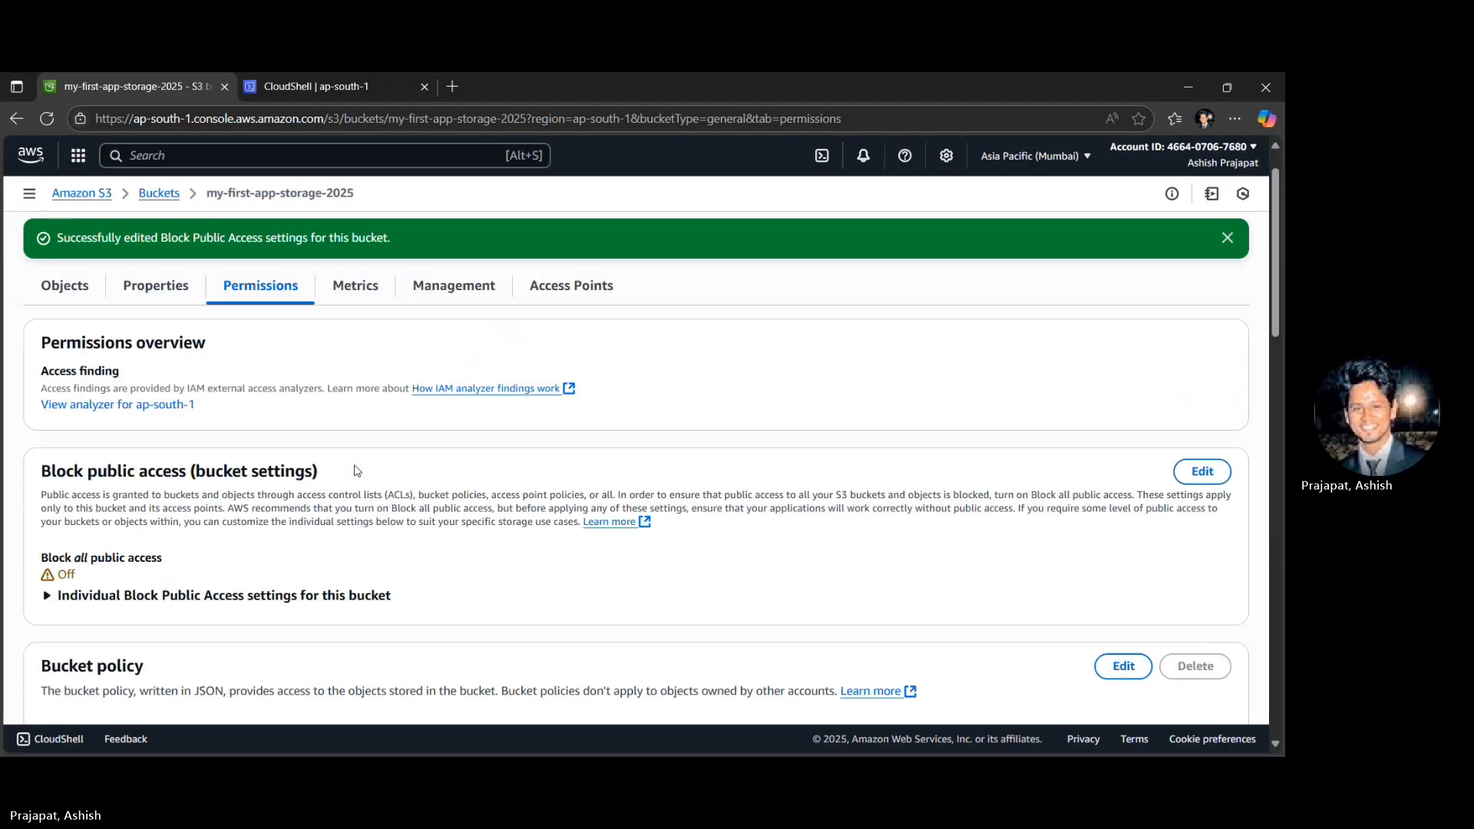
pyautogui.click(153, 197)
pyautogui.click(115, 420)
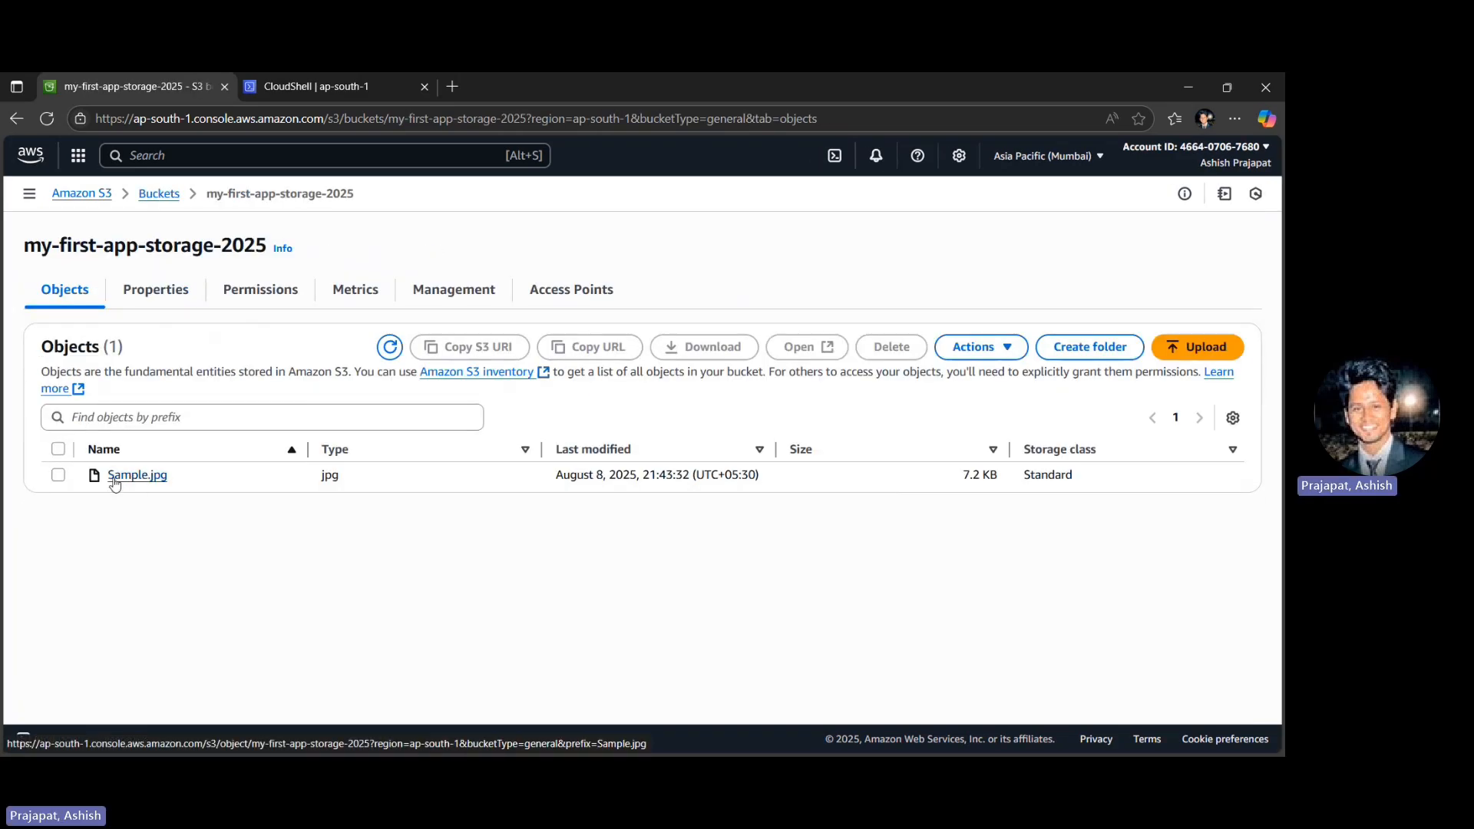
pyautogui.click(137, 475)
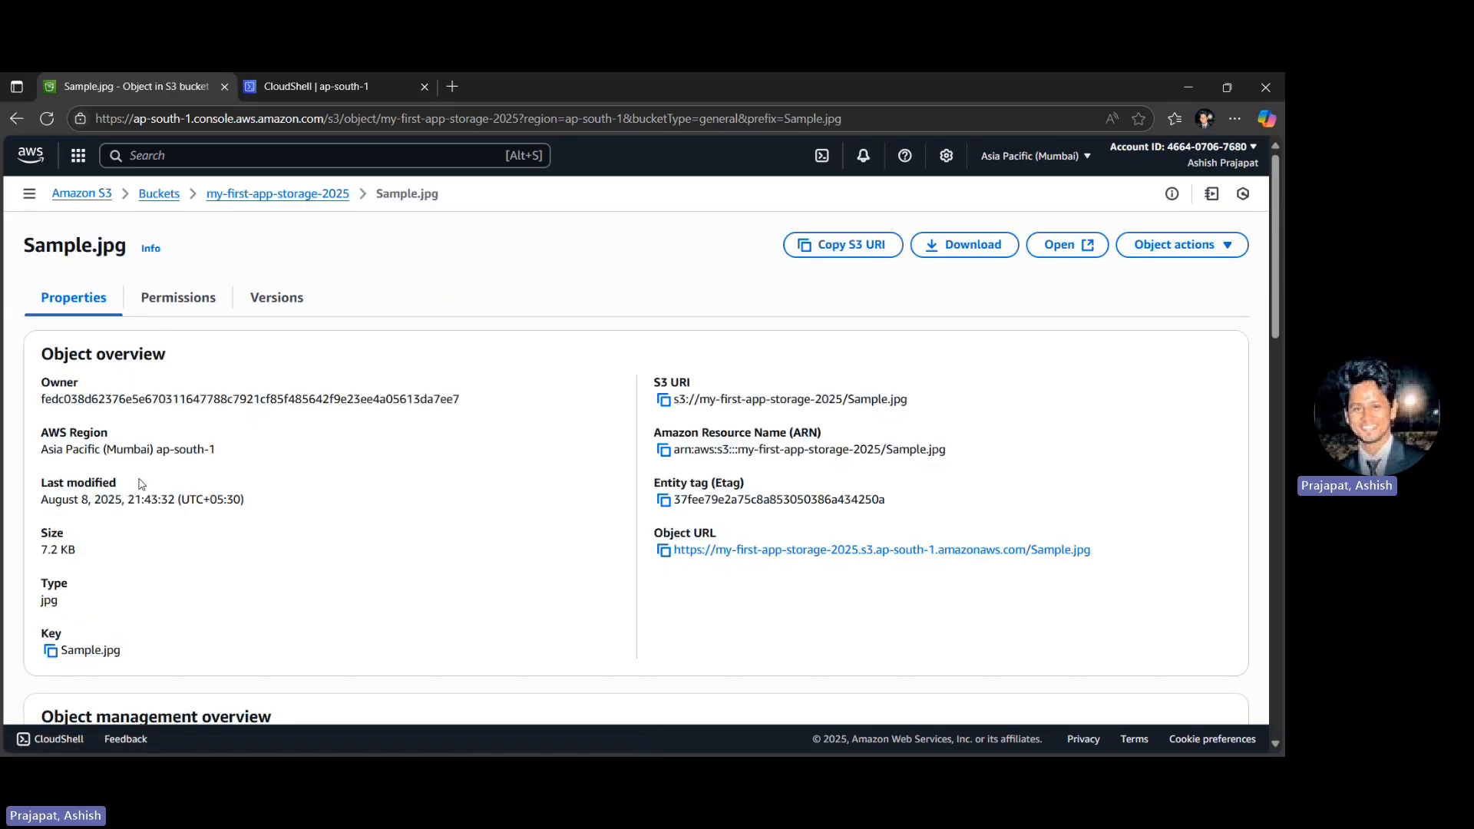
pyautogui.click(664, 551)
pyautogui.hotkey('ctrl', 't')
pyautogui.hotkey('ctrl', 'v')
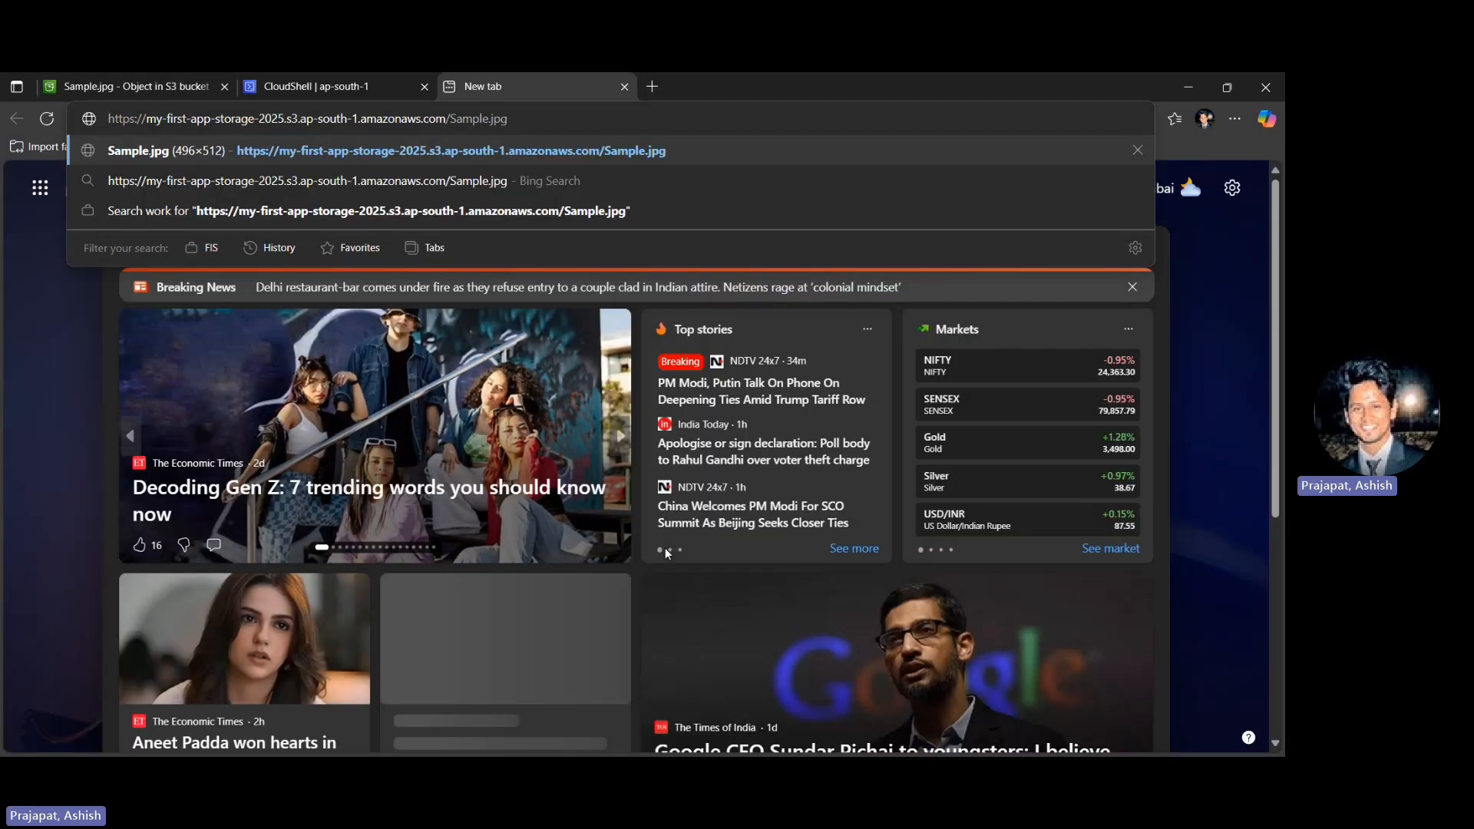
pyautogui.press('Return')
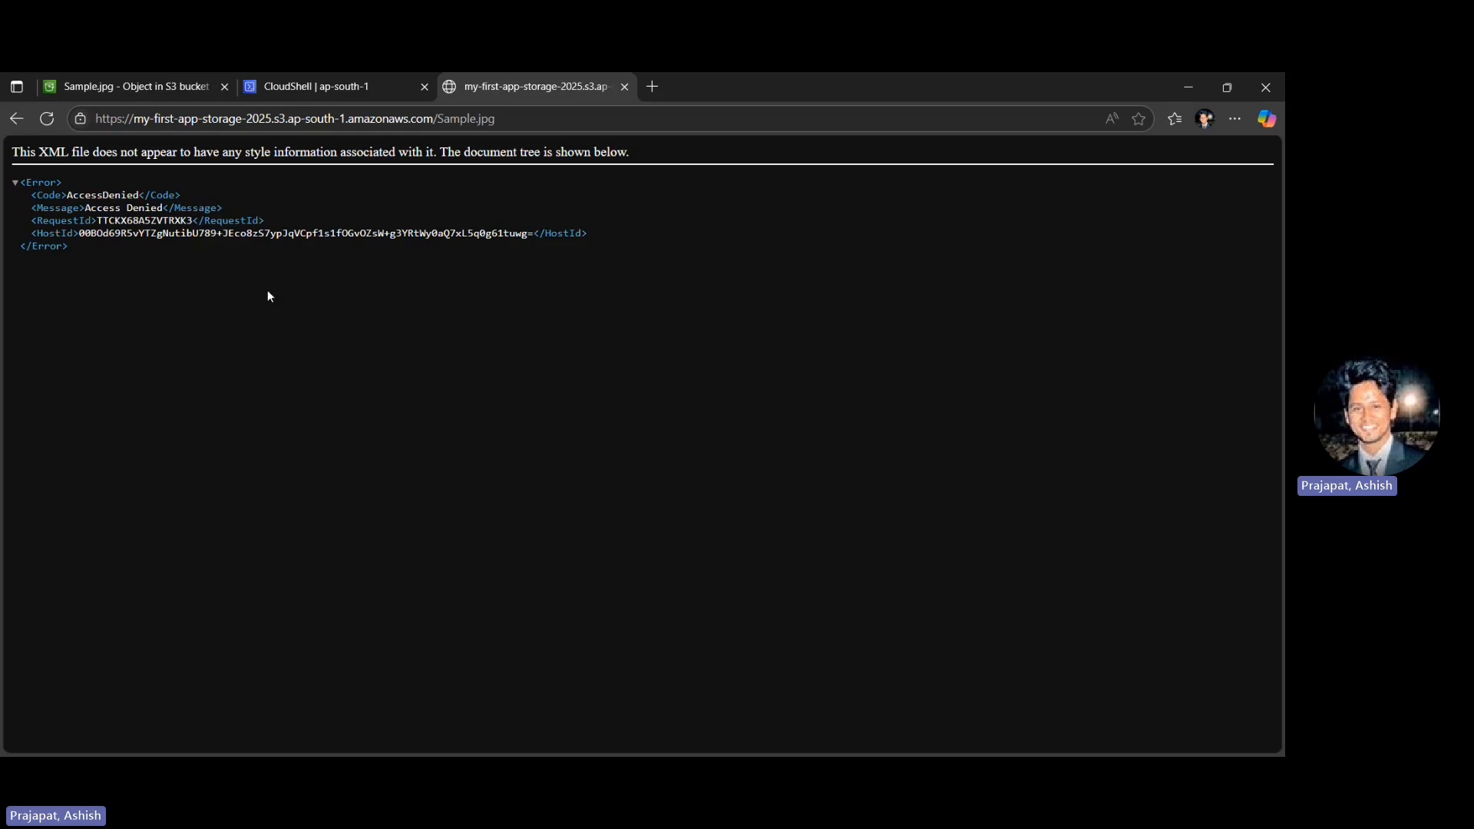
# - Return to Sample.jpg's object page and make the file public using its ACL
pyautogui.hotkey('ctrl', 'shift', 'Tab')
pyautogui.hotkey('ctrl', 'shift', 'Tab')
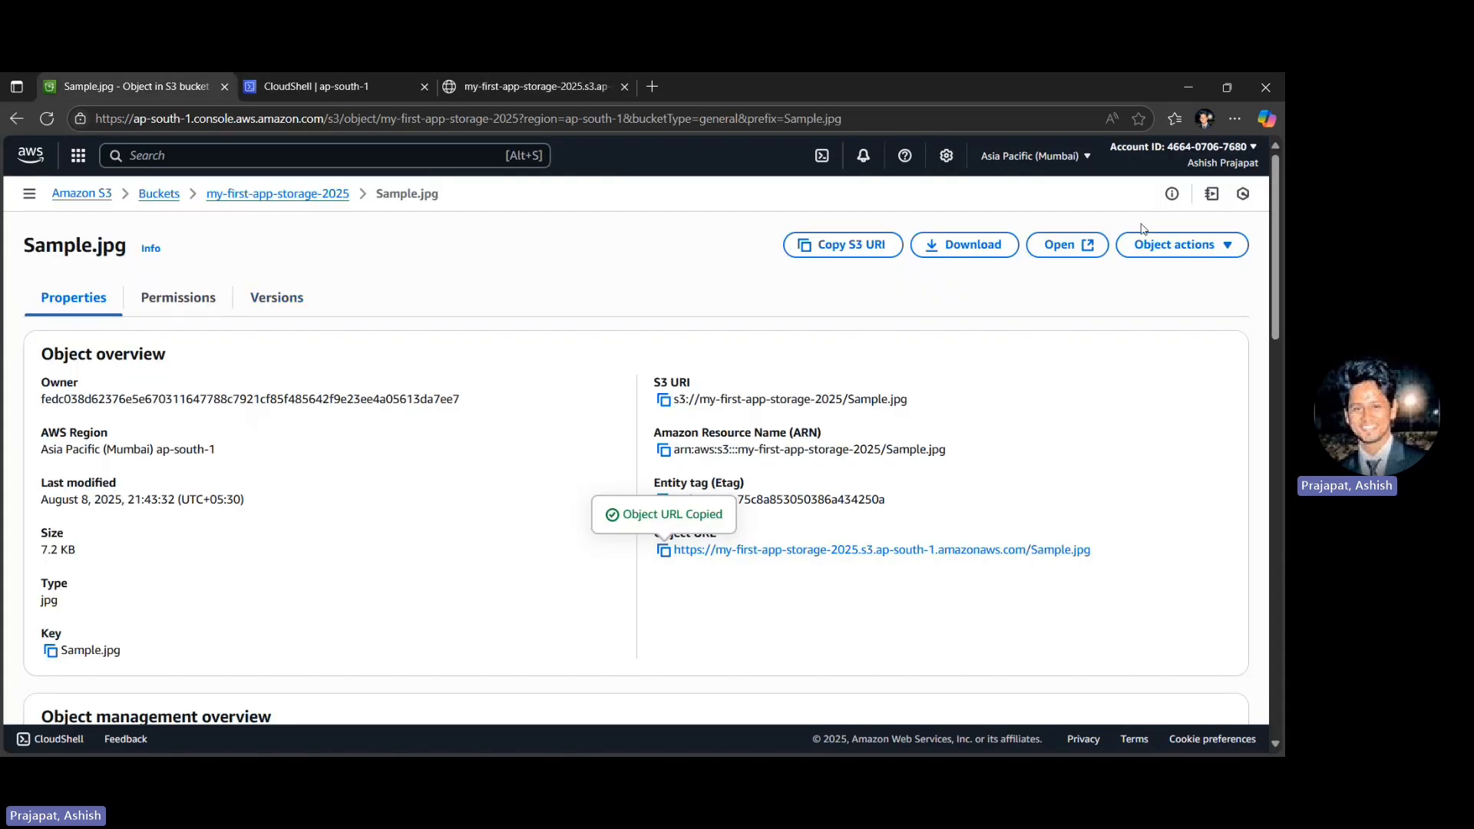
pyautogui.click(1175, 244)
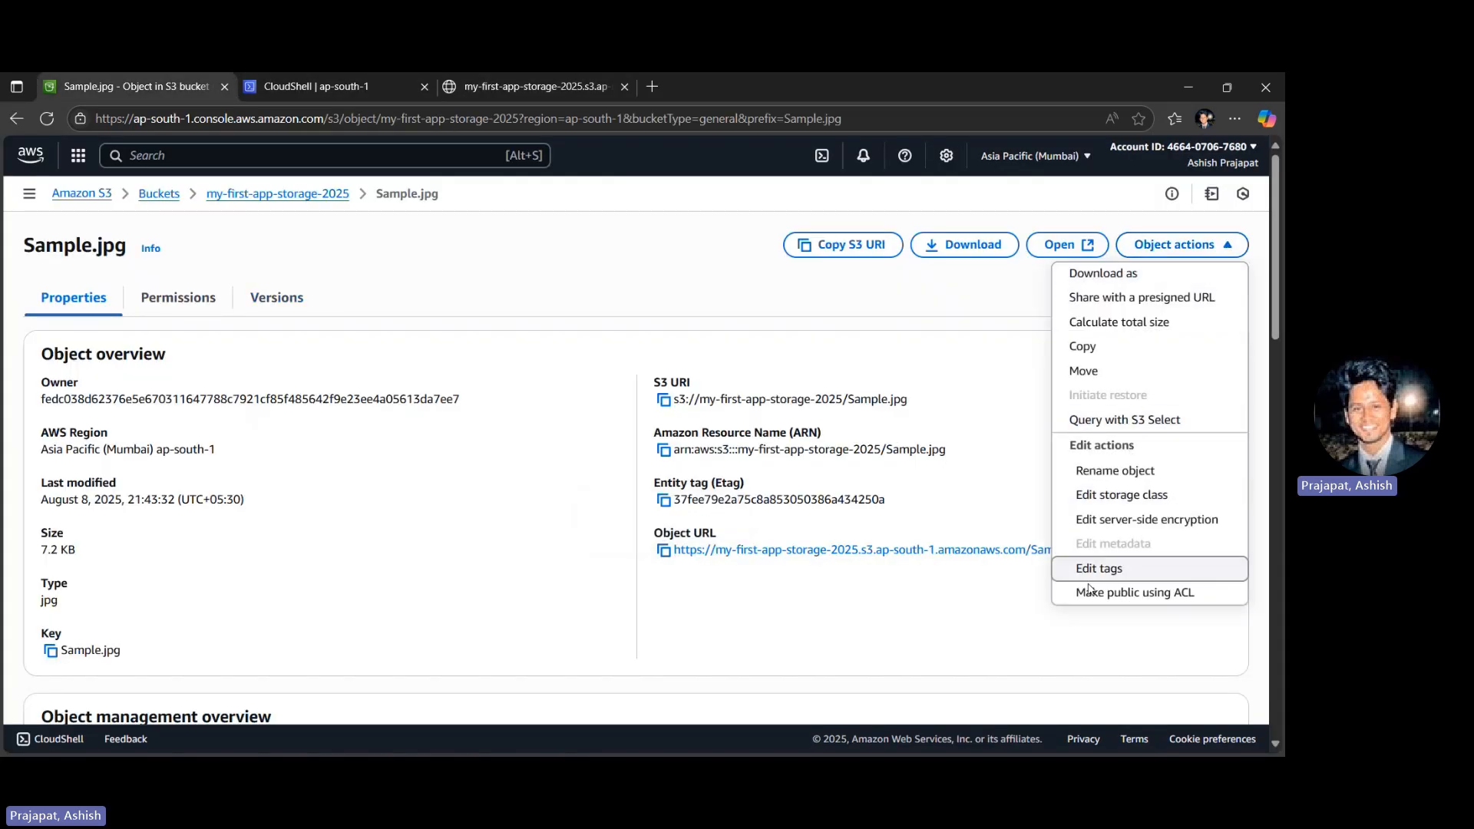
pyautogui.click(1144, 593)
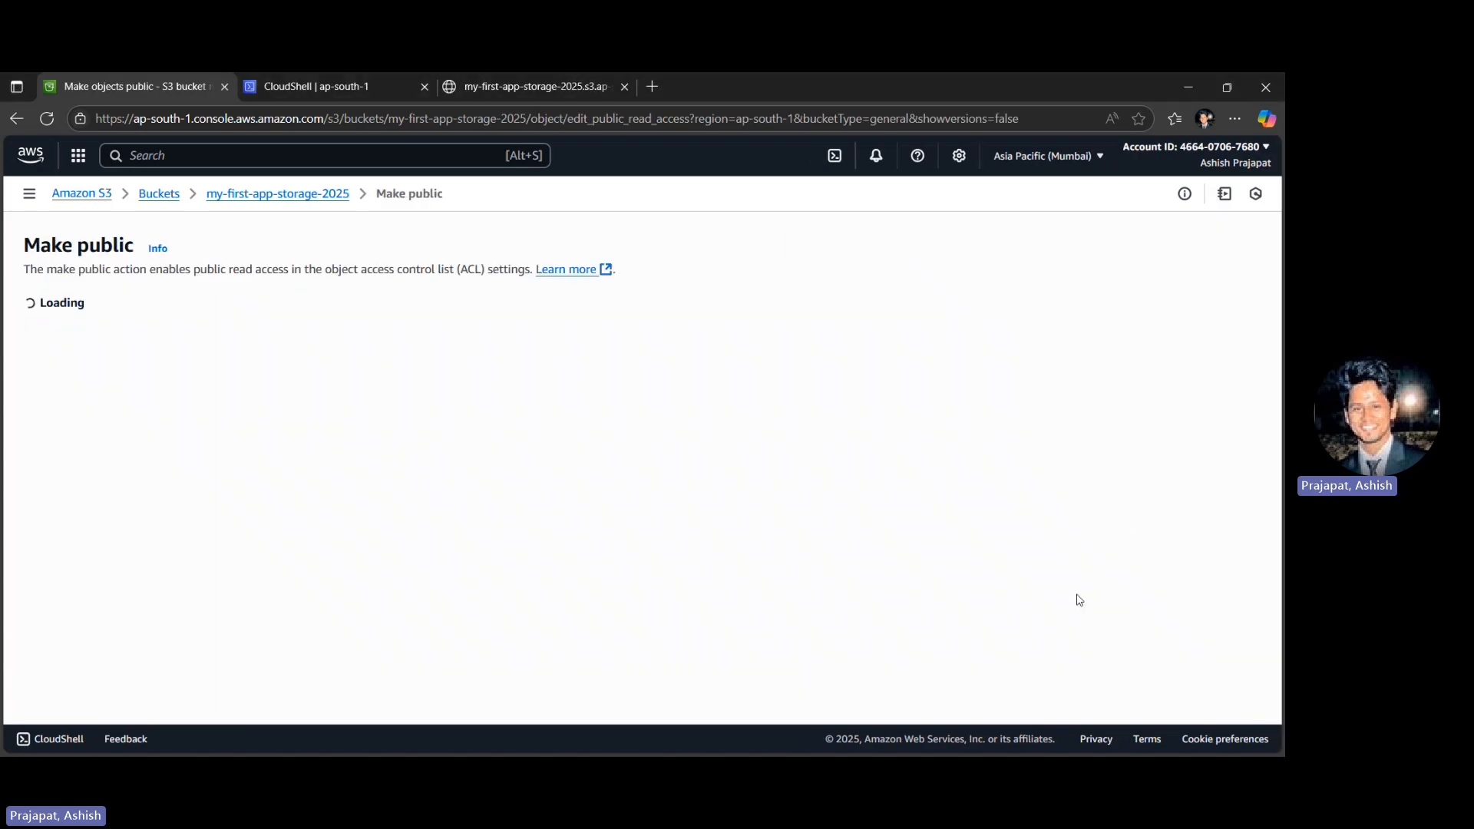
pyautogui.click(1220, 518)
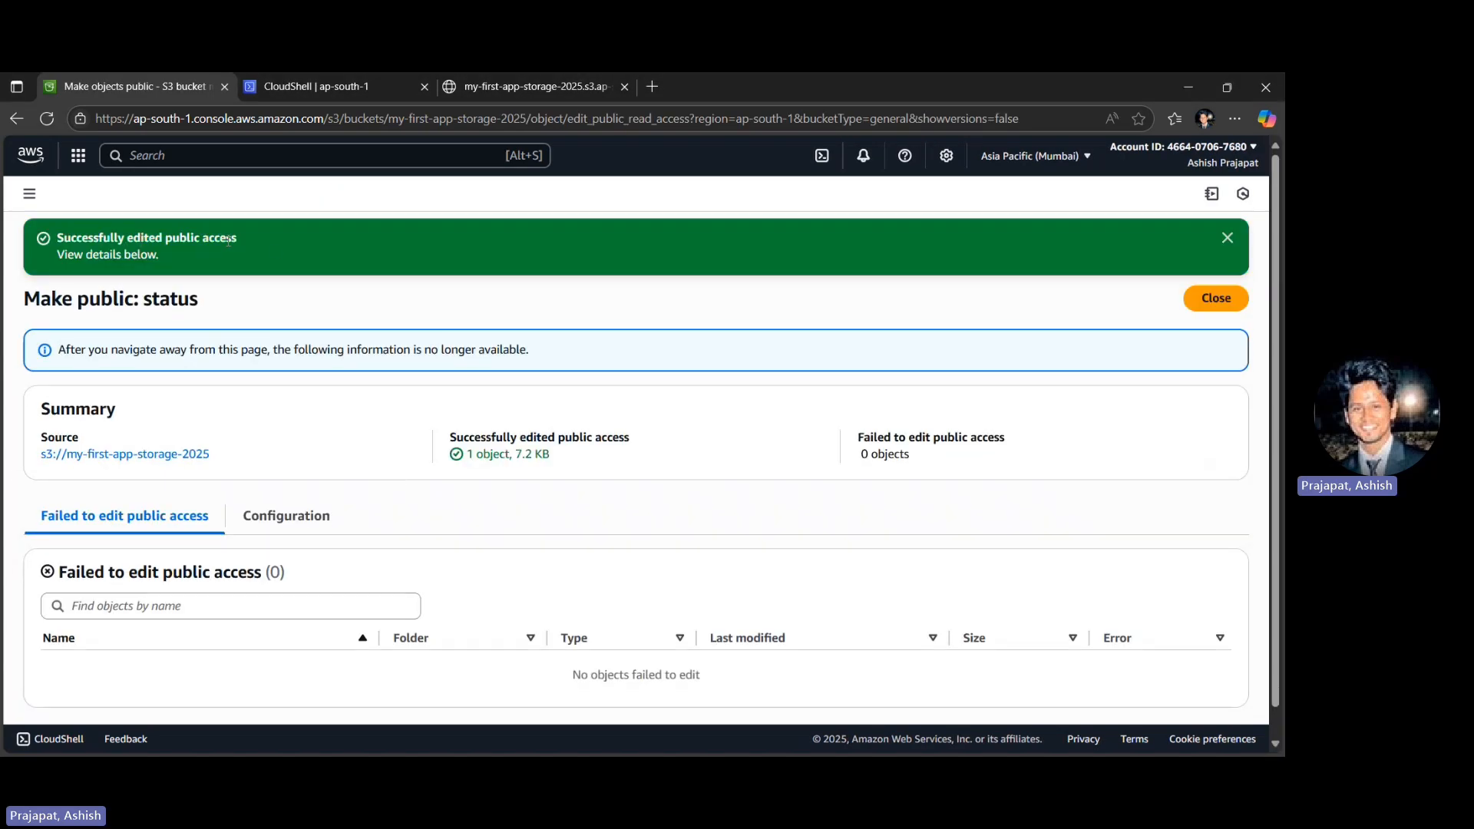
# - Reload Sample.jpg's object URL in its browser tab to check public access
pyautogui.hotkey('ctrl', 'Tab')
pyautogui.hotkey('ctrl', 'Tab')
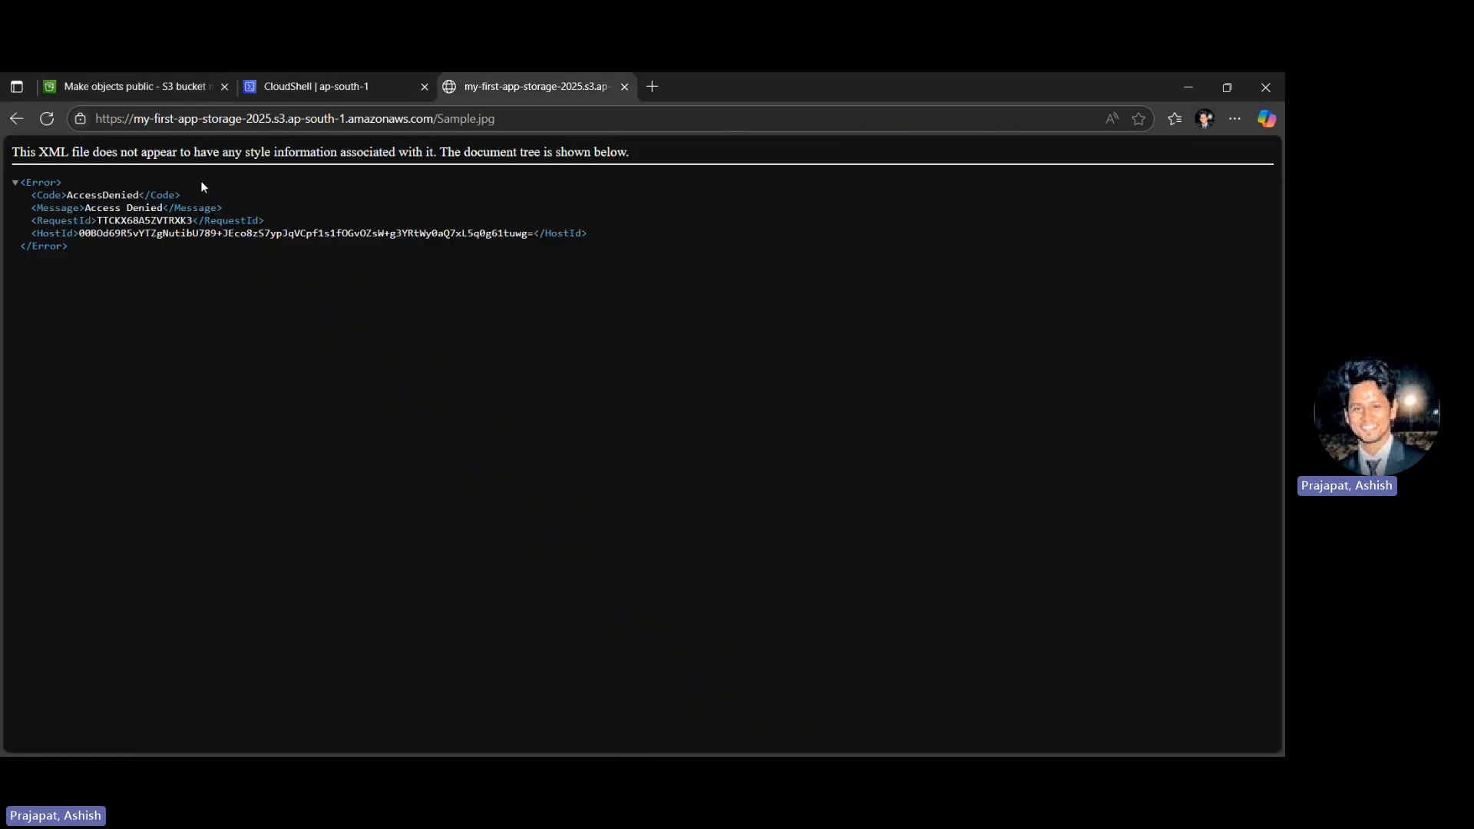
pyautogui.click(40, 122)
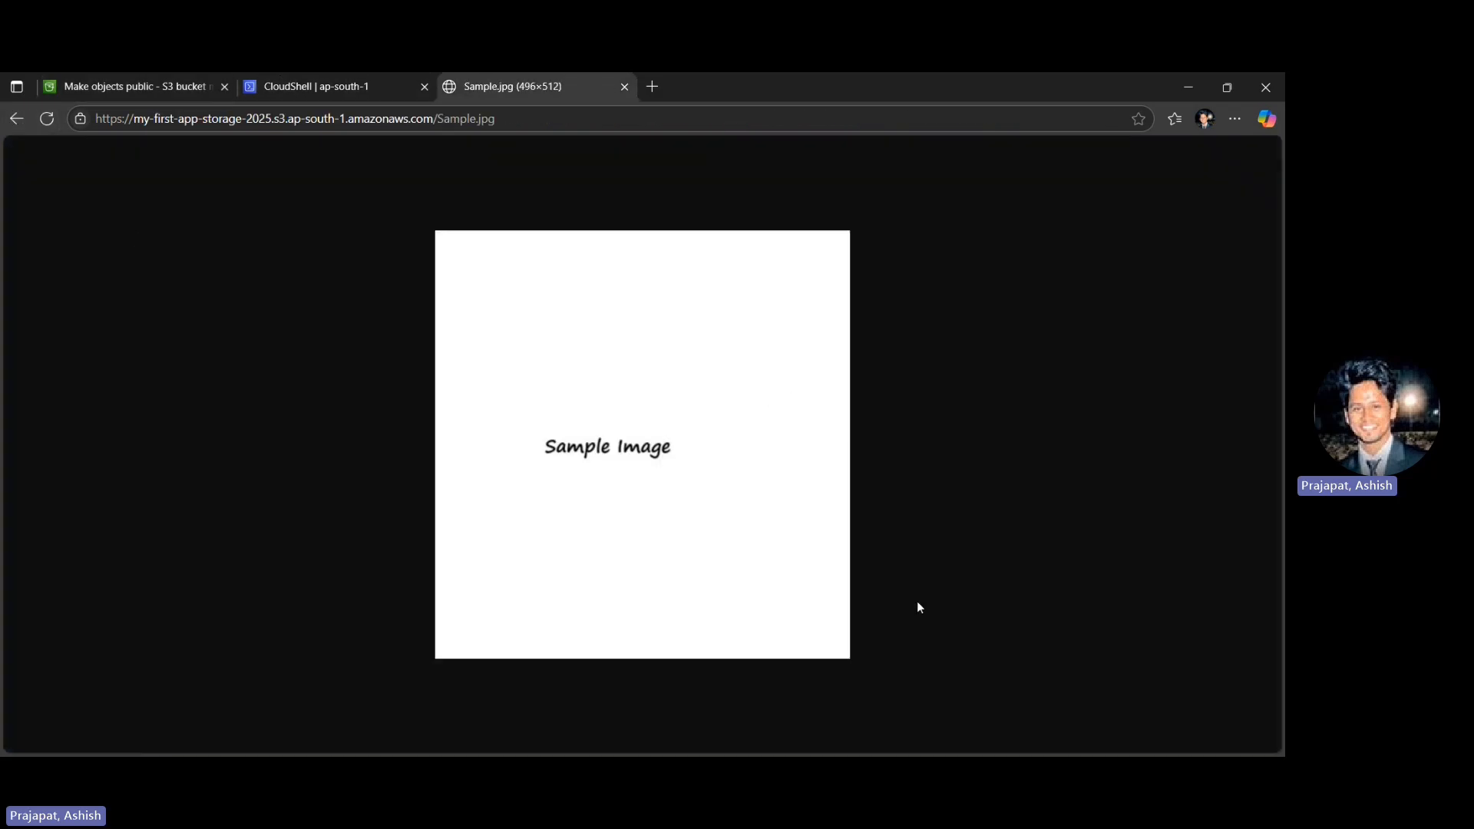
pyautogui.hotkey('alt', 'Tab')
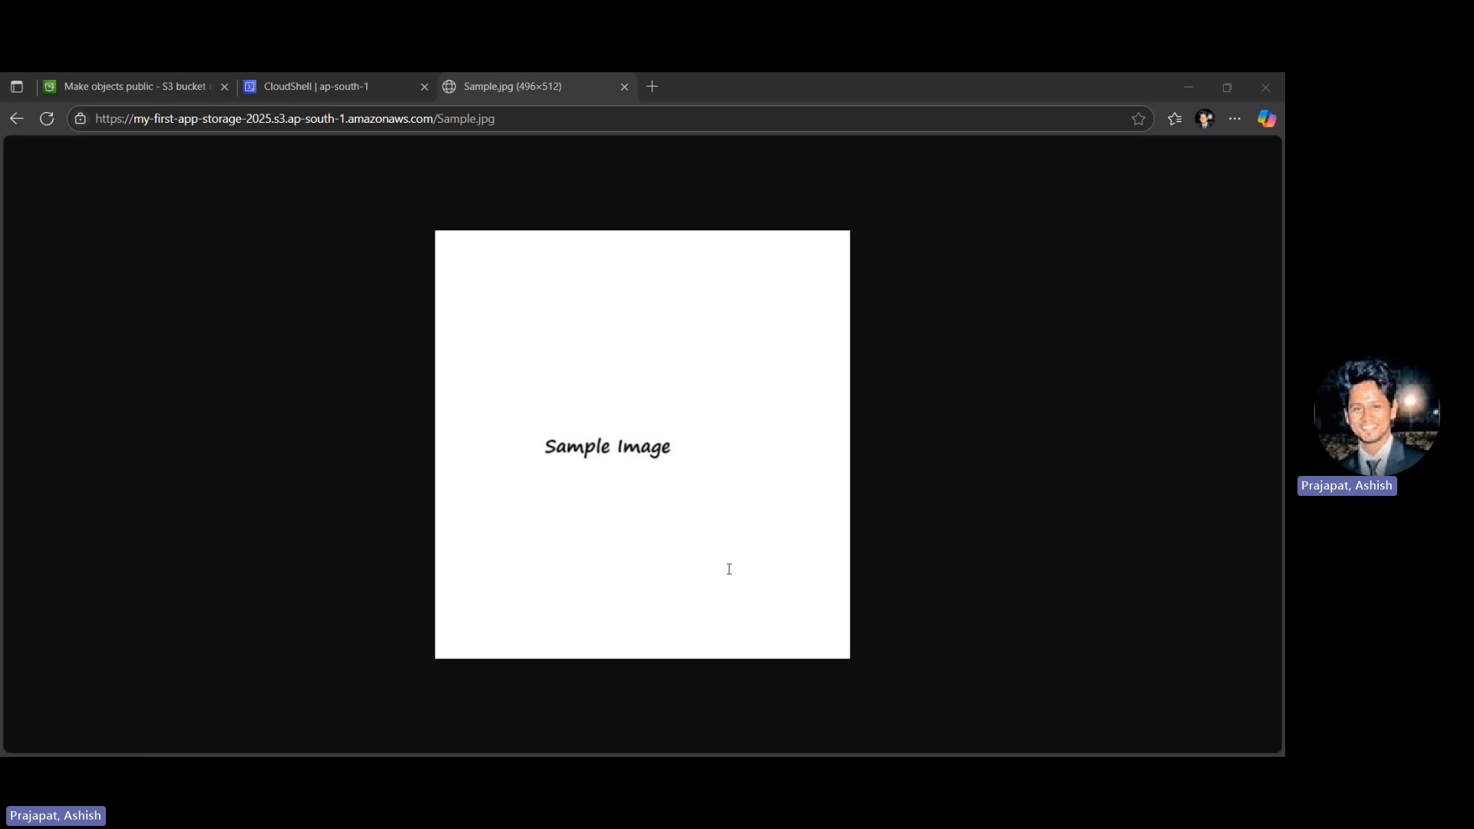
pyautogui.click(128, 431)
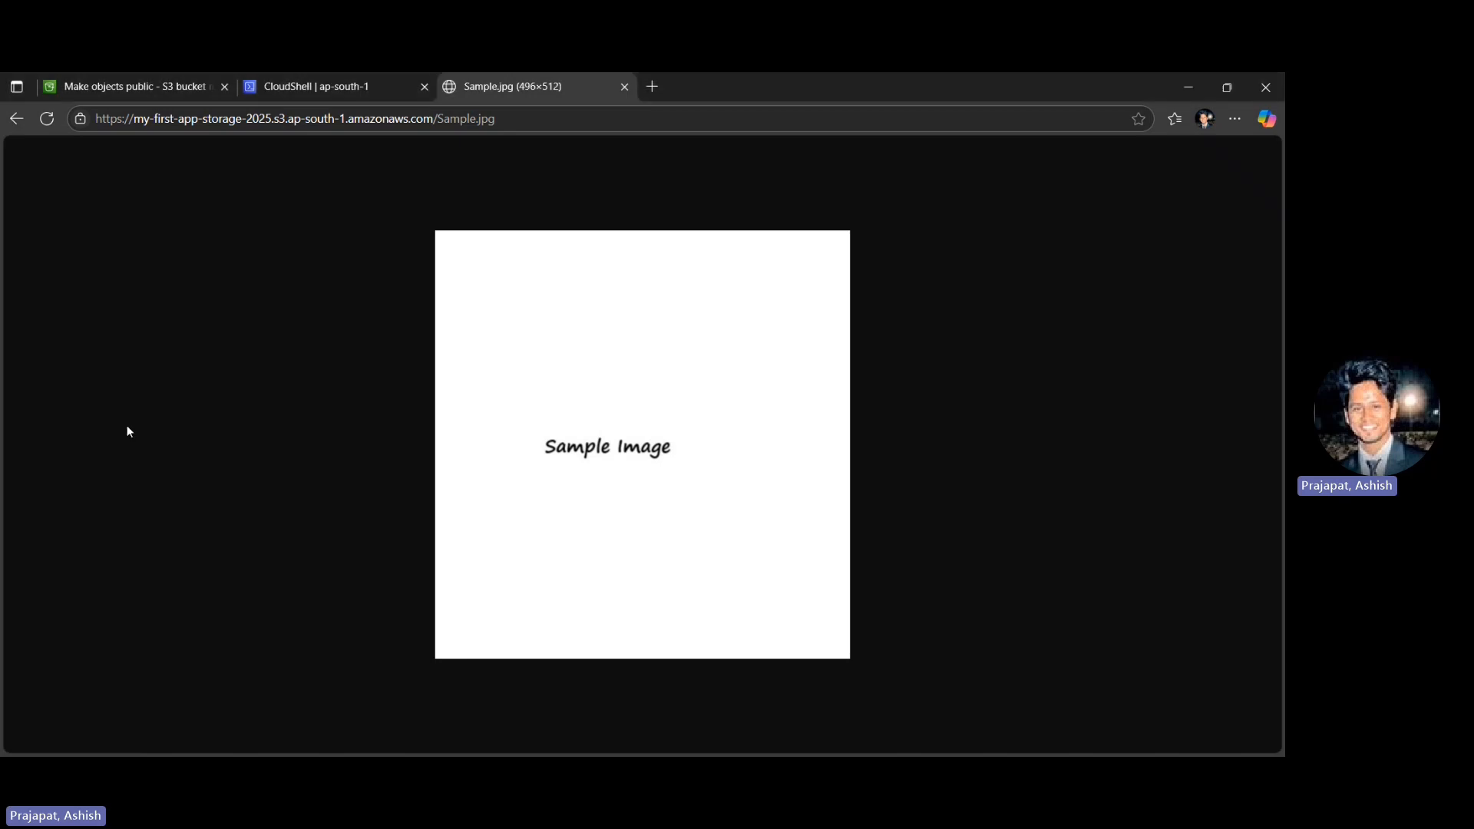
# - Return to the AWS console, find the EC2 service, and start launching an instance from its Instances page
pyautogui.hotkey('ctrl', 'Tab')
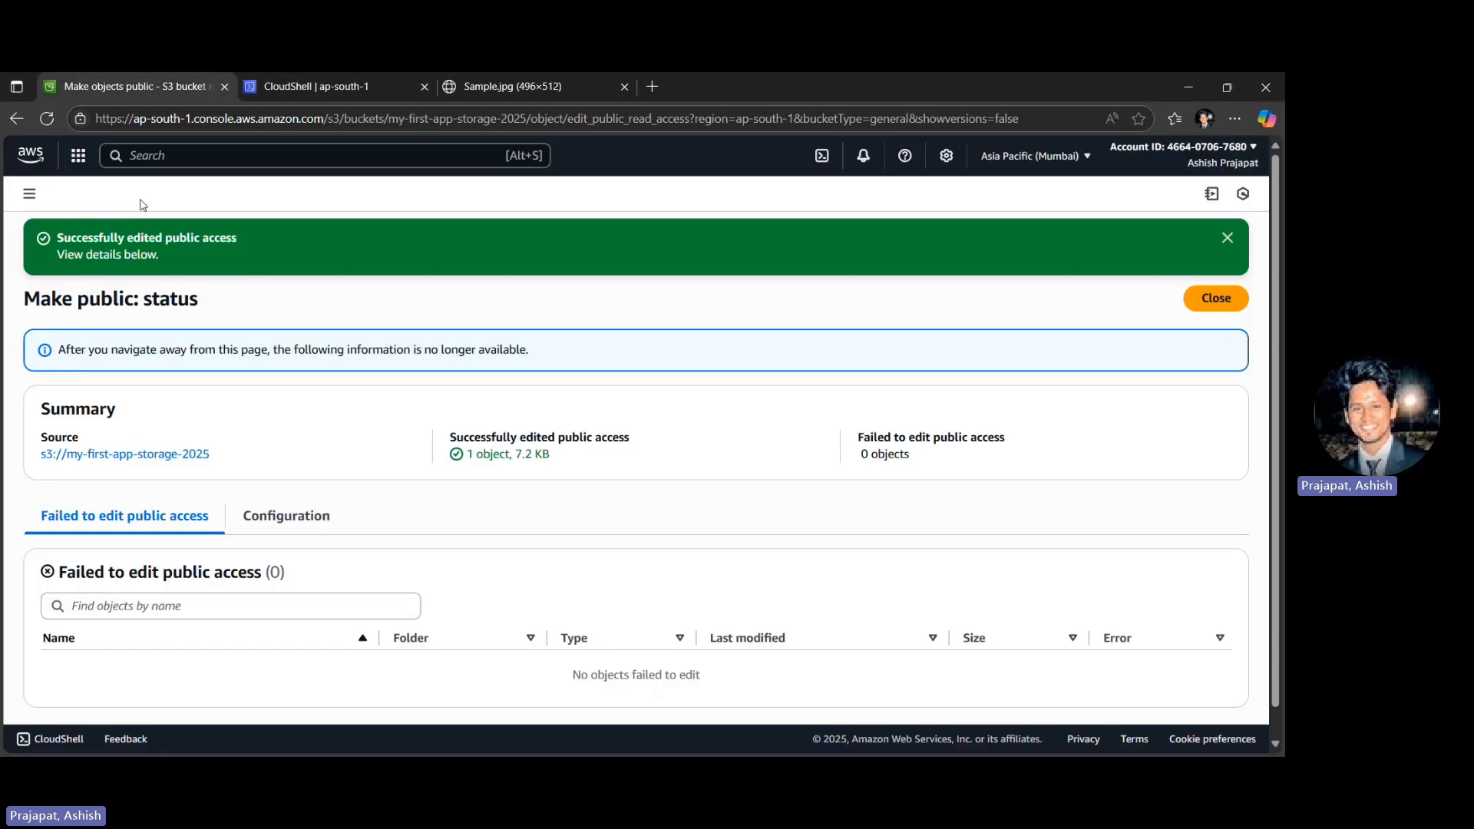
pyautogui.click(156, 158)
pyautogui.write('ec2')
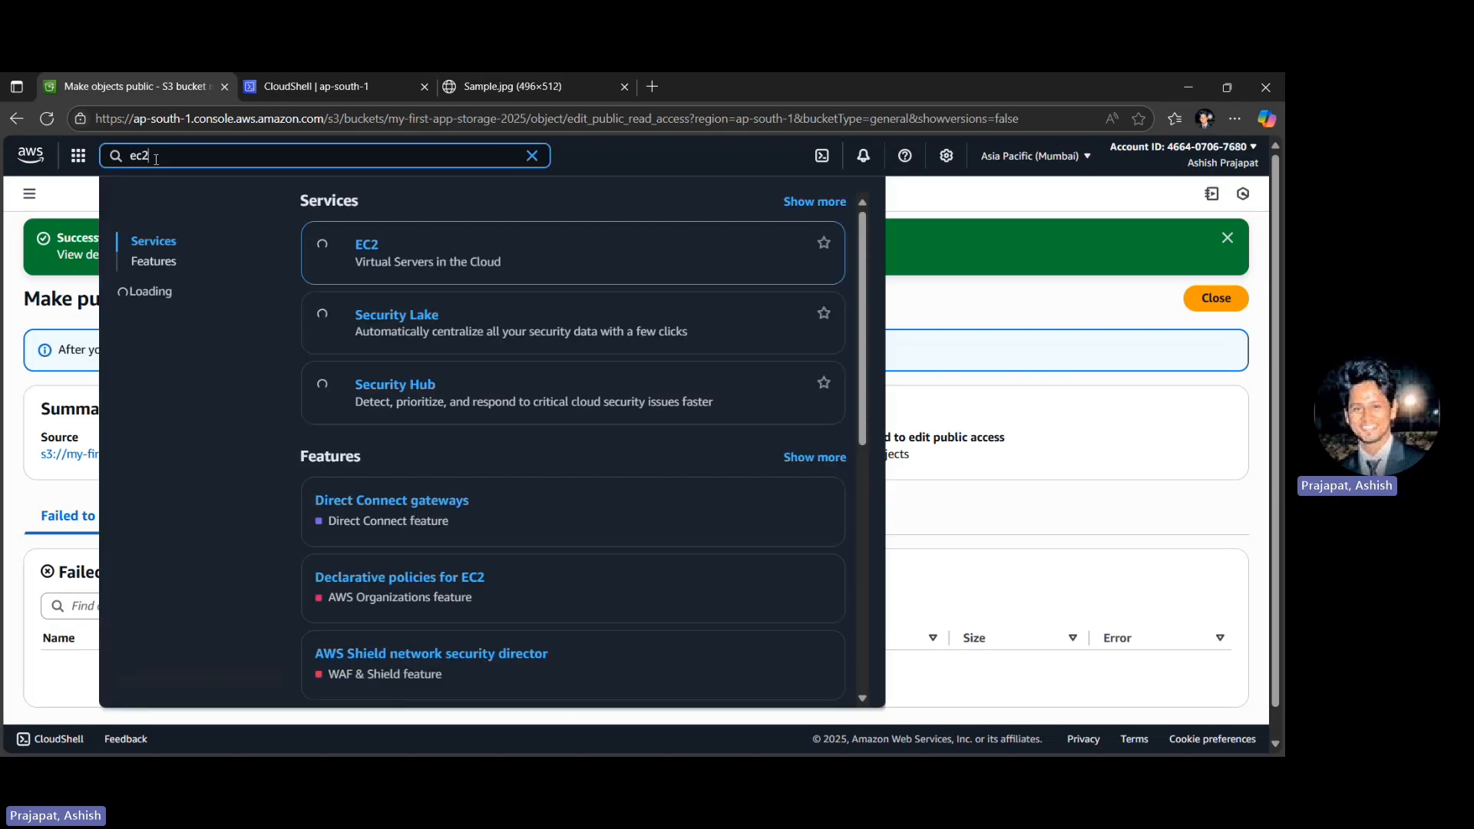
pyautogui.click(367, 246)
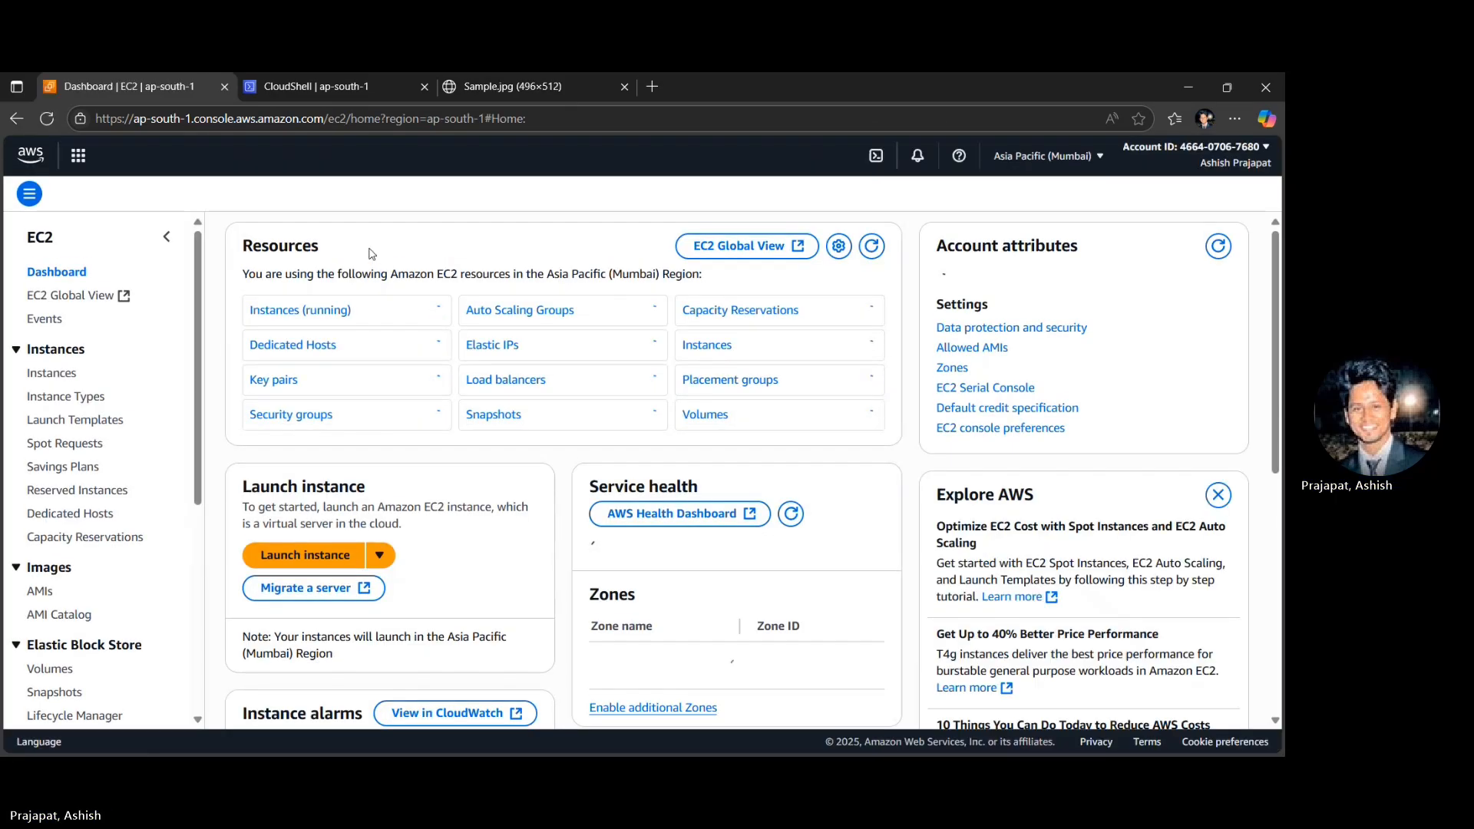
pyautogui.click(51, 373)
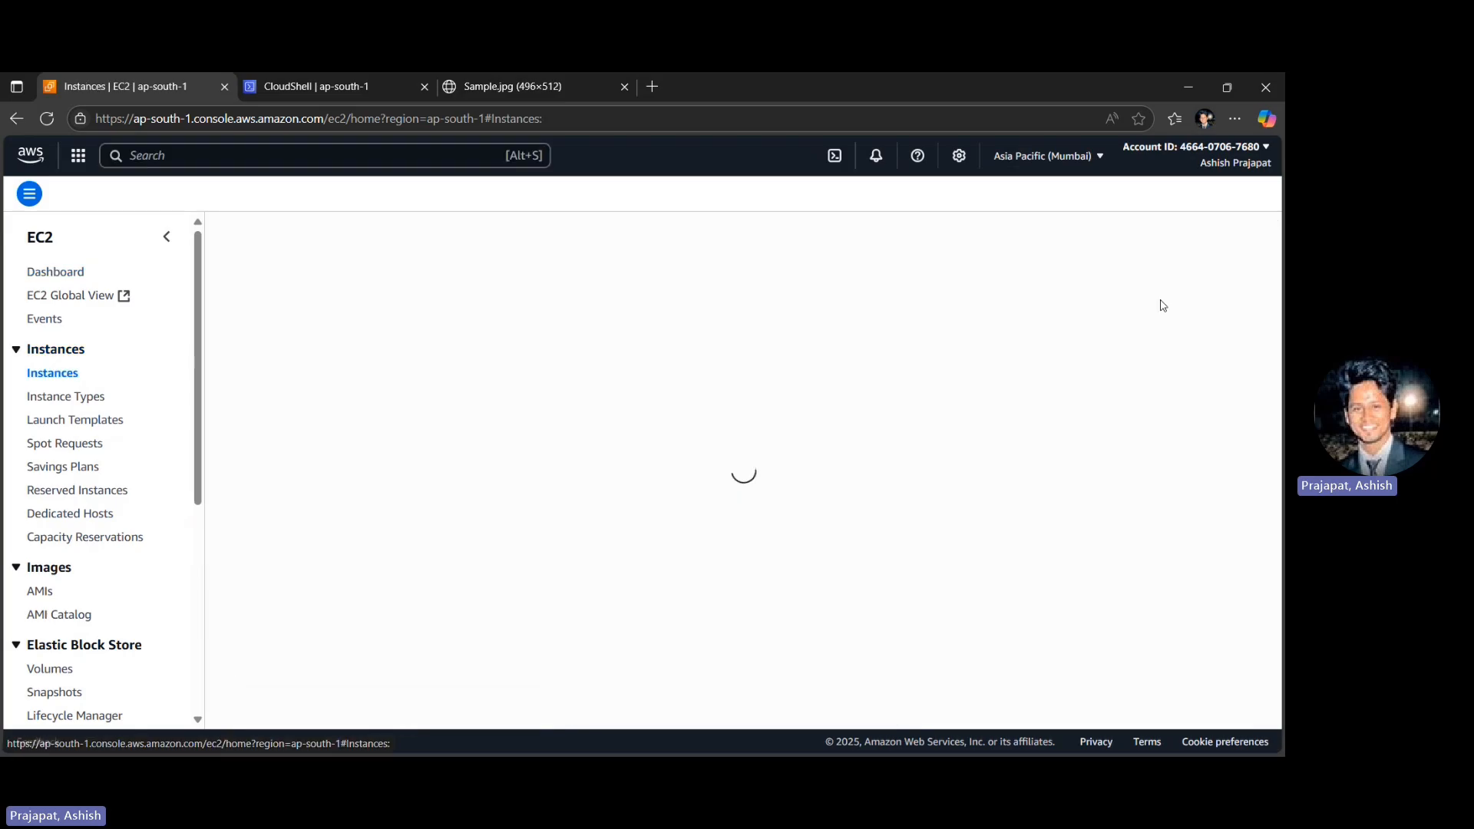
pyautogui.click(1142, 231)
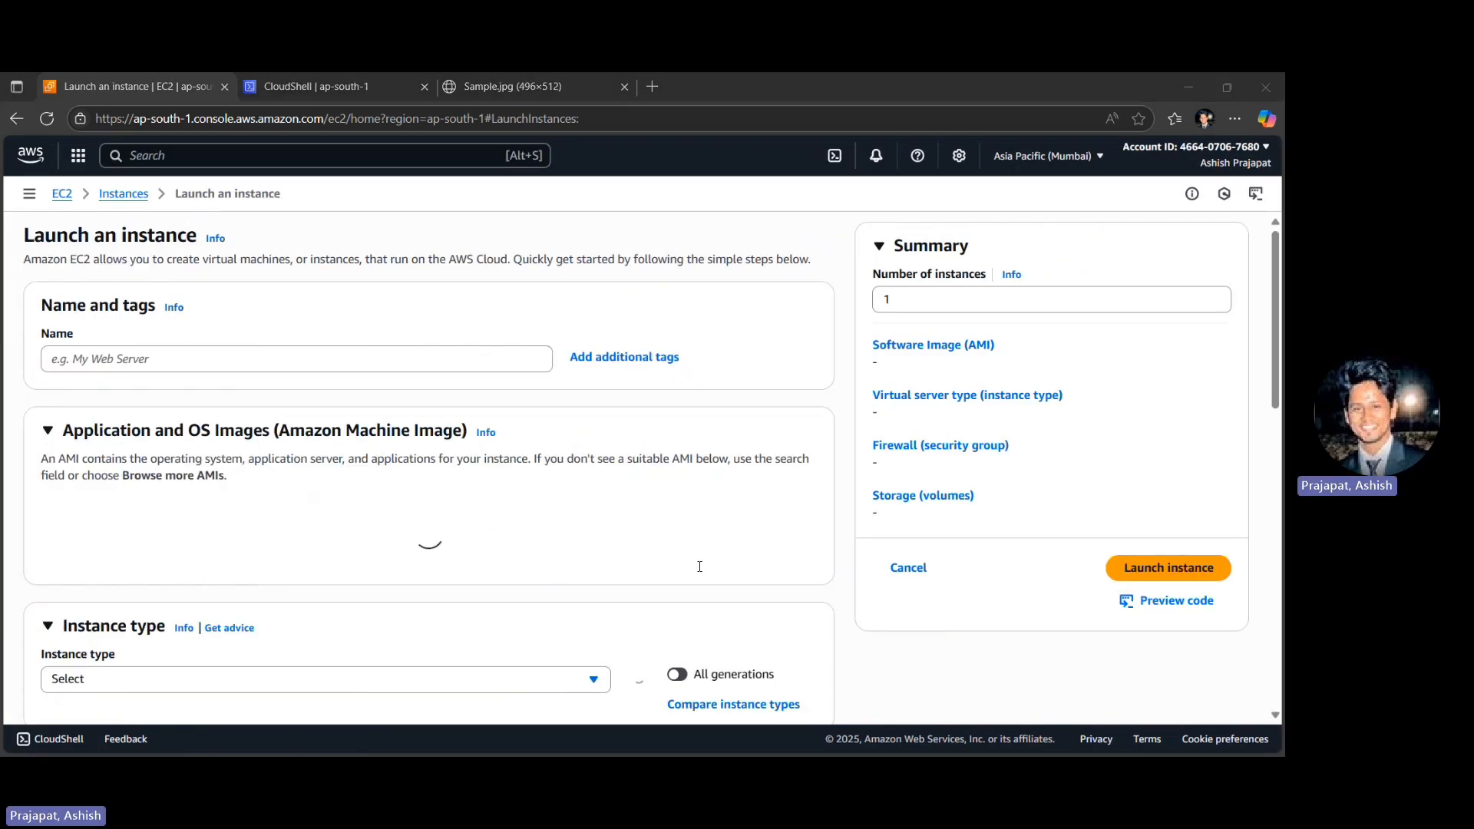
# - Name the instance MyWebAppServer and keep the Amazon Linux 2023 kernel-6.1 AMI with the t3.micro instance type
pyautogui.click(110, 359)
pyautogui.write('MyWebAppServer')
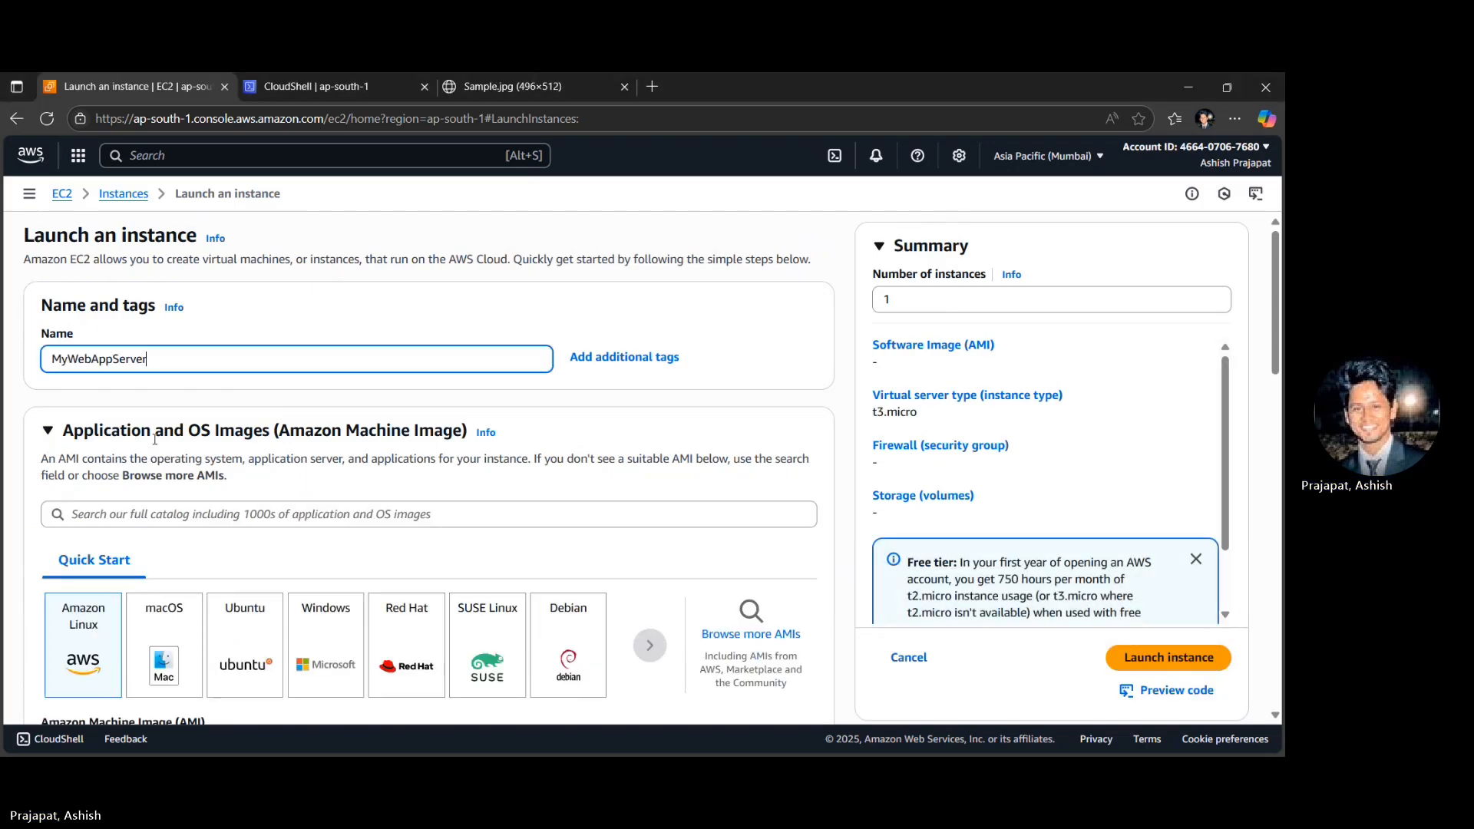
pyautogui.scroll(-2, 155, 439)
pyautogui.scroll(-1, 154, 439)
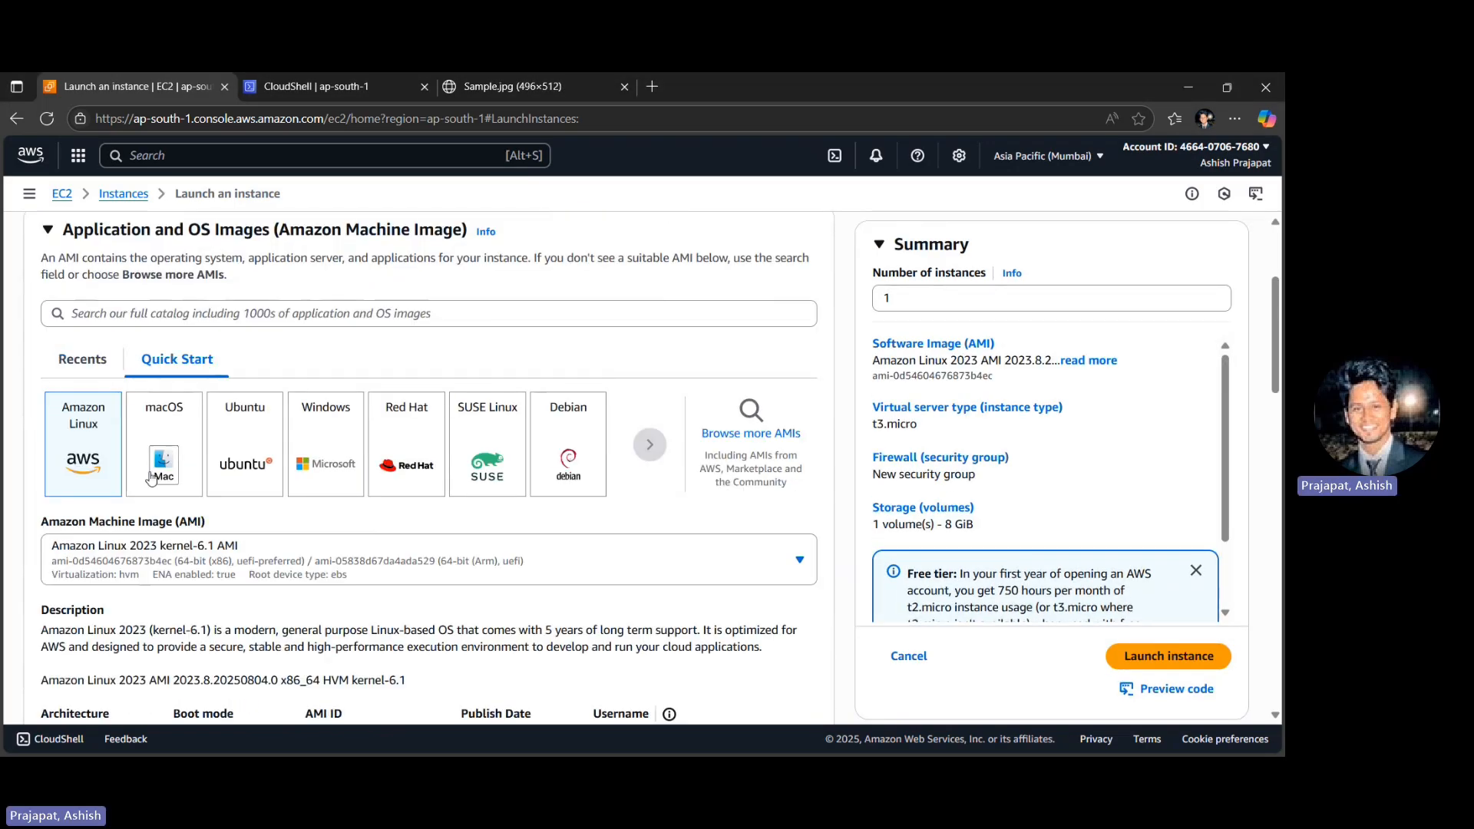
pyautogui.scroll(-2, 110, 563)
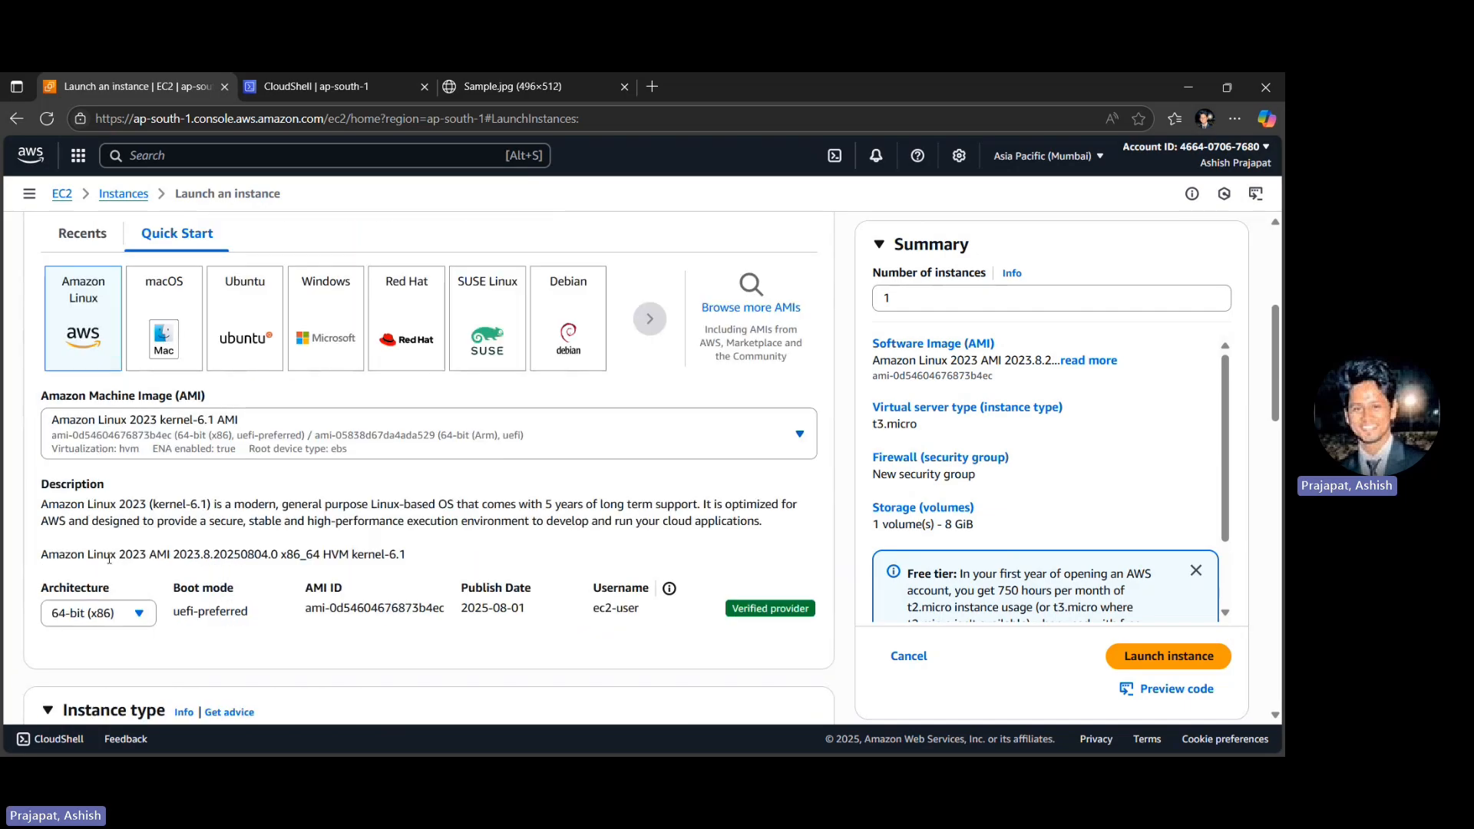
pyautogui.scroll(-1, 110, 558)
pyautogui.scroll(-2, 109, 560)
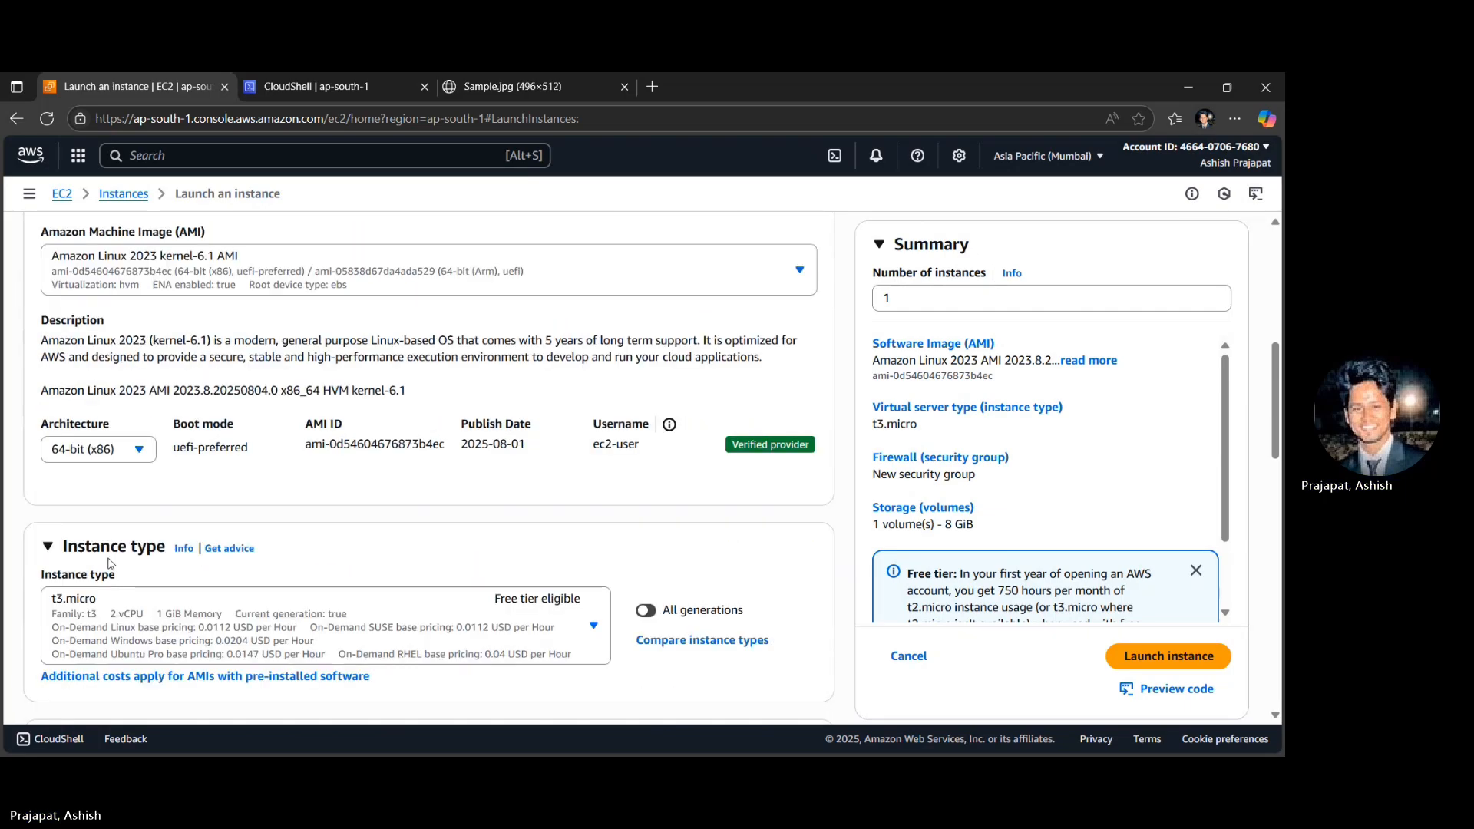
pyautogui.scroll(-1, 110, 563)
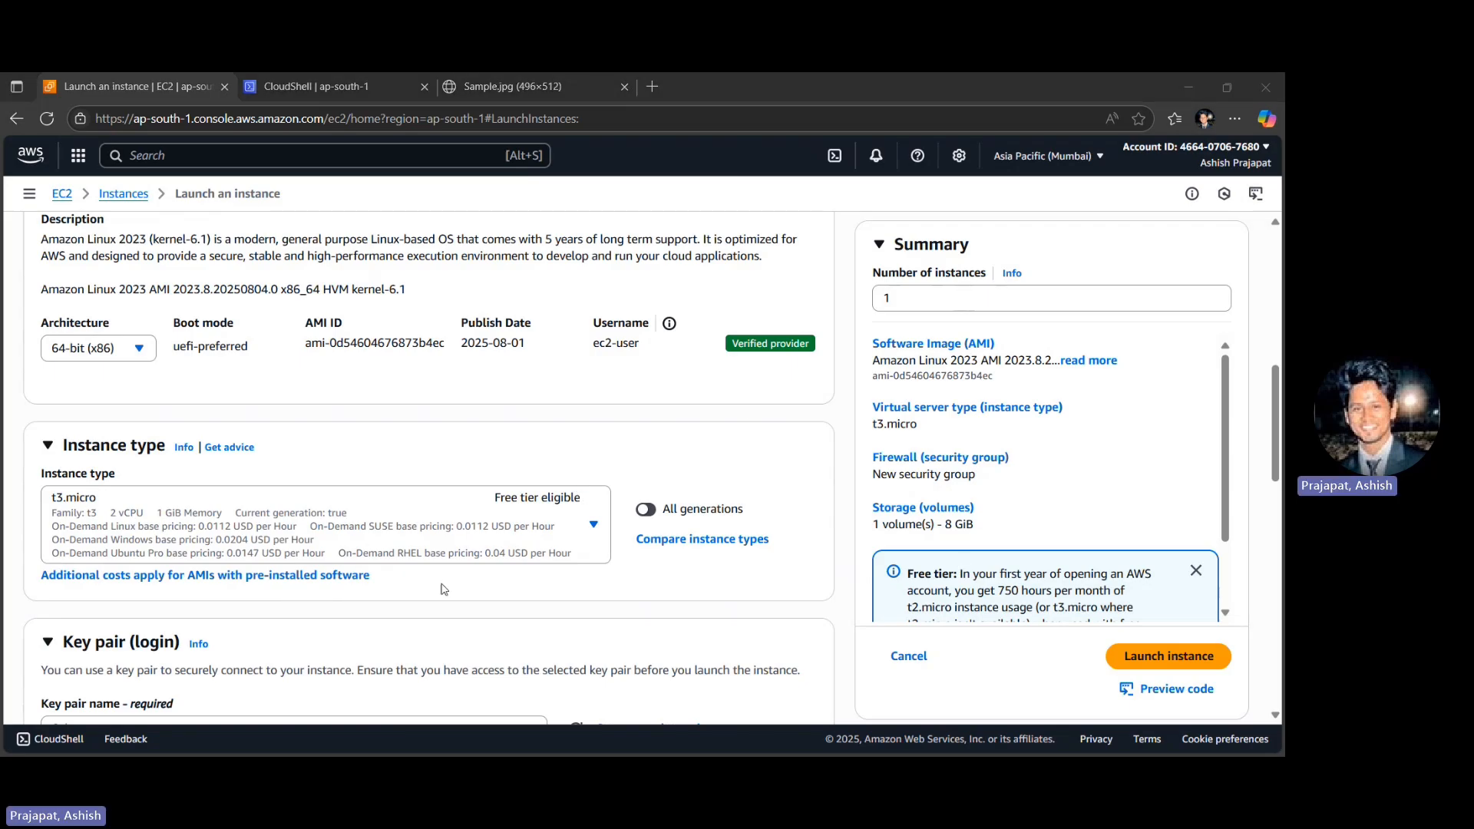
# - Choose MyFirstKeyPair as the instance's login key pair
pyautogui.scroll(-3, 444, 589)
pyautogui.click(168, 514)
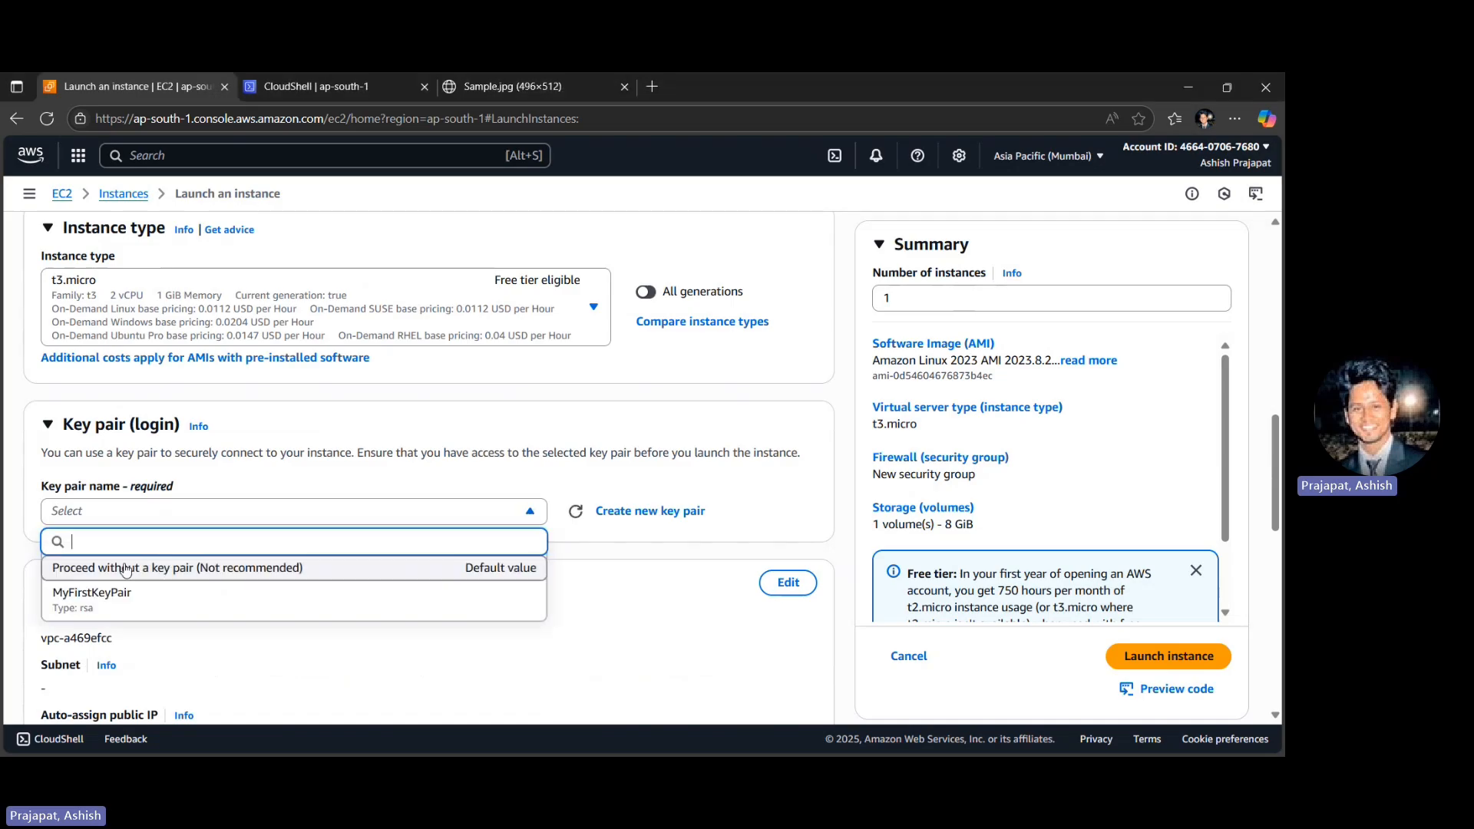
pyautogui.click(104, 598)
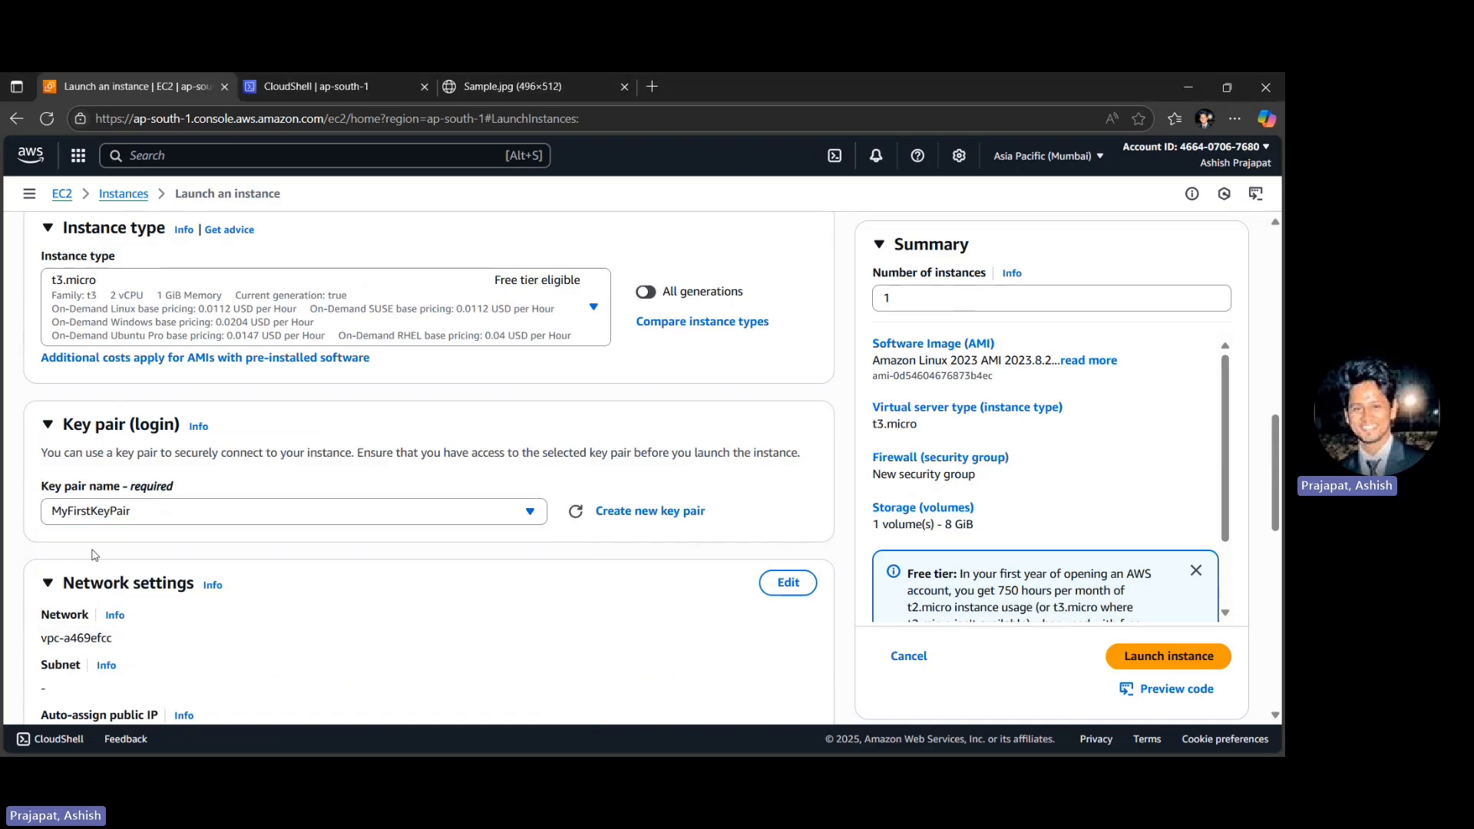
pyautogui.scroll(-2, 416, 569)
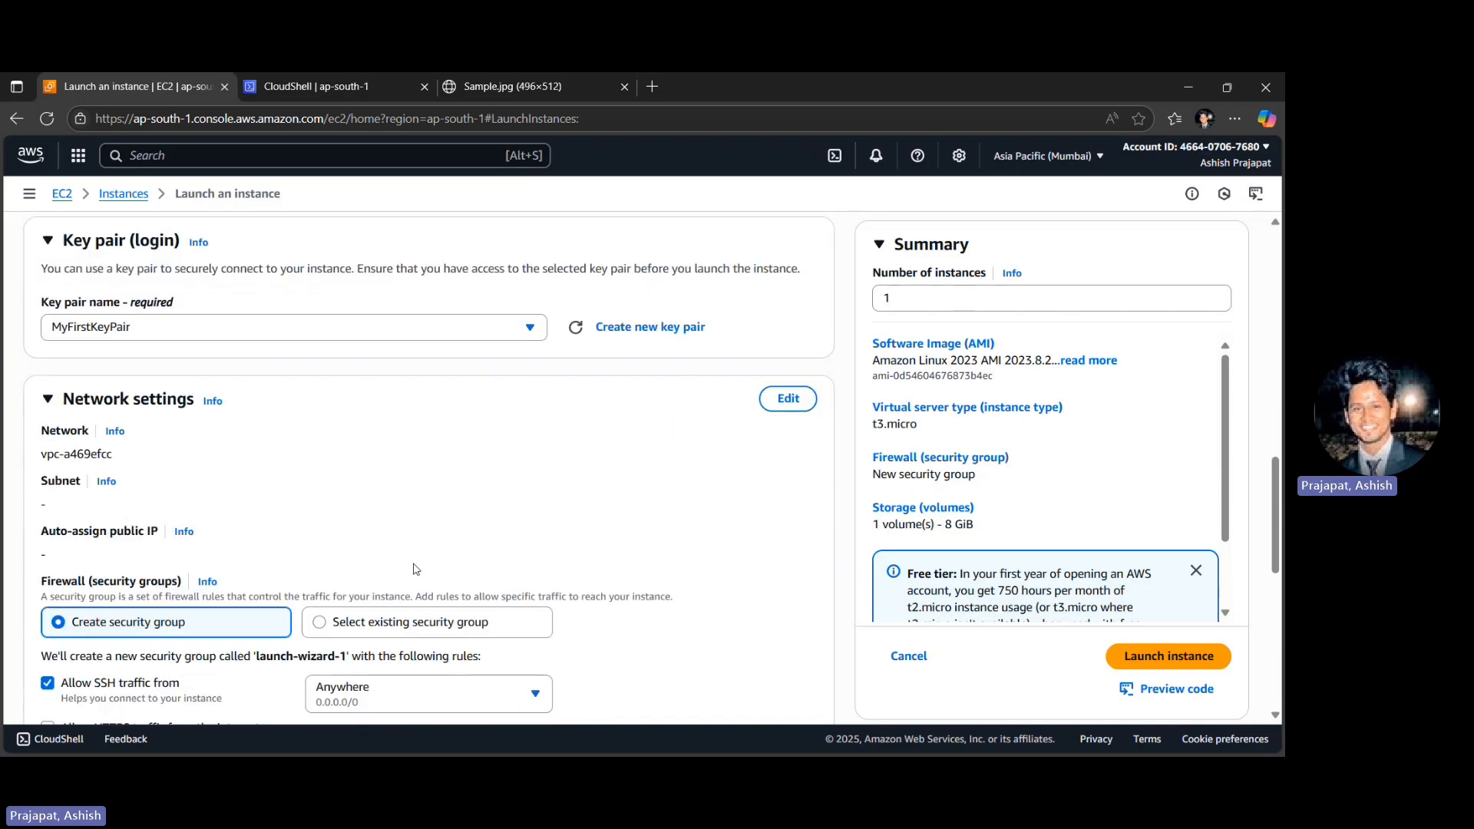
pyautogui.click(180, 325)
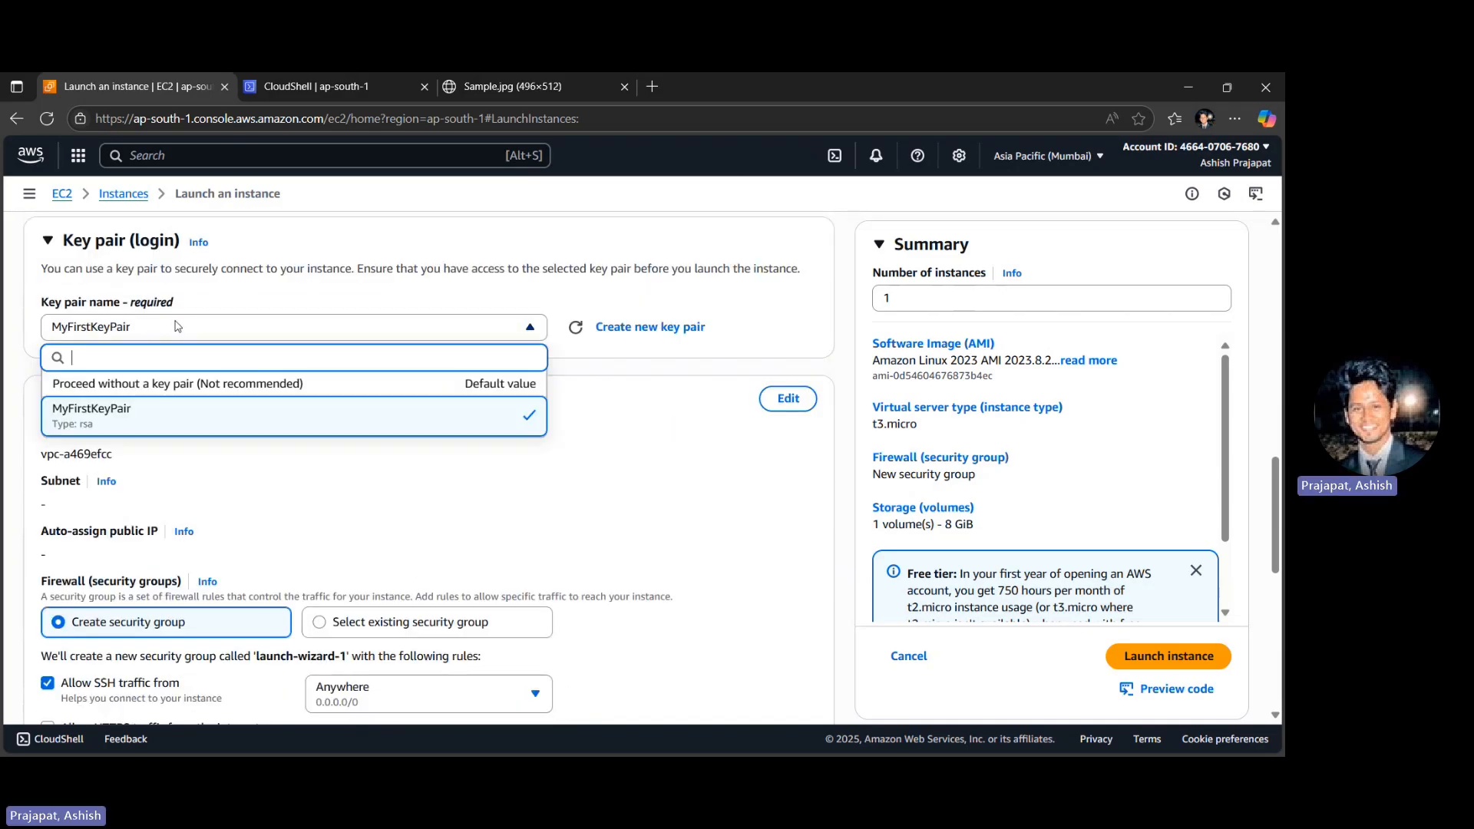
pyautogui.click(498, 314)
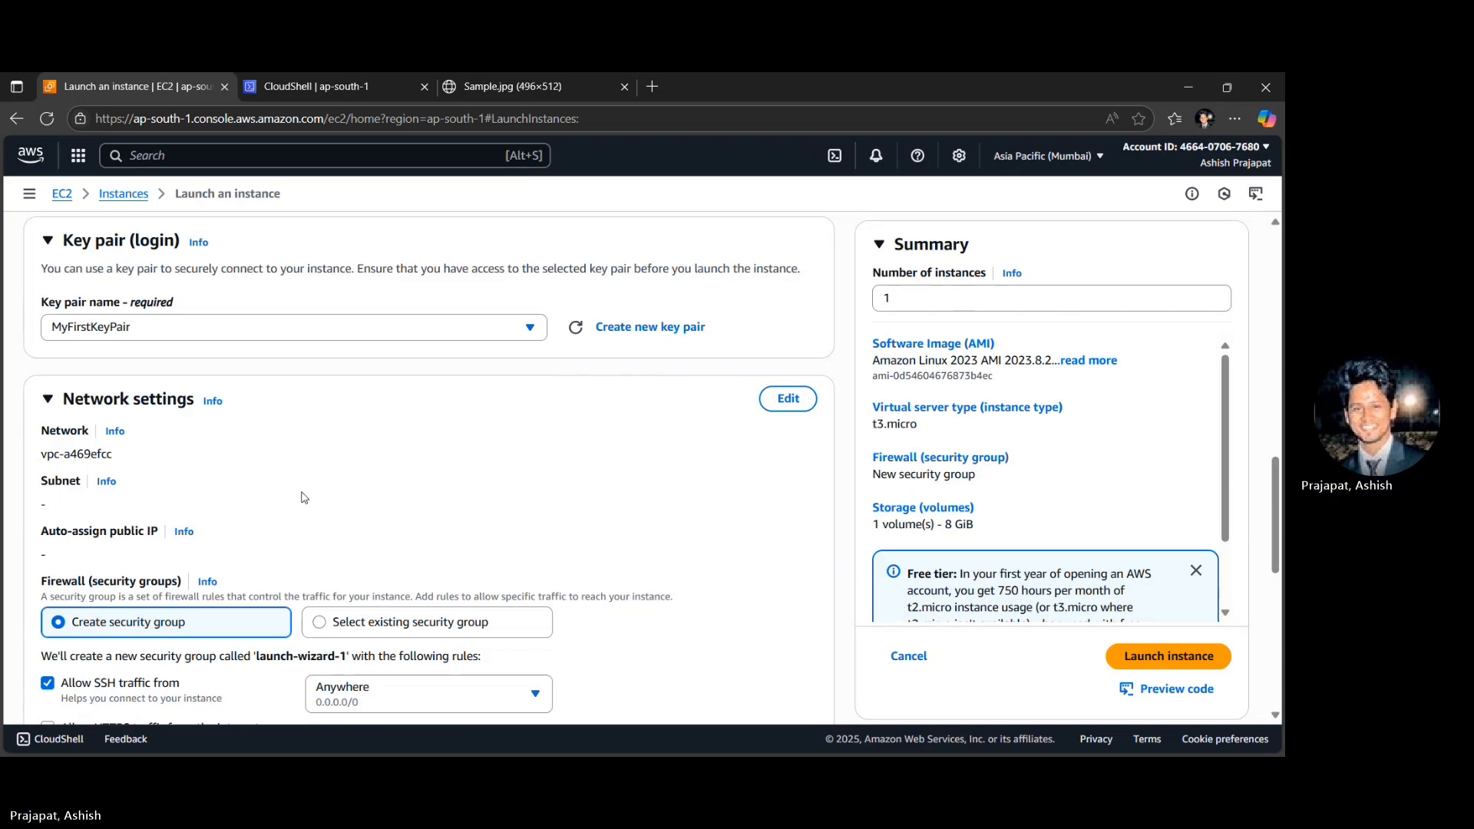
# - Edit the network settings to use MyWebAppVPC-vpc and the subnet MyWebAppVPC-subnet-public1-ap-south-1a
pyautogui.scroll(-2, 303, 497)
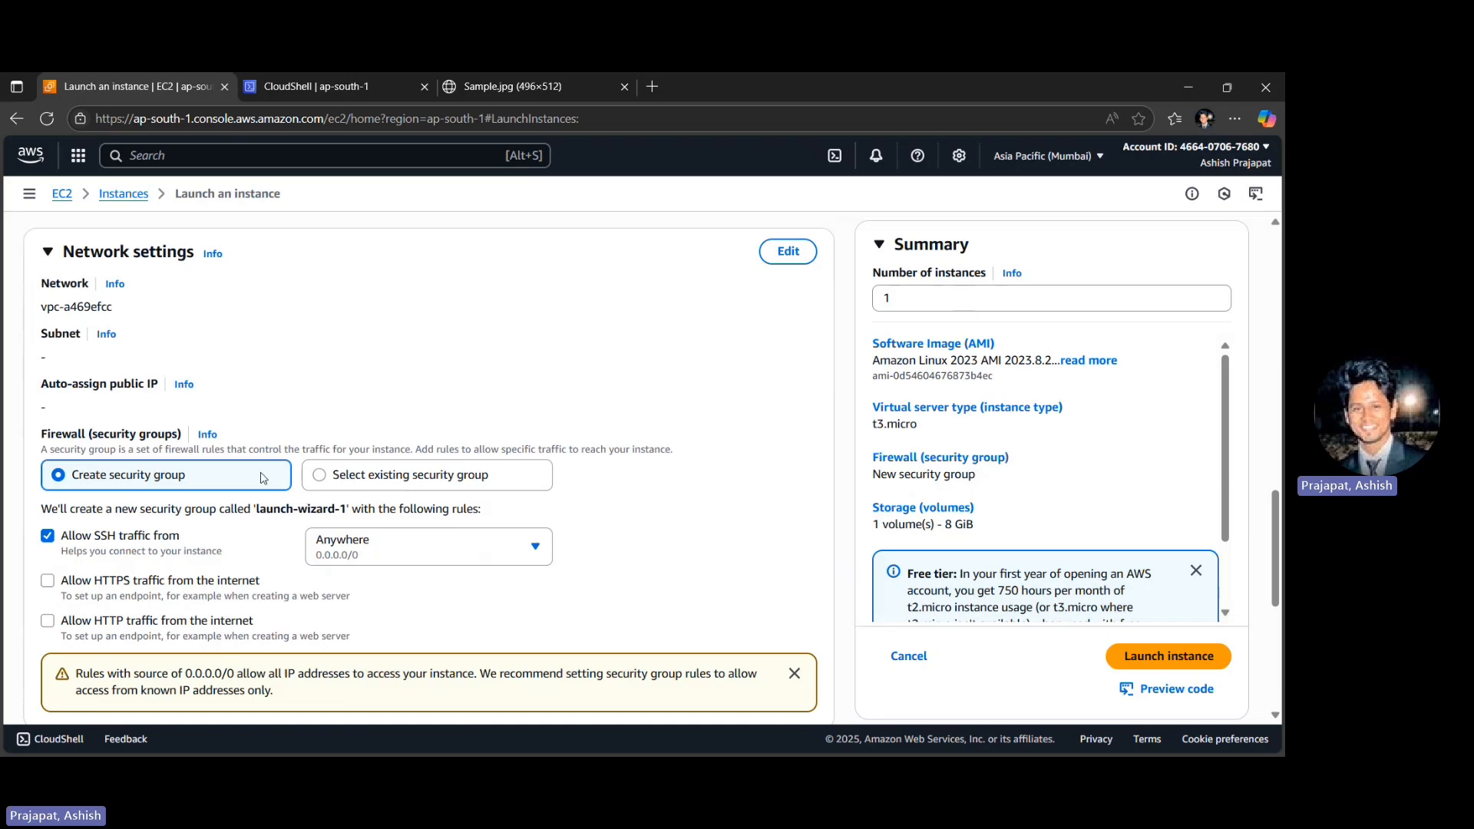
pyautogui.click(784, 266)
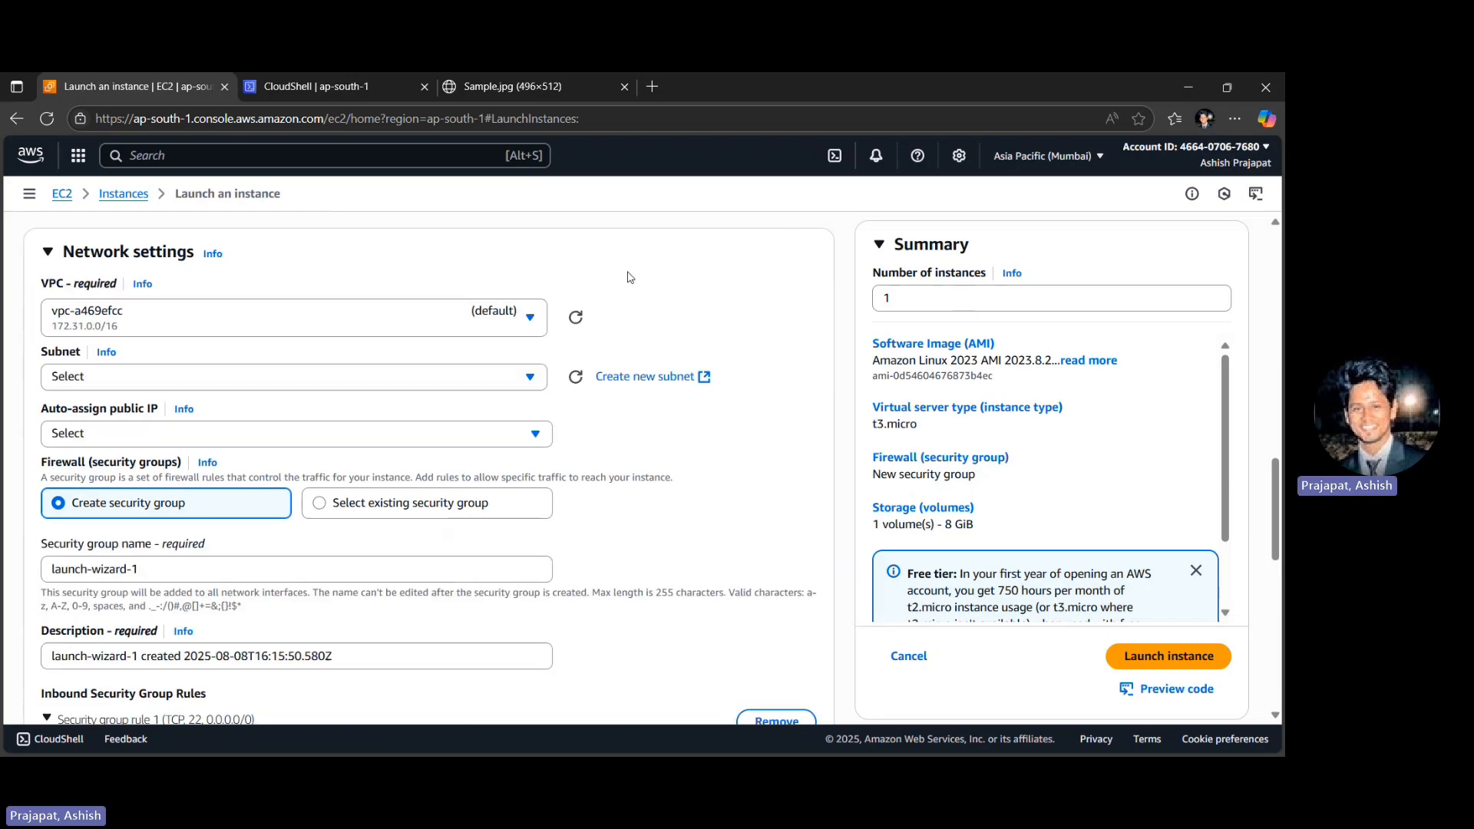
pyautogui.click(161, 322)
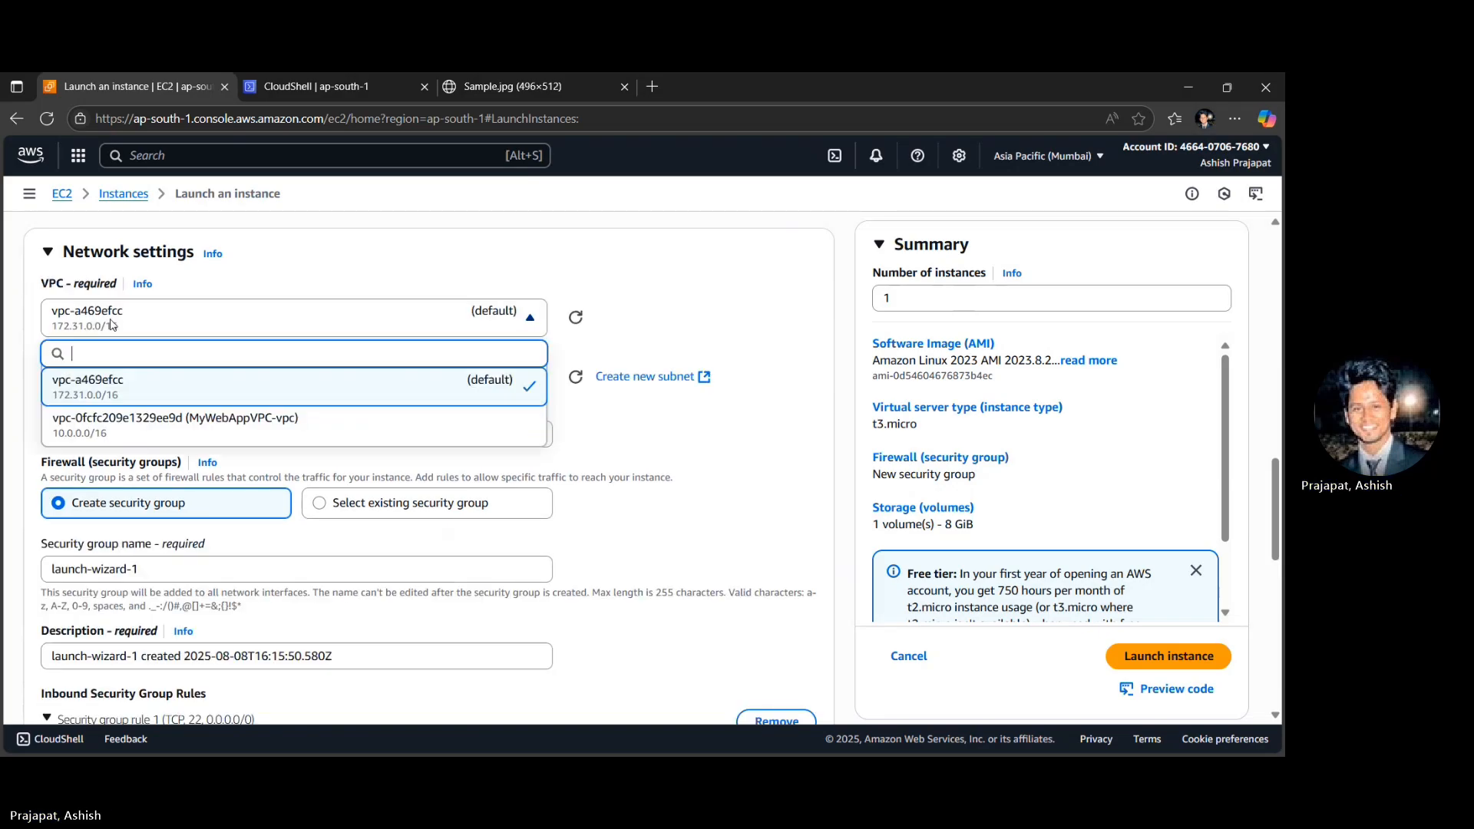
pyautogui.click(119, 423)
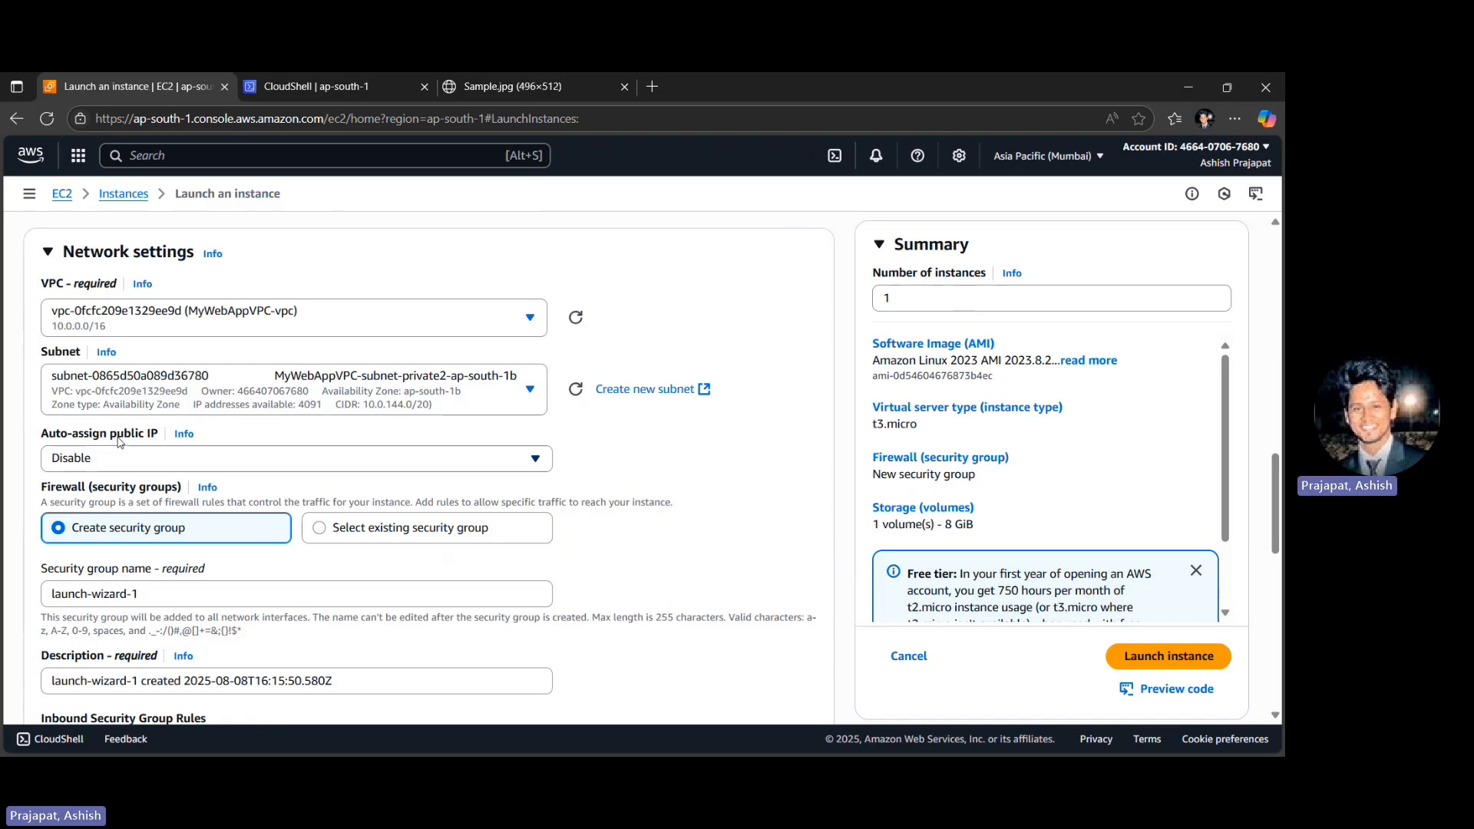
pyautogui.click(224, 393)
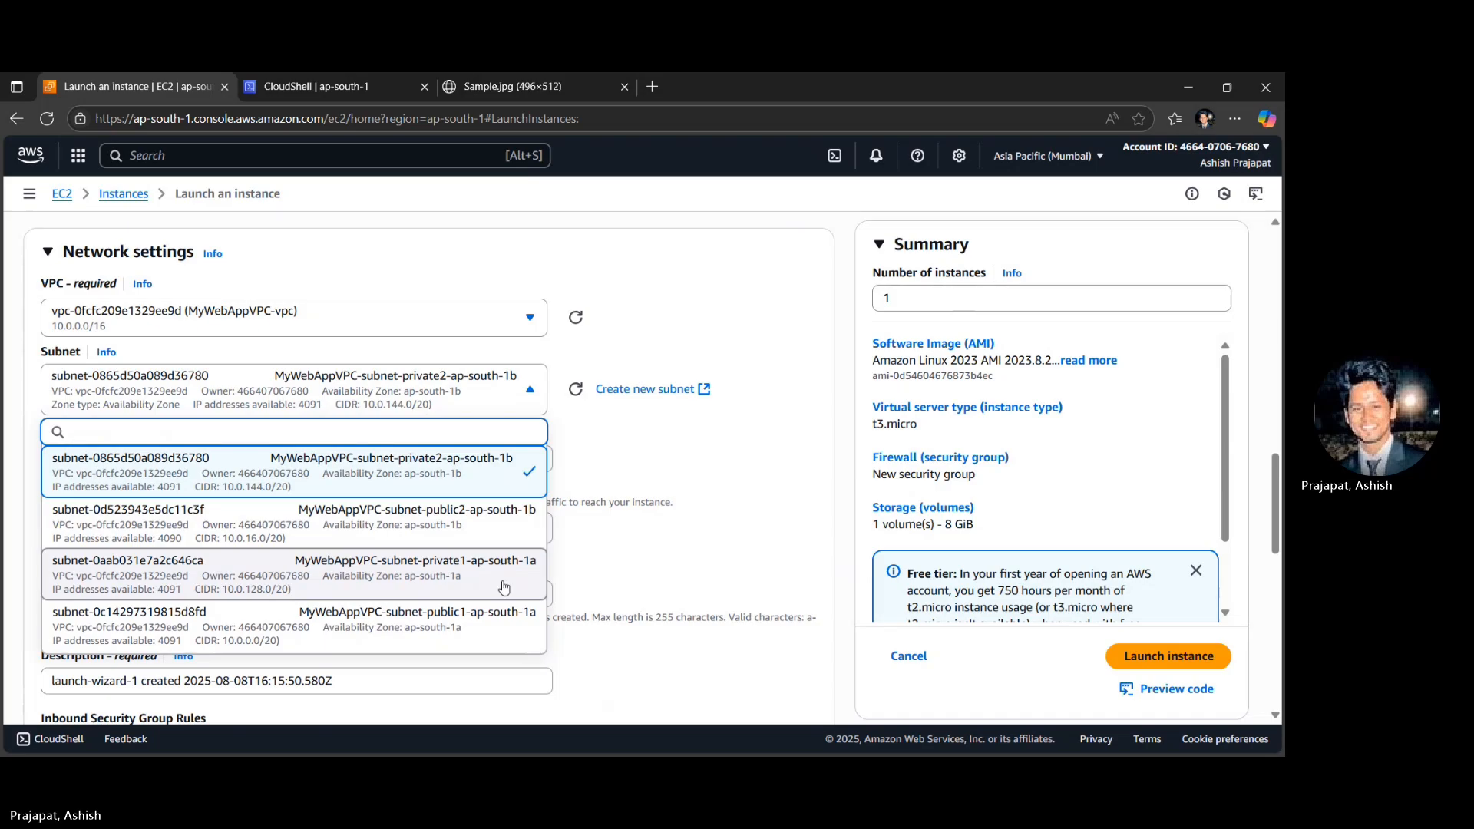
pyautogui.click(497, 625)
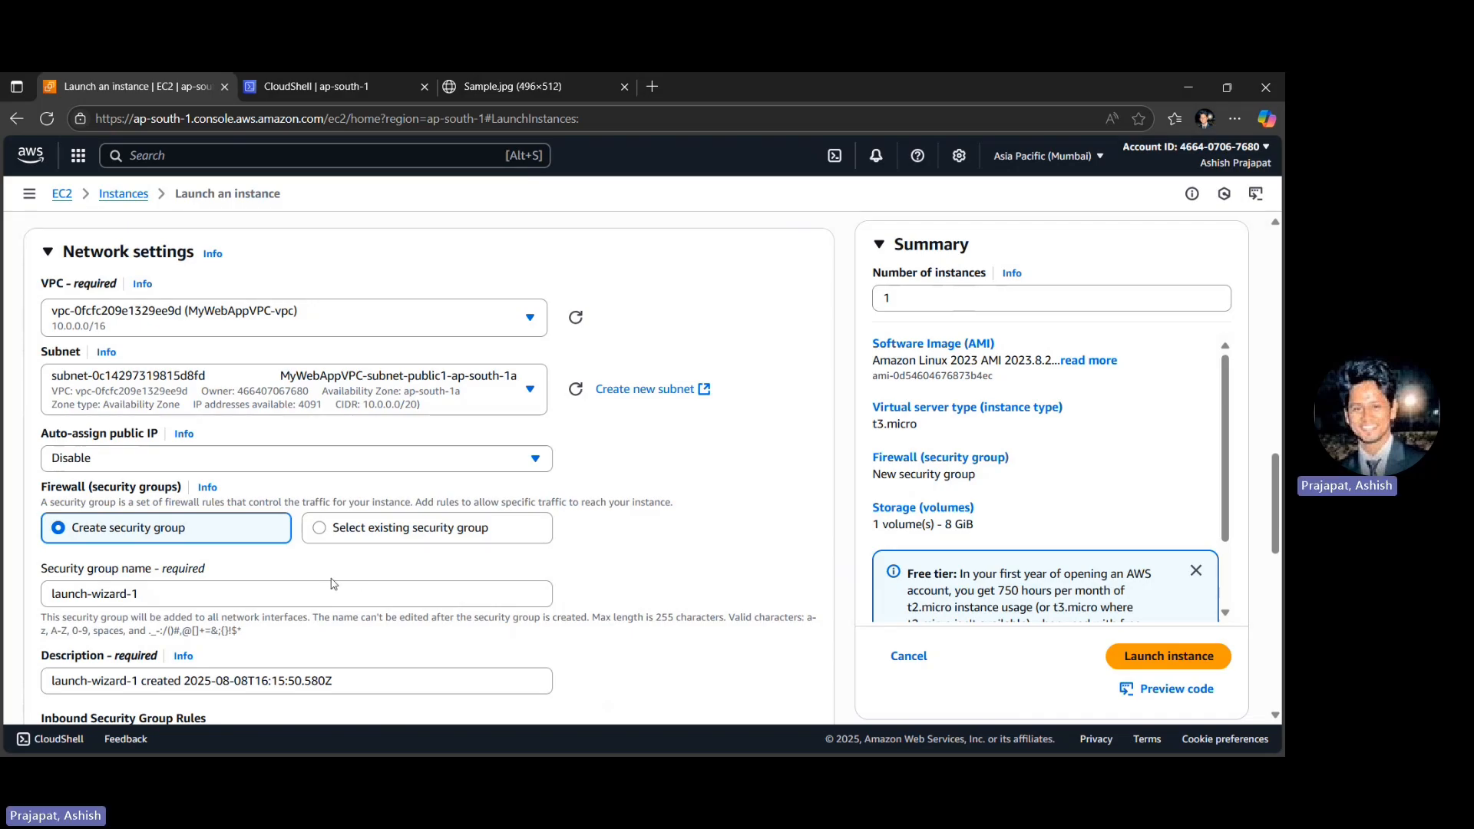
# - Enable auto-assigned public IP and assign the existing security group WebServerSecurityGroup to the instance
pyautogui.scroll(-1, 332, 583)
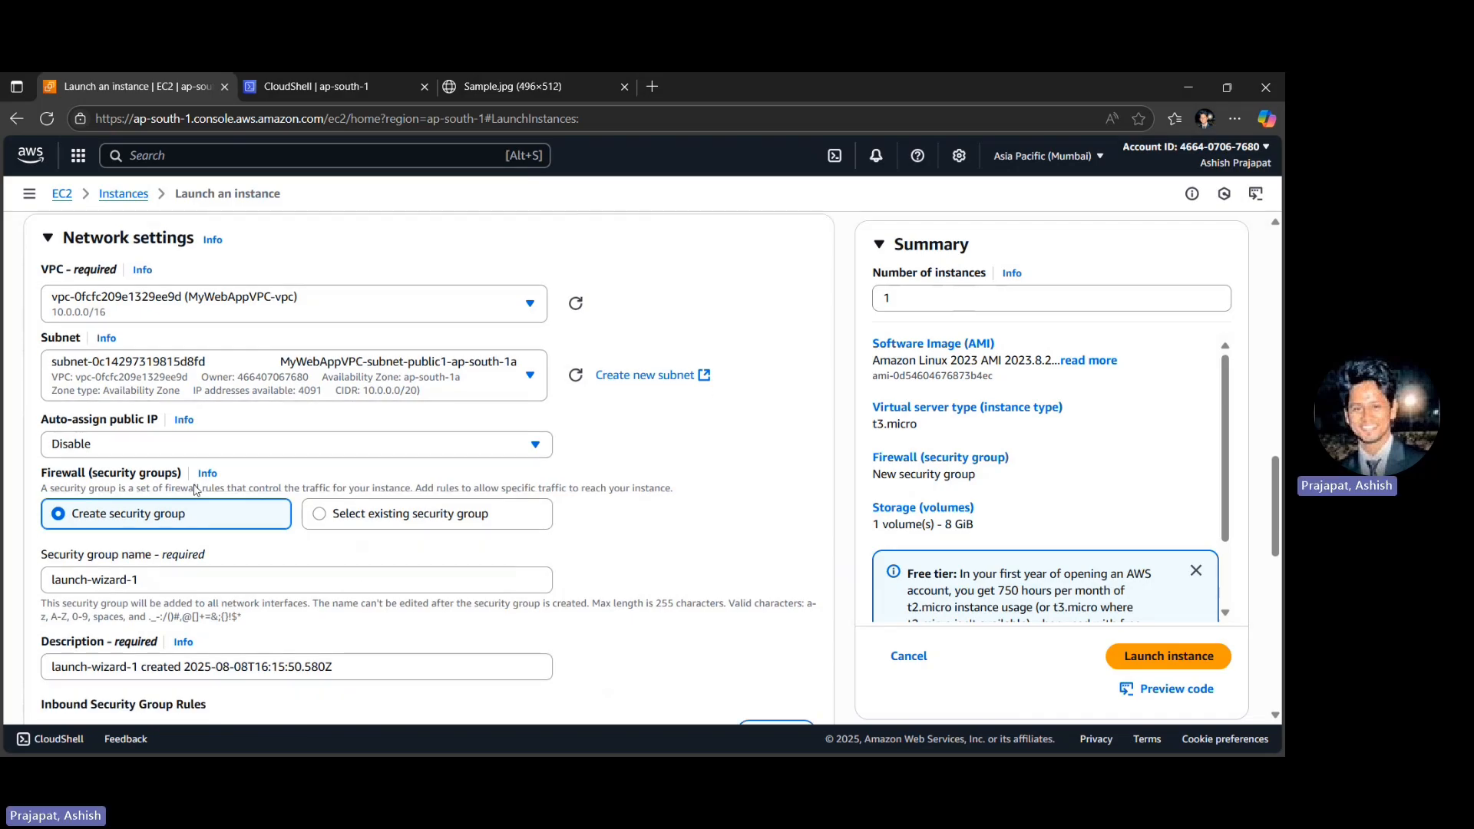
pyautogui.click(184, 446)
pyautogui.click(103, 475)
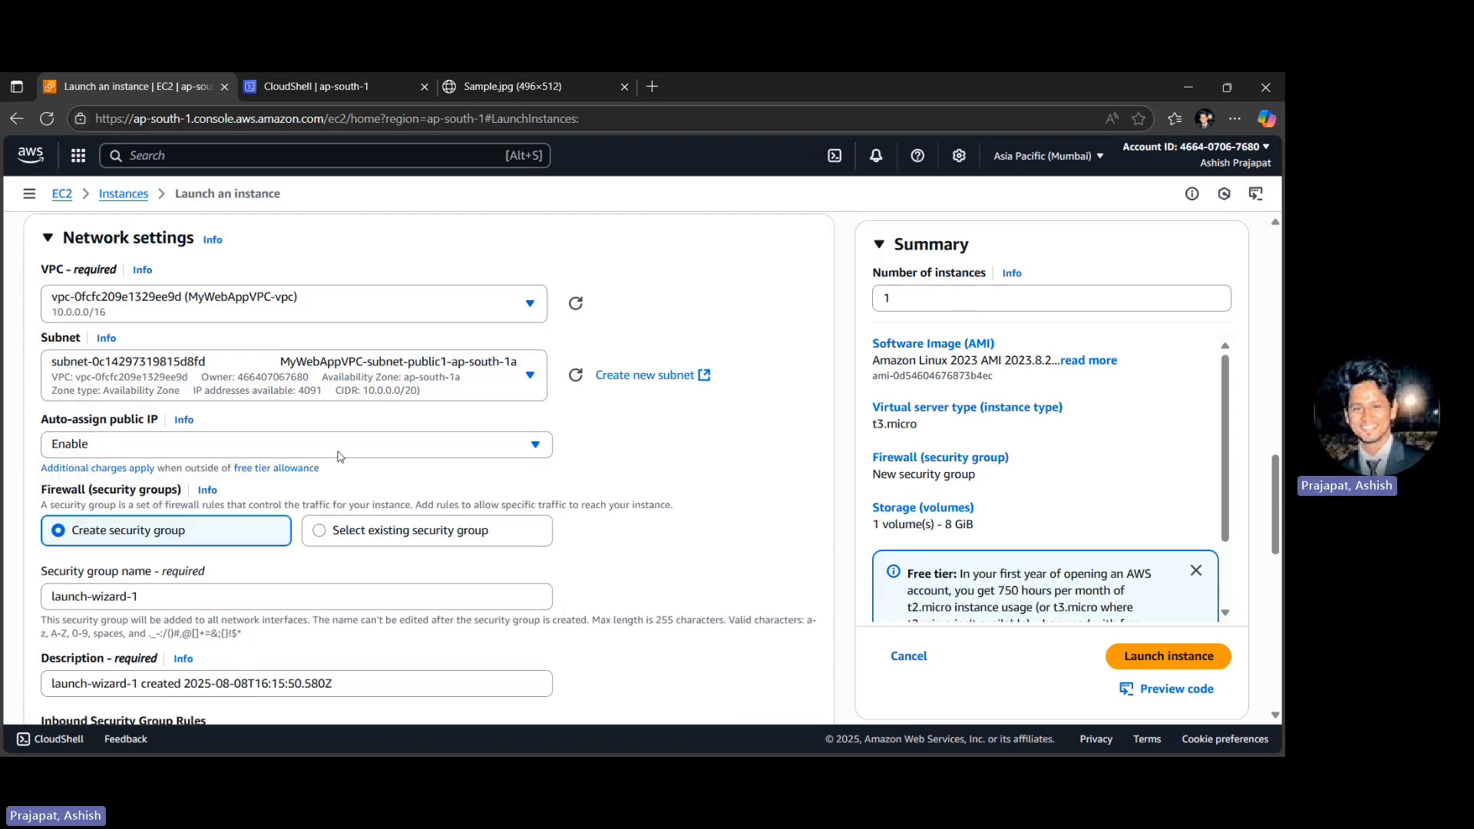
pyautogui.click(343, 537)
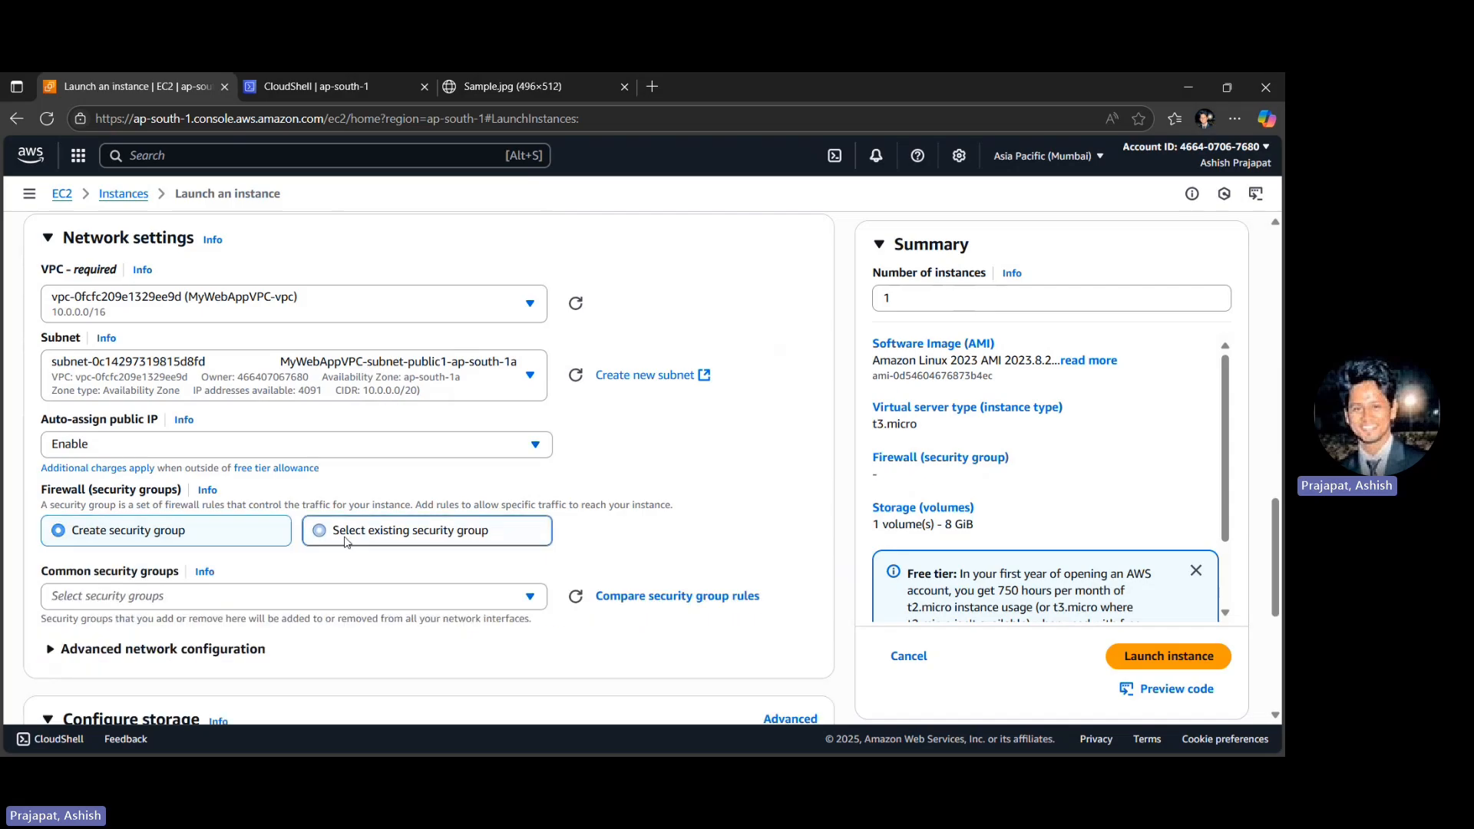
pyautogui.click(157, 596)
pyautogui.click(234, 648)
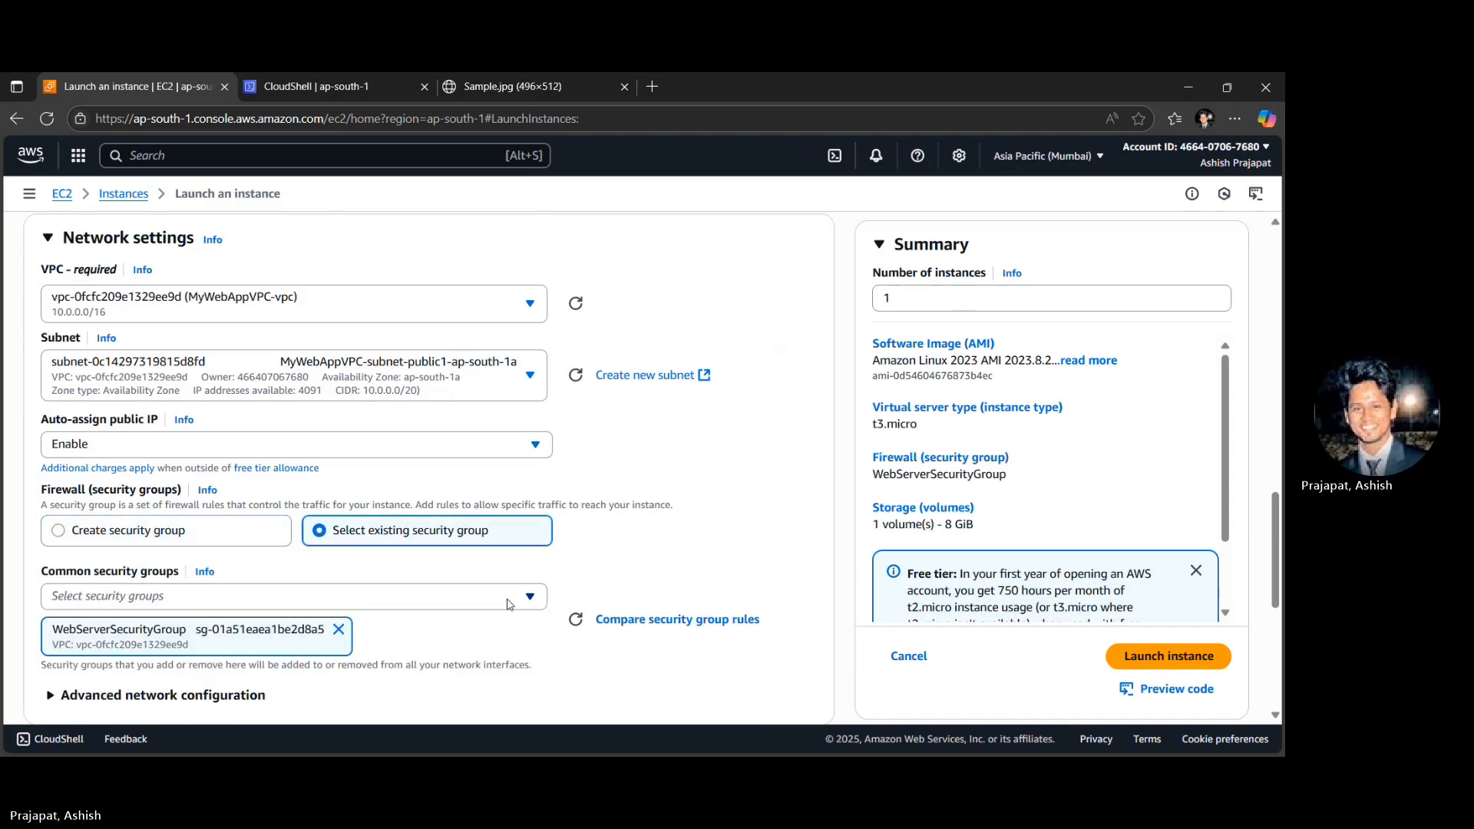
# - Paste the copied bash startup script that installs httpd and PHP and writes index.php into the instance's user data under Advanced details
pyautogui.scroll(-5, 535, 631)
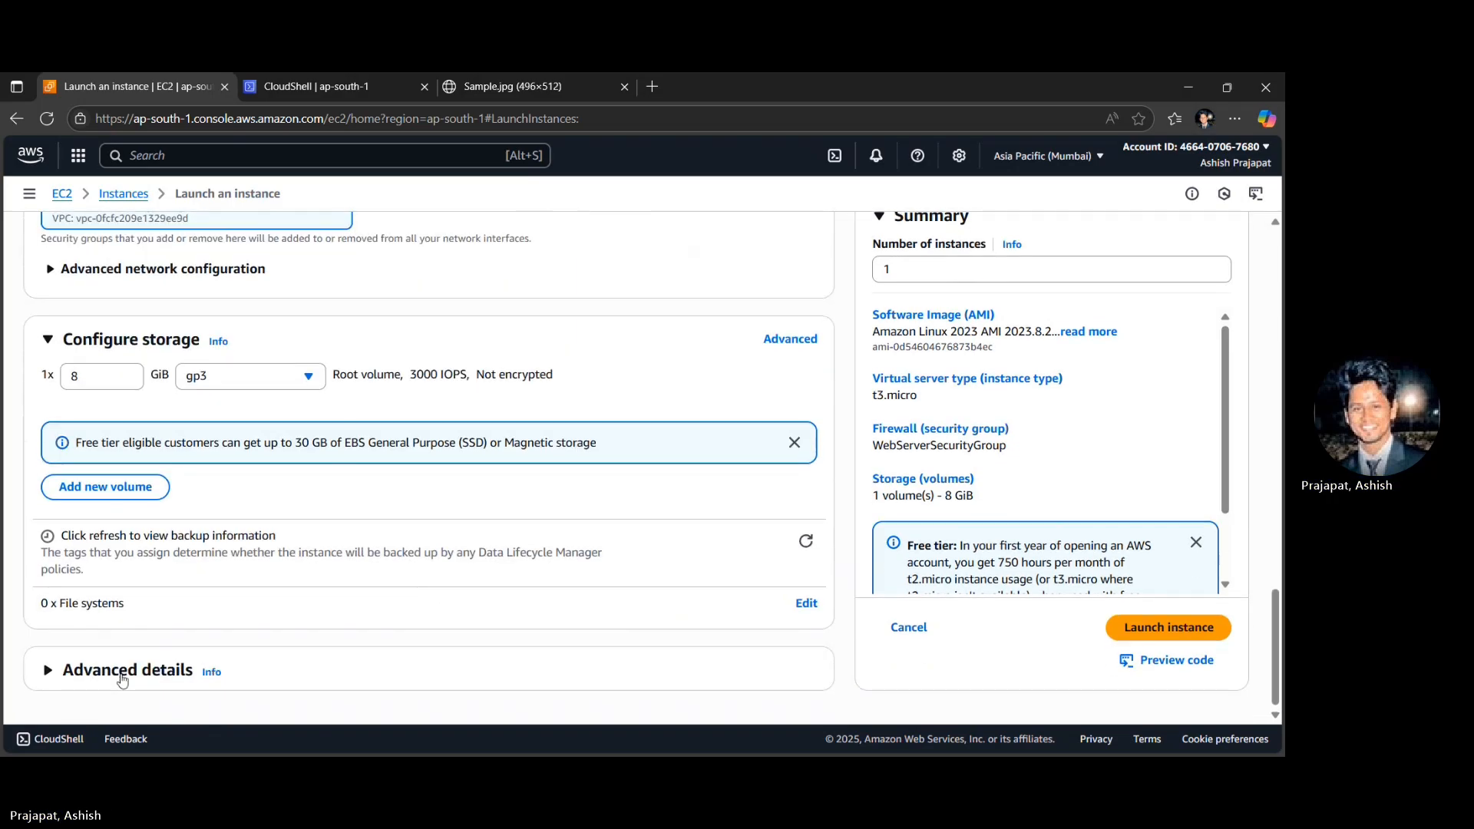
pyautogui.click(115, 669)
pyautogui.scroll(-3, 117, 679)
pyautogui.scroll(-15, 117, 678)
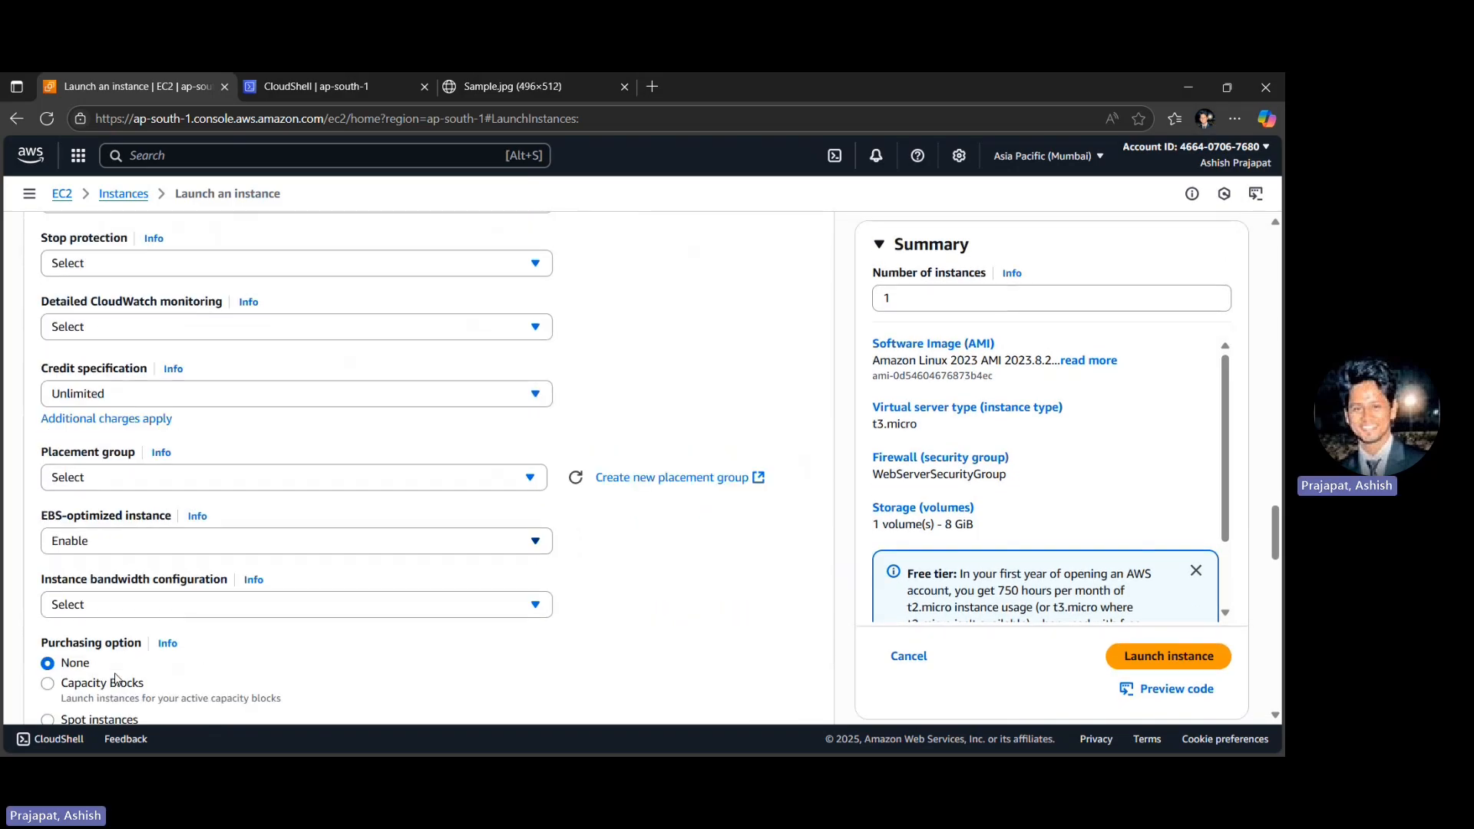
pyautogui.scroll(-13, 116, 679)
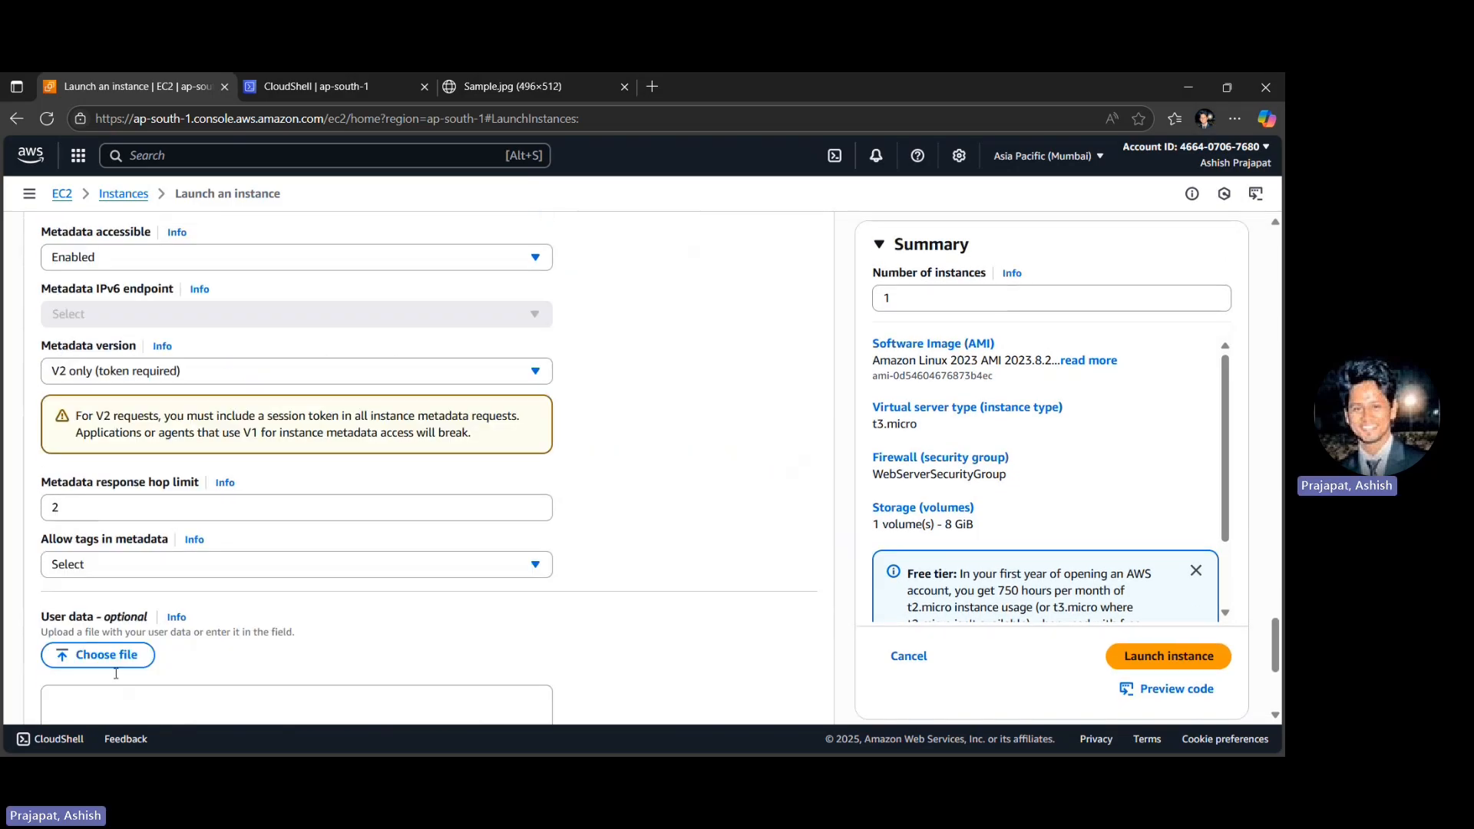
pyautogui.click(133, 560)
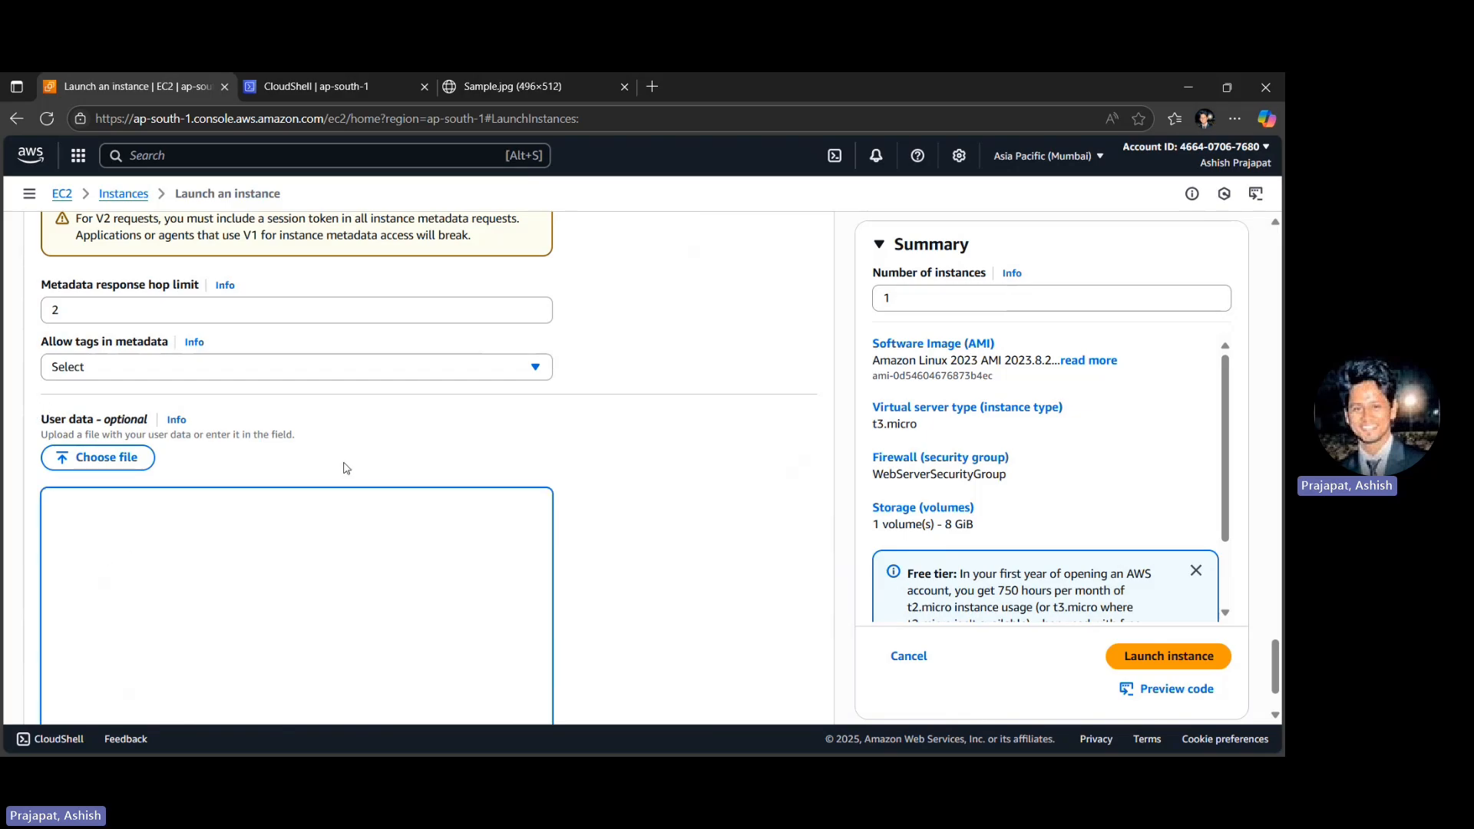
pyautogui.scroll(-1, 344, 617)
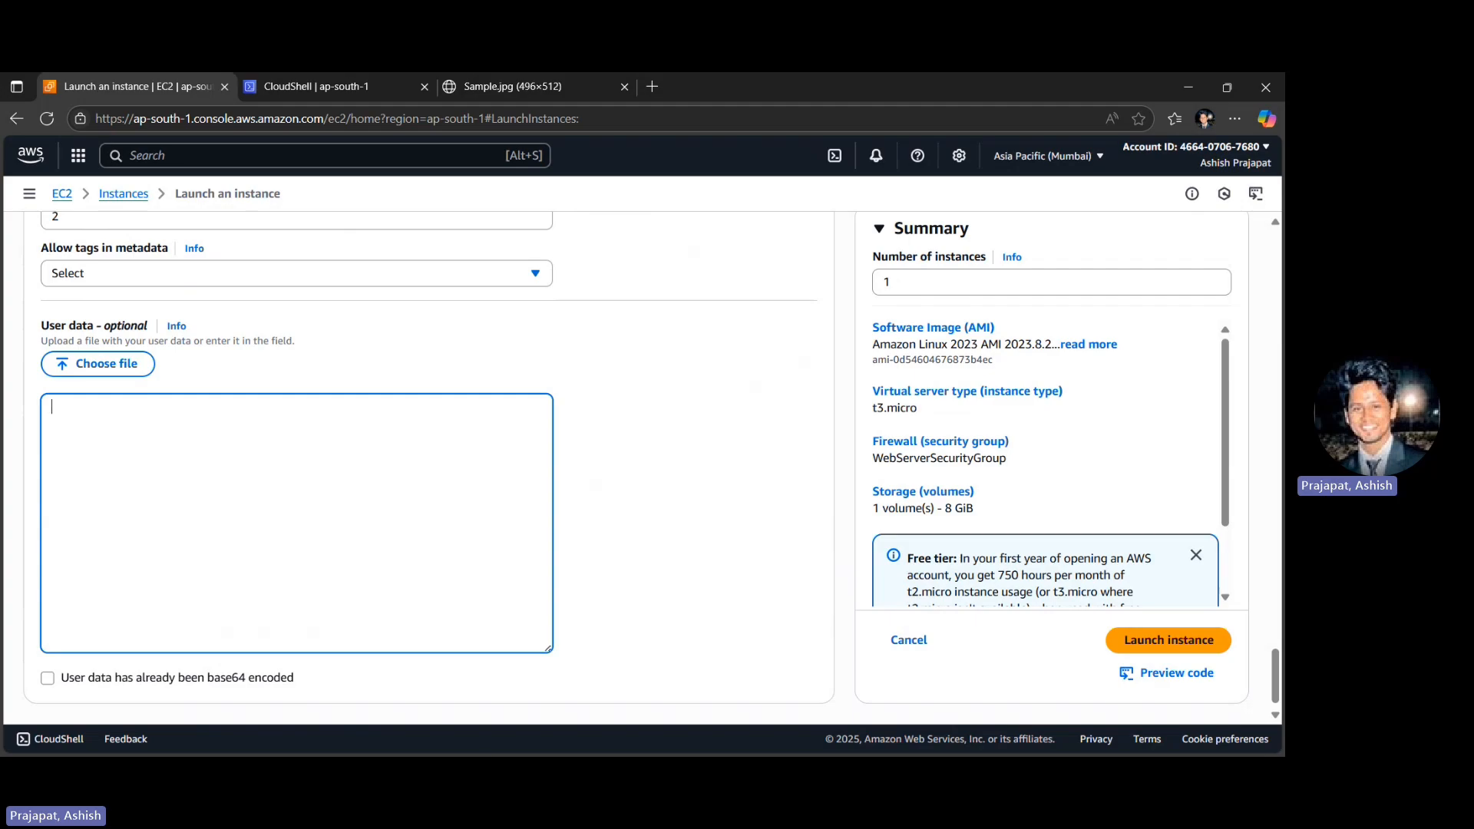
pyautogui.hotkey('alt', 'Tab')
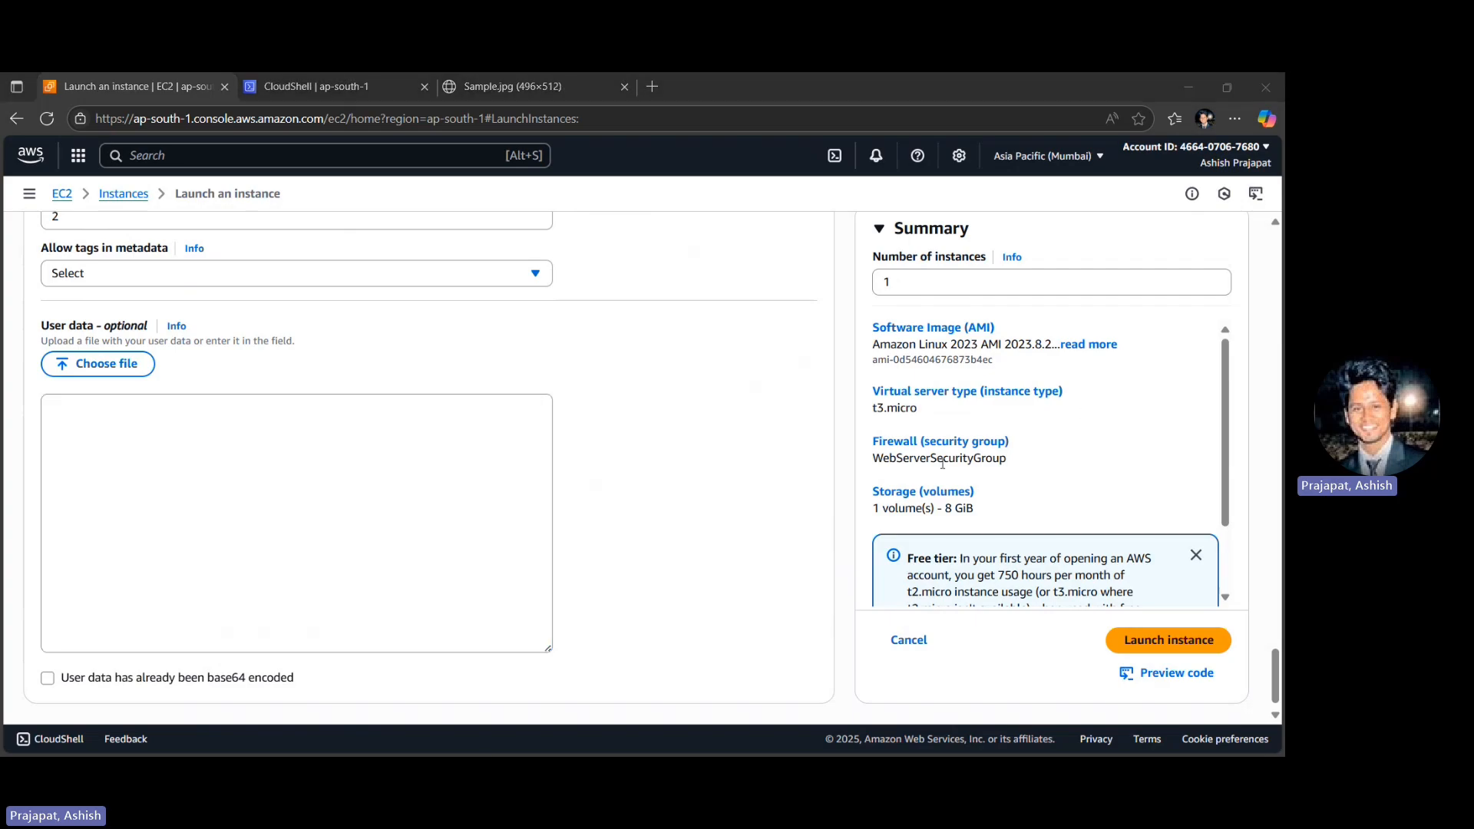
pyautogui.click(351, 470)
pyautogui.hotkey('ctrl', 'v')
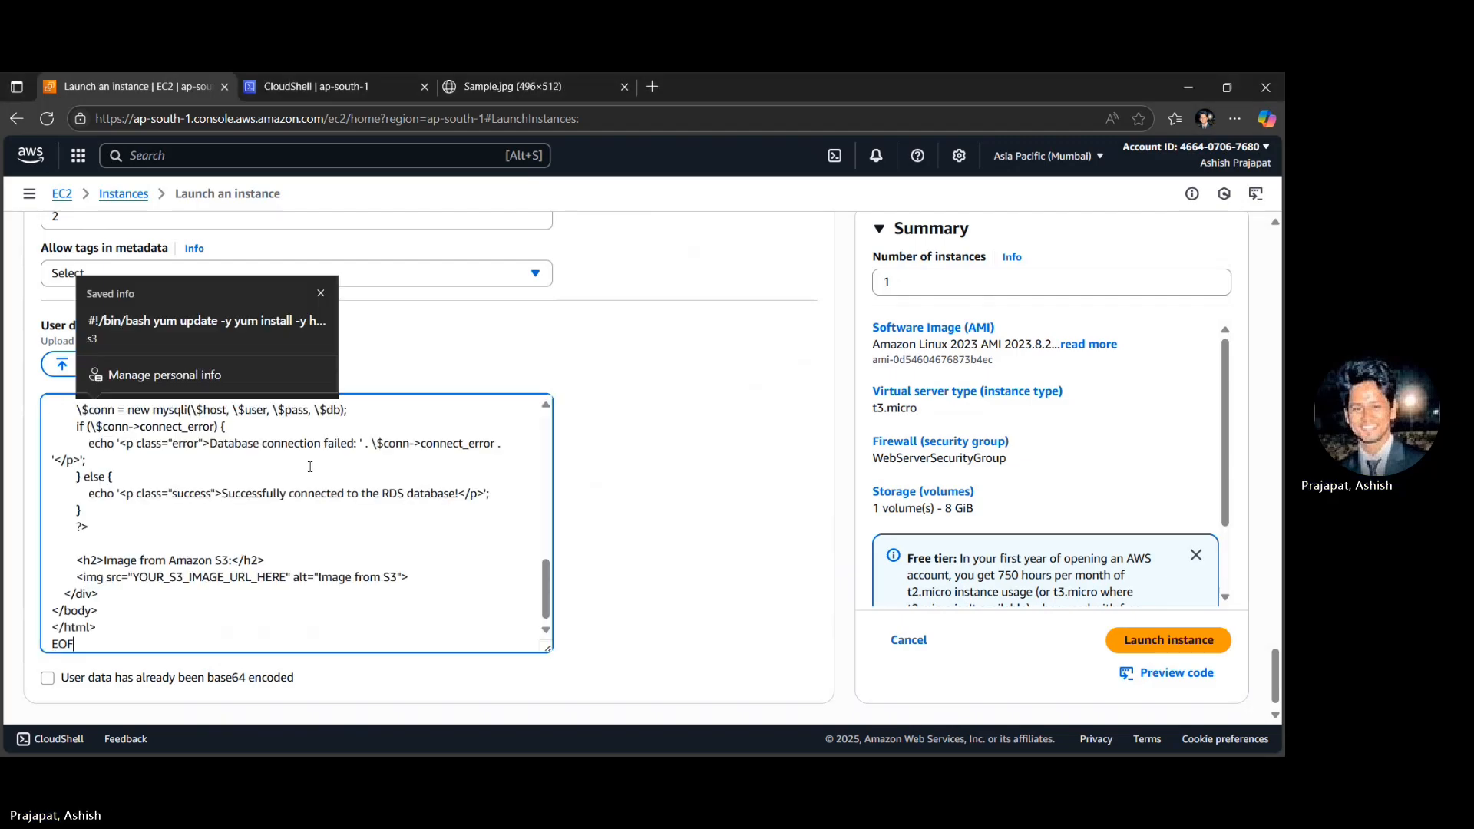
# - Review the user data script's package installation, service and permission commands, and the HTML and style section of index.php
pyautogui.scroll(10, 310, 467)
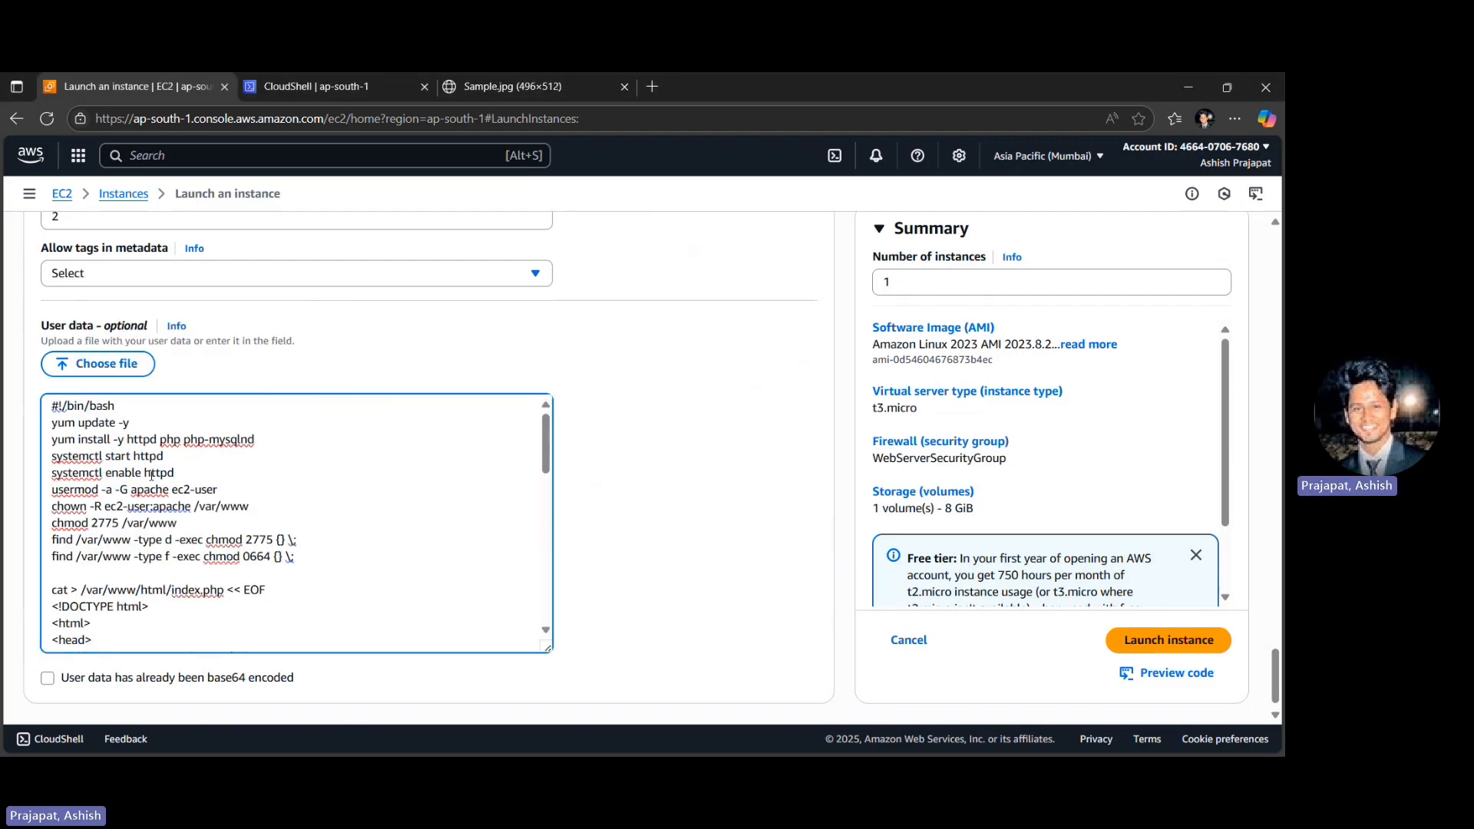
pyautogui.moveTo(267, 448); pyautogui.dragTo(40, 444)
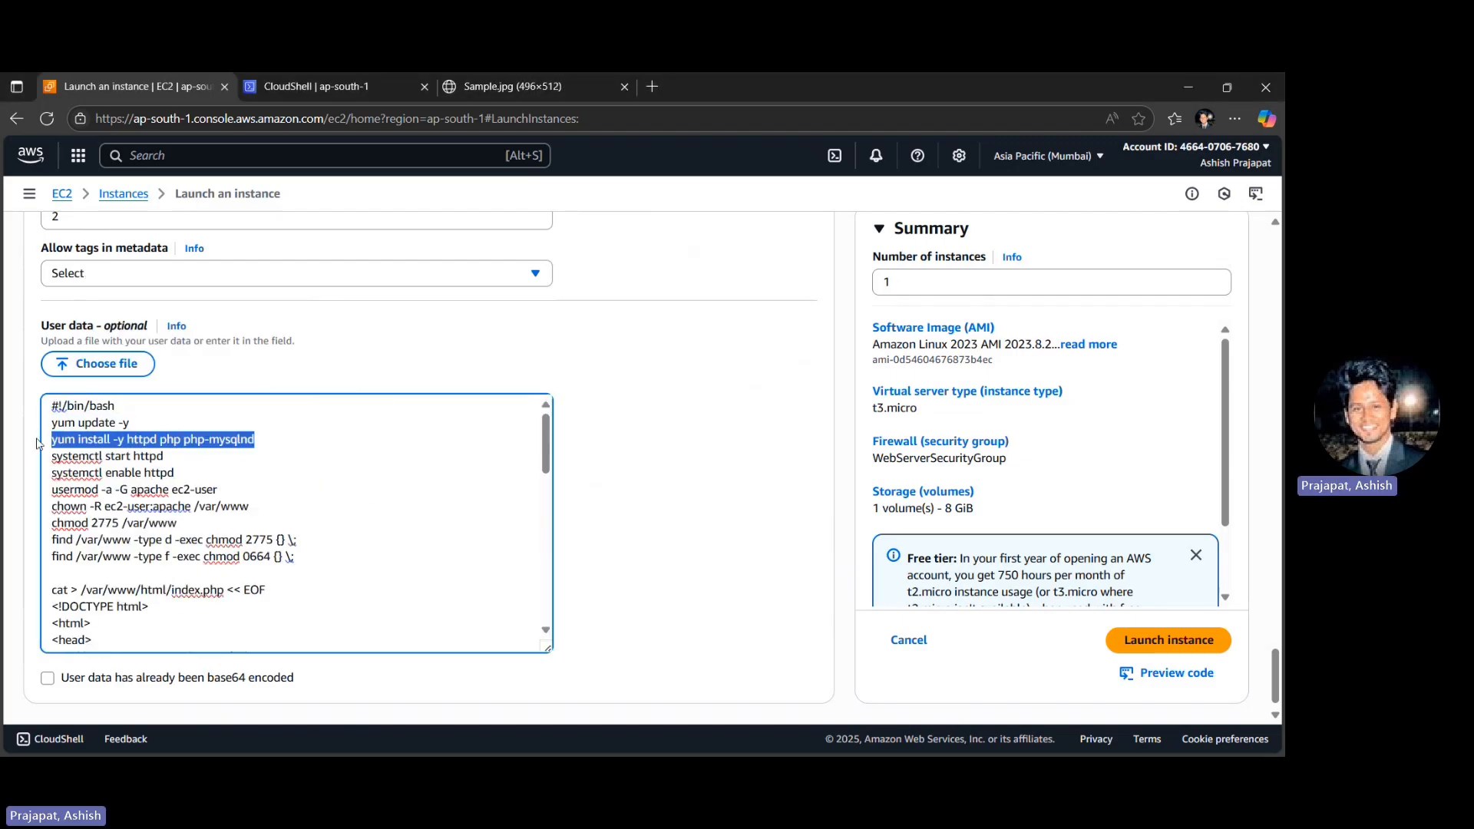
pyautogui.click(217, 480)
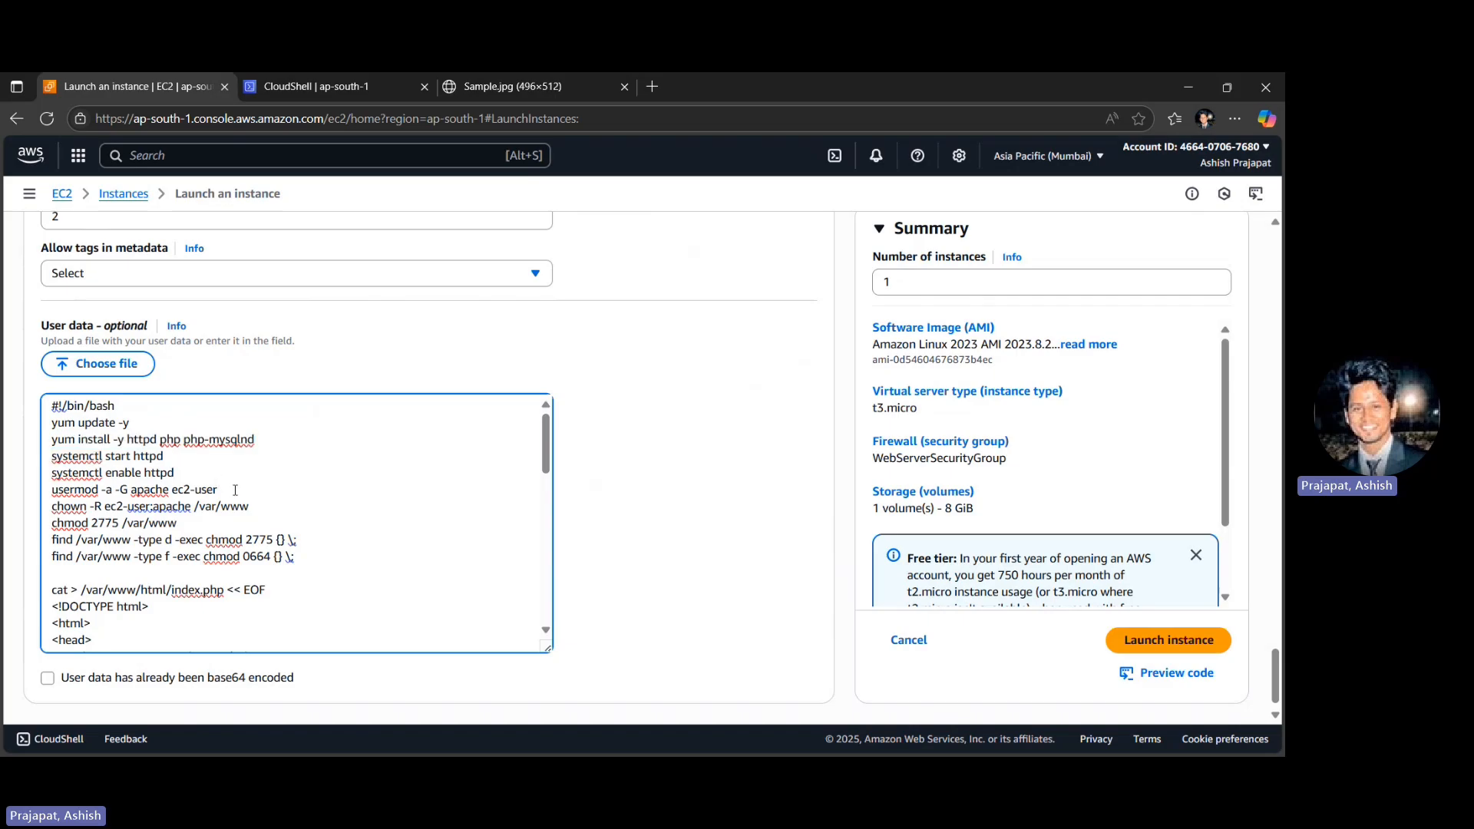
pyautogui.moveTo(235, 489); pyautogui.dragTo(307, 495)
pyautogui.scroll(-1, 318, 560)
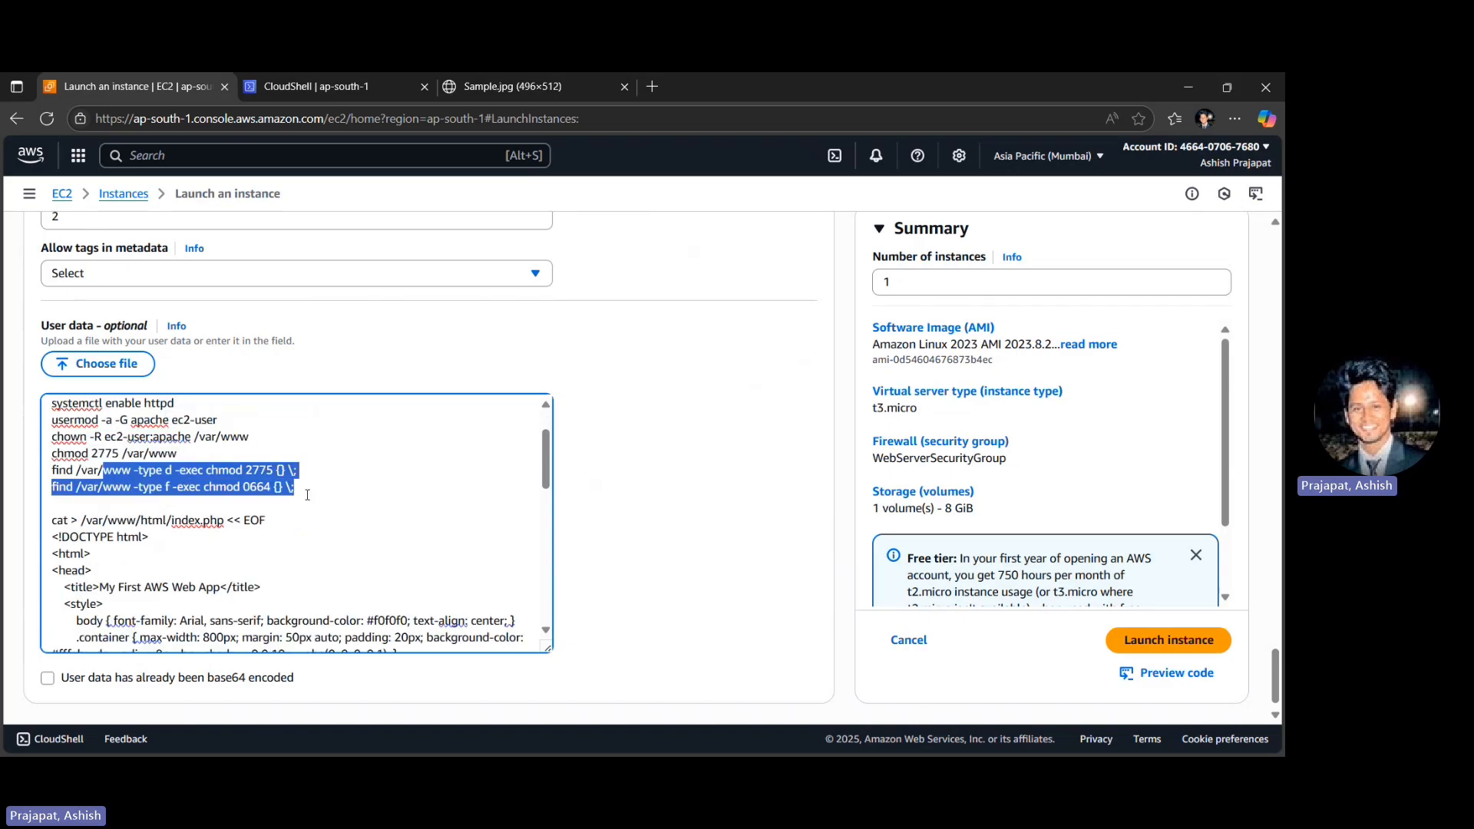
pyautogui.scroll(-1, 304, 541)
pyautogui.scroll(-1, 304, 542)
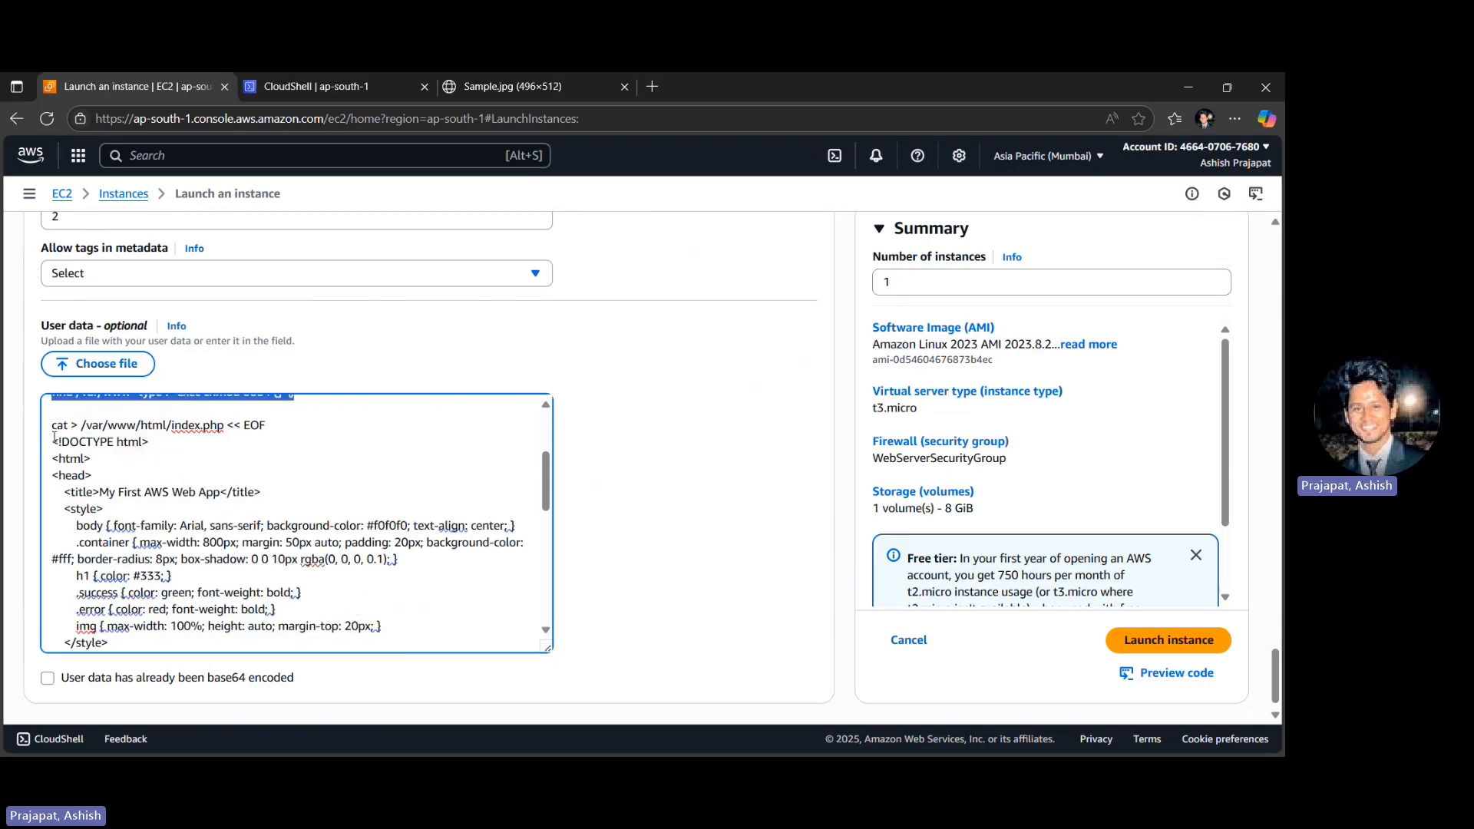
pyautogui.moveTo(54, 438); pyautogui.dragTo(300, 559)
pyautogui.click(100, 495)
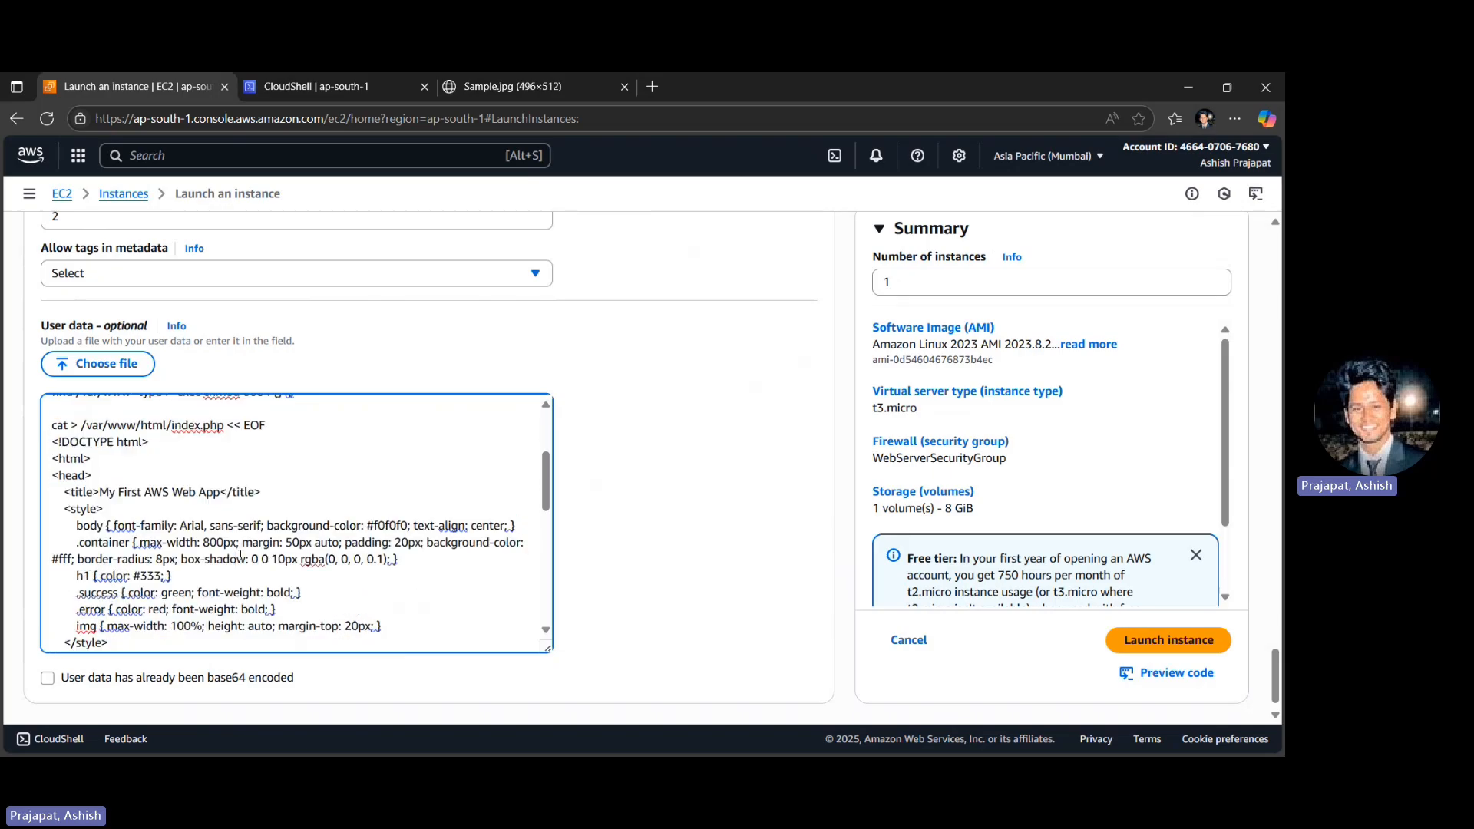
pyautogui.hotkey('ctrl', 'shift', 'Right')
pyautogui.hotkey('ctrl', 'shift', 'Right')
pyautogui.hotkey('ctrl', 'shift', 'Right')
pyautogui.hotkey('ctrl', 'shift', 'Right')
pyautogui.hotkey('ctrl', 'shift', 'Right')
pyautogui.scroll(-2, 100, 495)
pyautogui.scroll(-2, 101, 492)
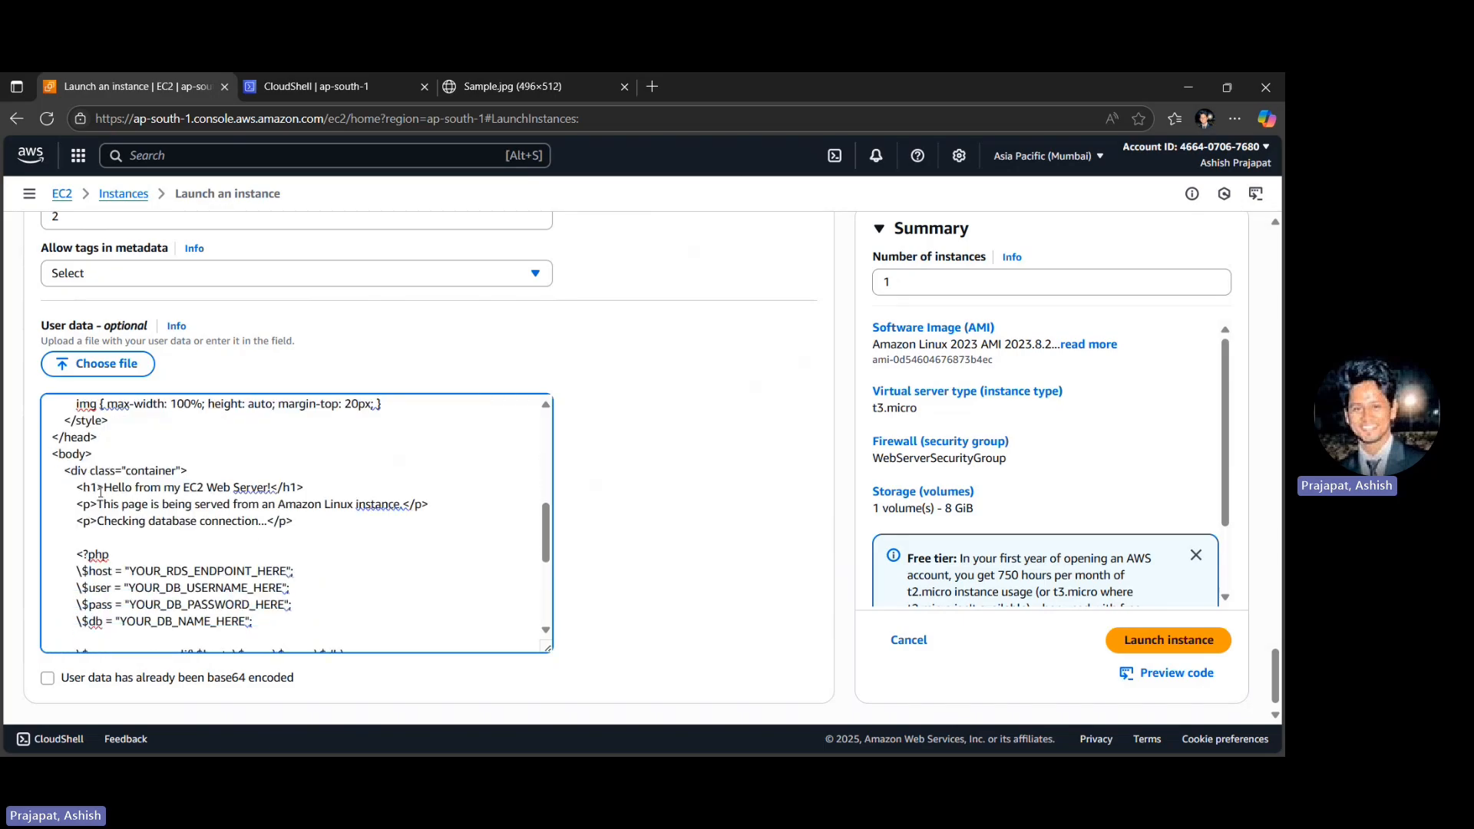
# - Examine the script's placeholders for the RDS endpoint, database username, password, database name and S3 image URL
pyautogui.doubleClick(189, 570)
pyautogui.doubleClick(216, 587)
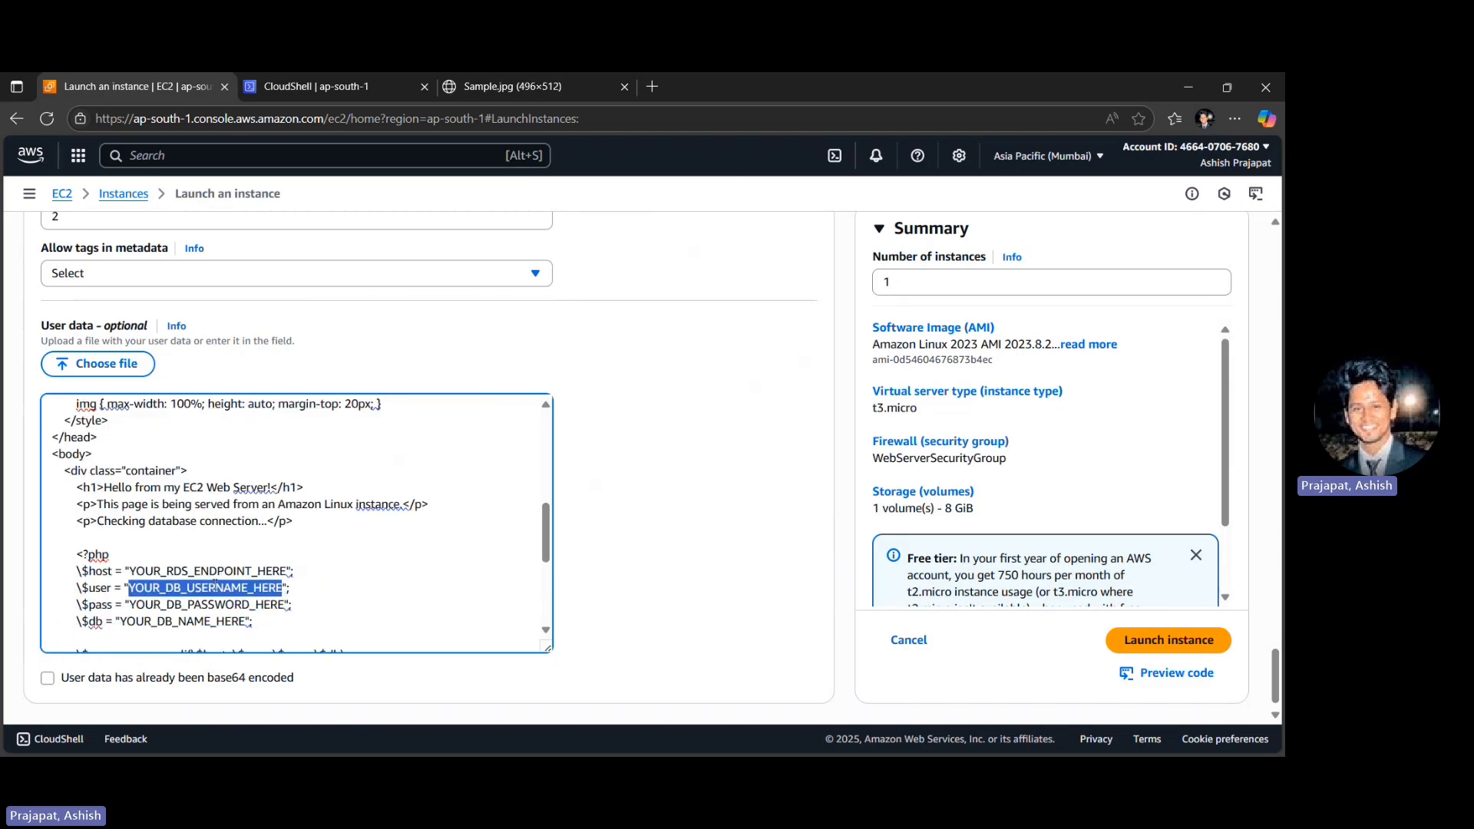
pyautogui.doubleClick(190, 604)
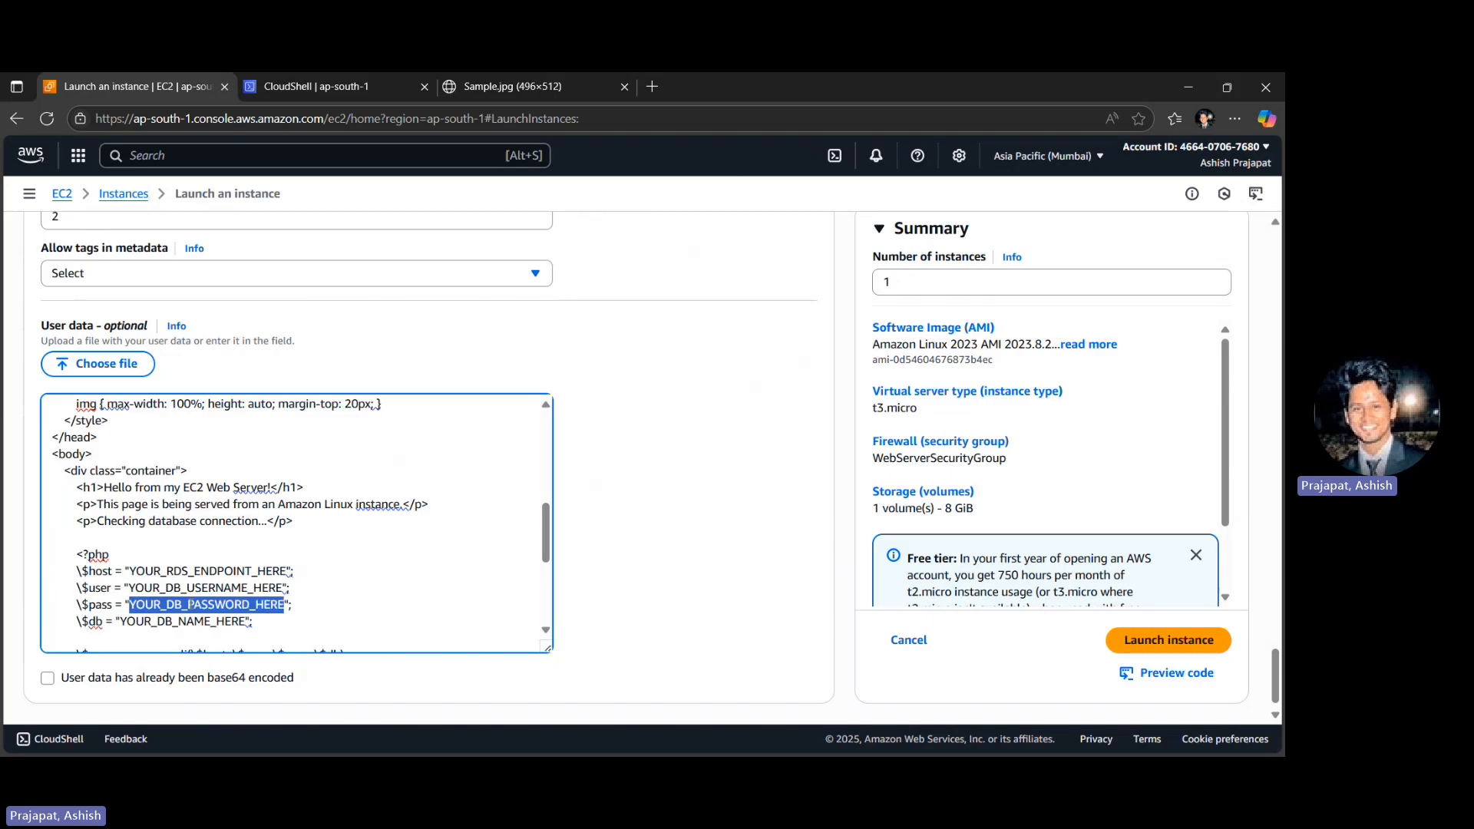
pyautogui.doubleClick(182, 621)
pyautogui.scroll(-2, 317, 604)
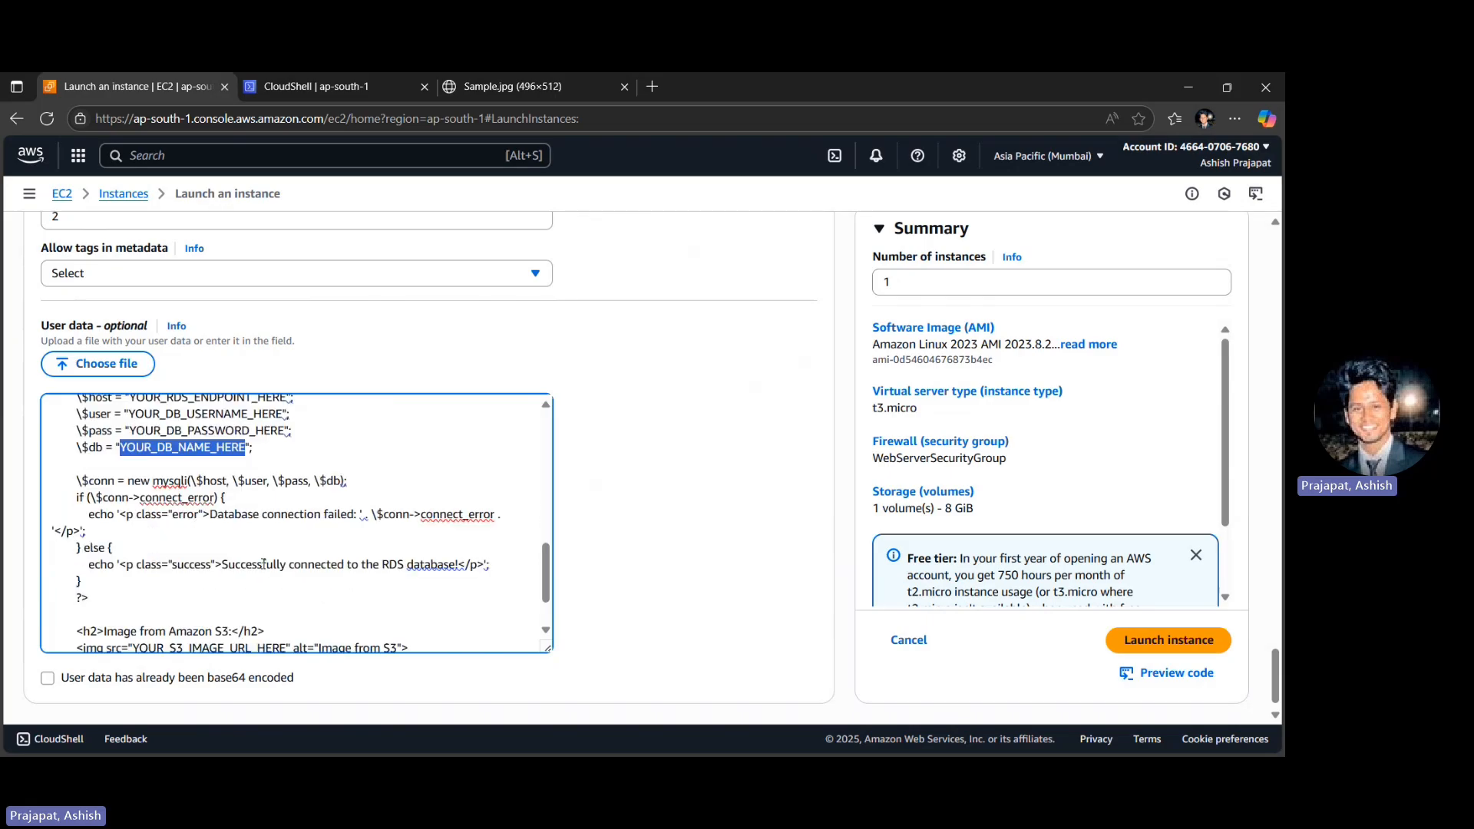
pyautogui.scroll(-2, 299, 522)
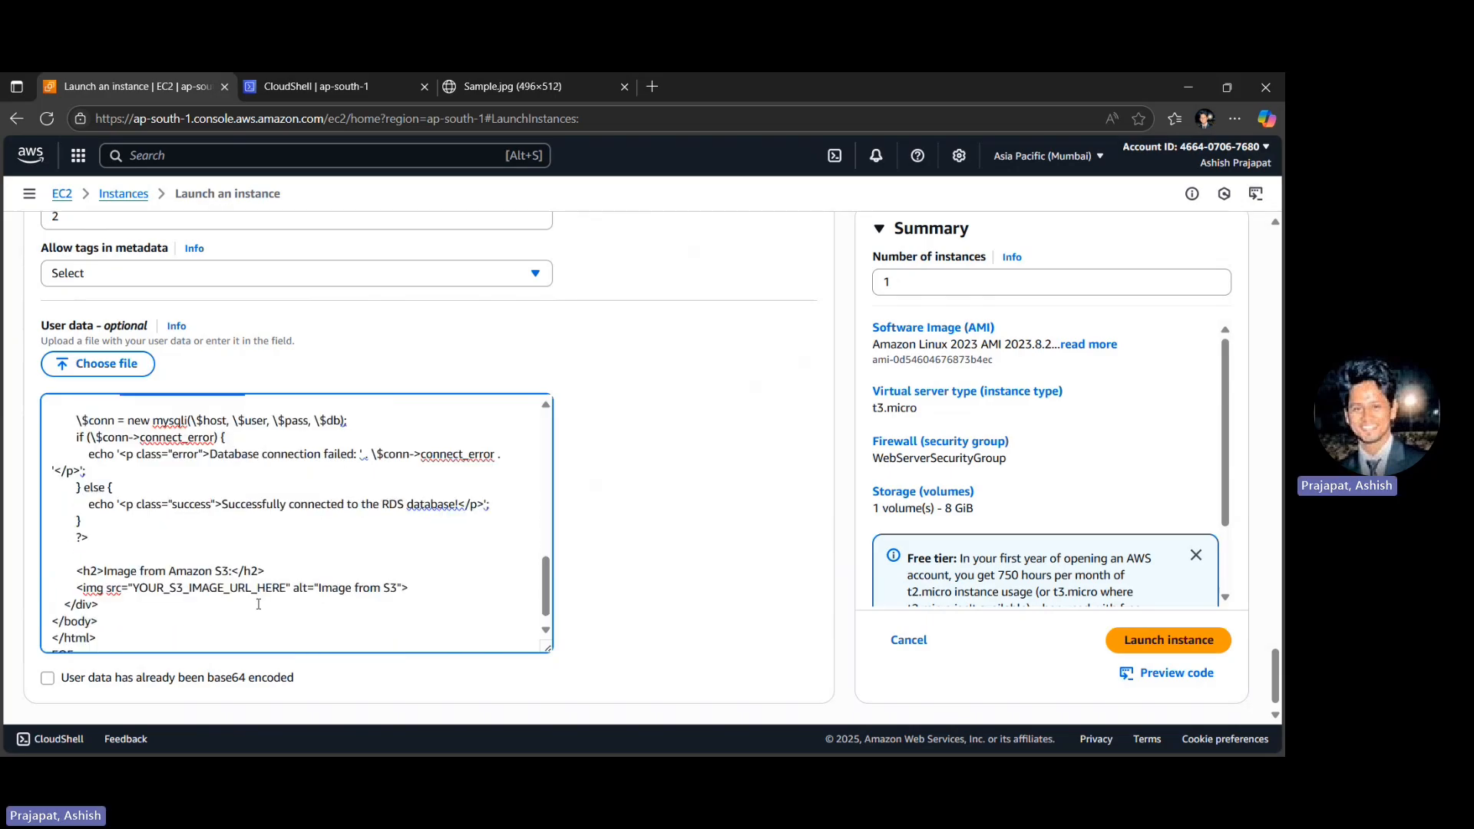
pyautogui.doubleClick(211, 576)
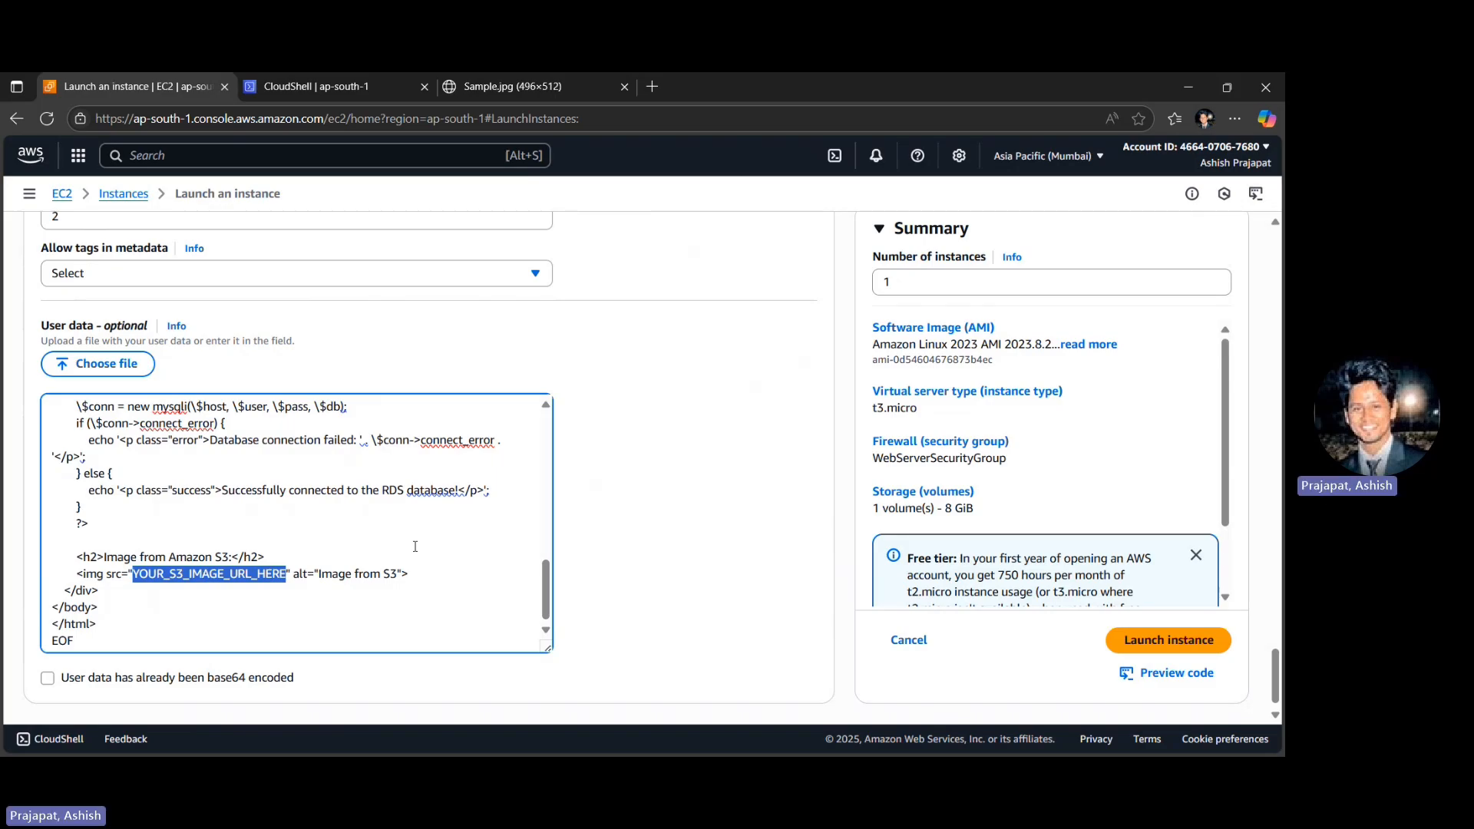
# - Open the Aurora and RDS dashboard of the ap-south-1 region in a new browser tab
pyautogui.hotkey('ctrl', 't')
pyautogui.write('rds')
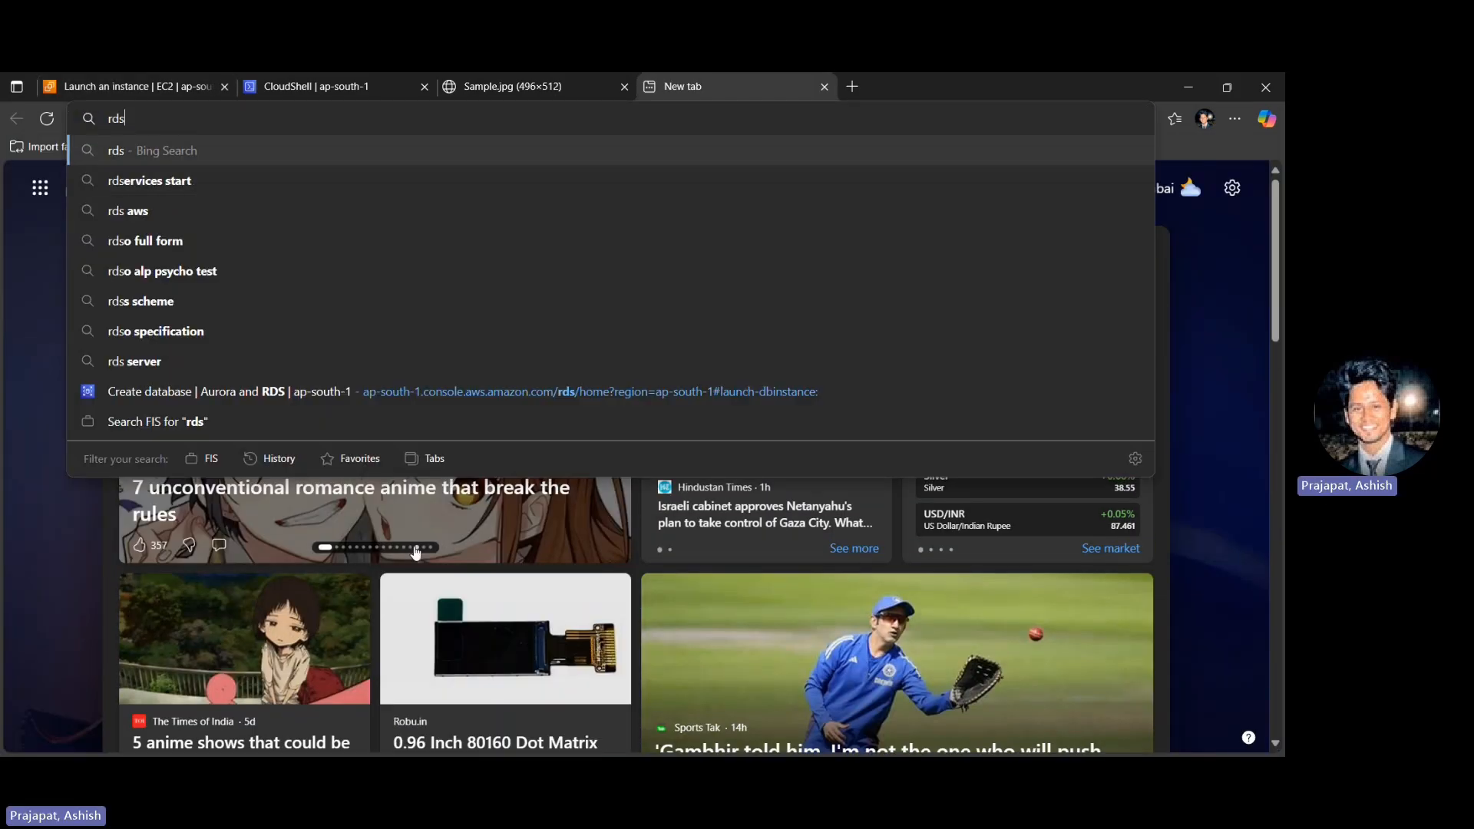
pyautogui.press('Up')
pyautogui.press('Up')
pyautogui.hotkey('ctrl', 'shift', 'Left')
pyautogui.hotkey('ctrl', 'shift', 'Left')
pyautogui.hotkey('ctrl', 'shift', 'Left')
pyautogui.hotkey('ctrl', 'shift', 'Left')
pyautogui.hotkey('ctrl', 'shift', 'Left')
pyautogui.hotkey('ctrl', 'shift', 'Left')
pyautogui.hotkey('ctrl', 'shift', 'Left')
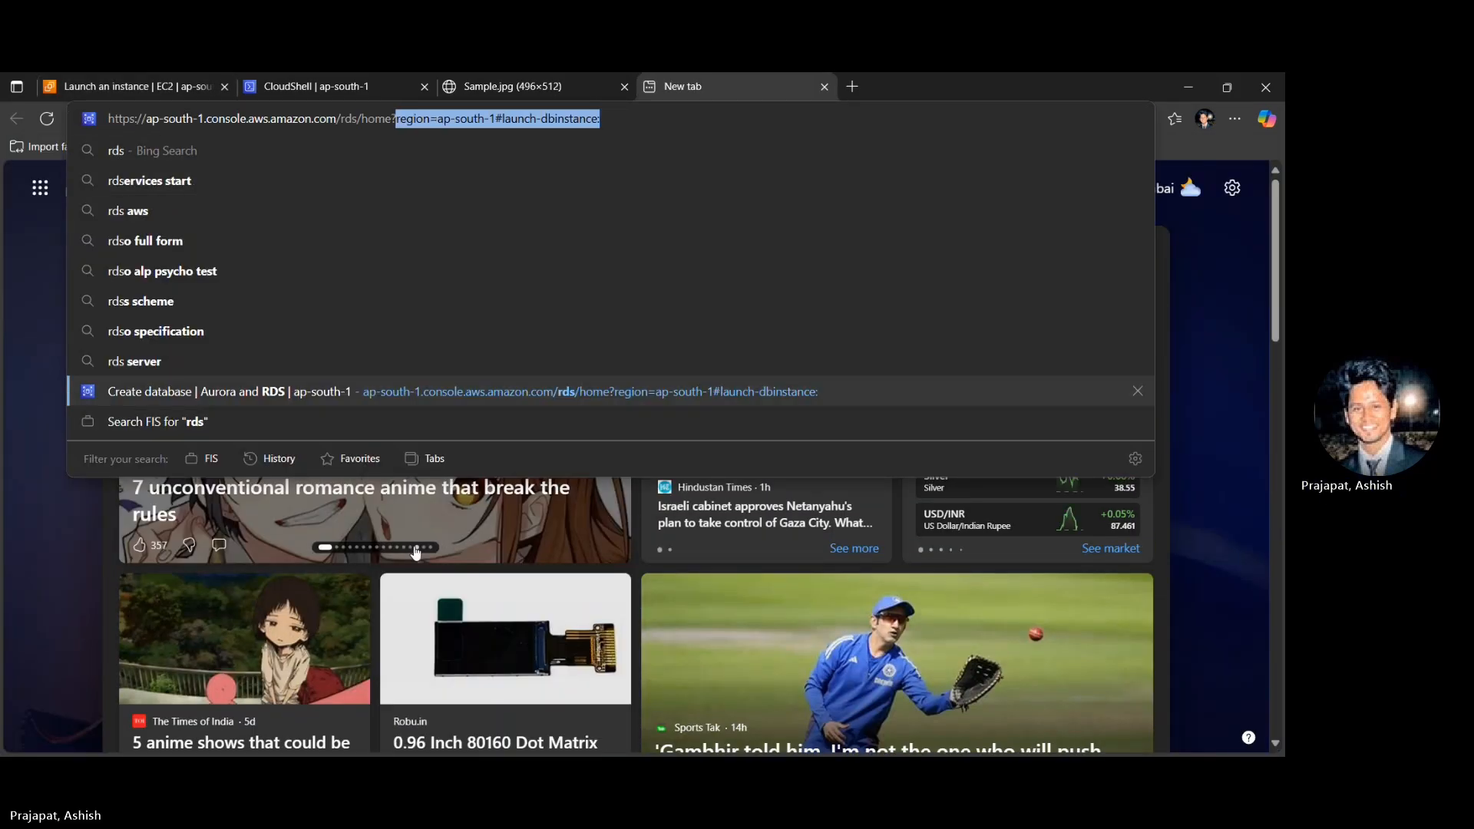
pyautogui.press('BackSpace')
pyautogui.press('Return')
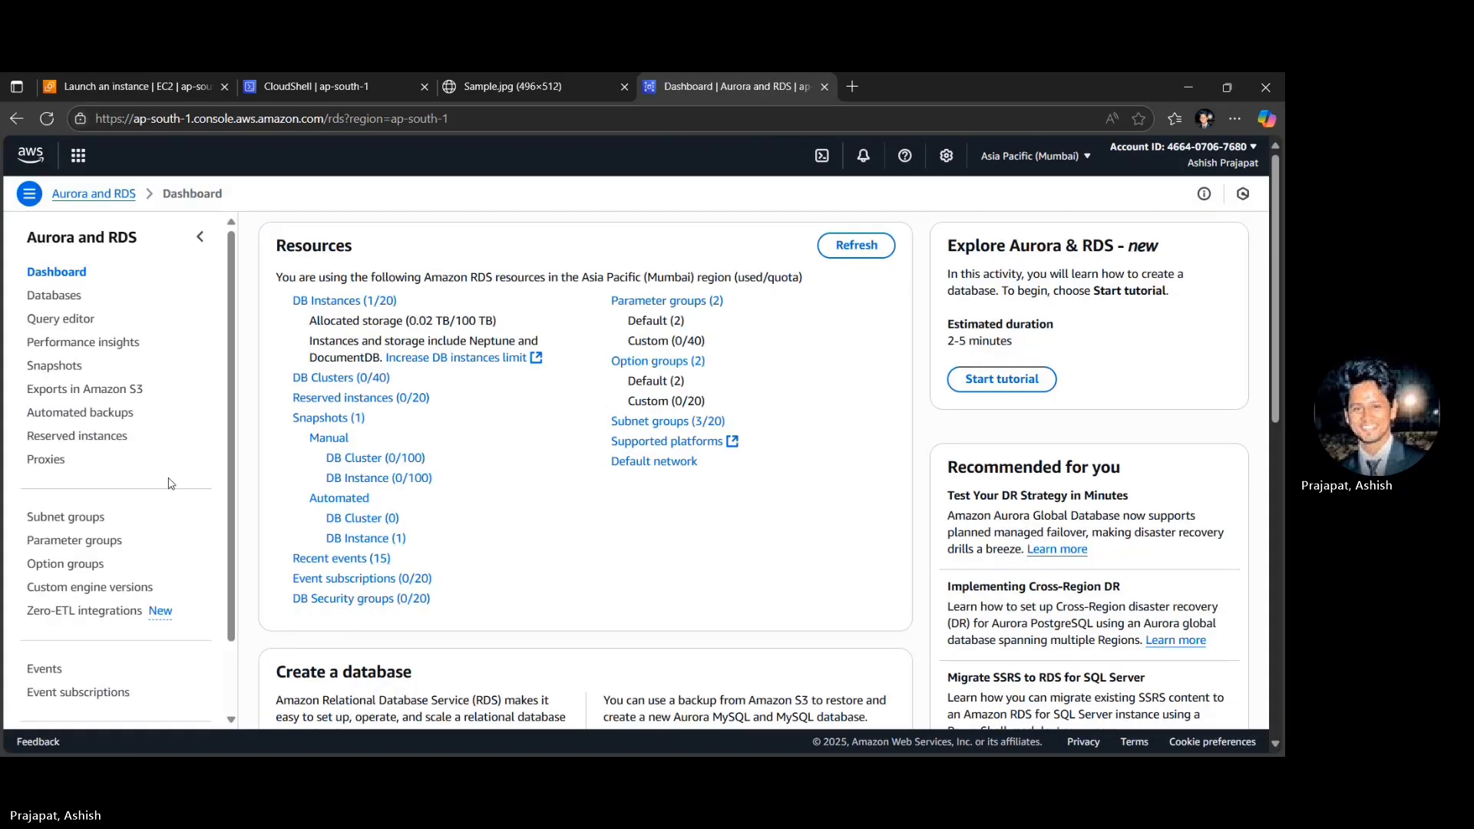
# - Copy the endpoint of my-first-database and paste it over the RDS endpoint placeholder in the EC2 user data script
pyautogui.click(330, 301)
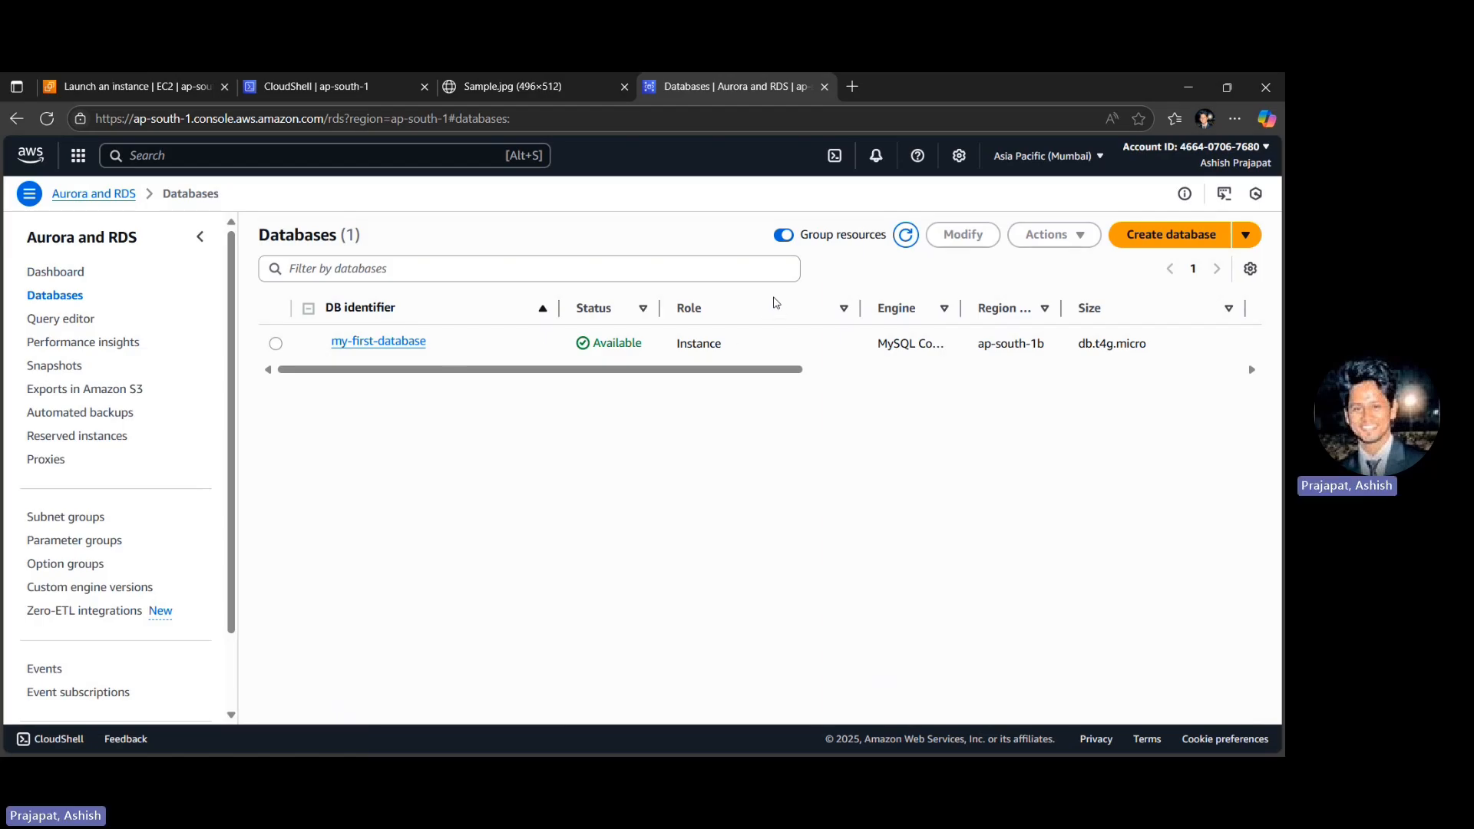
pyautogui.click(347, 345)
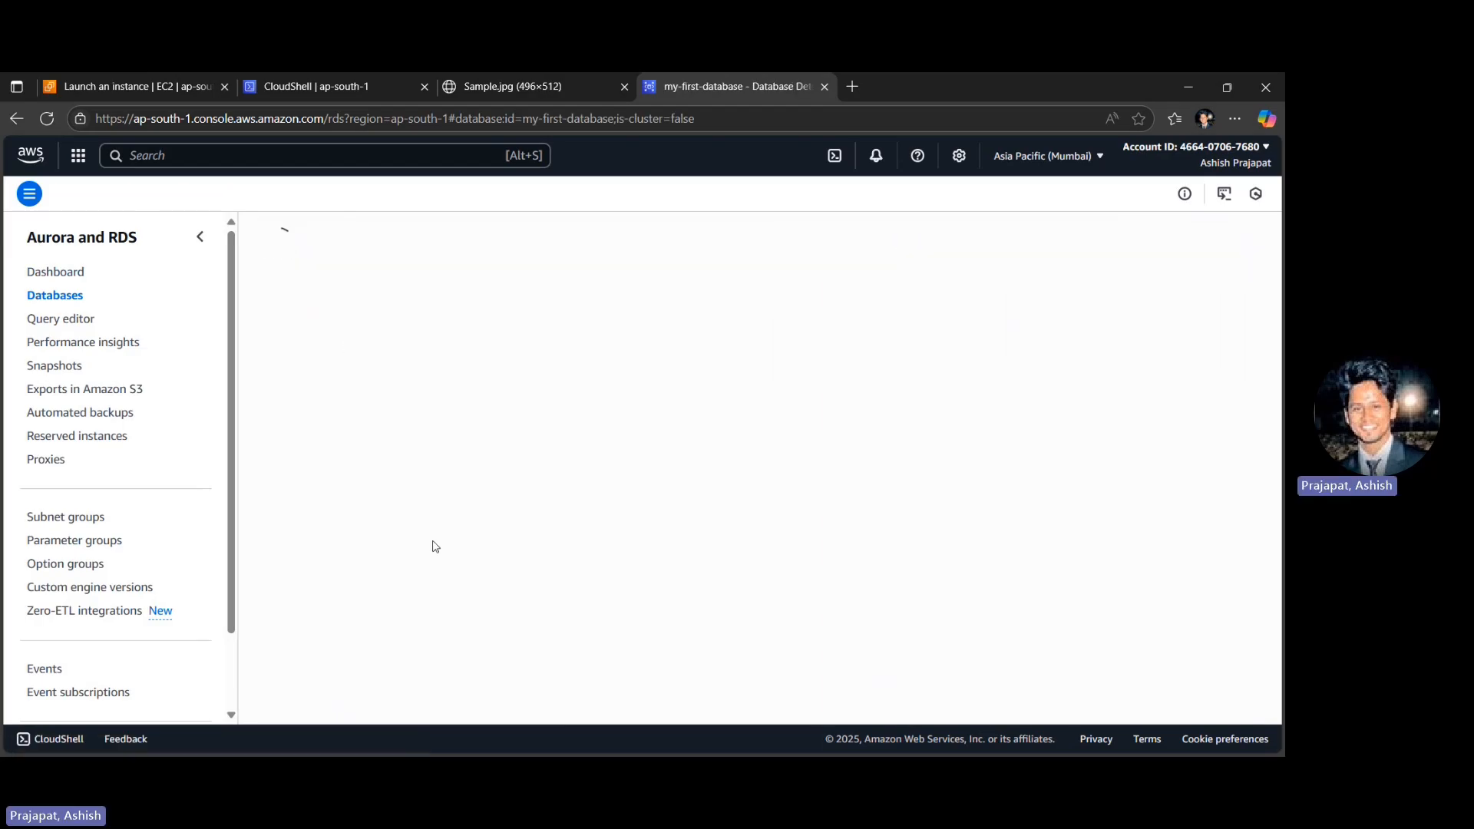
pyautogui.click(286, 597)
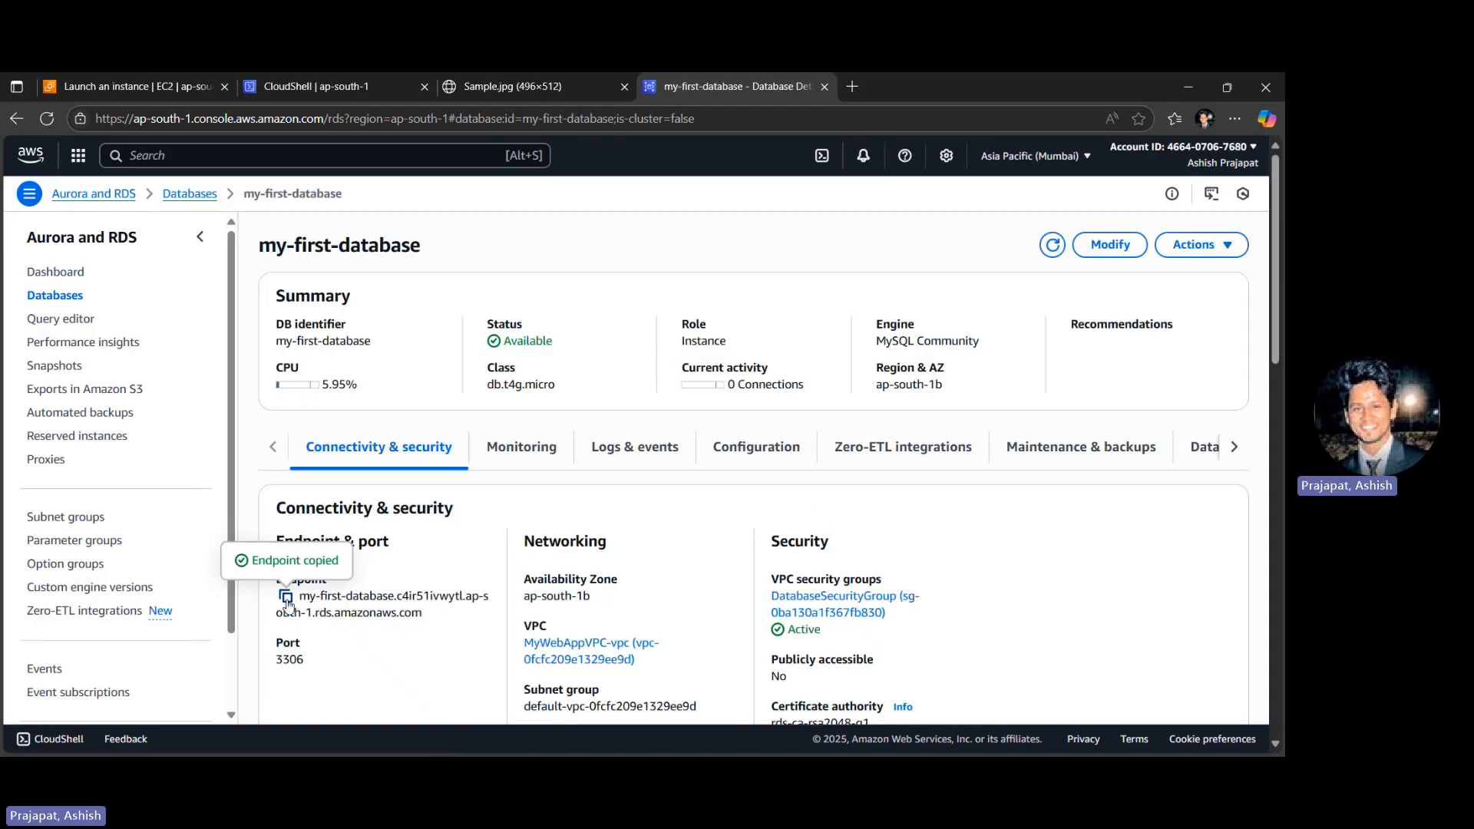
pyautogui.hotkey('ctrl', '1')
pyautogui.scroll(5, 215, 561)
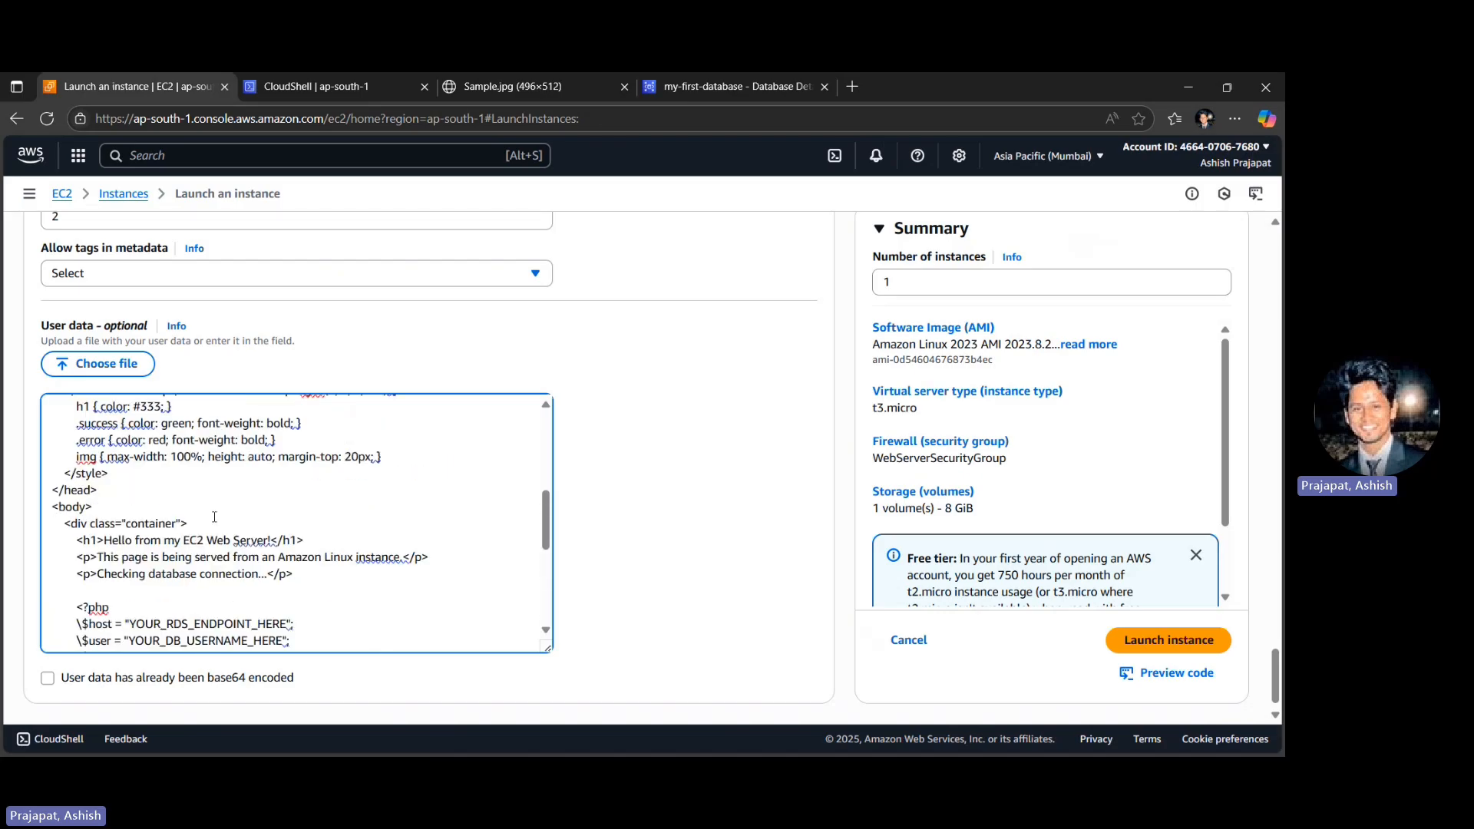
pyautogui.scroll(-2, 178, 570)
pyautogui.doubleClick(154, 546)
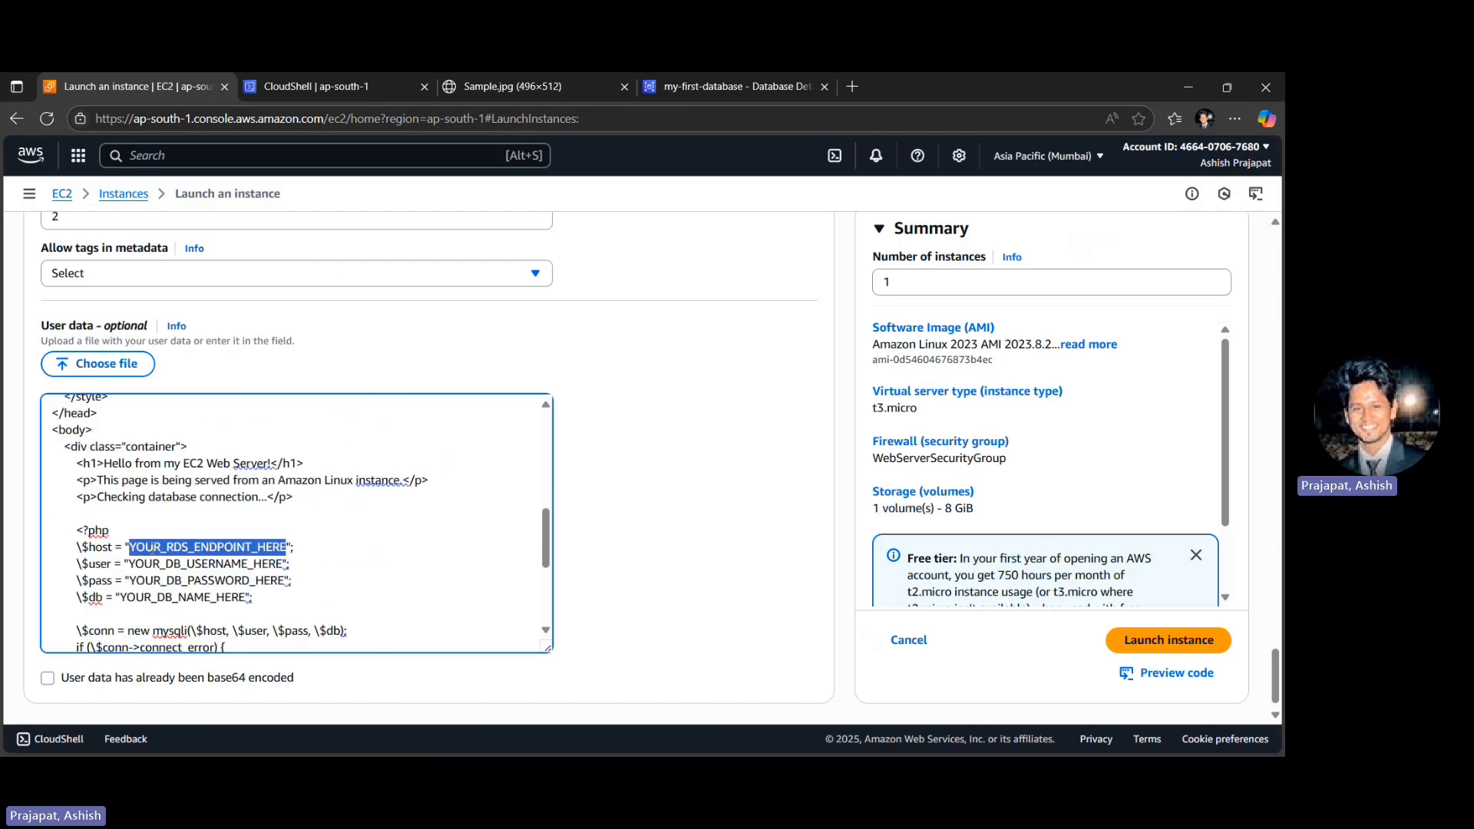
pyautogui.hotkey('ctrl', 'v')
# - Replace the script's database username placeholder with admin and enter the database password in place of the password placeholder
pyautogui.doubleClick(157, 564)
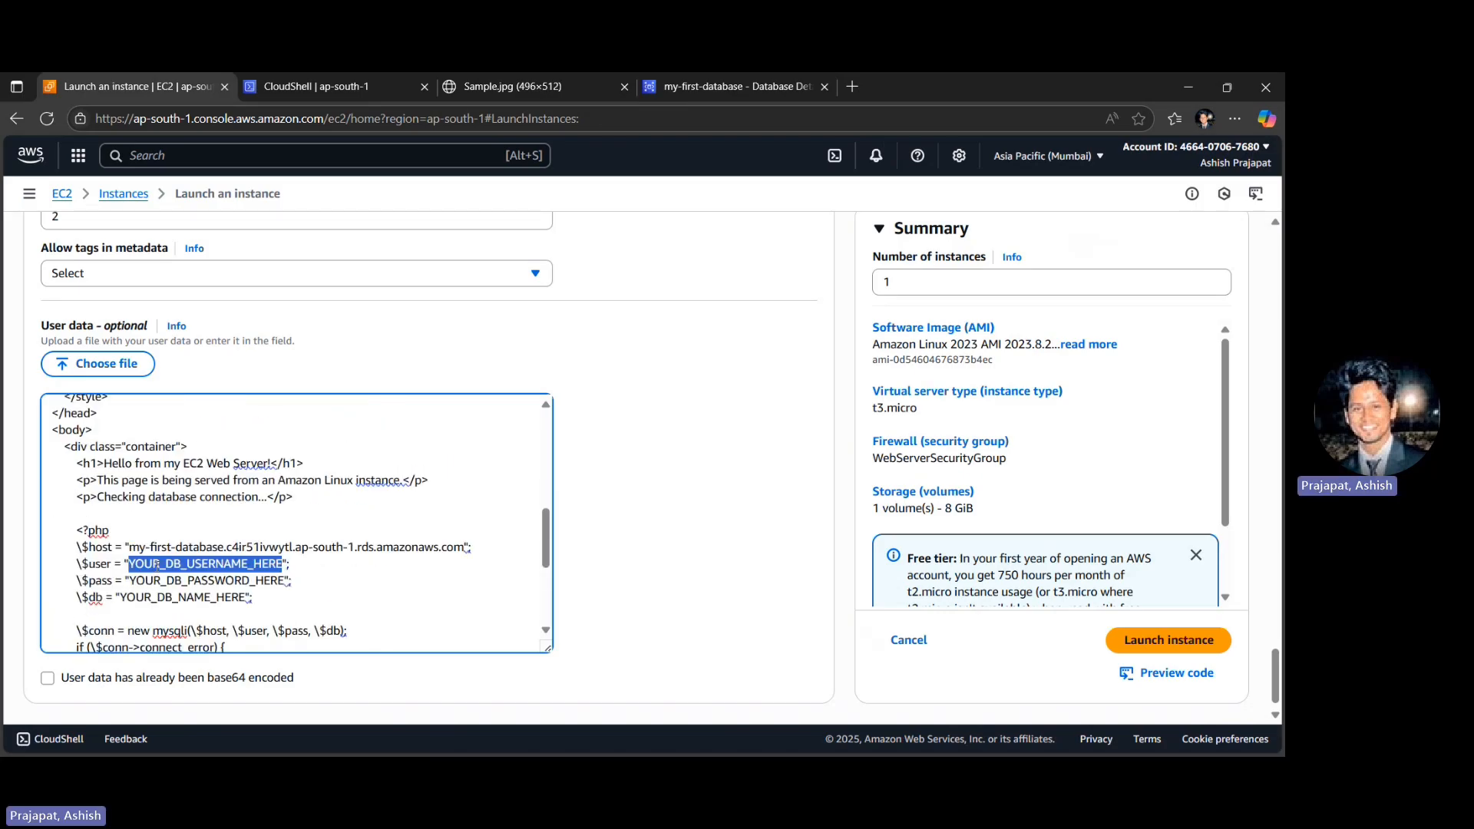
pyautogui.write('admin')
pyautogui.hotkey('ctrl', 'Left')
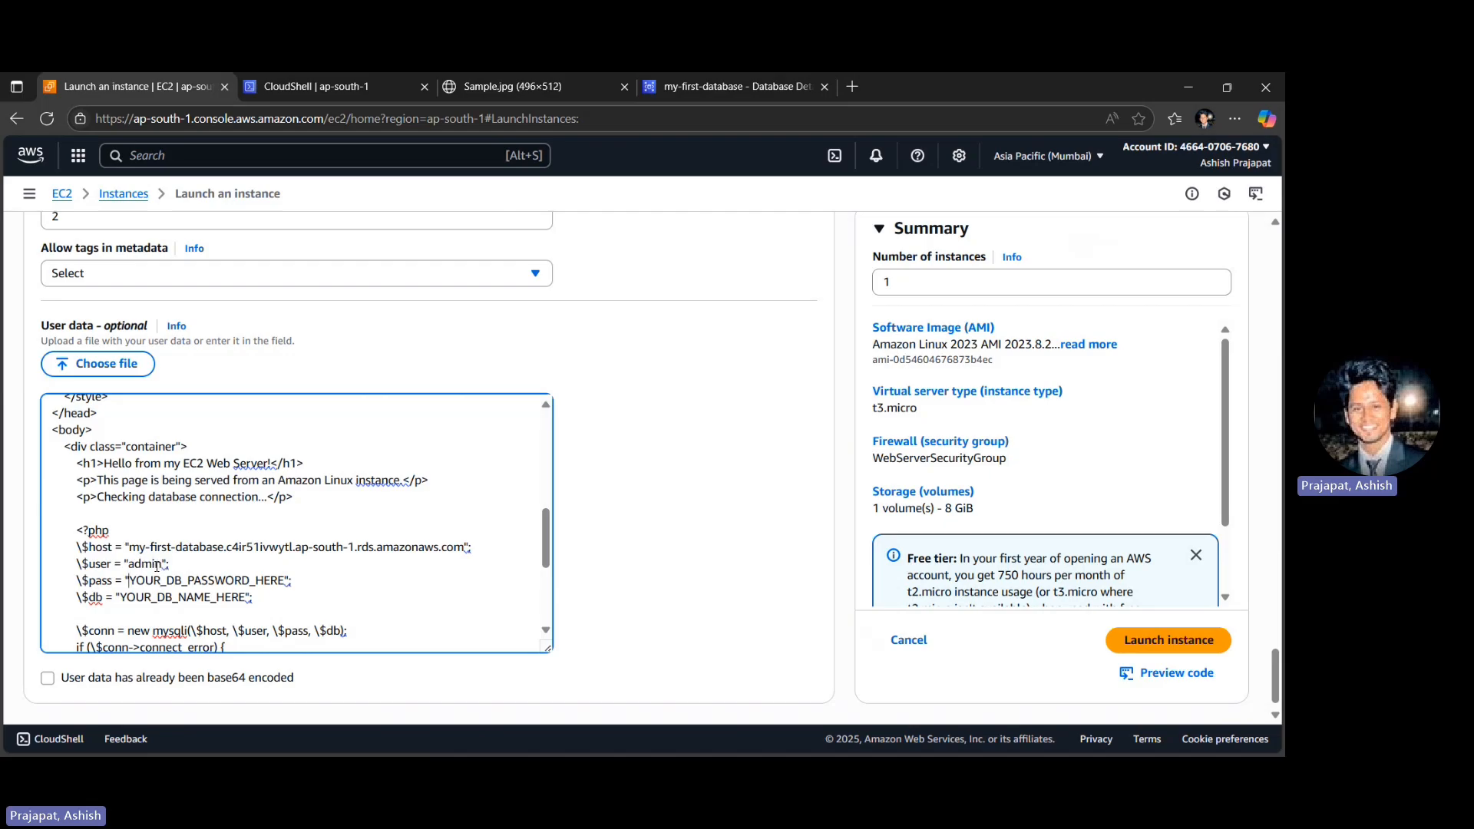
pyautogui.hotkey('ctrl', 'shift', 'Right')
pyautogui.write('passwro')
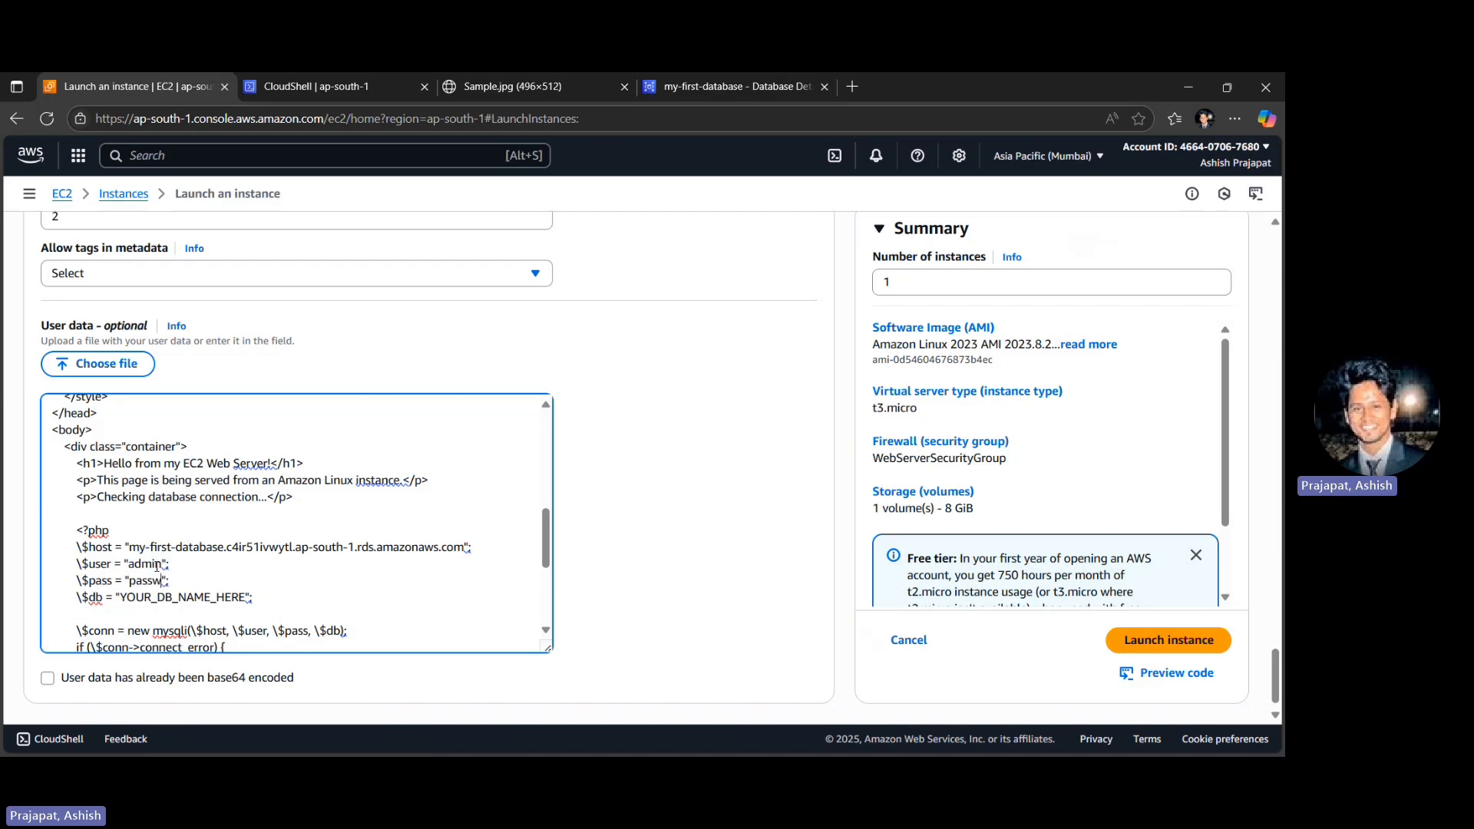
pyautogui.press('BackSpace')
pyautogui.write('rd')
# - Look up the DB name in the configuration details of my-first-database for the script's database name placeholder
pyautogui.scroll(-1, 157, 566)
pyautogui.doubleClick(169, 567)
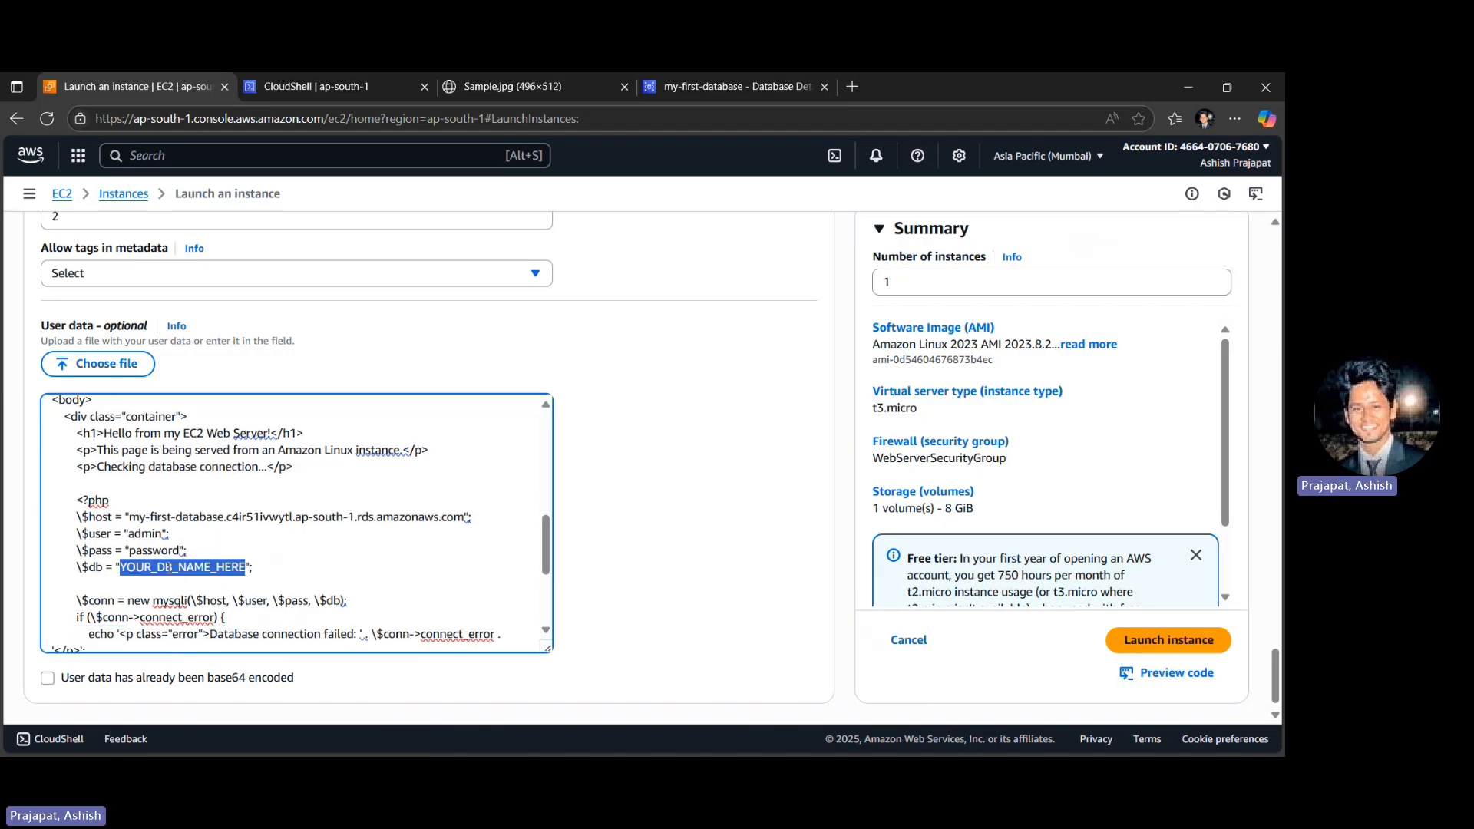
pyautogui.click(277, 566)
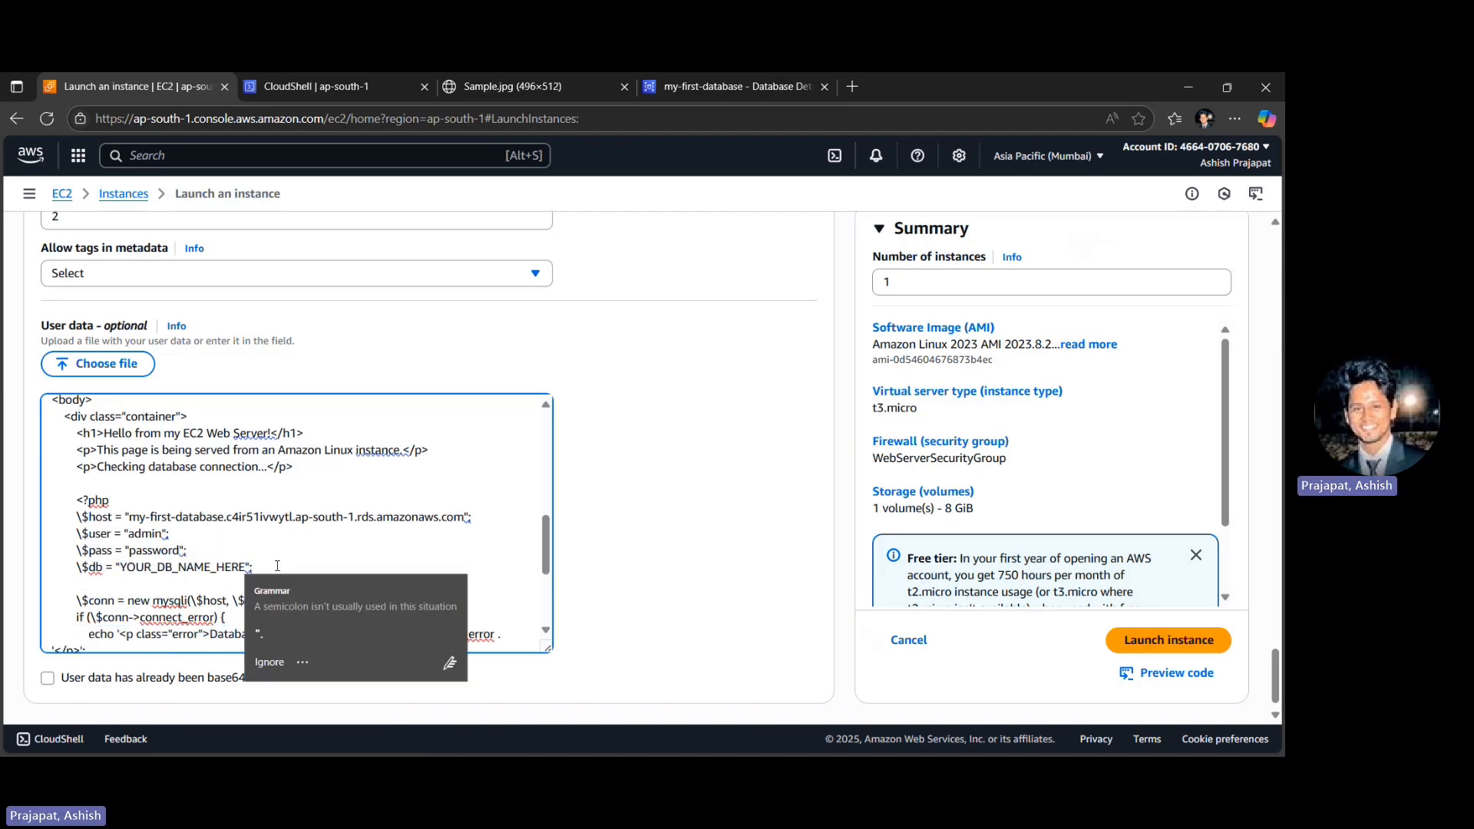
pyautogui.hotkey('ctrl', 'shift', 'Tab')
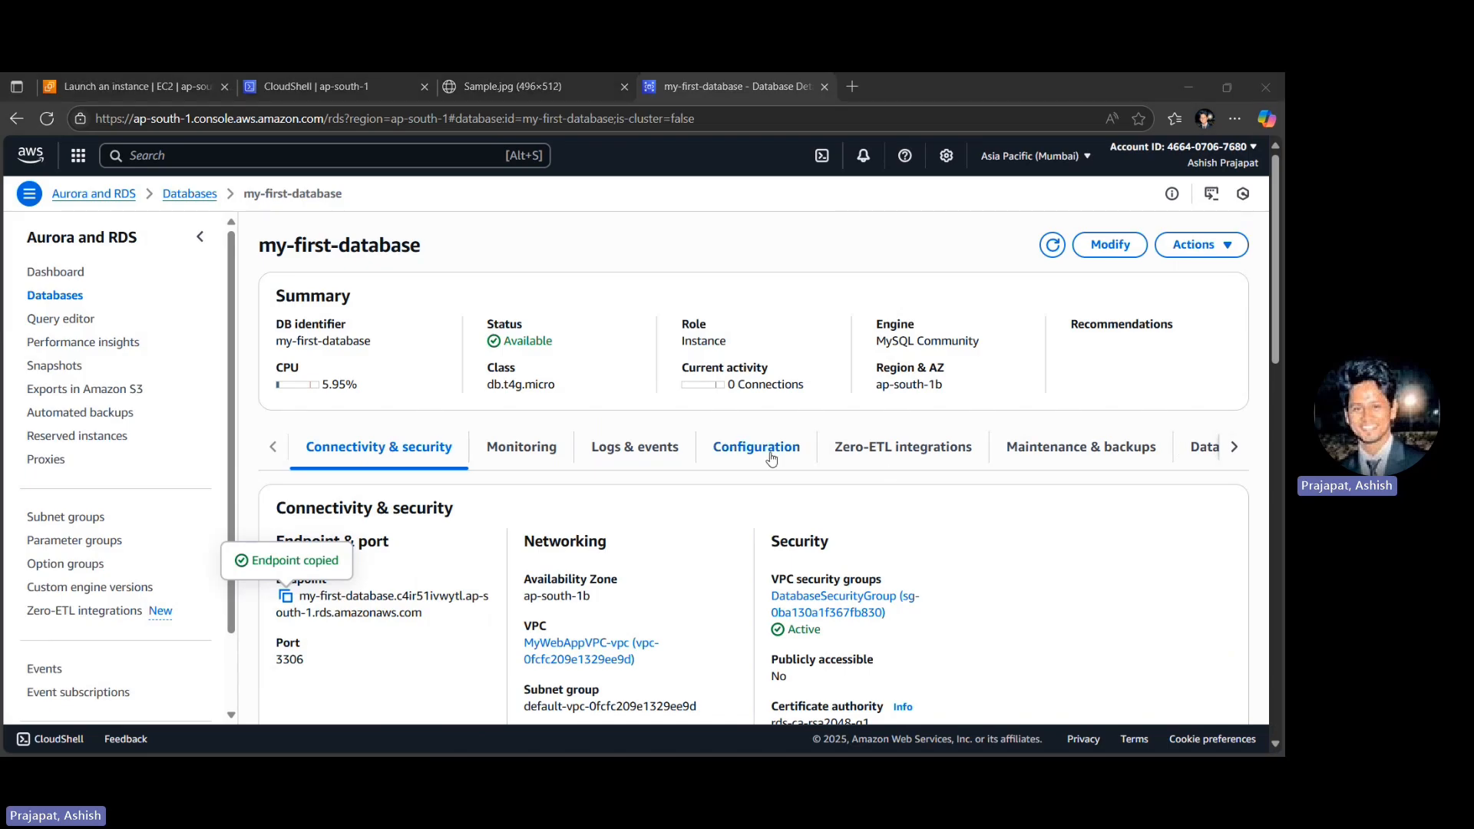
pyautogui.click(746, 453)
pyautogui.scroll(-3, 675, 500)
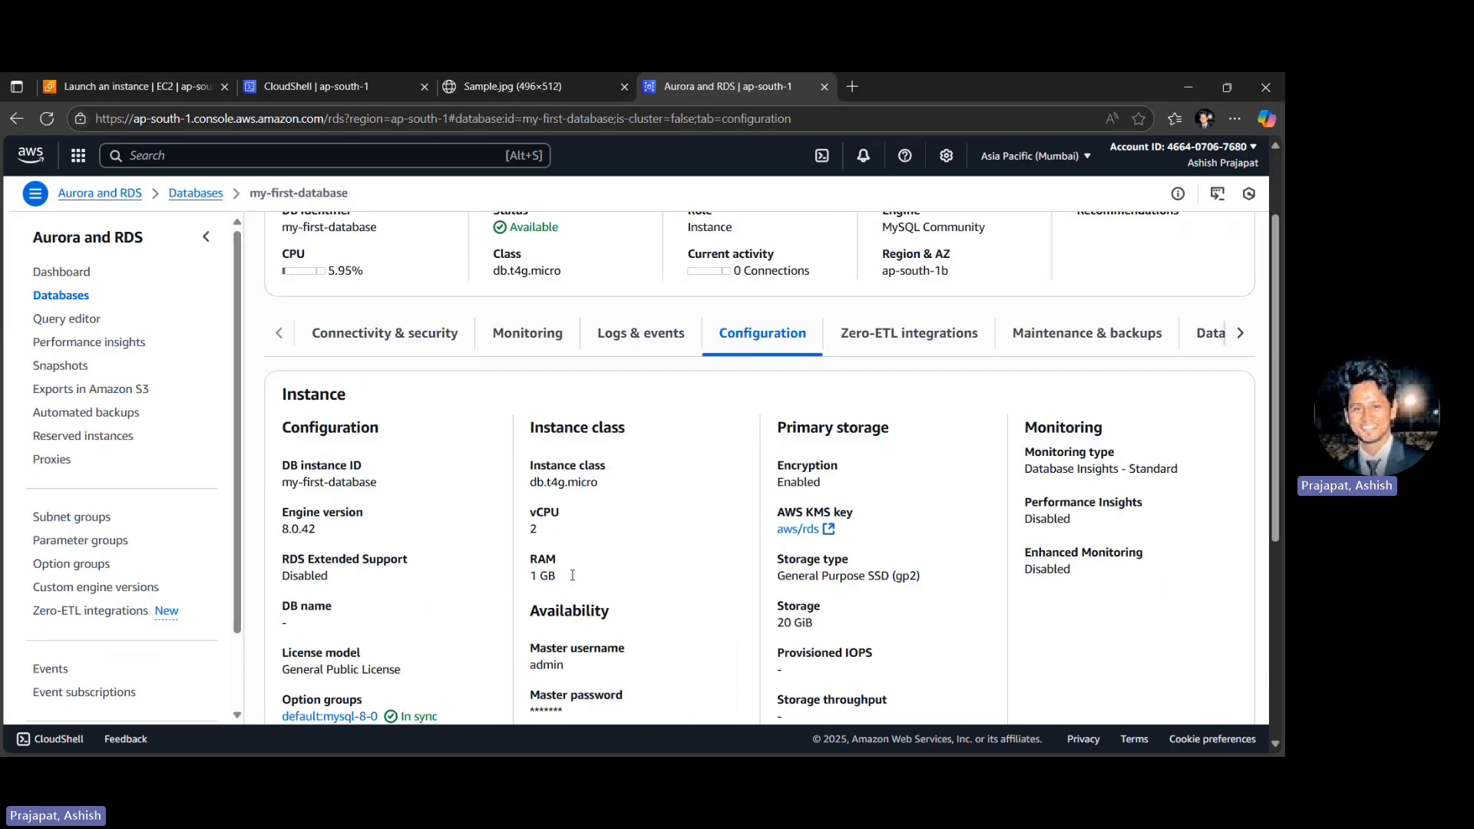
pyautogui.moveTo(275, 539); pyautogui.dragTo(321, 567)
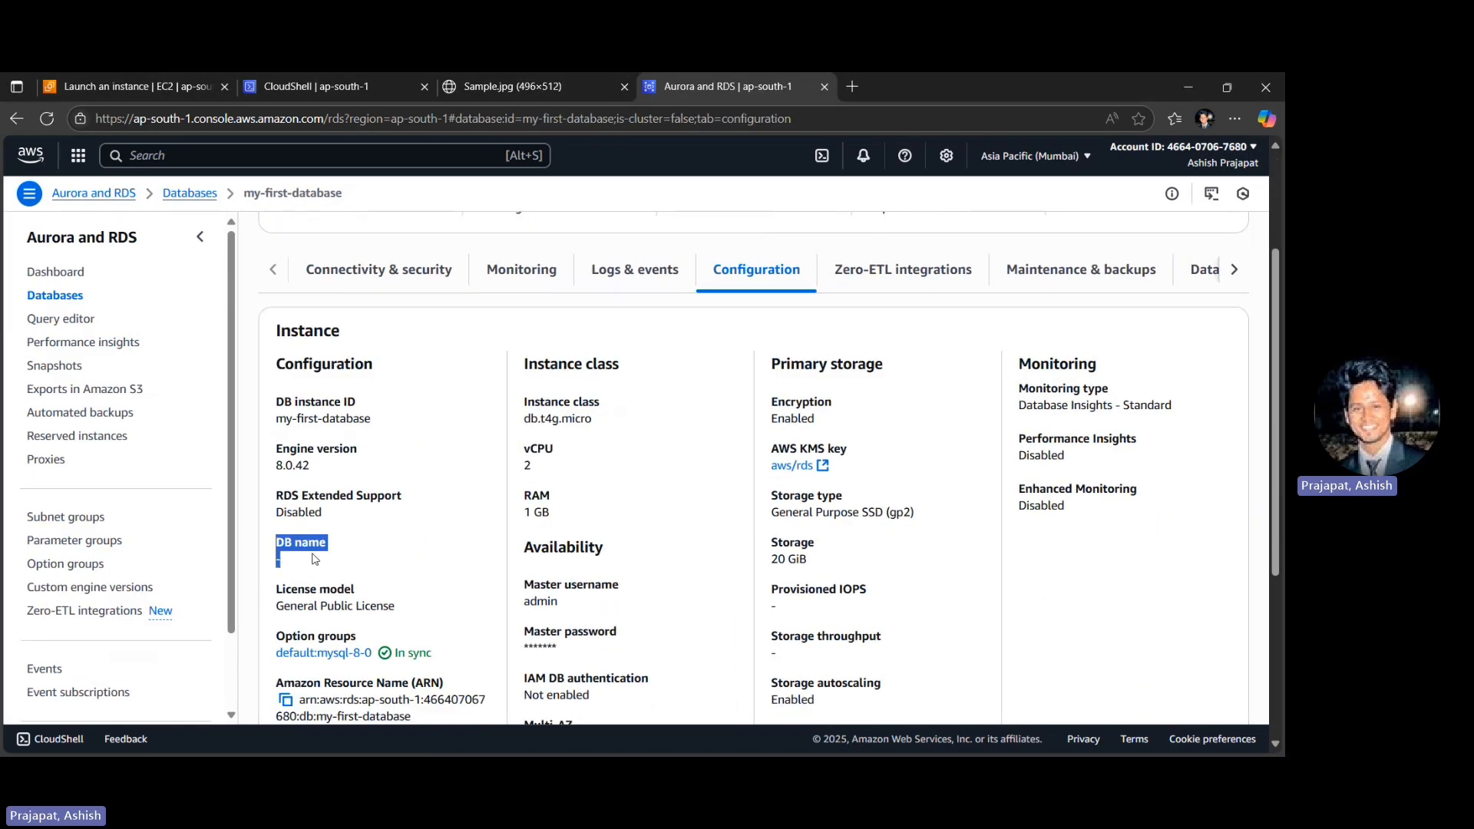
# - Delete the $db line from the user data script and remove the $db argument from the mysqli connection call
pyautogui.hotkey('ctrl', 'Tab')
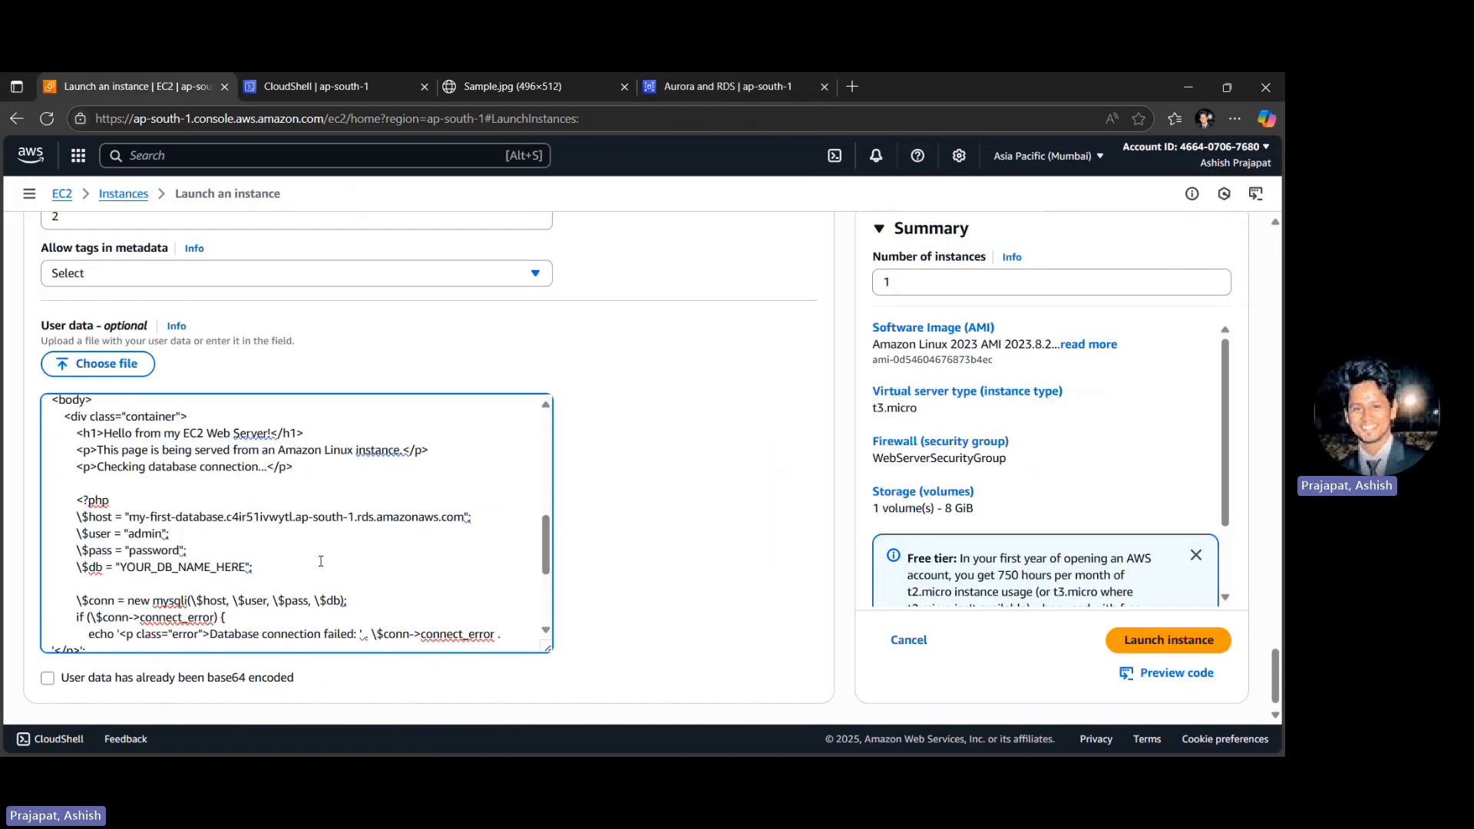
pyautogui.moveTo(281, 565); pyautogui.dragTo(273, 552)
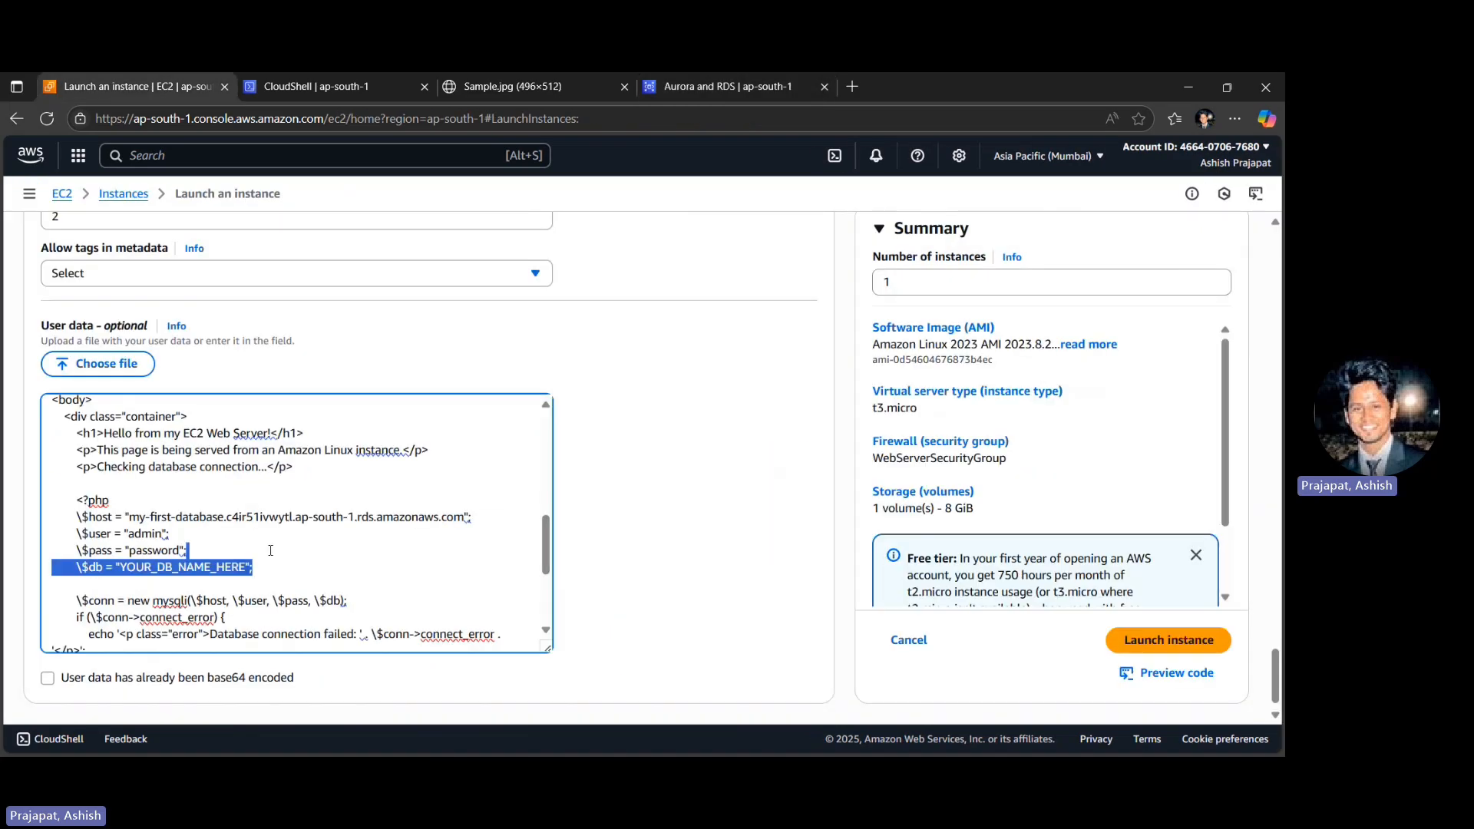
pyautogui.press('BackSpace')
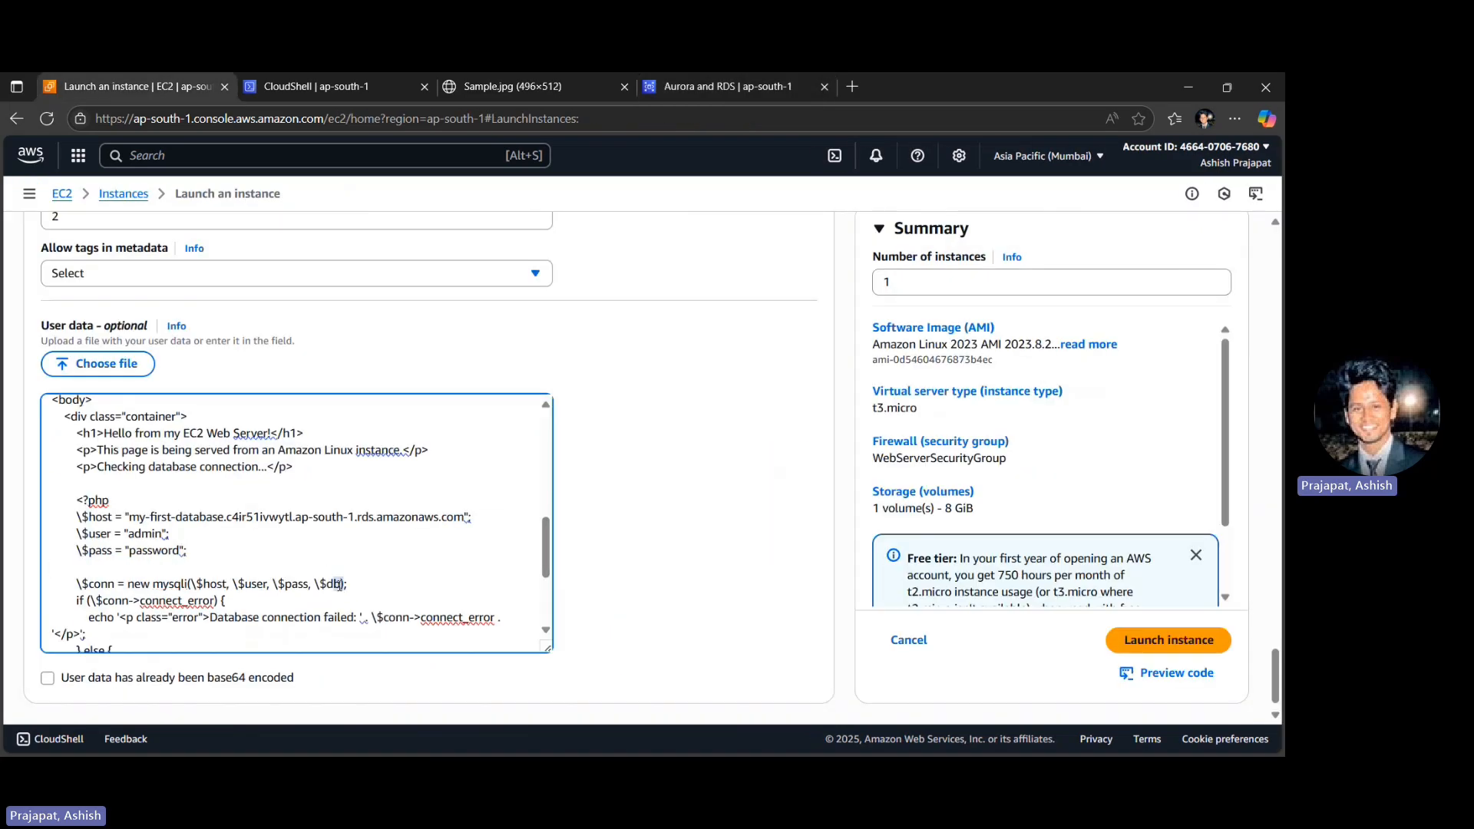
pyautogui.click(339, 586)
pyautogui.hotkey('shift', 'Left')
pyautogui.hotkey('shift', 'Left')
pyautogui.hotkey('shift', 'Left')
pyautogui.hotkey('shift', 'Left')
pyautogui.hotkey('shift', 'Left')
pyautogui.hotkey('shift', 'Left')
pyautogui.press('BackSpace')
# - Replace the script's S3 image URL placeholder with the object URL of Sample.jpg from the my-first-app-storage-2025 bucket
pyautogui.scroll(-1, 374, 577)
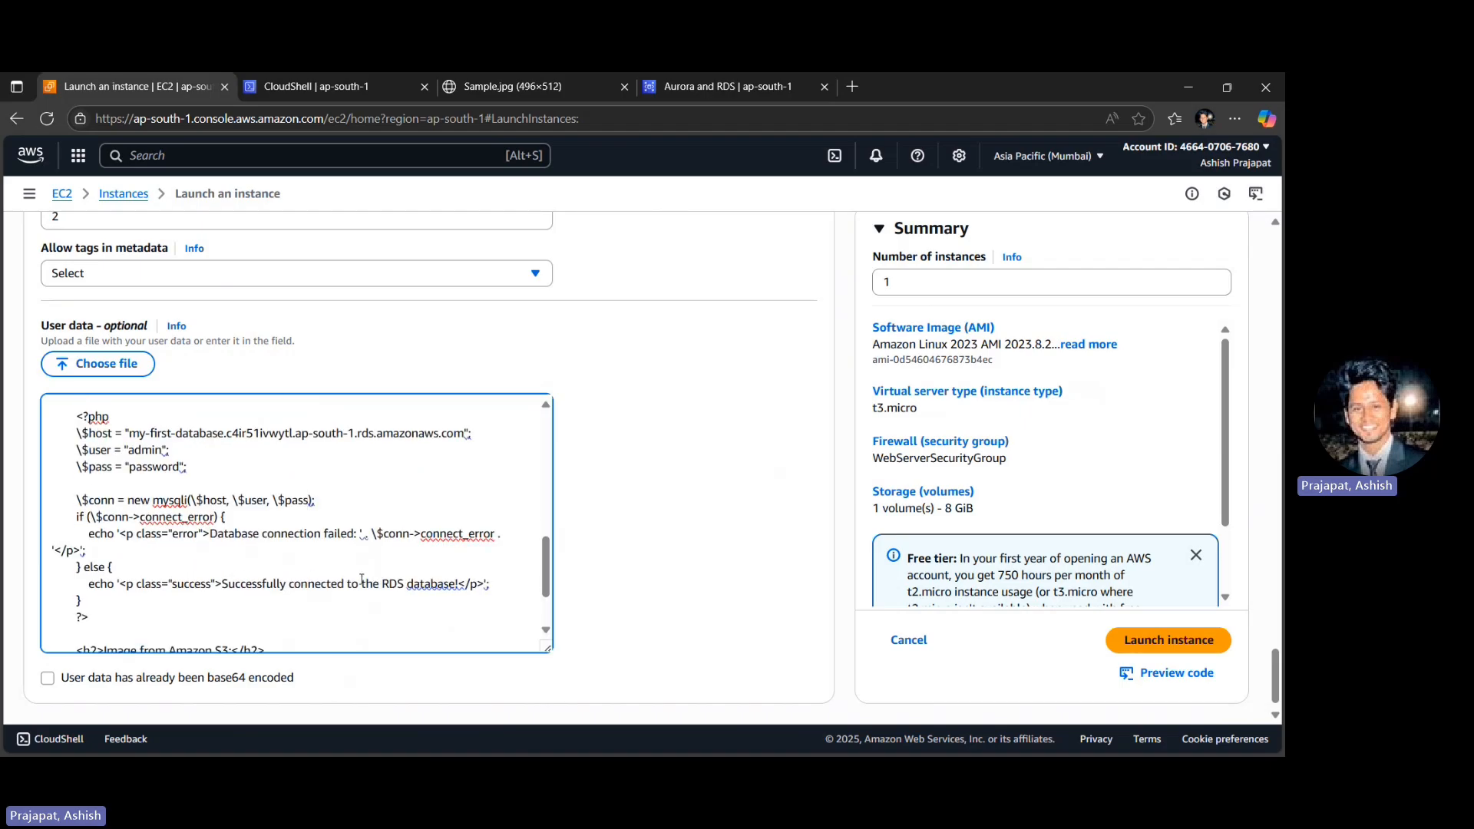
pyautogui.scroll(-2, 297, 587)
pyautogui.doubleClick(202, 576)
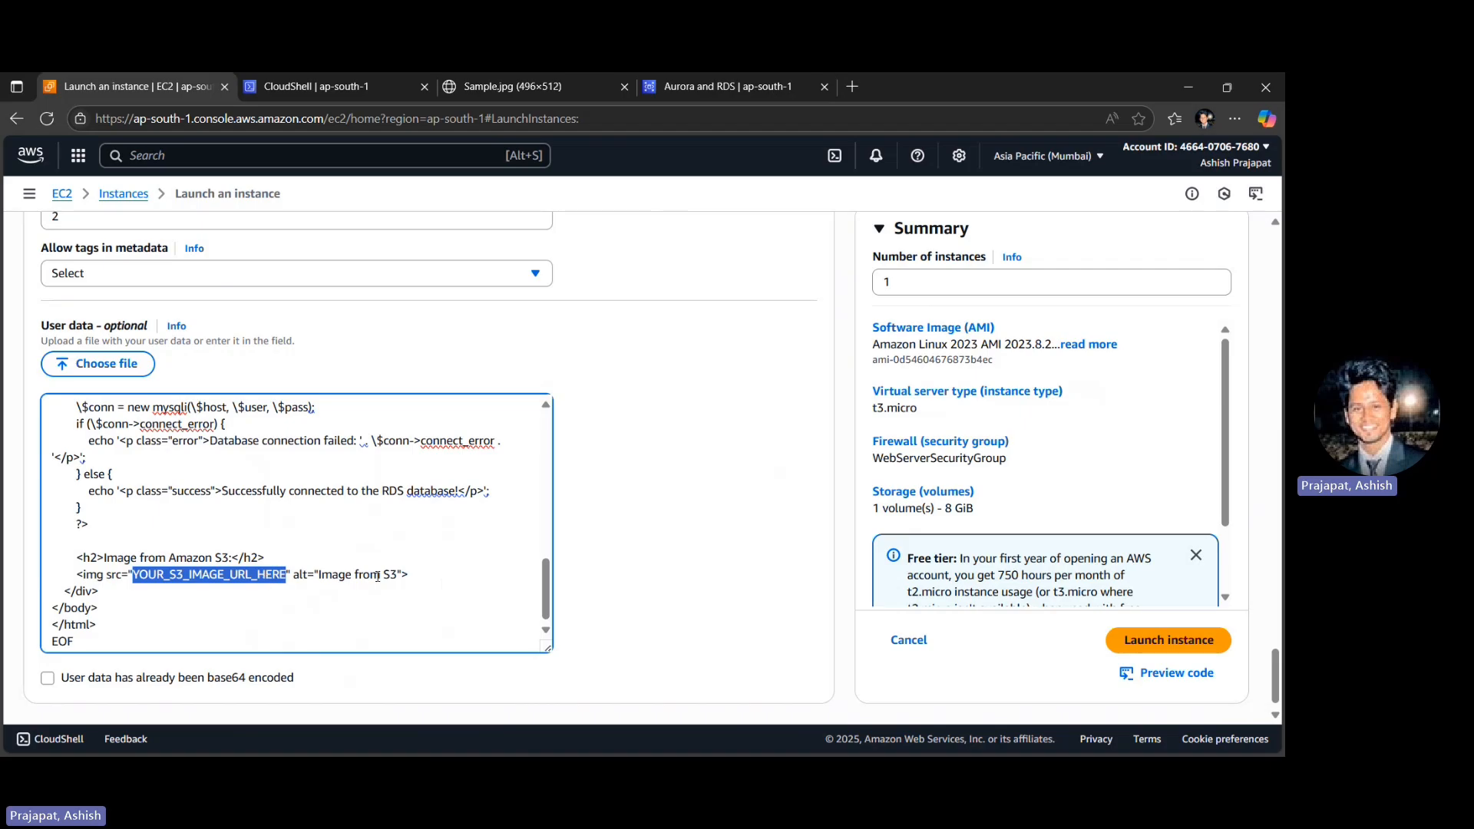
pyautogui.hotkey('ctrl', 'shift', 'Tab')
pyautogui.click(193, 151)
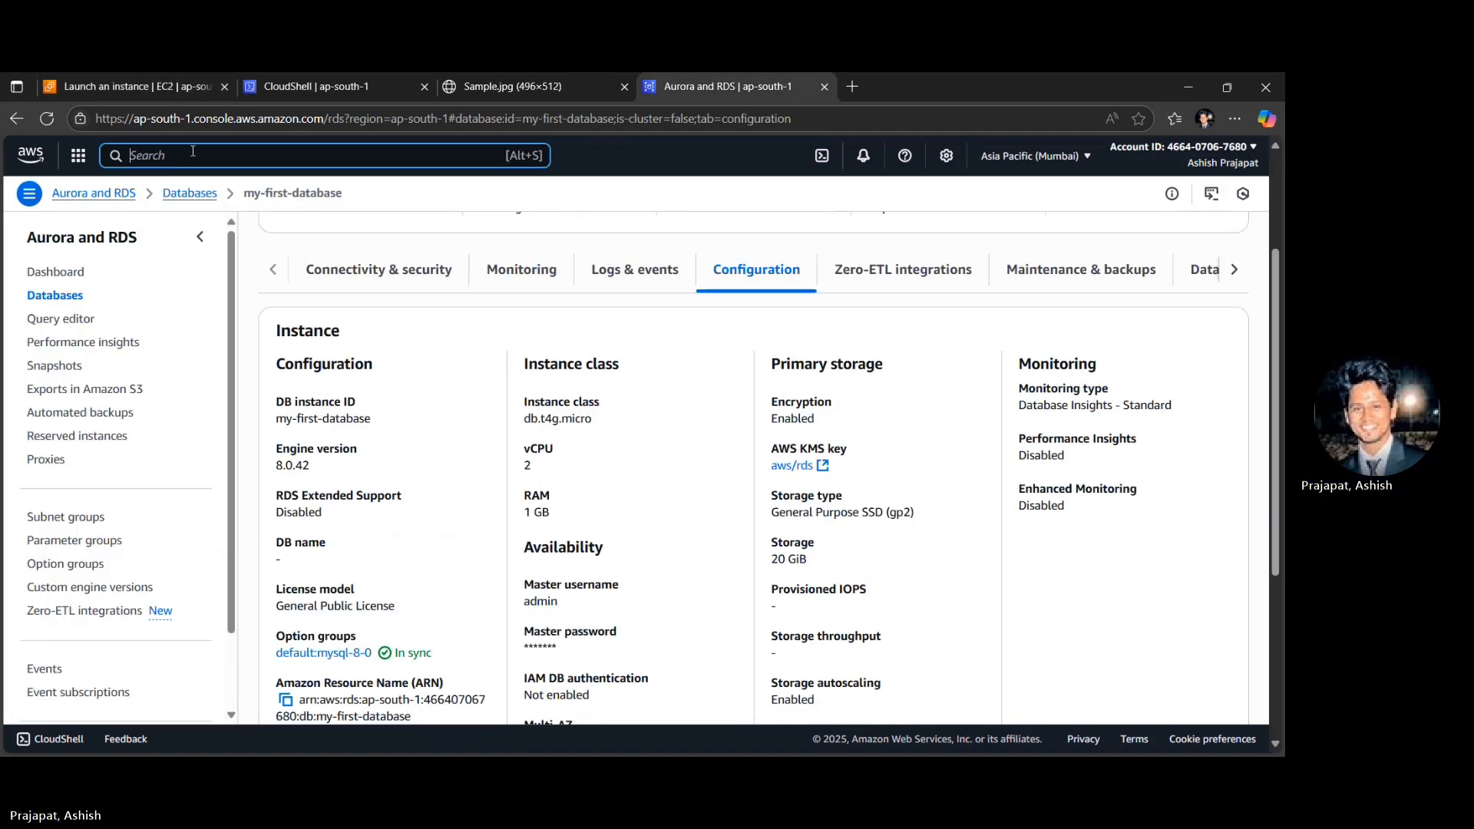
pyautogui.write('s3')
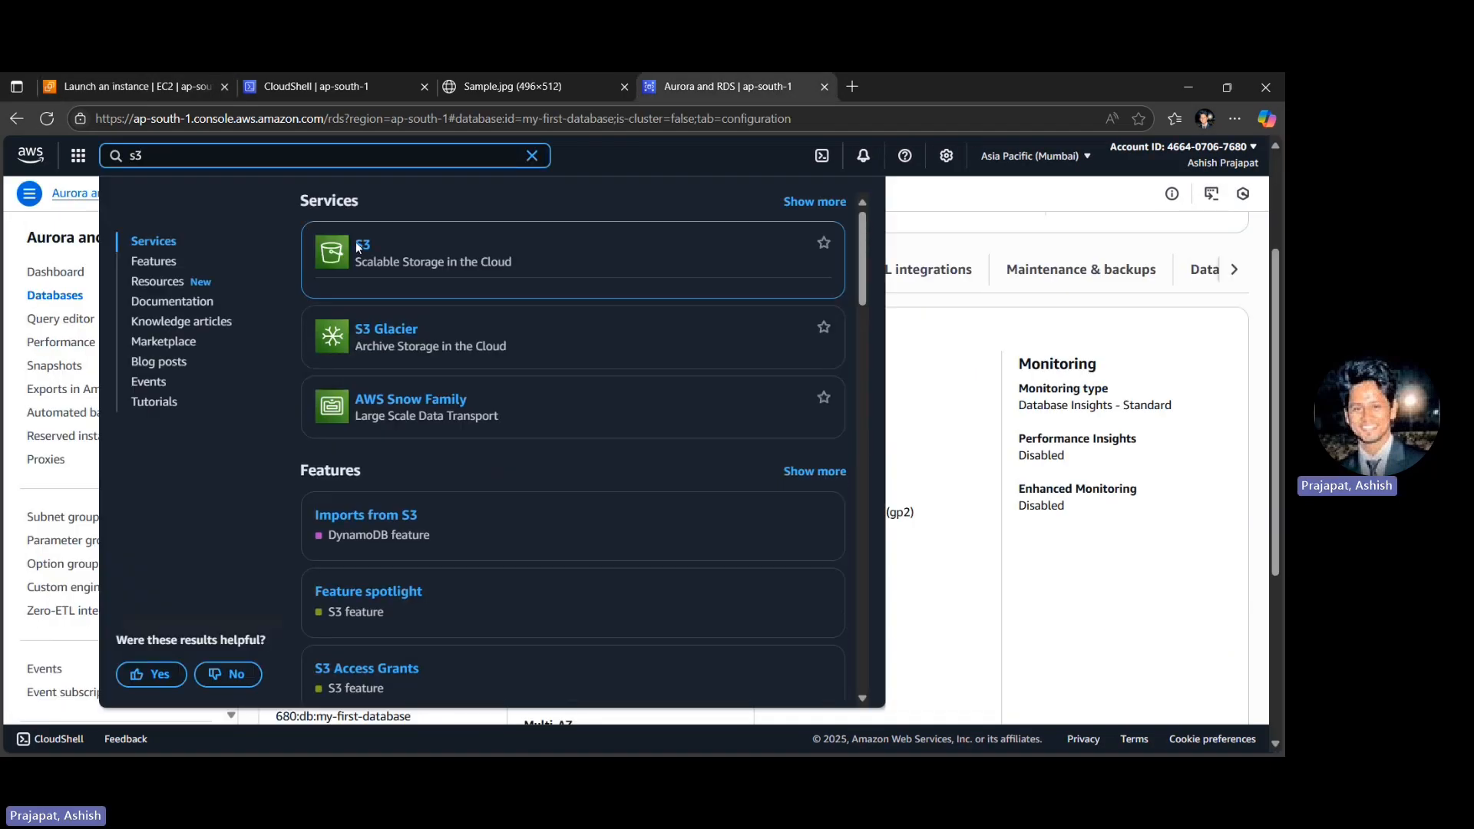
pyautogui.click(362, 244)
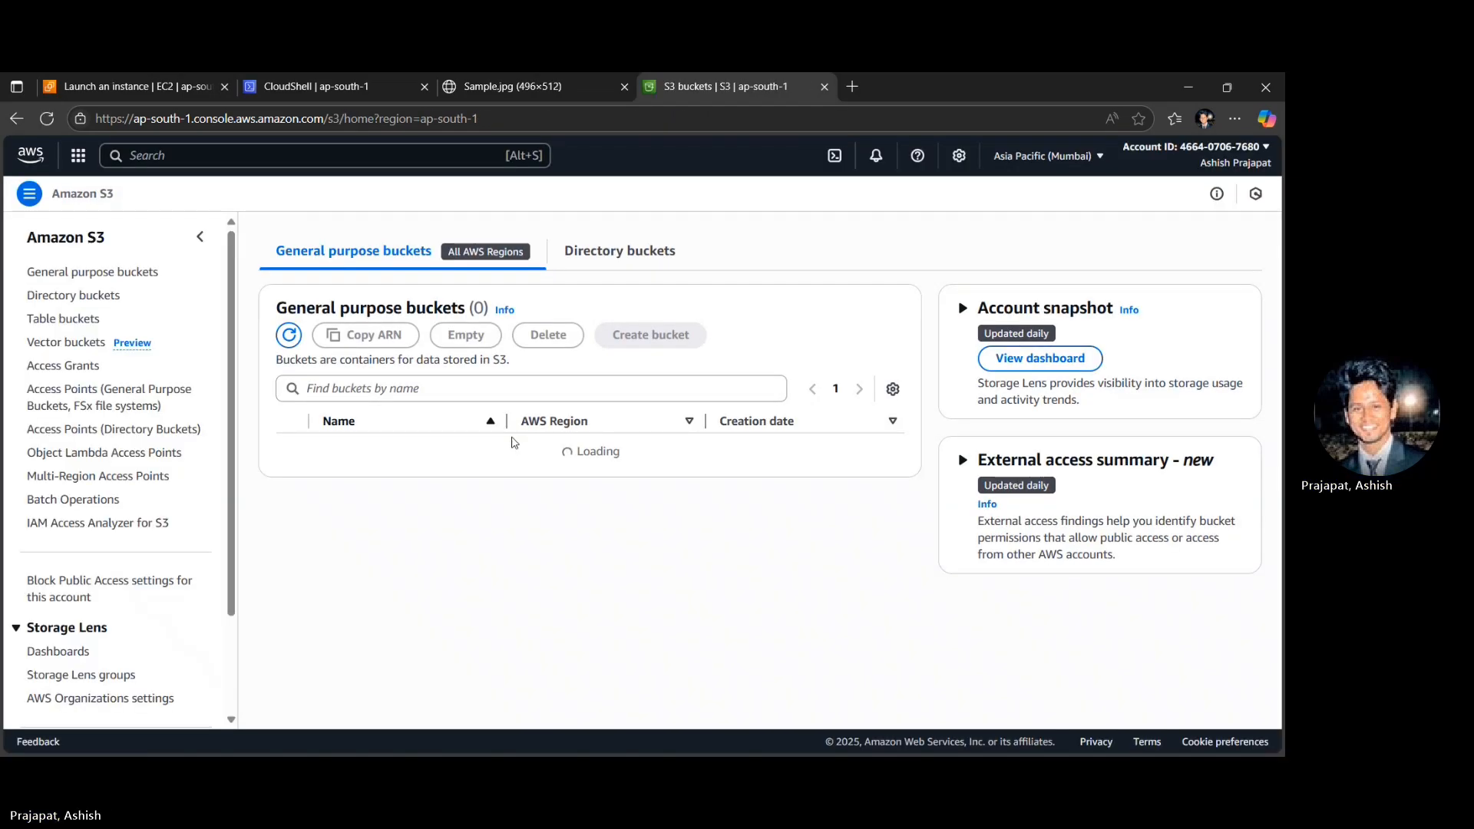
pyautogui.click(341, 459)
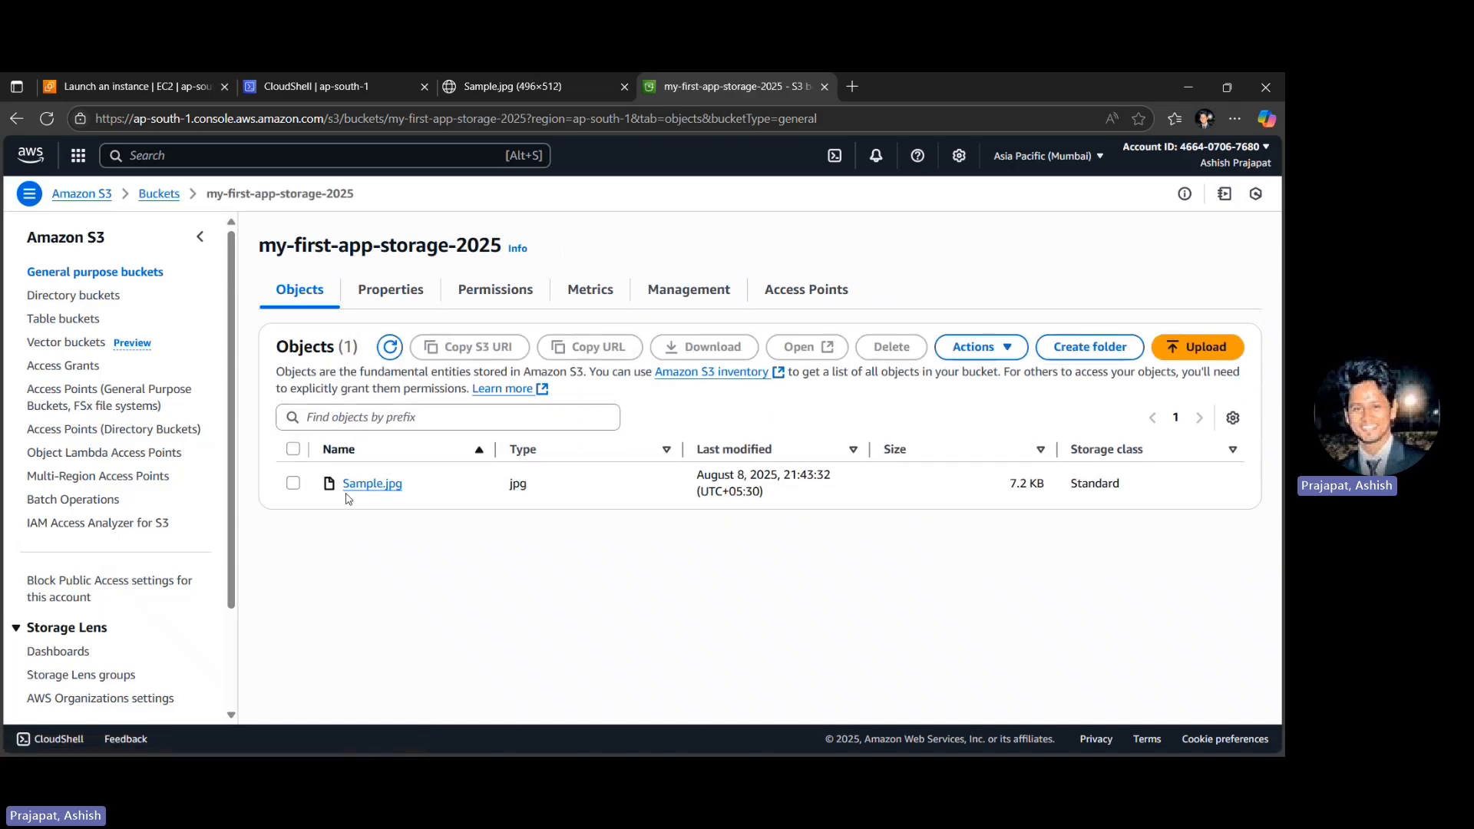
pyautogui.click(361, 485)
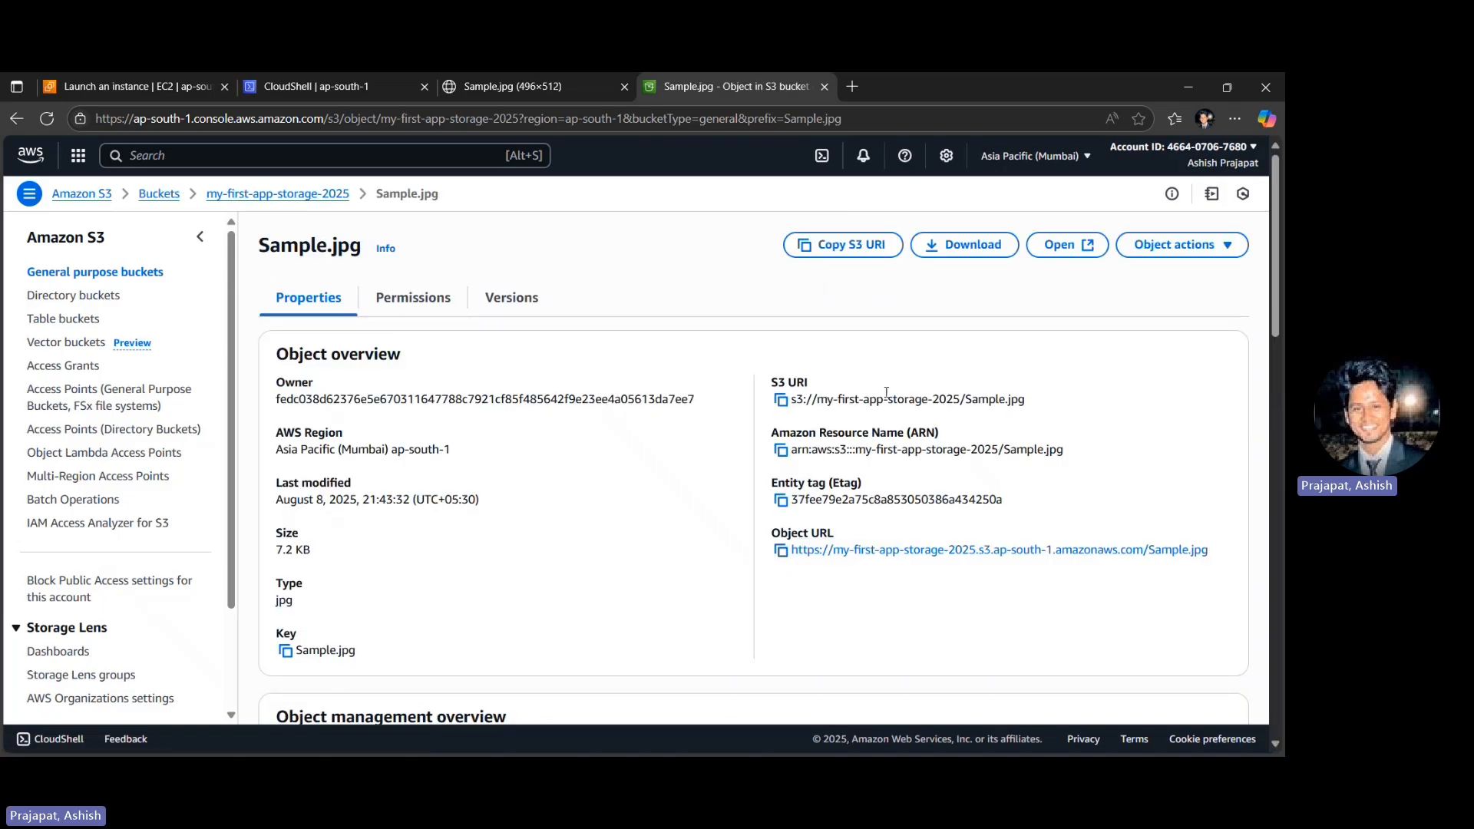
pyautogui.click(781, 552)
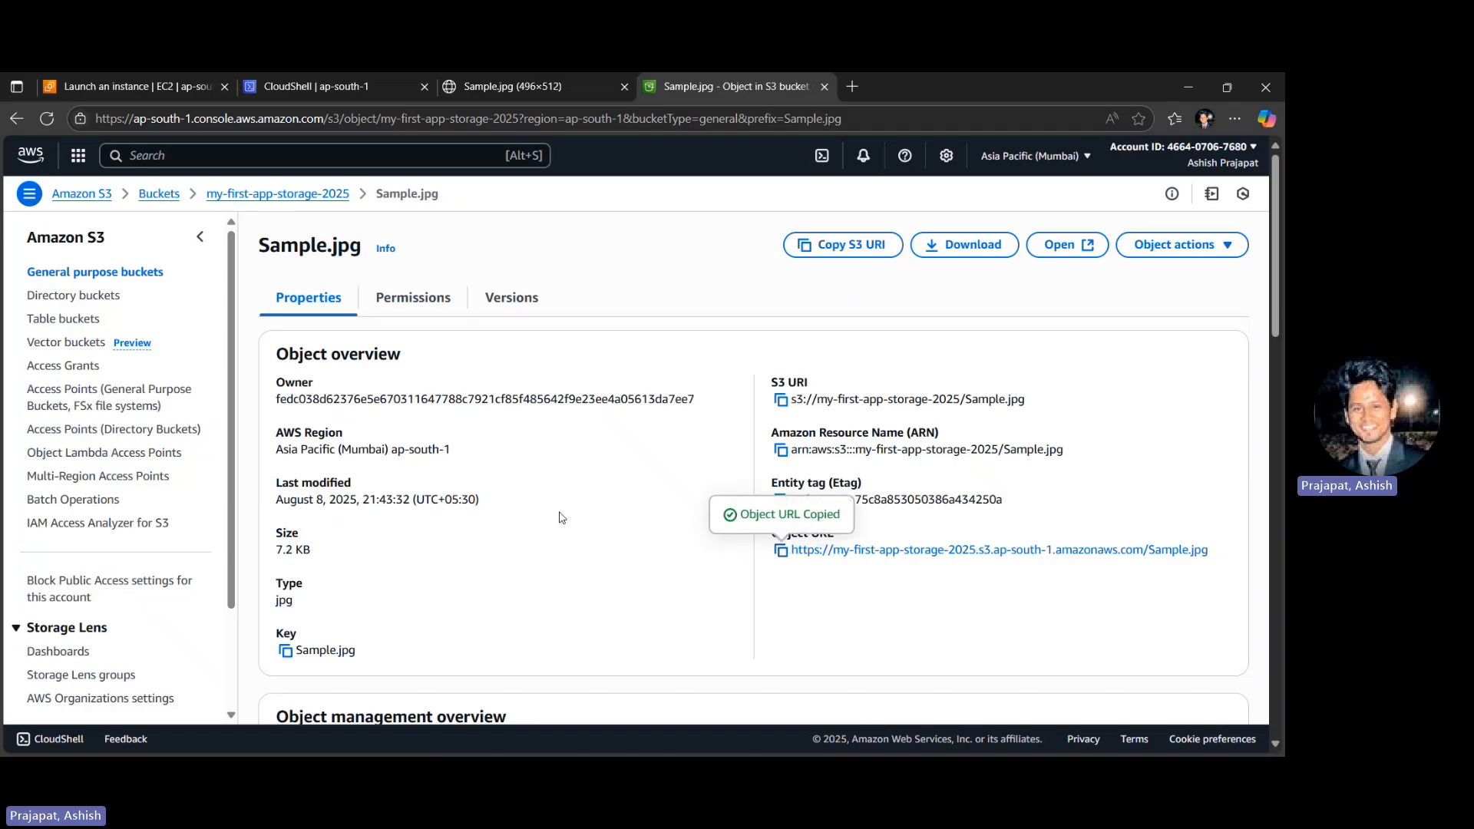
pyautogui.hotkey('ctrl', '1')
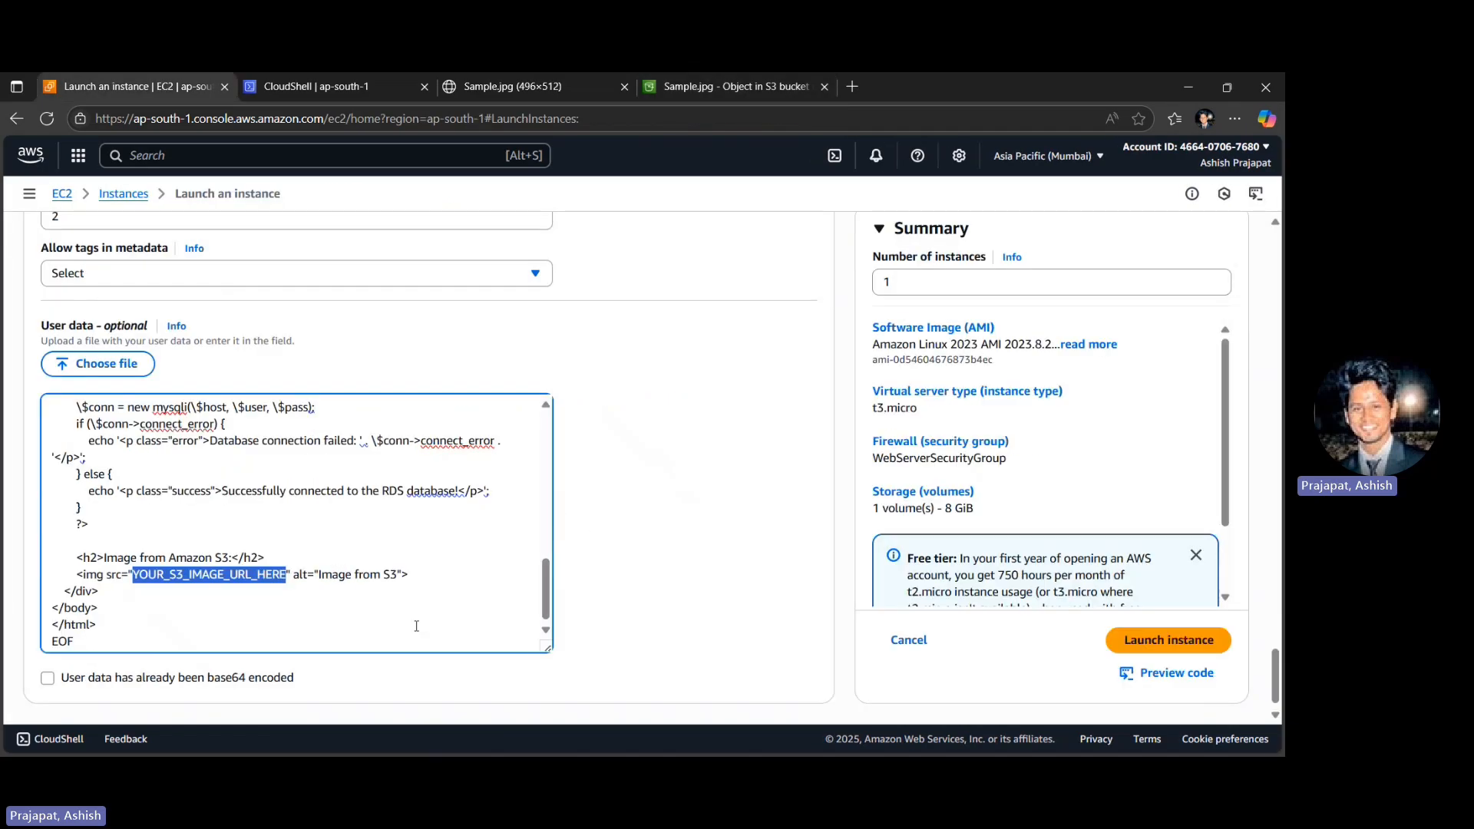
pyautogui.hotkey('ctrl', 'v')
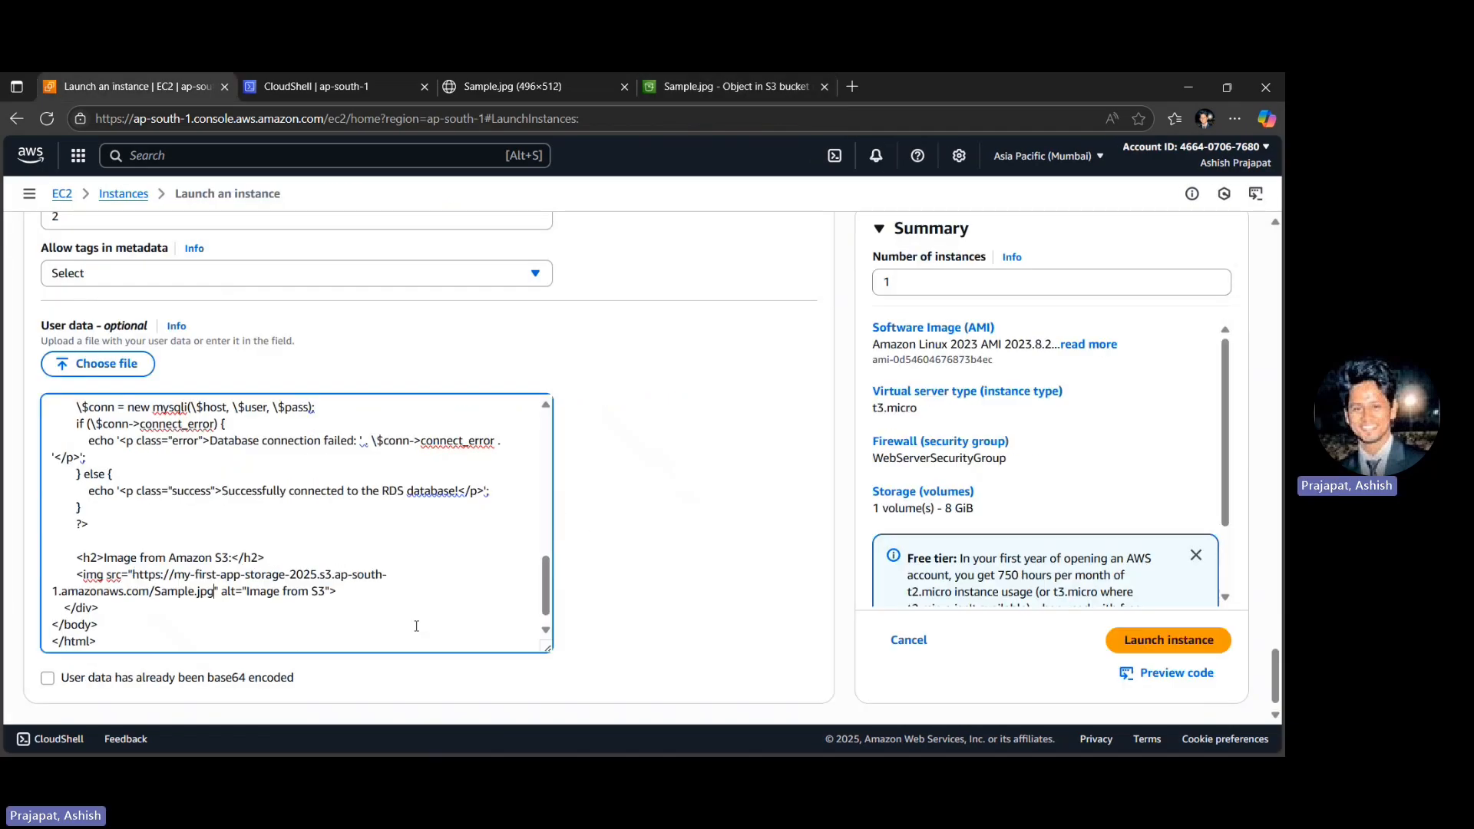
# - Launch the configured instance and open the EC2 instances list
pyautogui.scroll(-1, 665, 602)
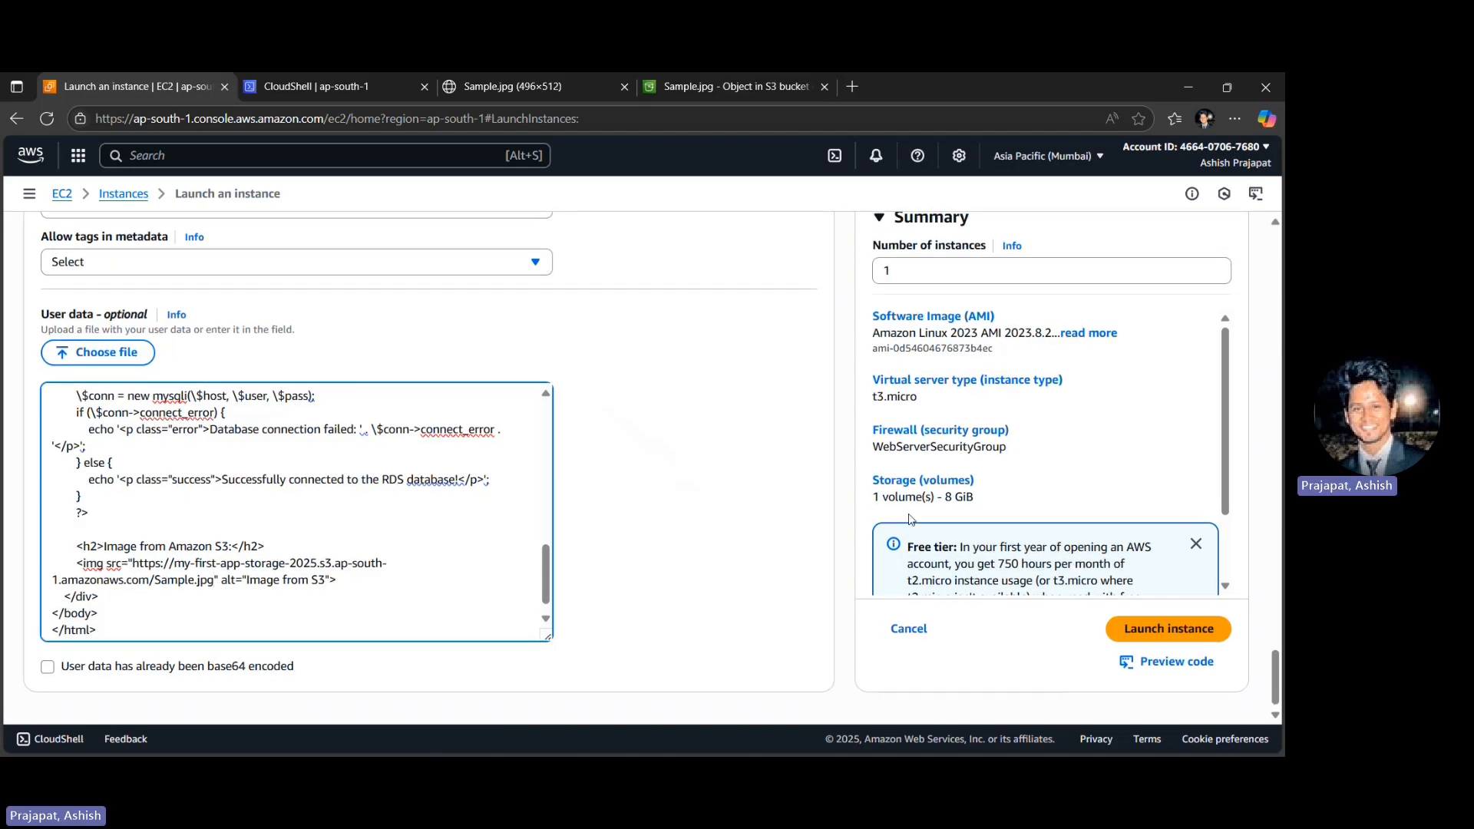
pyautogui.scroll(-1, 746, 448)
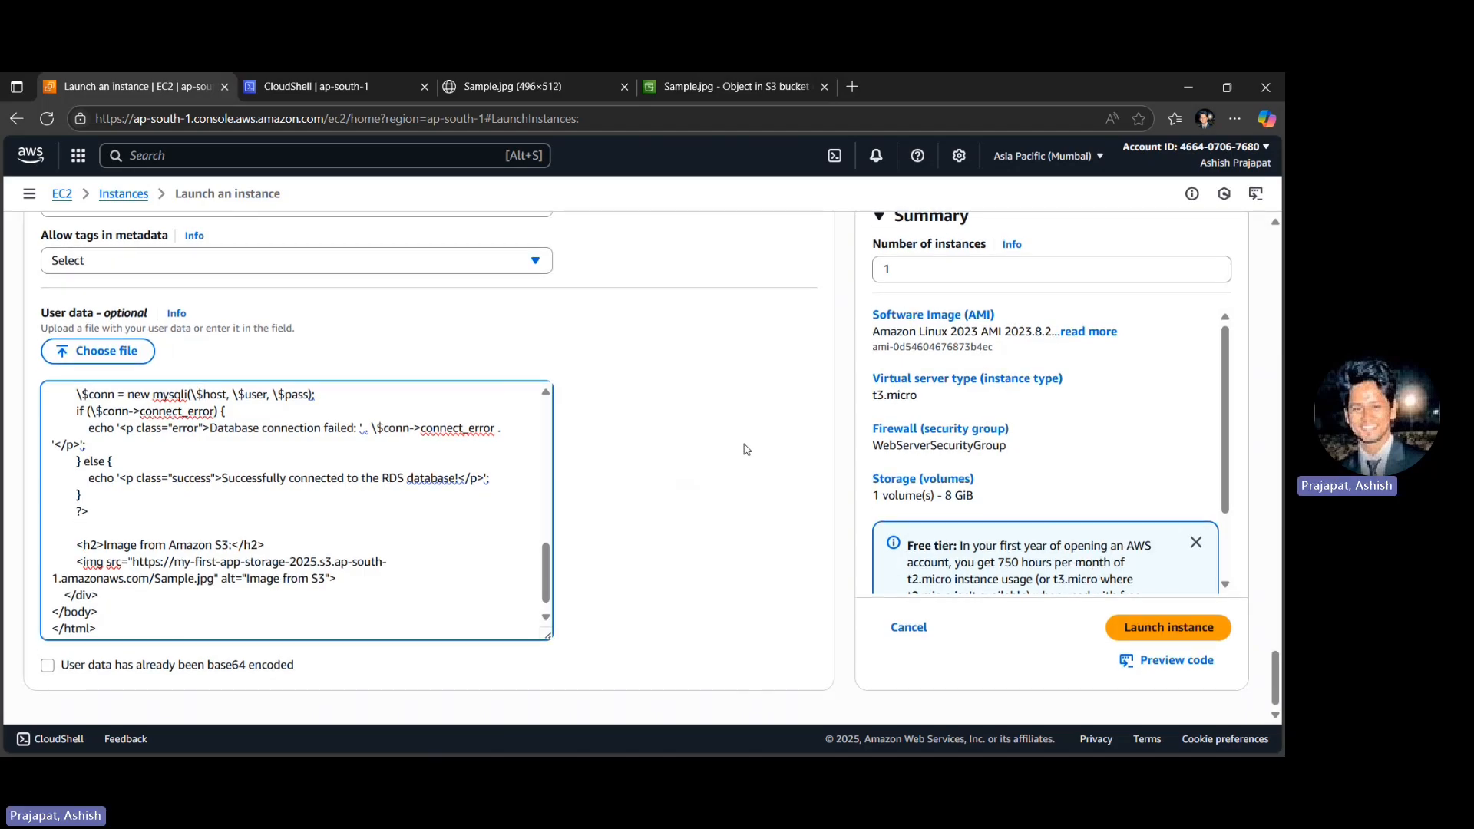
pyautogui.hotkey('alt', 'Tab')
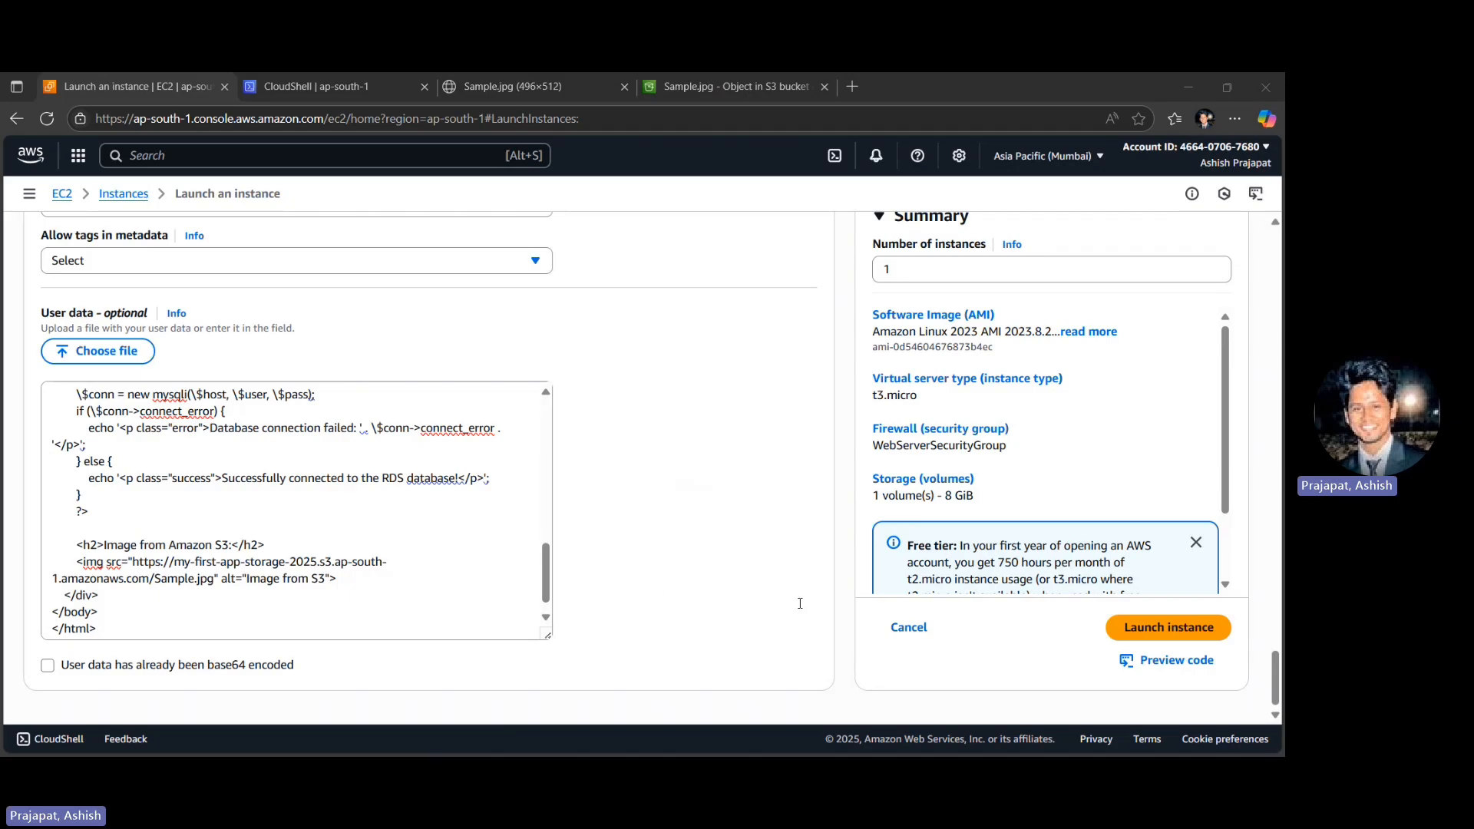
pyautogui.click(1212, 628)
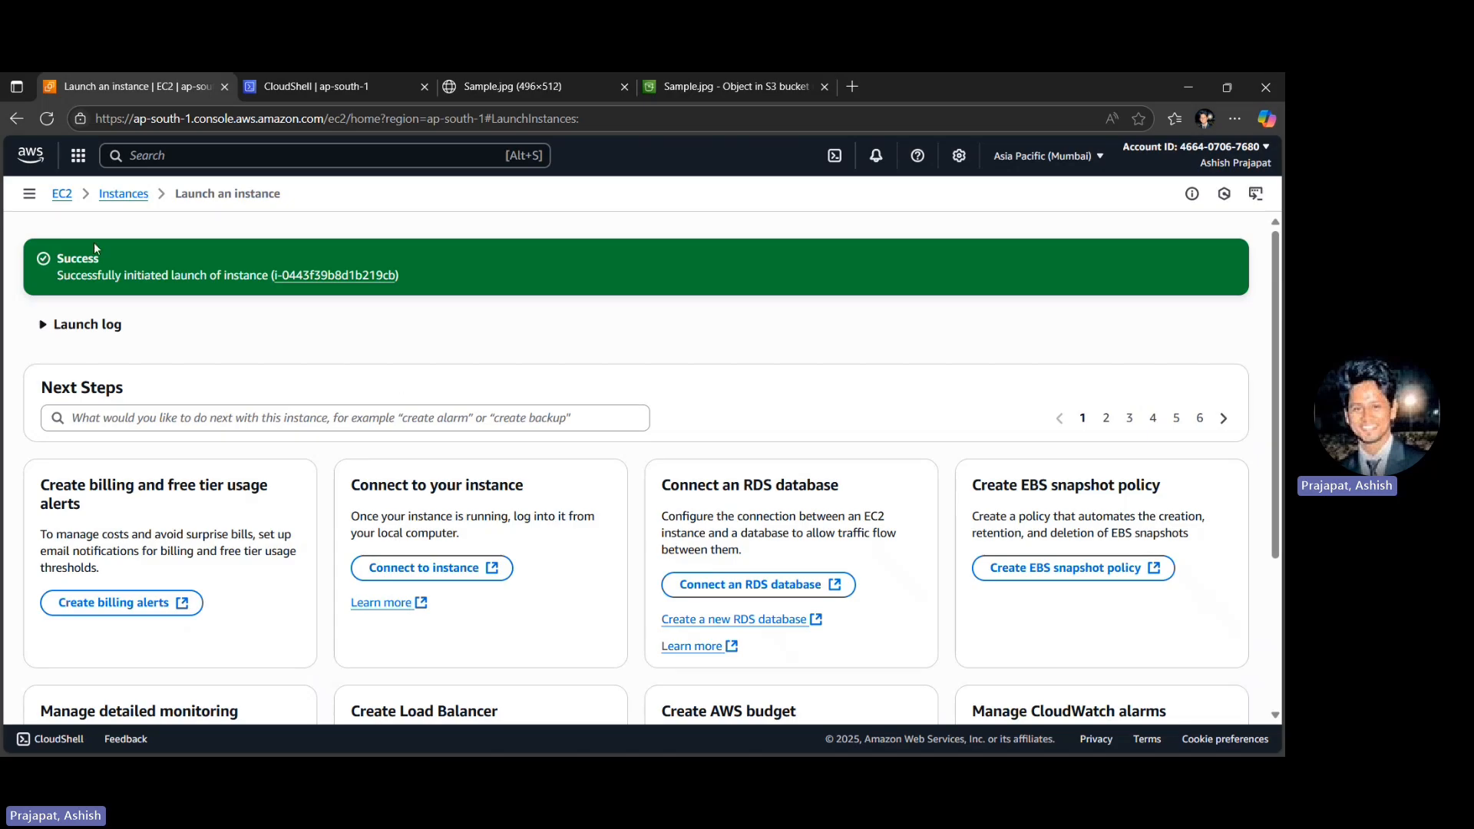
pyautogui.click(123, 195)
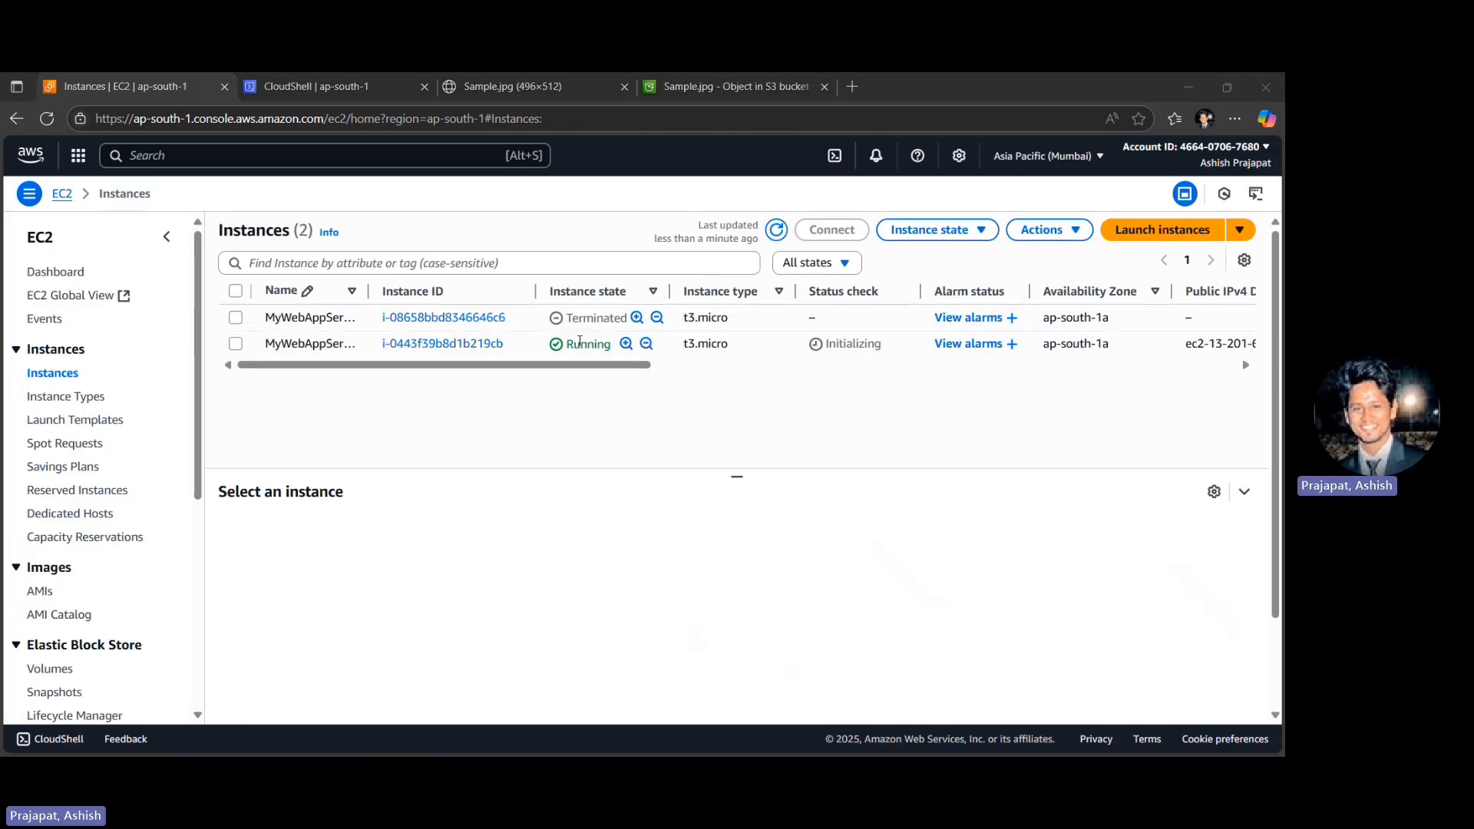
# - Clear the name of the terminated MyWebAppServer instance in the instances list
pyautogui.click(355, 321)
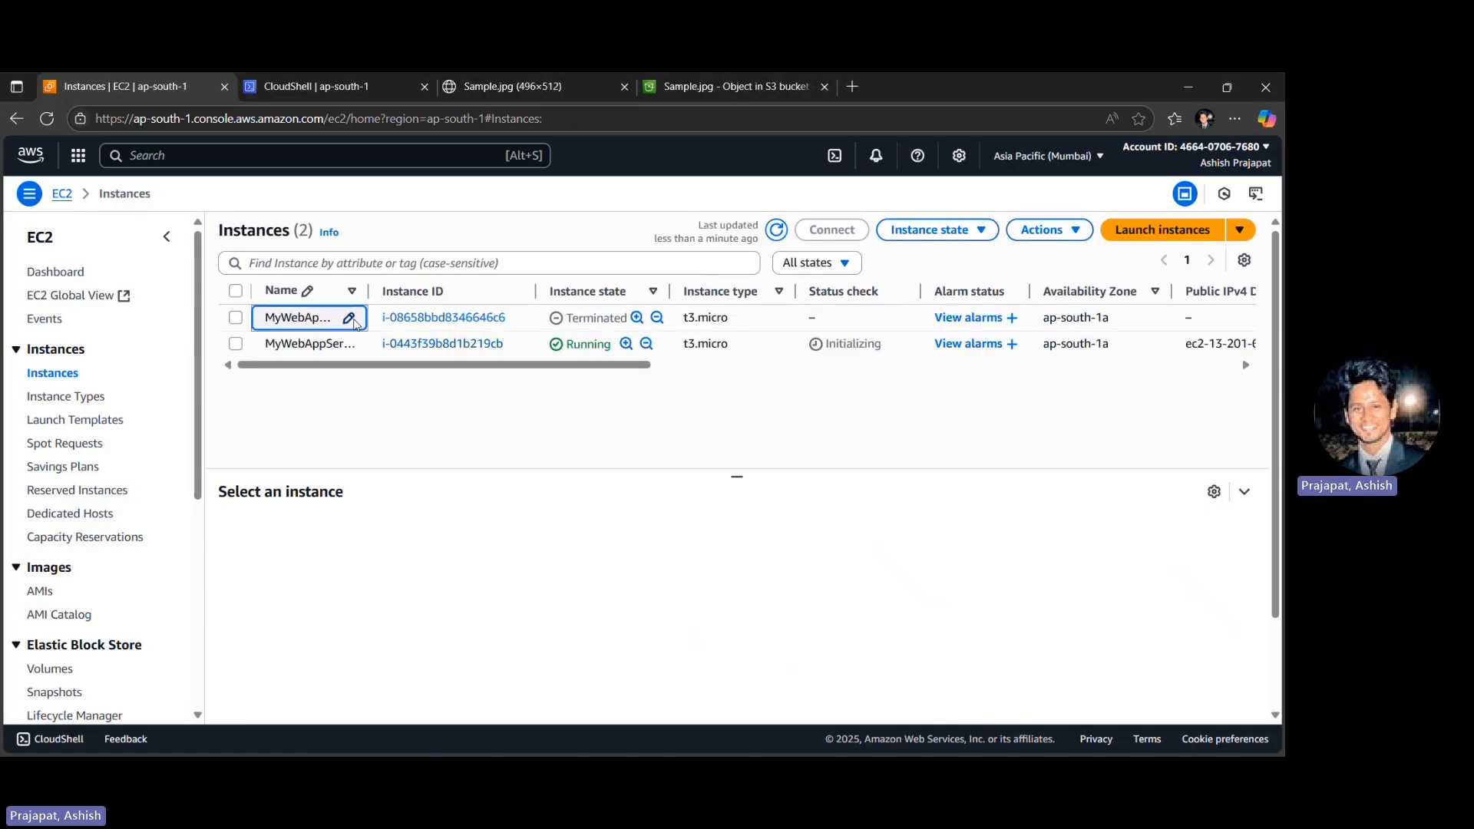
pyautogui.hotkey('ctrl', 'a')
pyautogui.press('BackSpace')
pyautogui.click(355, 319)
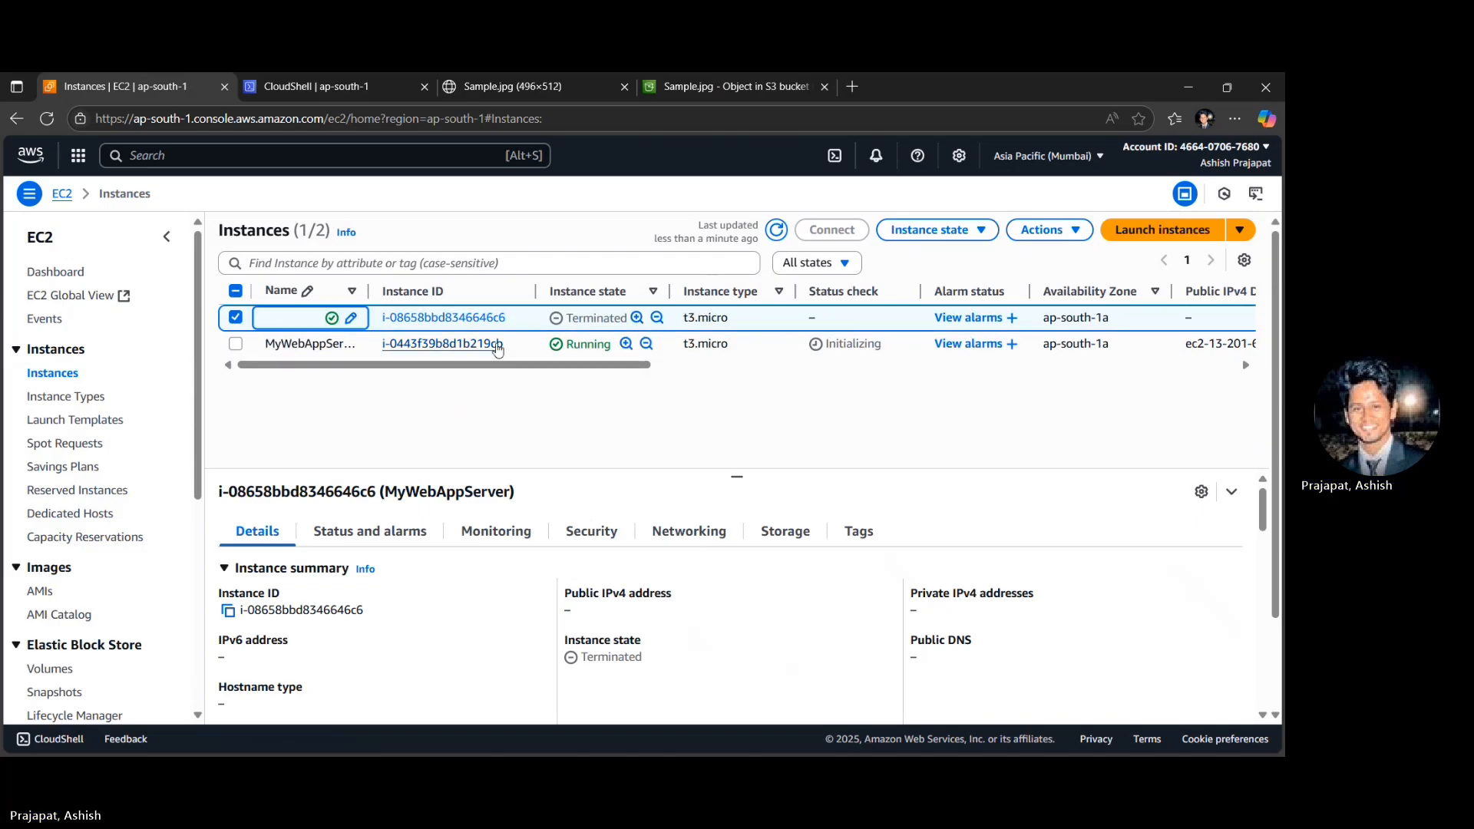
# - Copy the public DNS of the running MyWebAppServer instance from its summary and open it in a new browser tab
pyautogui.click(530, 347)
pyautogui.click(464, 344)
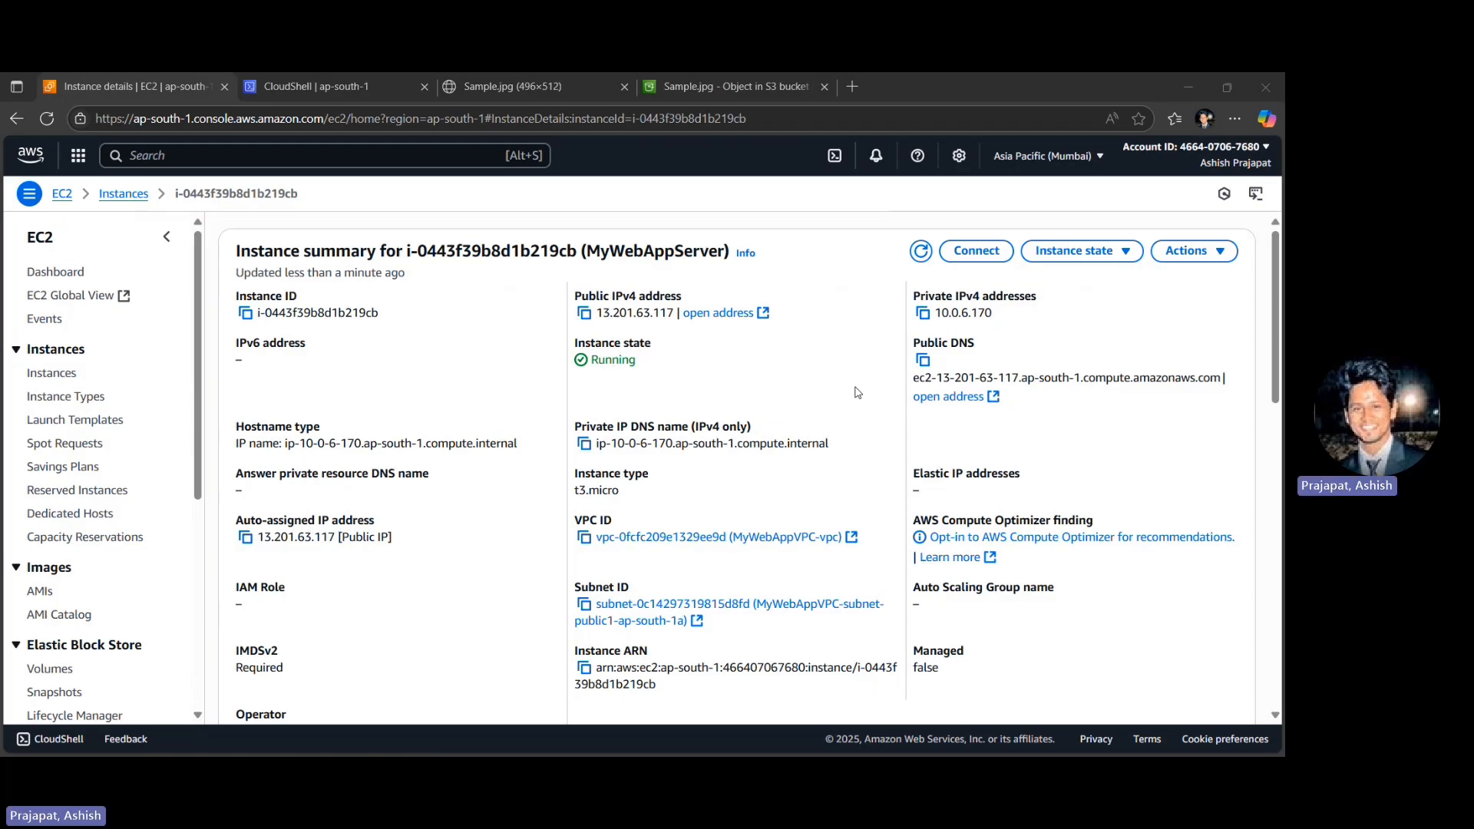
pyautogui.click(925, 361)
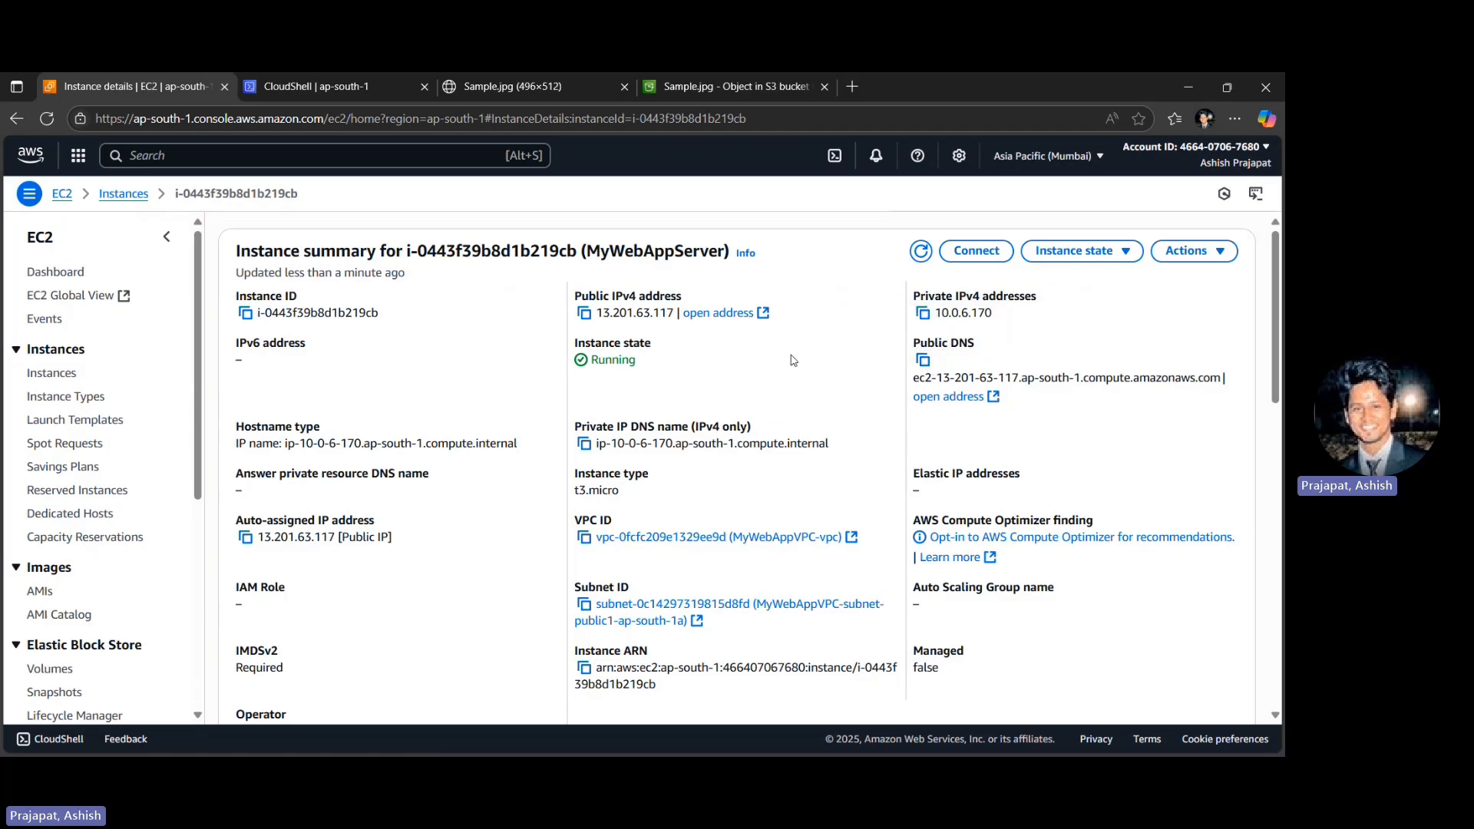
pyautogui.hotkey('ctrl', 't')
pyautogui.hotkey('ctrl', 'v')
pyautogui.press('Return')
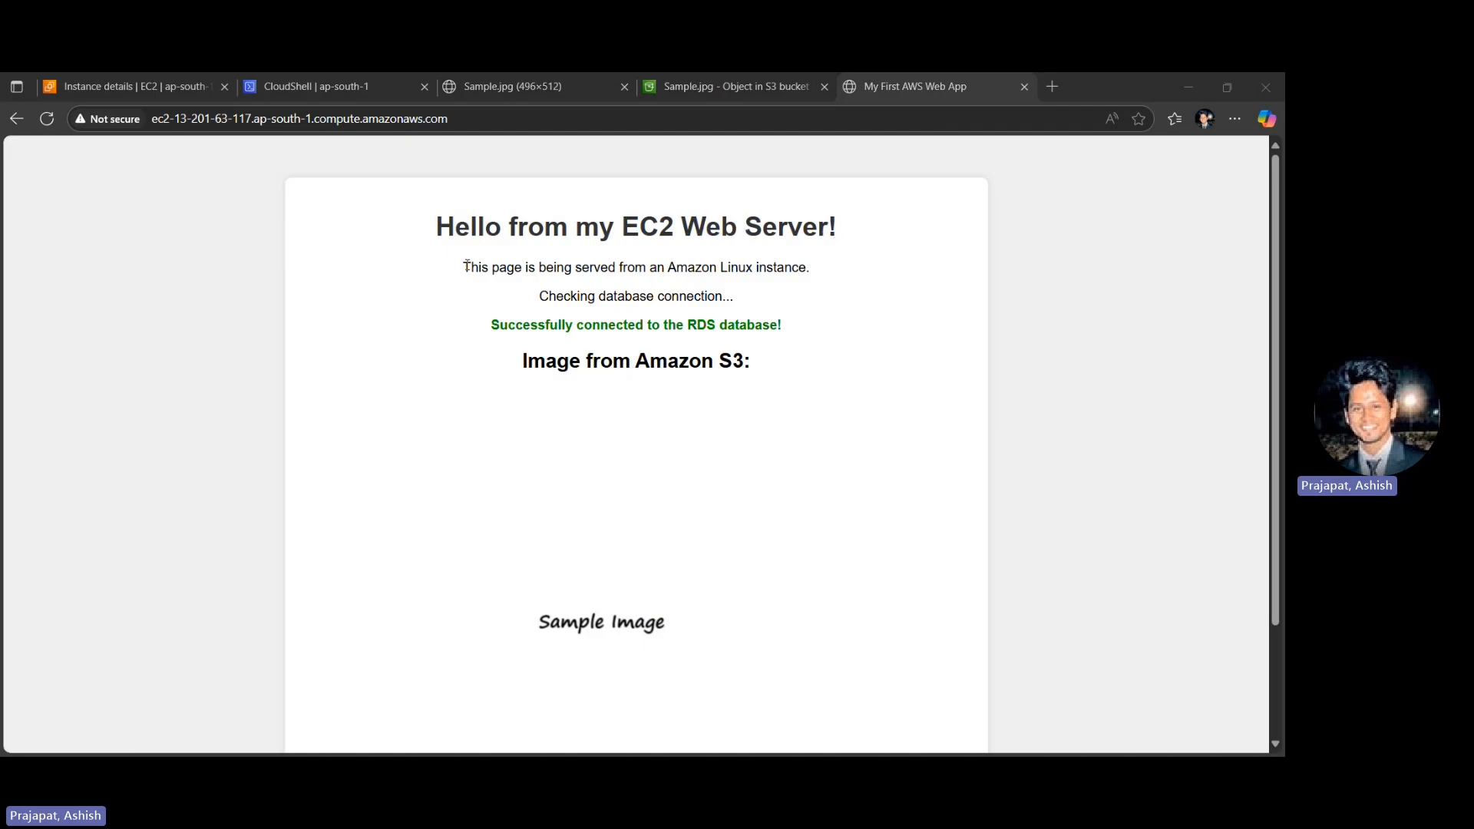
# - Check the web page's server text, RDS database connection status and Amazon S3 image
pyautogui.moveTo(466, 267); pyautogui.dragTo(815, 263)
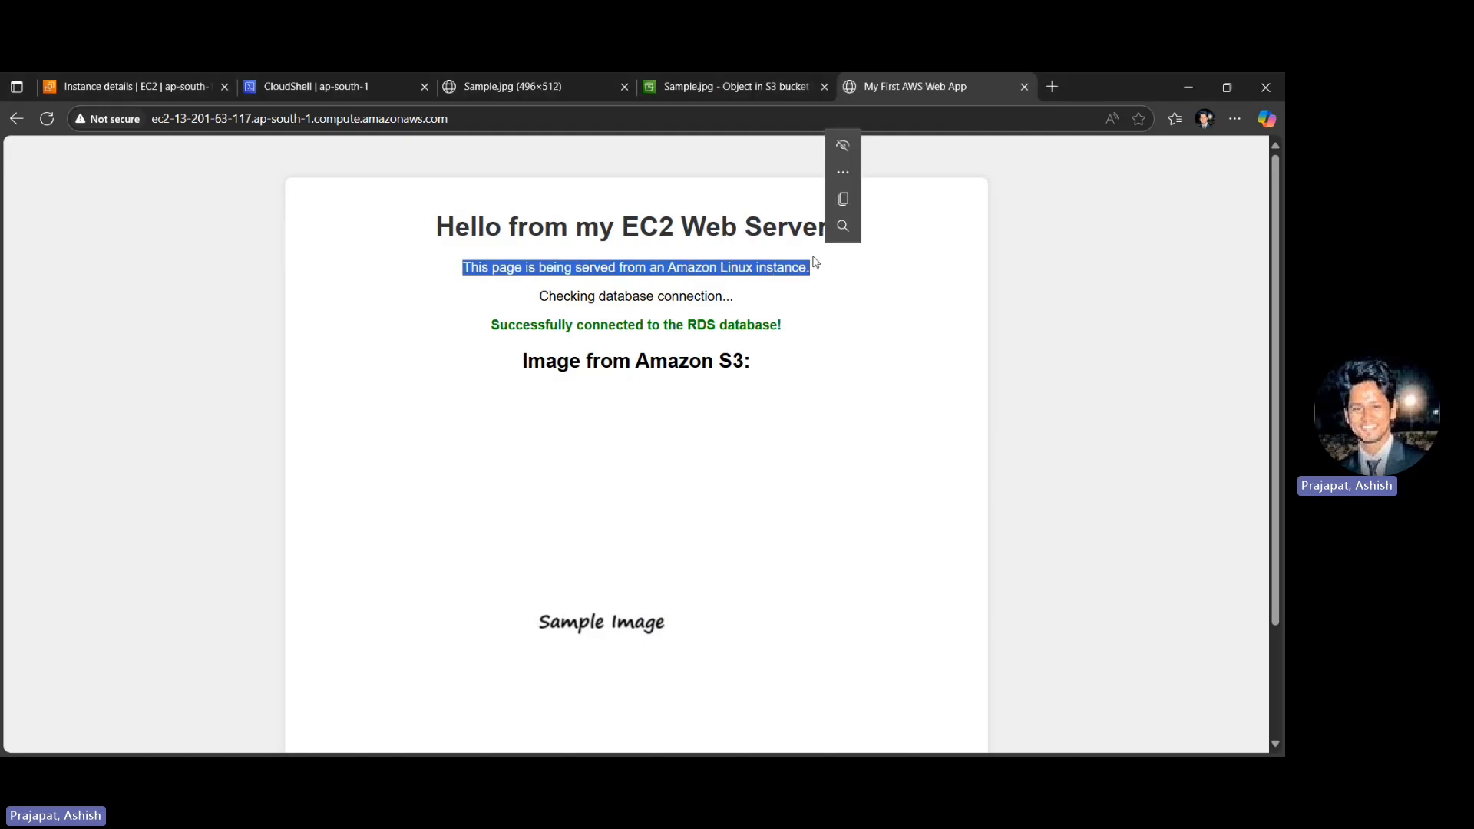
pyautogui.moveTo(538, 297); pyautogui.dragTo(747, 297)
pyautogui.moveTo(488, 326); pyautogui.dragTo(806, 333)
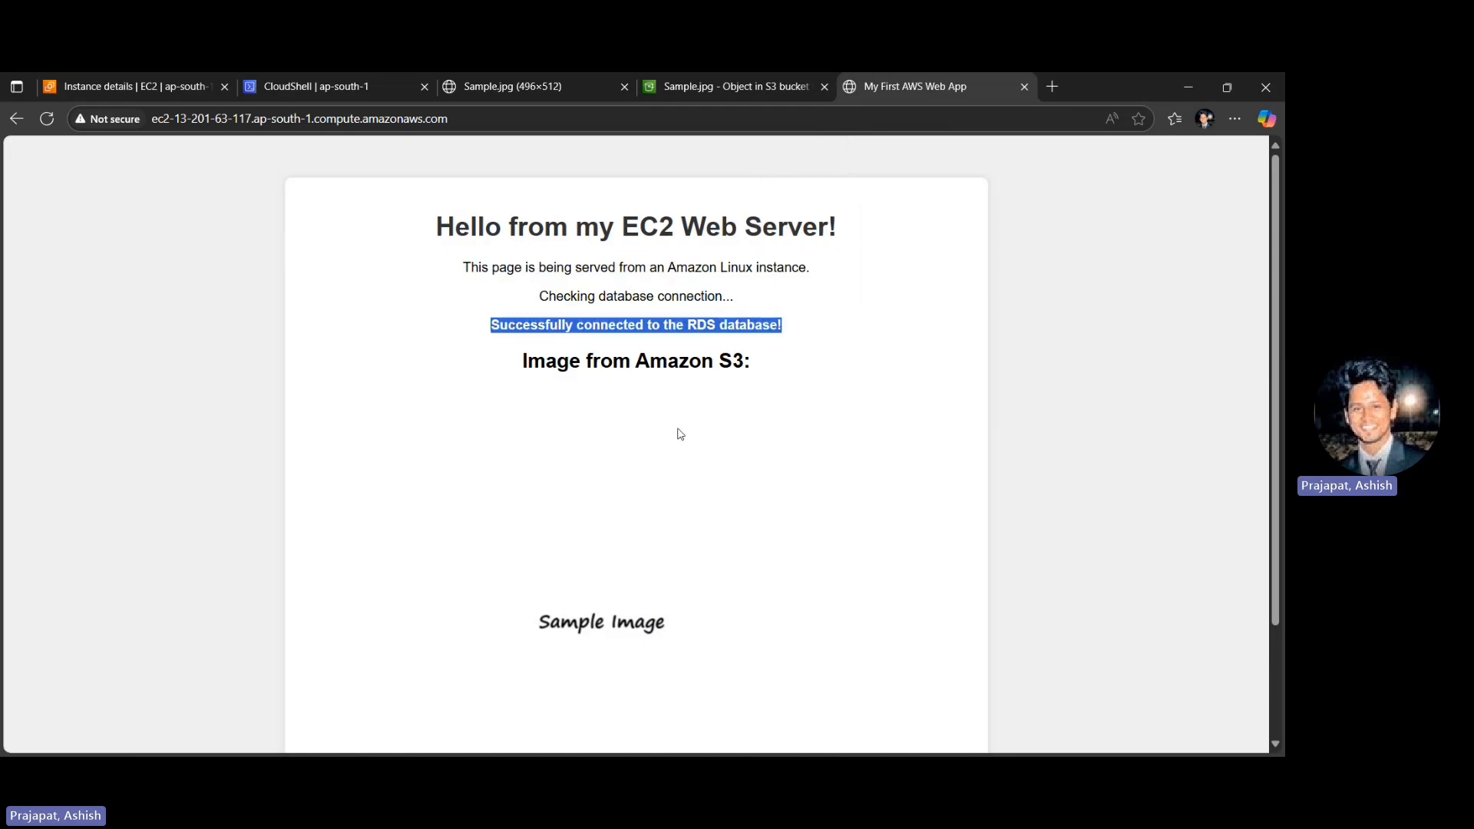
pyautogui.scroll(-3, 680, 434)
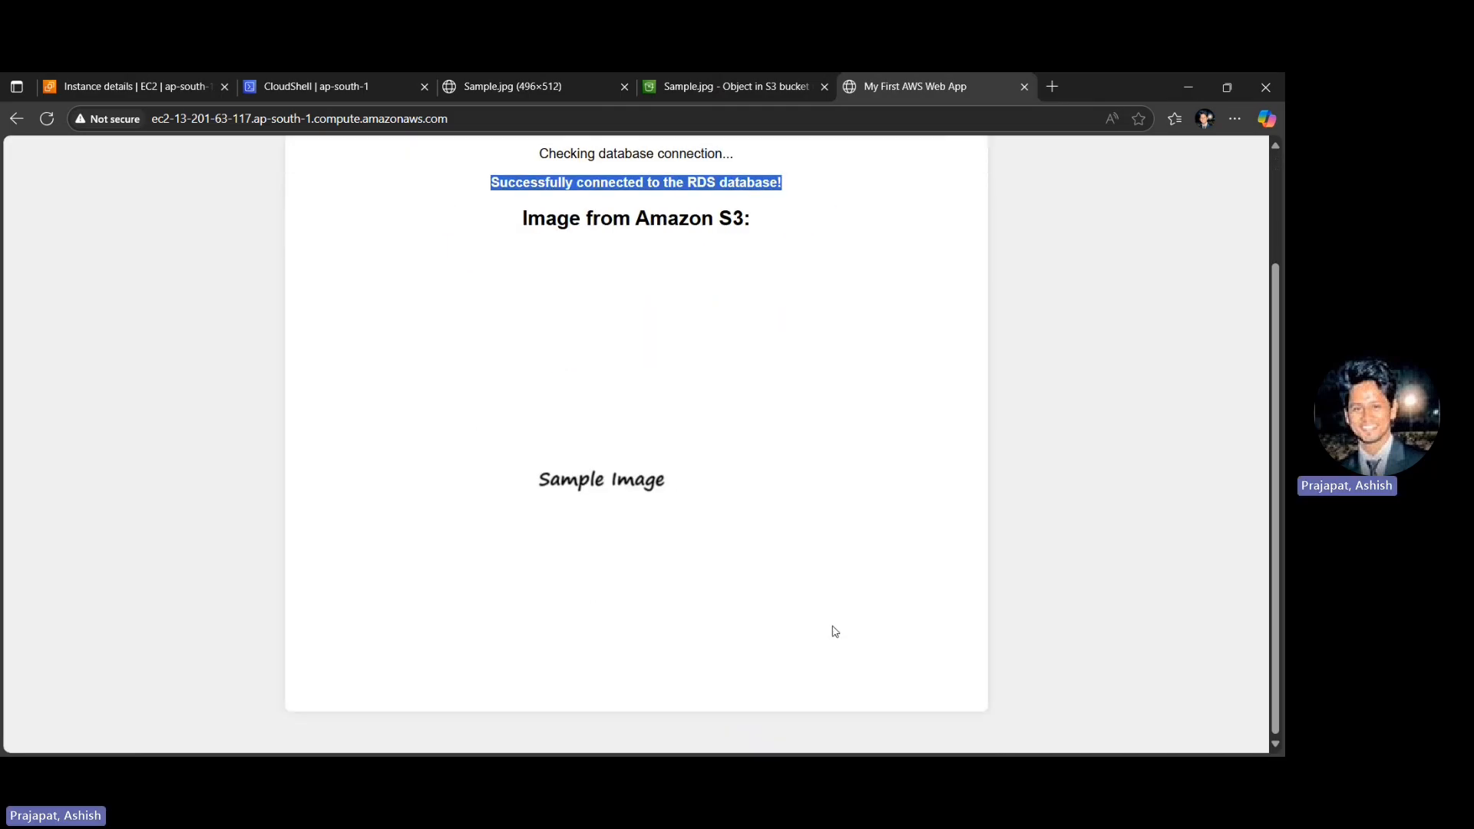
pyautogui.hotkey('alt', 'Tab')
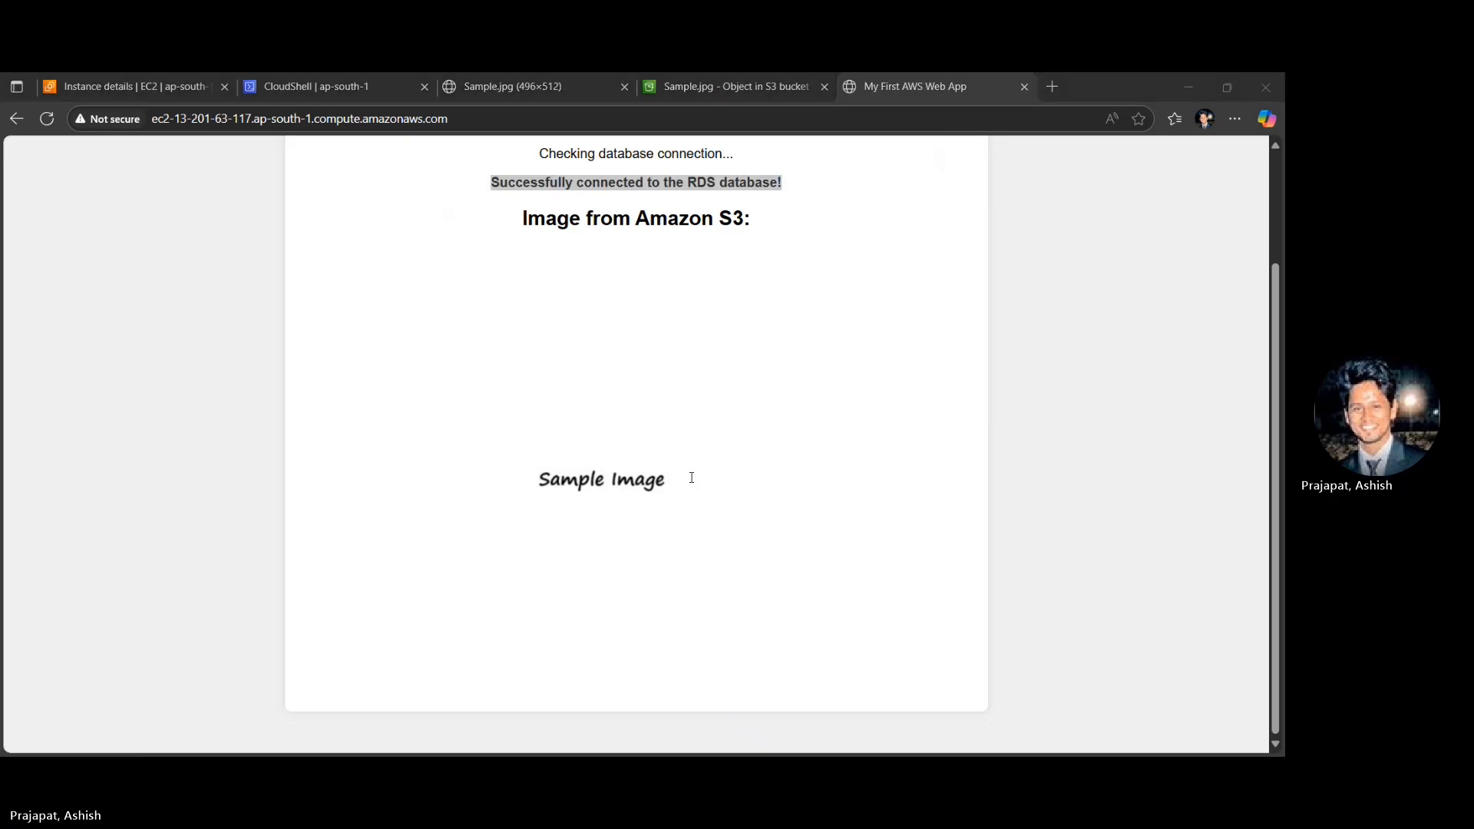